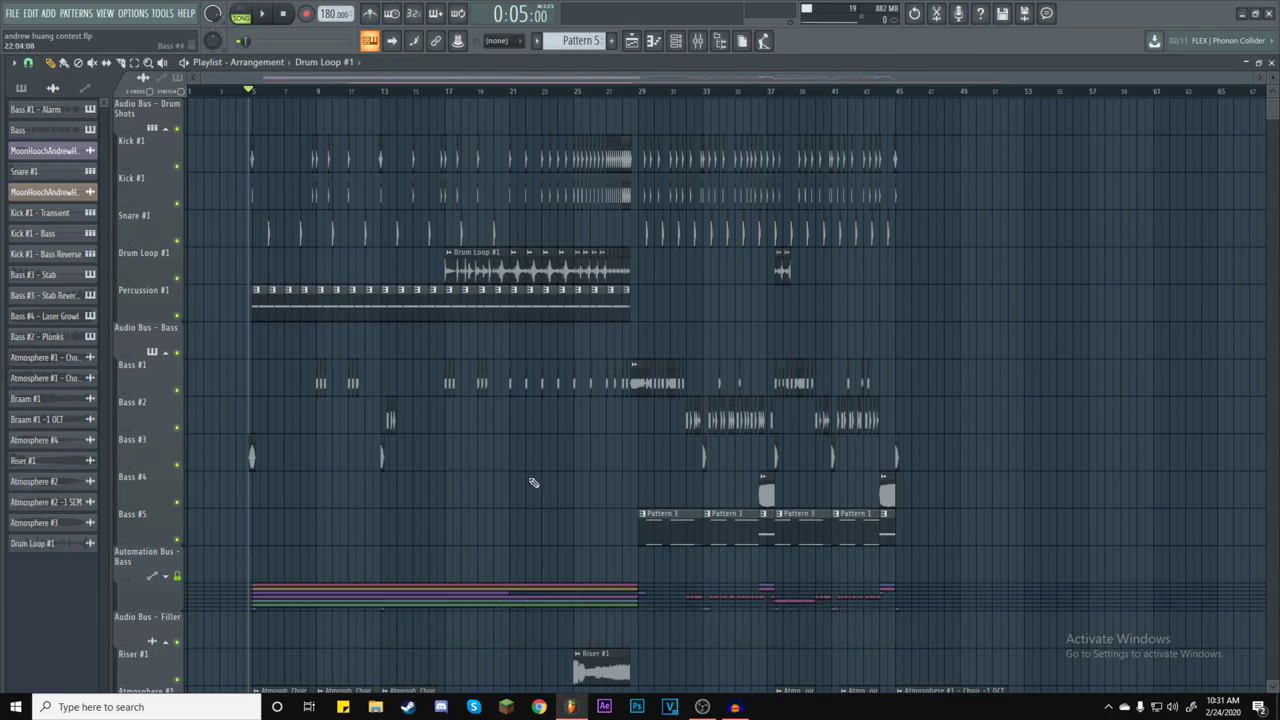
Look over the drum, bass, automation and filler tracks of the playlist arrangement.
scroll(1080, 367, down, 5)
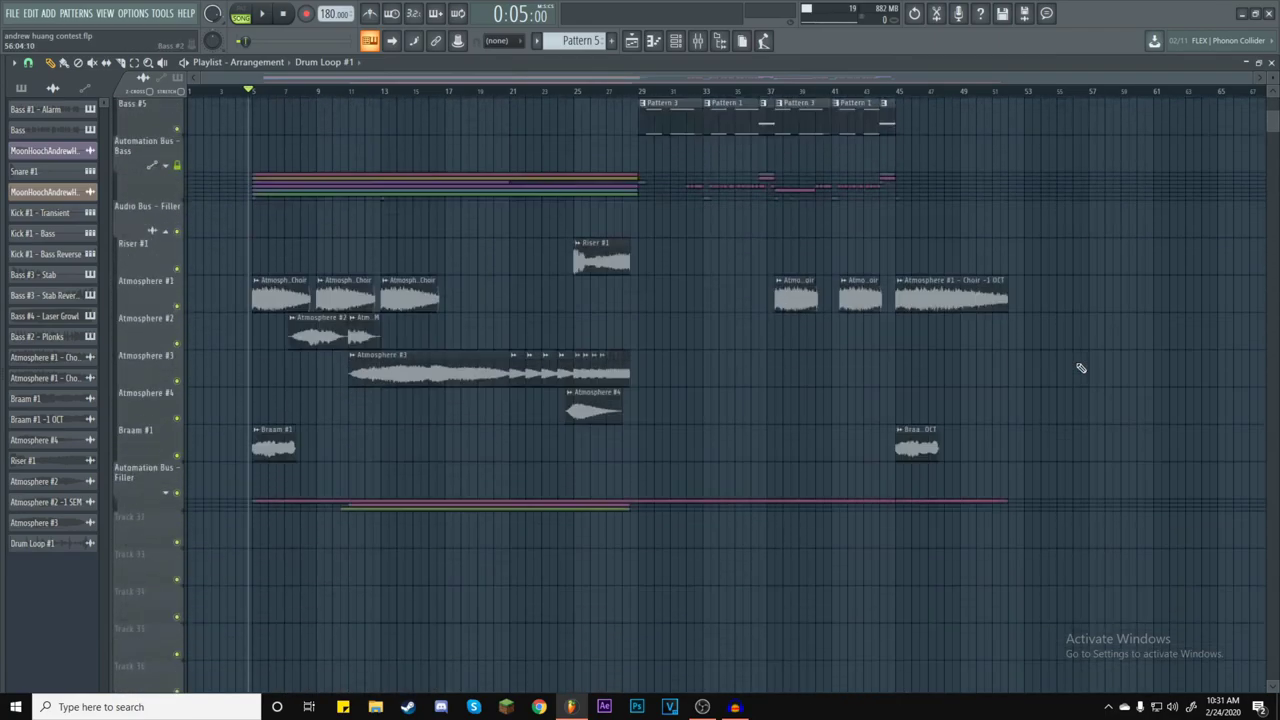
scroll(1078, 370, up, 5)
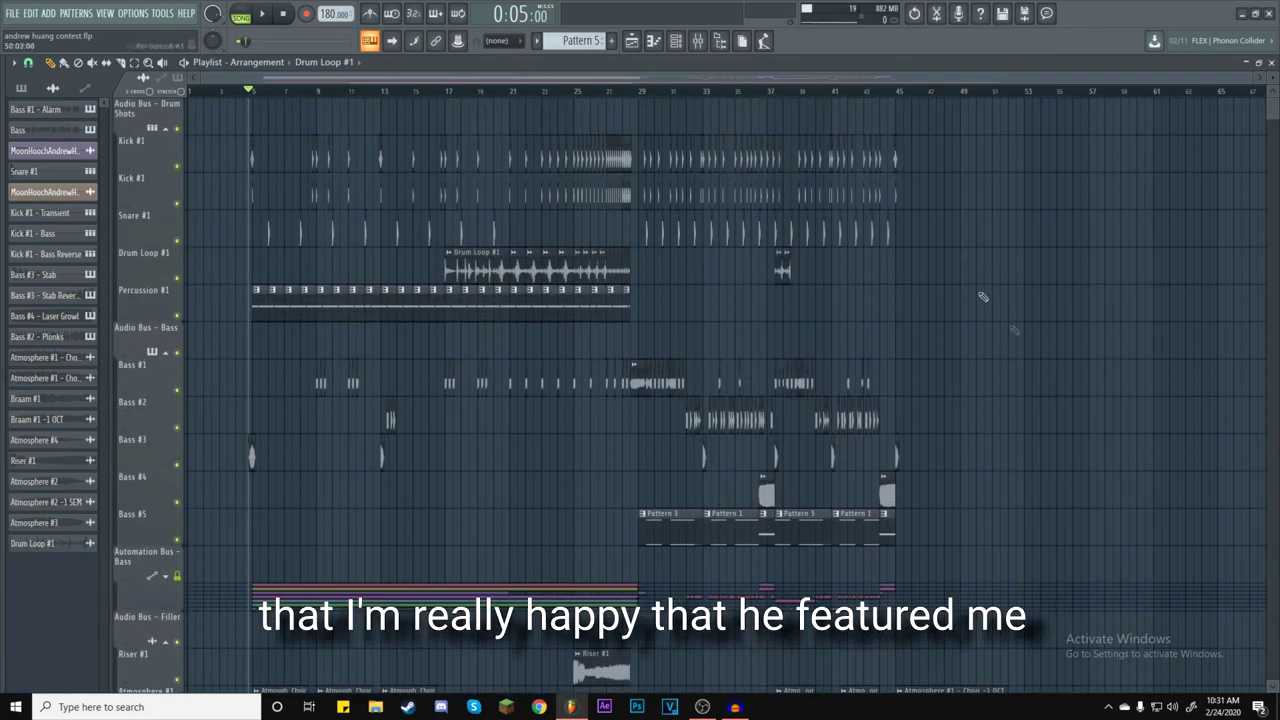
scroll(640, 95, up, 4)
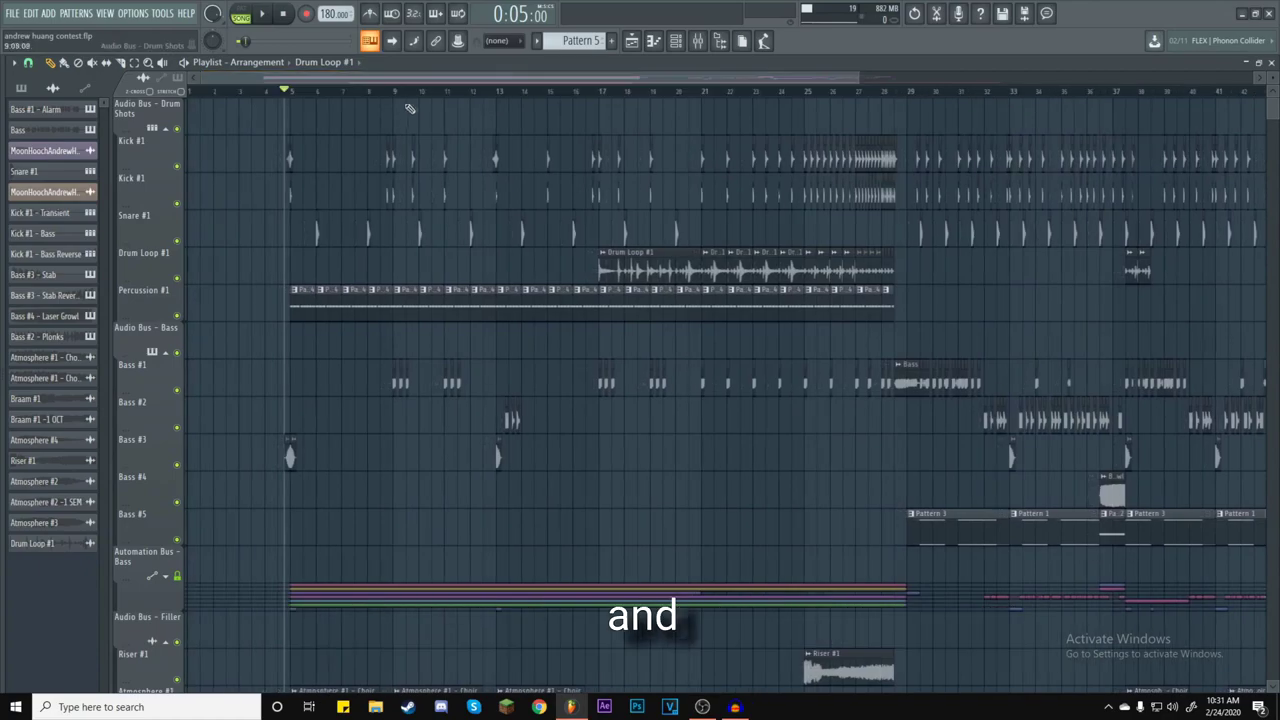
scroll(226, 380, down, 1)
scroll(226, 380, down, 4)
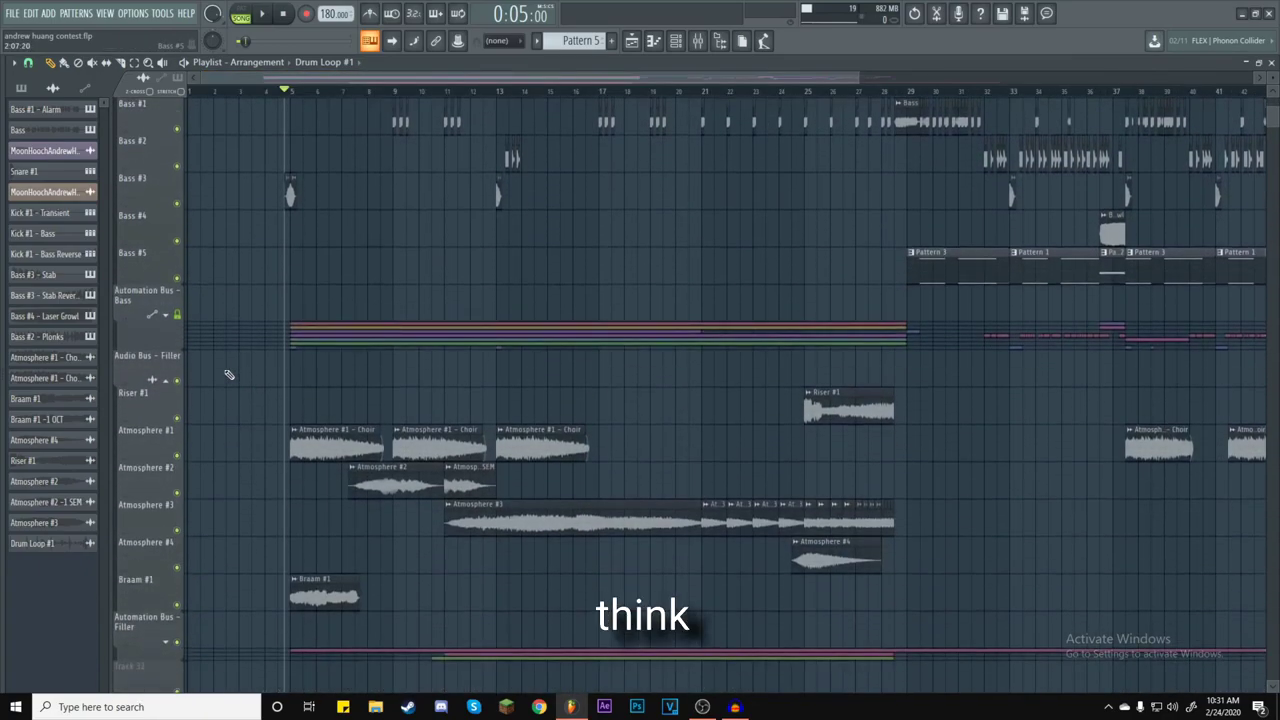
click(280, 91)
scroll(280, 217, up, 6)
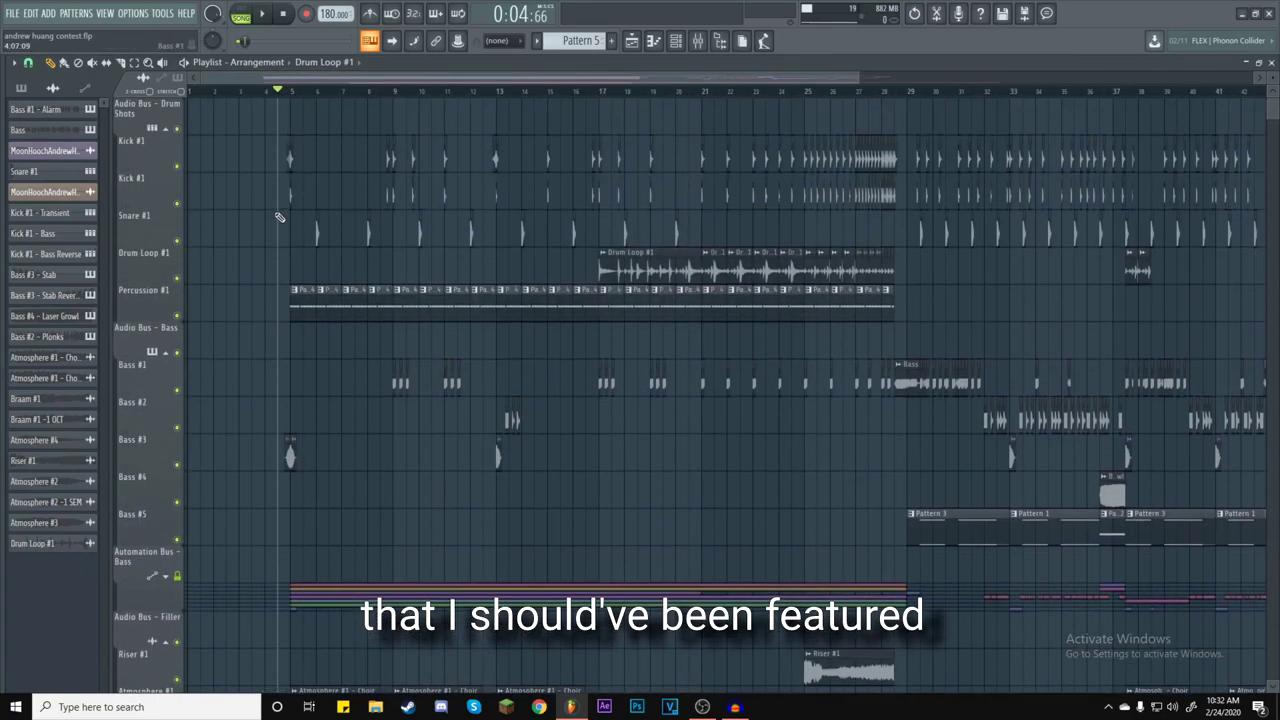
scroll(280, 218, down, 10)
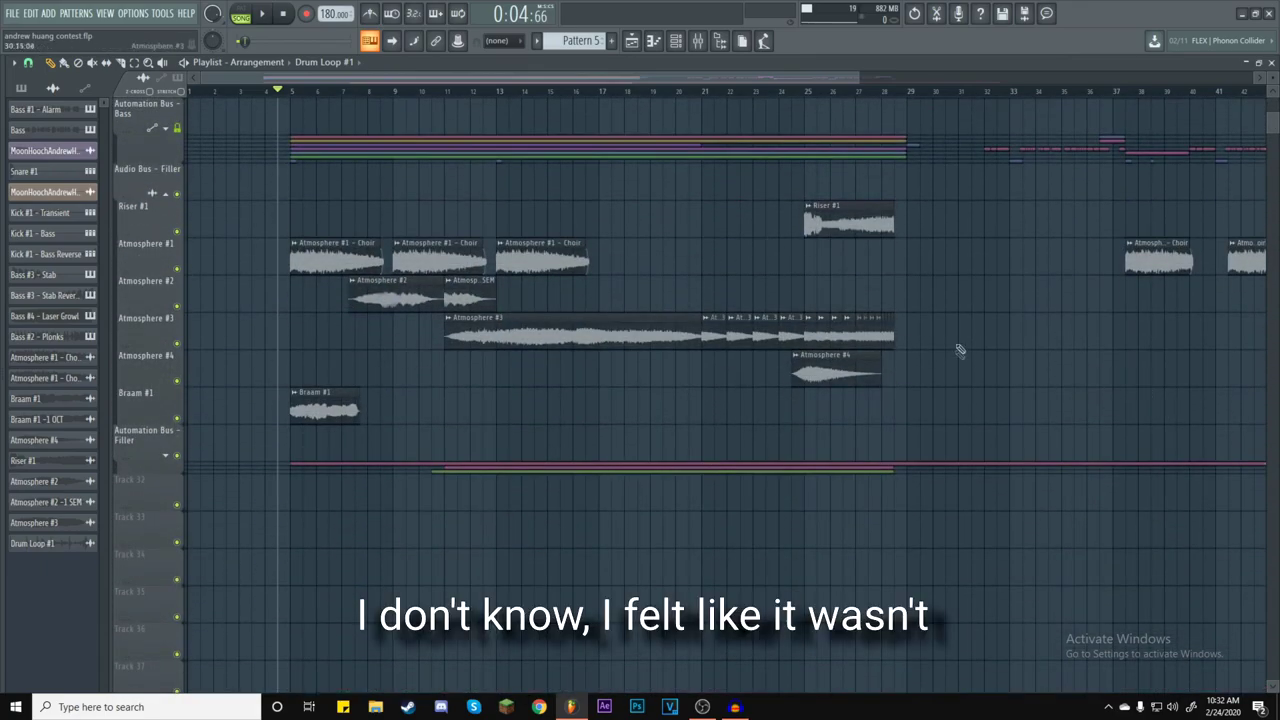
scroll(1045, 351, up, 10)
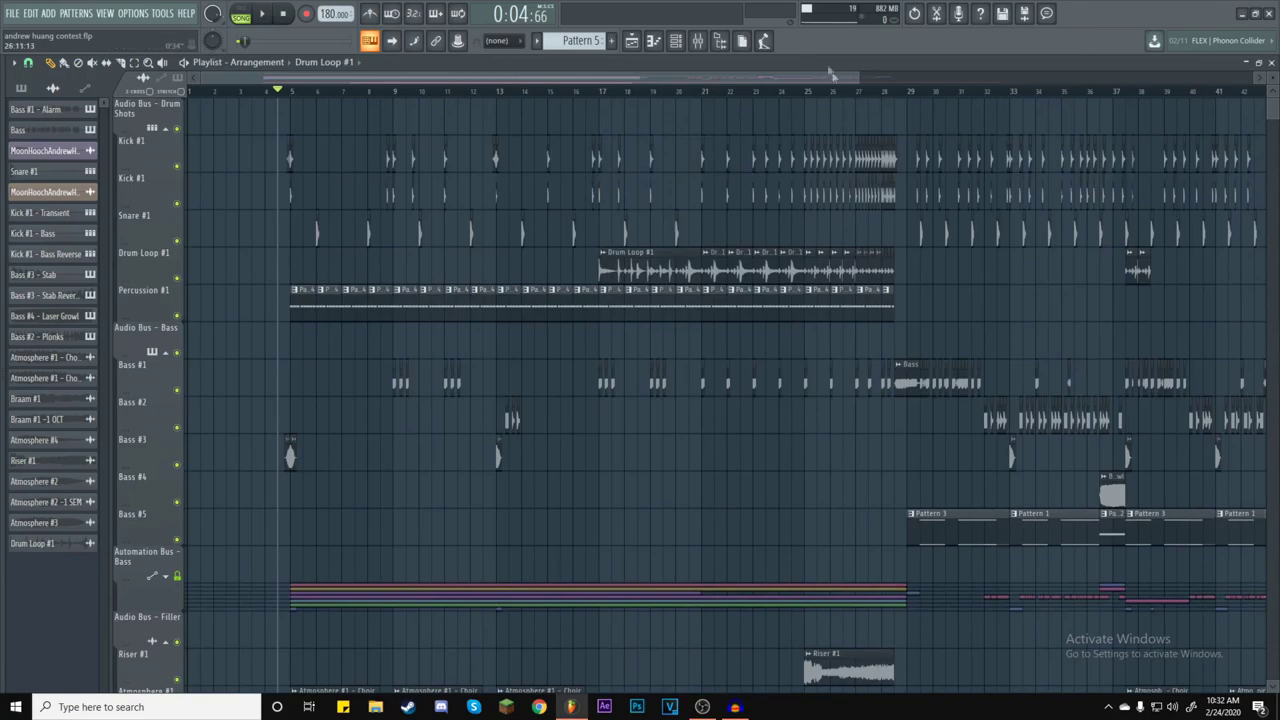
drag(819, 75, 821, 108)
scroll(265, 90, up, 5)
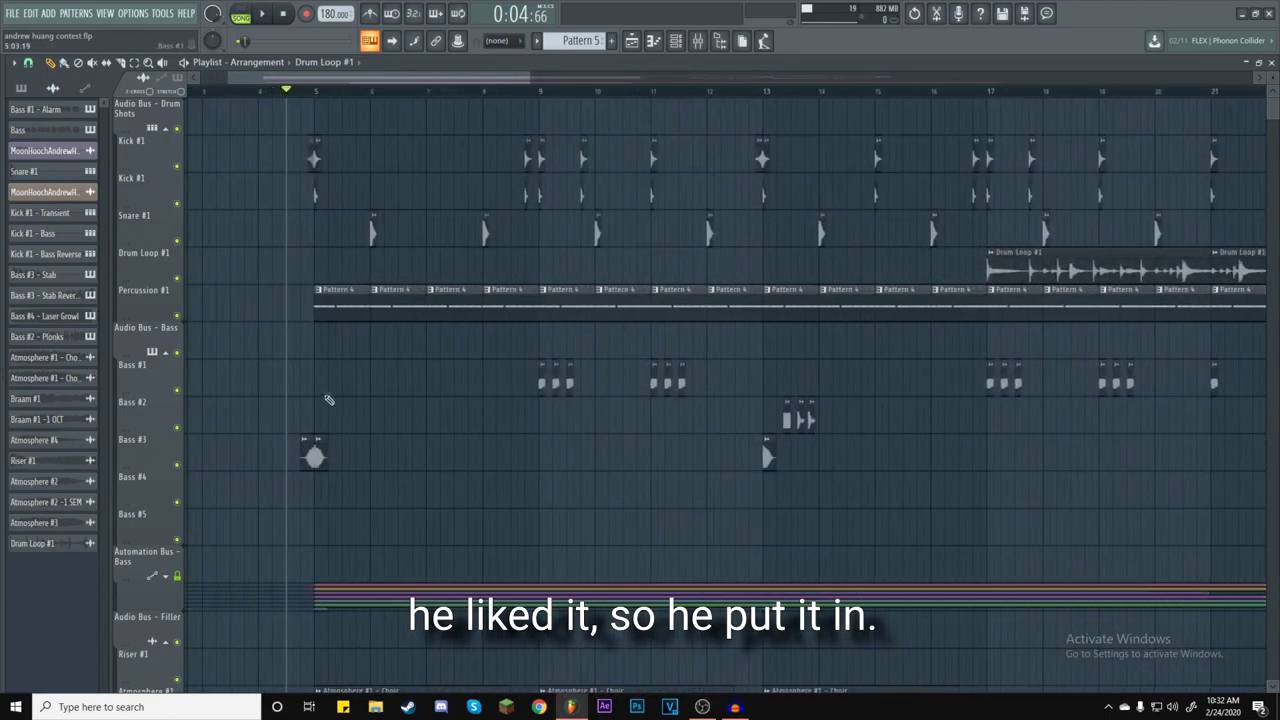
scroll(316, 403, down, 5)
scroll(313, 383, up, 5)
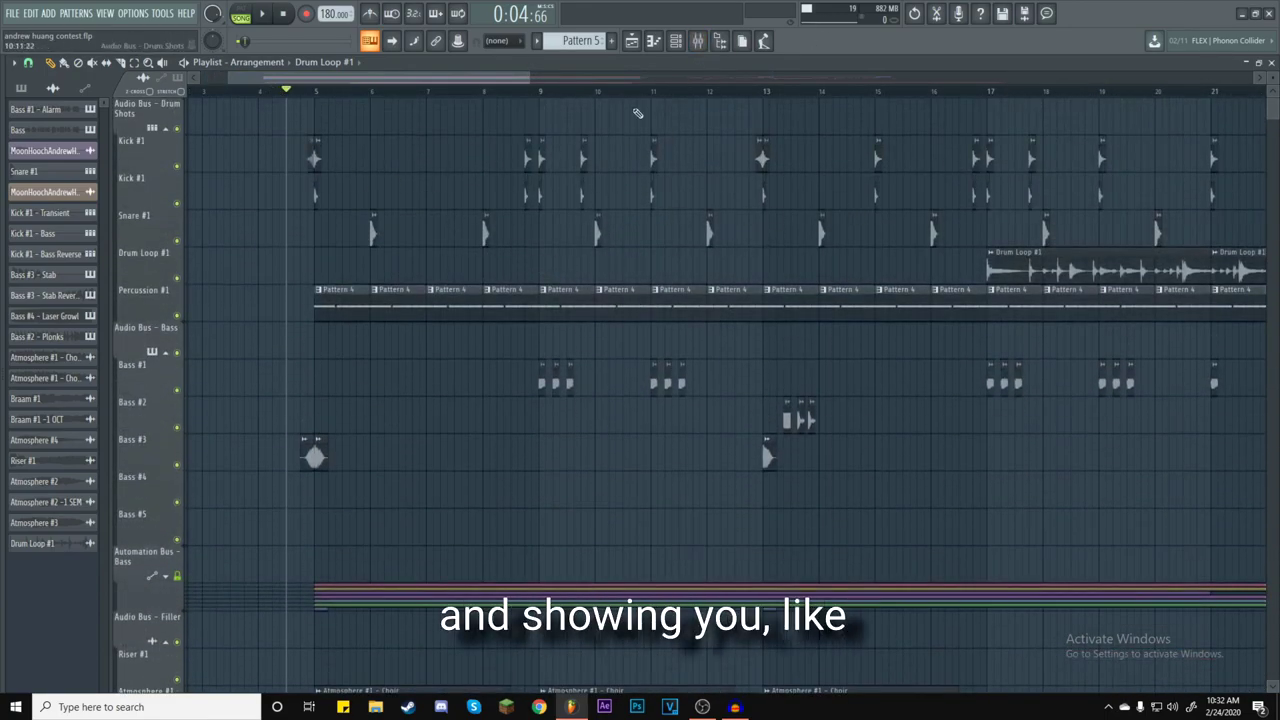
scroll(651, 92, down, 5)
scroll(243, 514, down, 5)
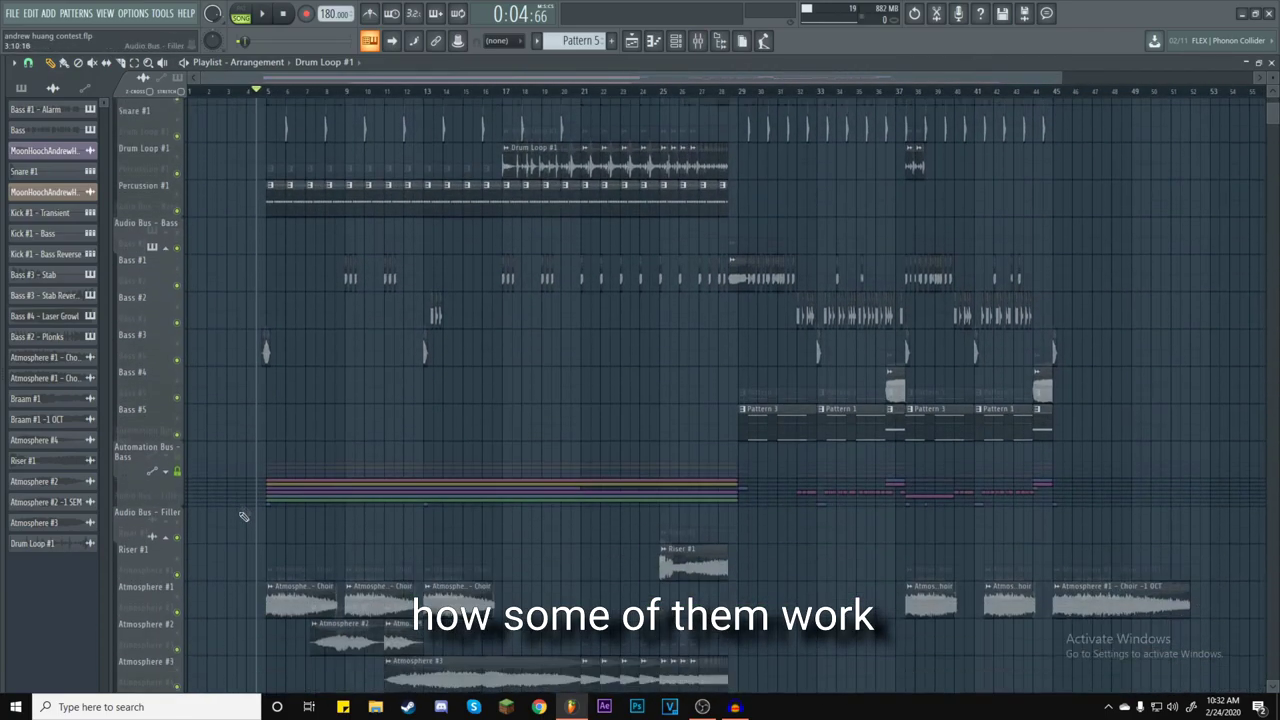
View the mixer's track layout briefly and return to the playlist's tracks.
click(697, 41)
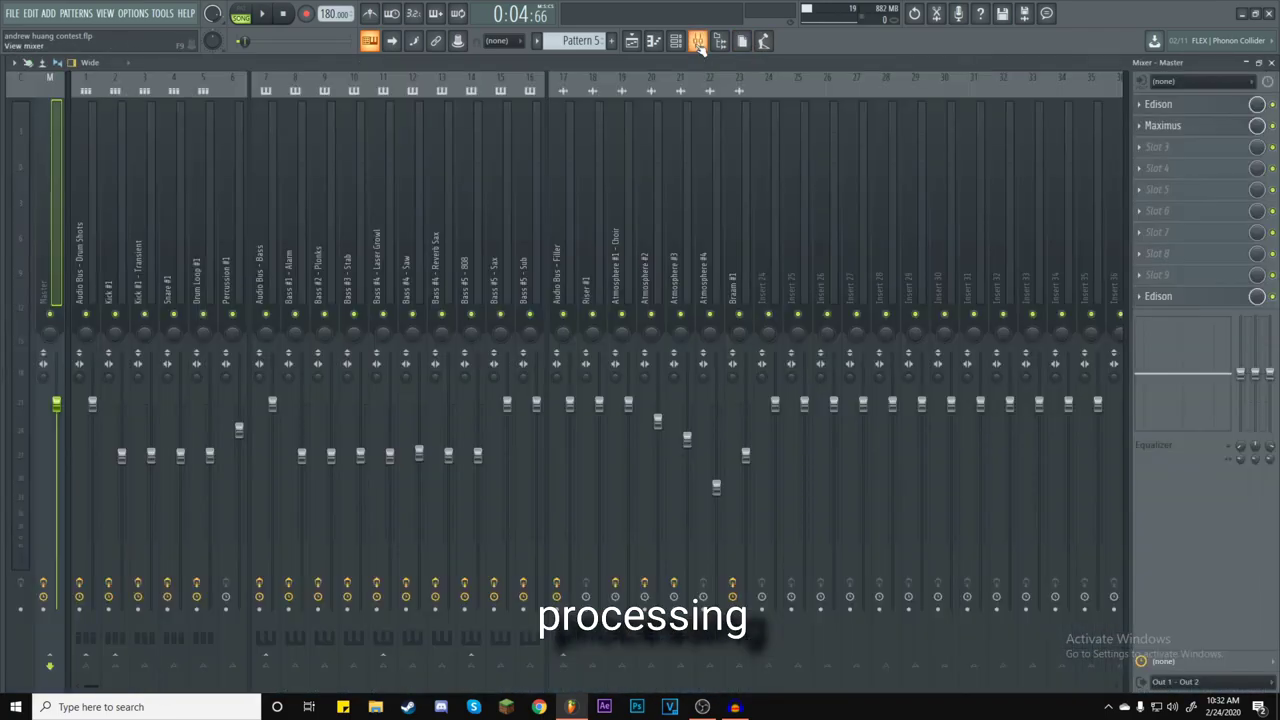
click(697, 41)
scroll(1151, 377, down, 5)
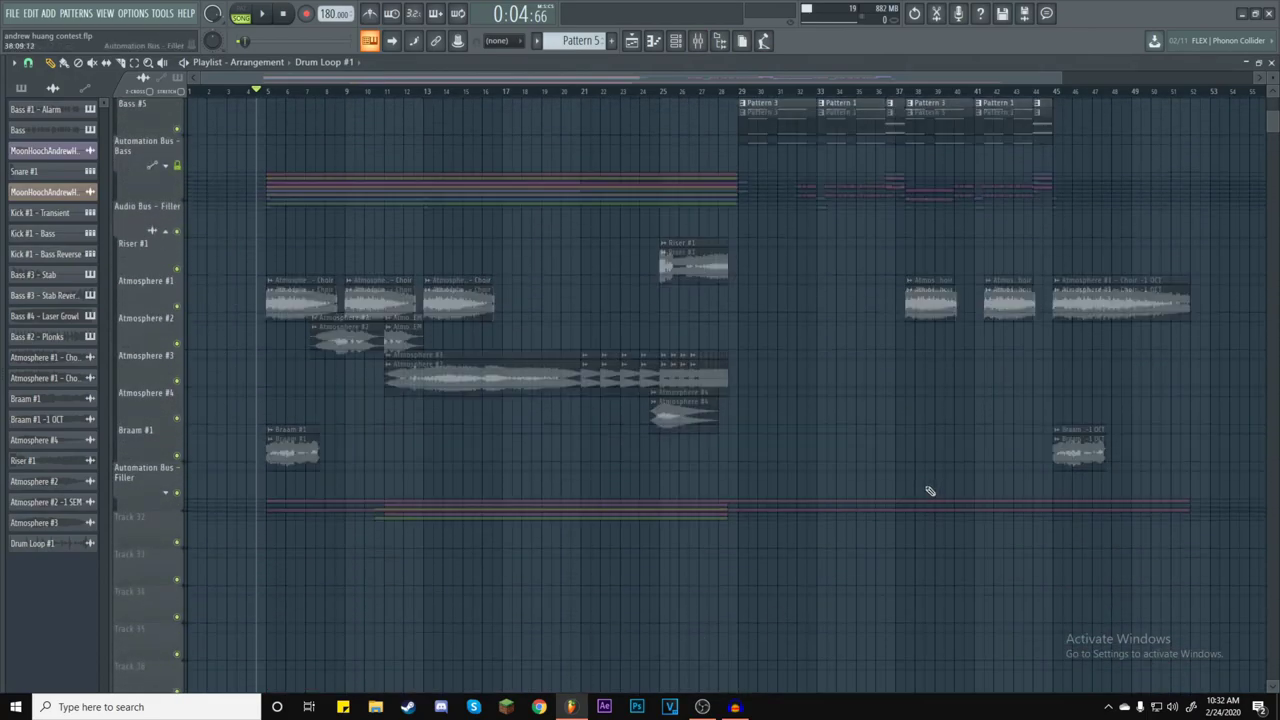
scroll(930, 491, up, 6)
Check the project info for the start date and total working time.
click(134, 13)
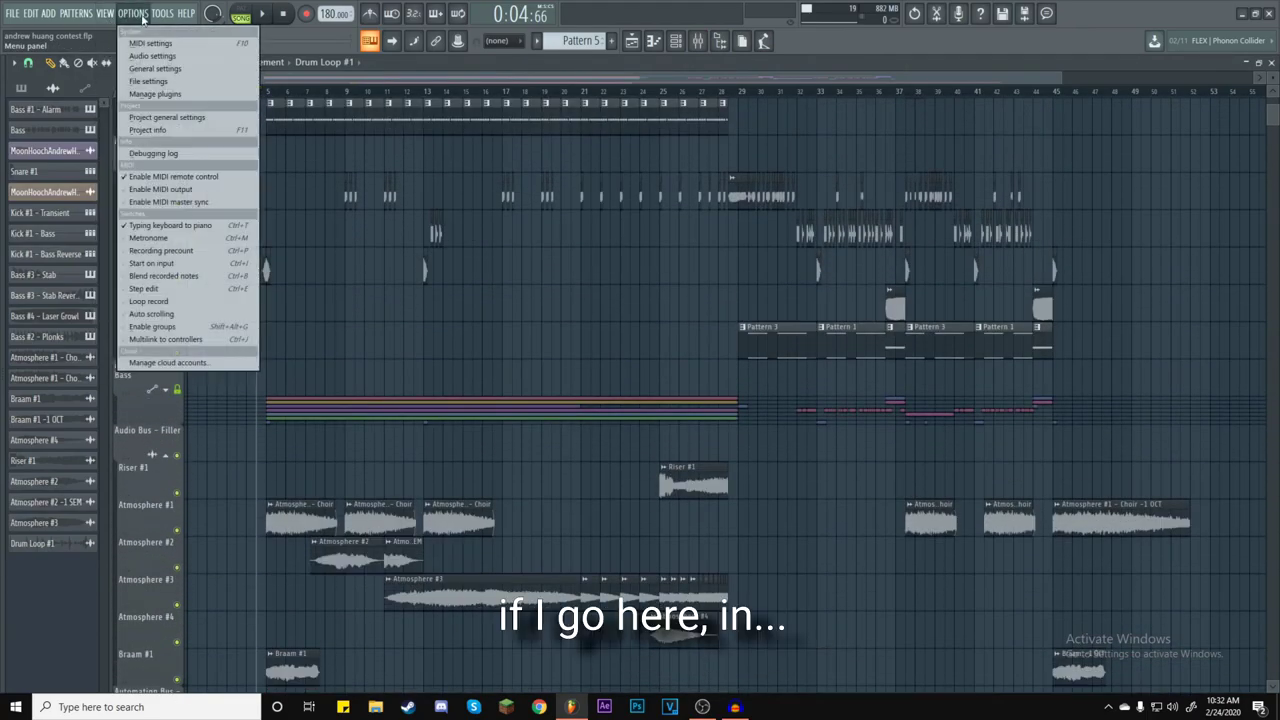
click(240, 99)
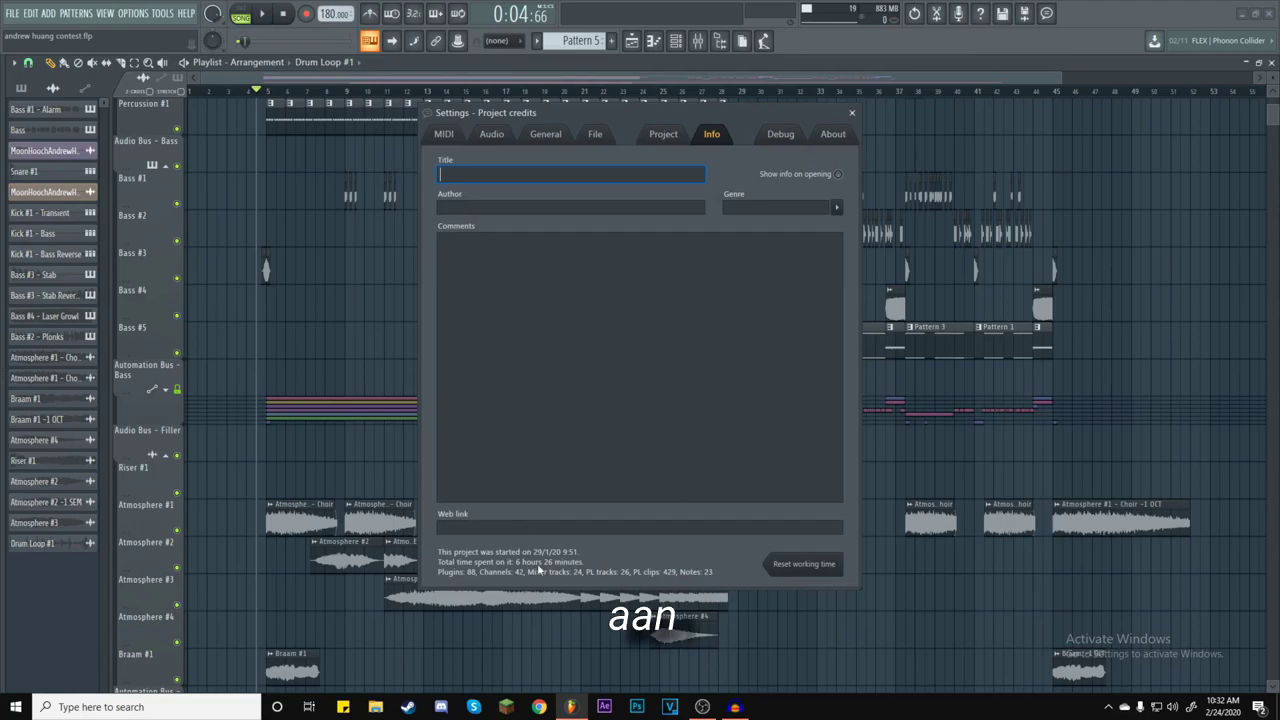
click(851, 112)
Solo the two Kick #1 tracks and play them from just before bar 9.
scroll(543, 414, up, 5)
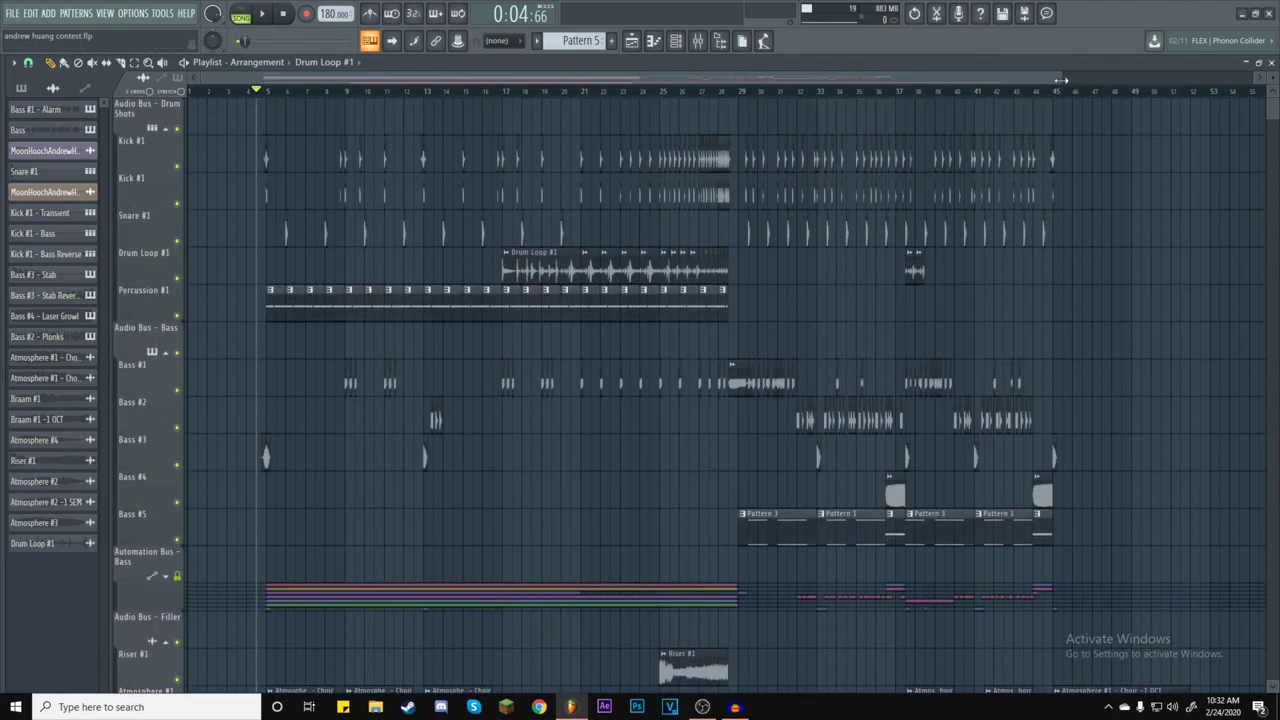
scroll(617, 76, up, 3)
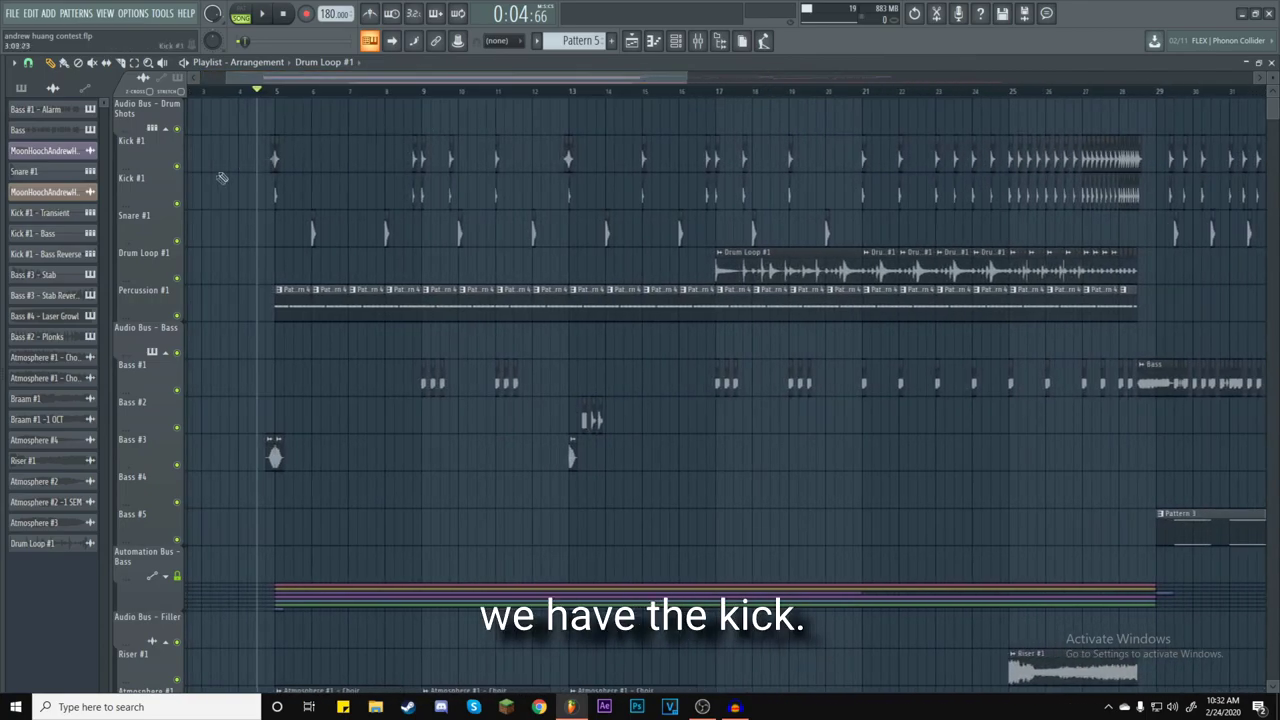
ctrl+click(177, 166)
key(space)
click(418, 92)
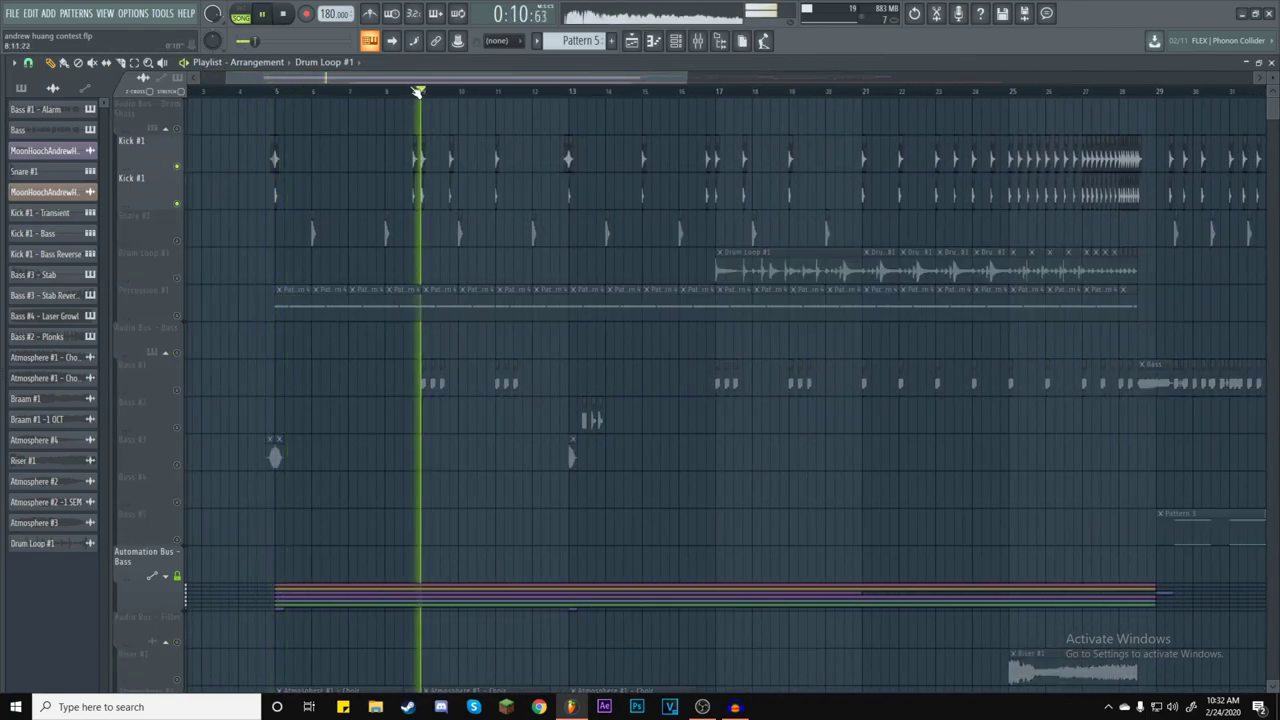
key(space)
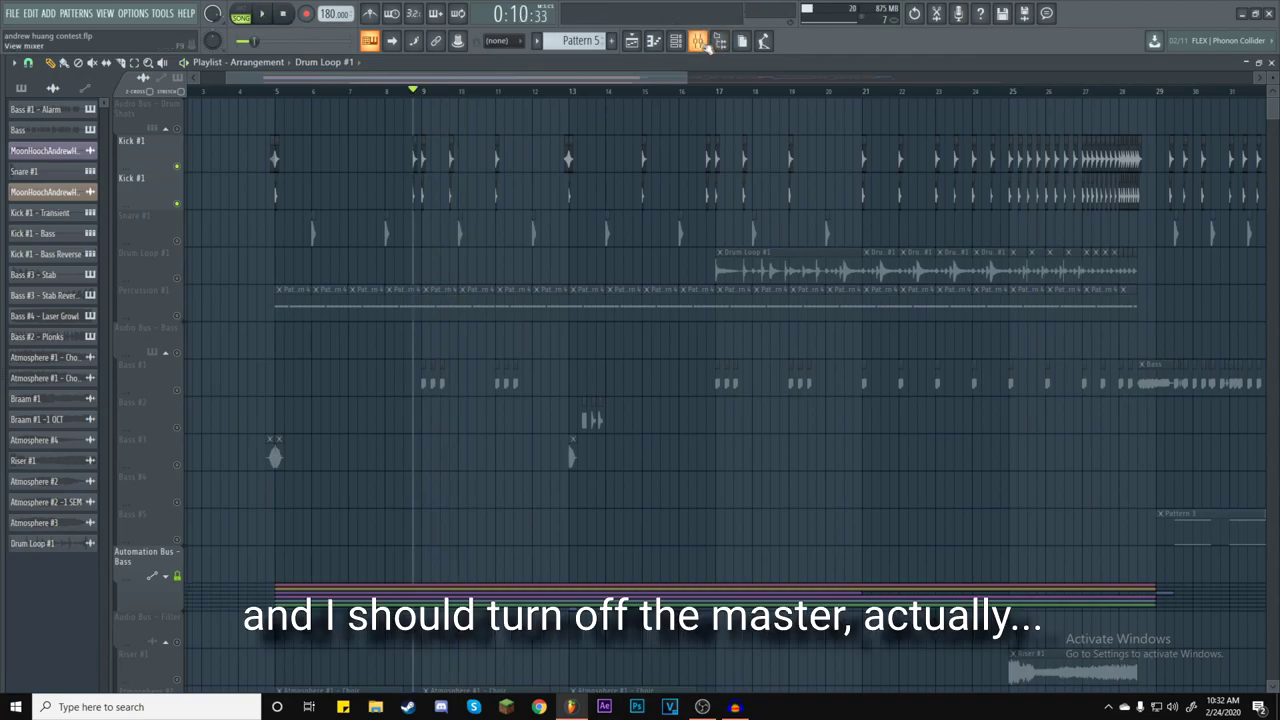
Bypass Maximus on the master mixer track and play the soloed kicks again.
click(699, 41)
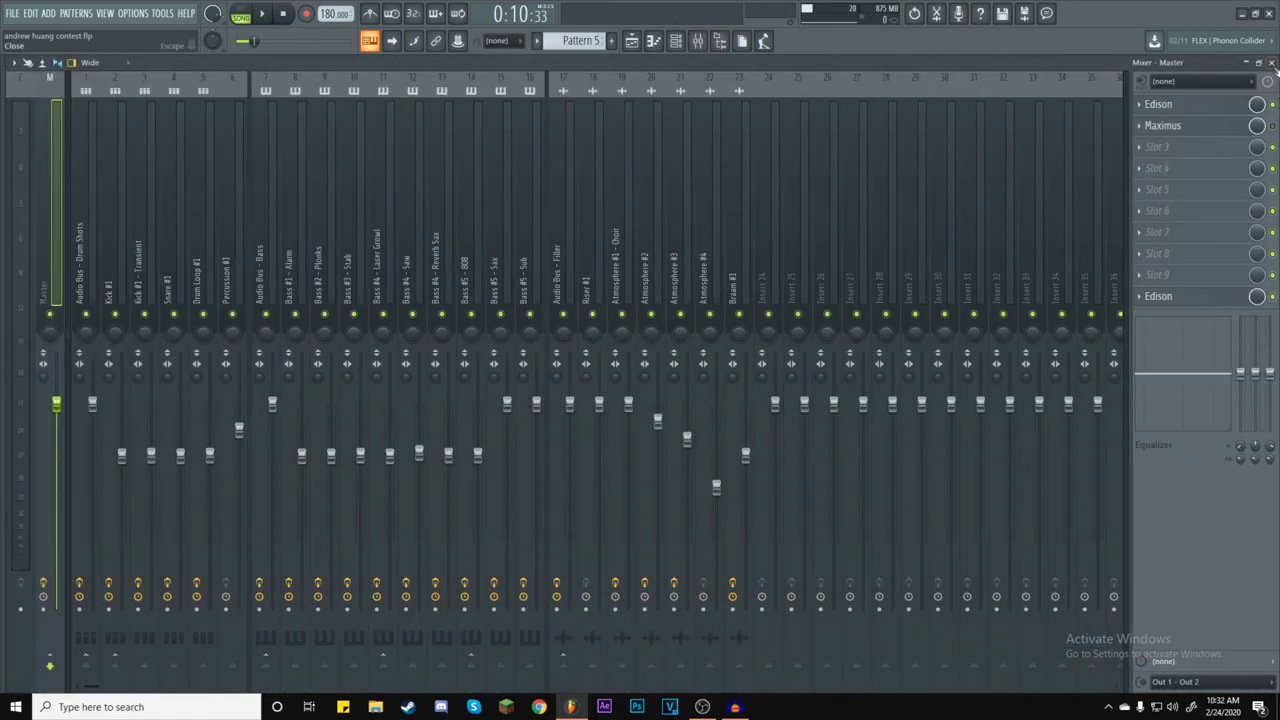
click(1271, 62)
click(262, 13)
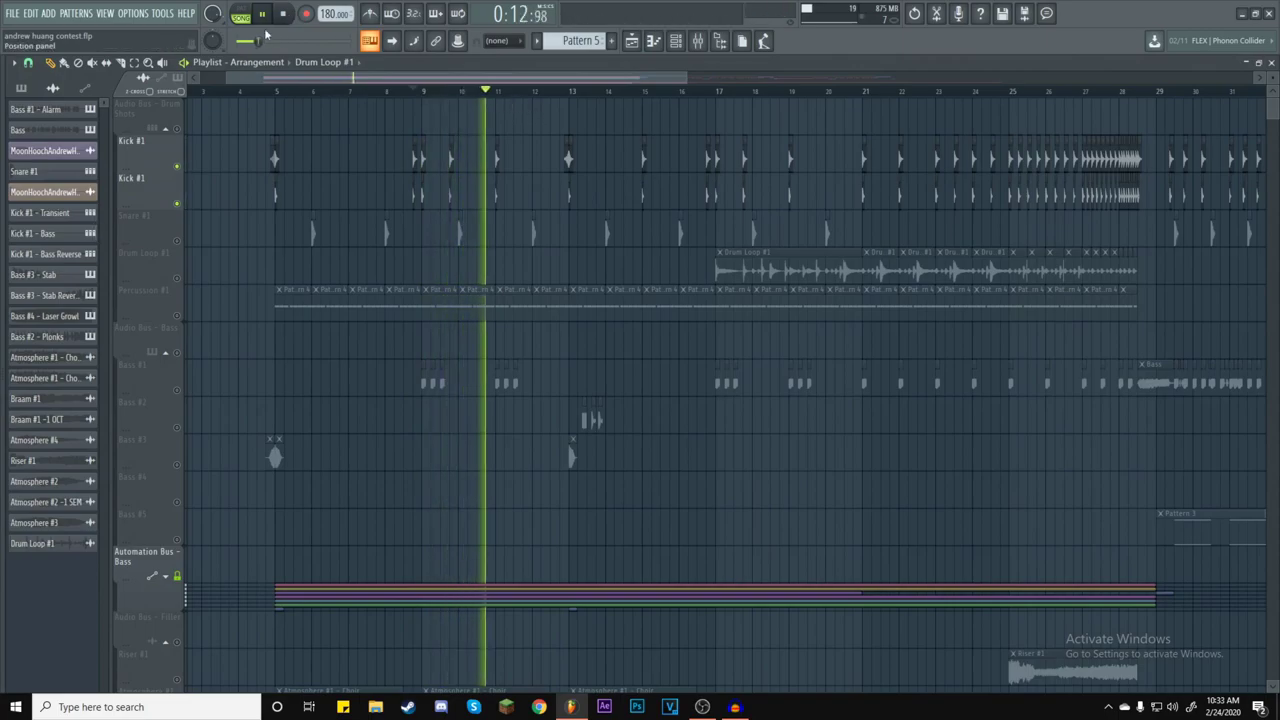
key(space)
Play the first Kick #1 track alone from around bar 29, followed by the second one alone from the same point.
drag(552, 80, 874, 80)
click(383, 92)
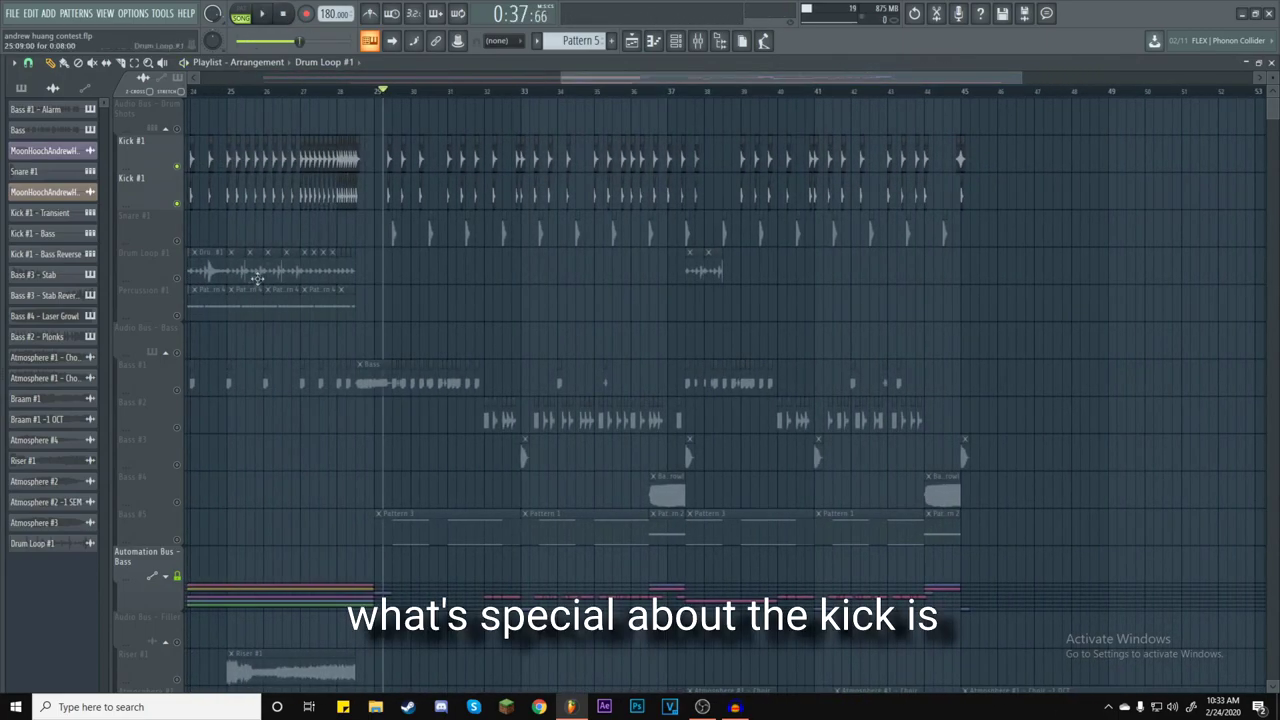
click(177, 203)
click(262, 13)
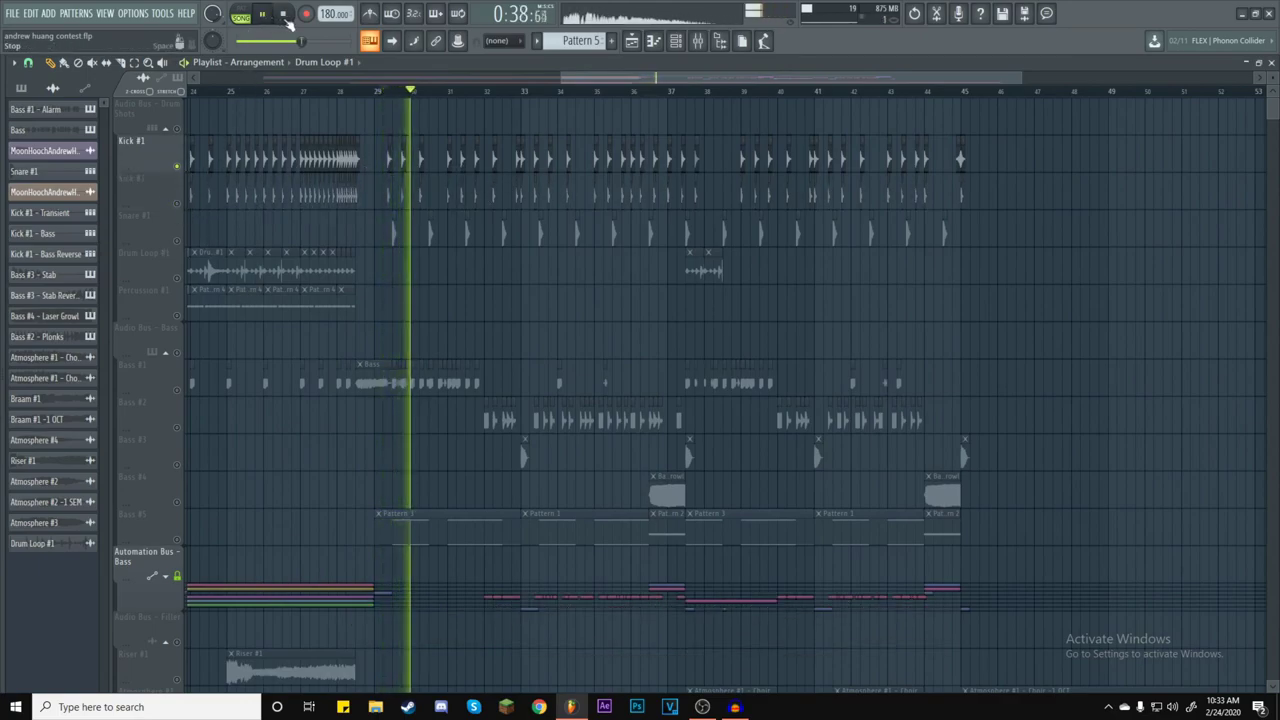
click(284, 15)
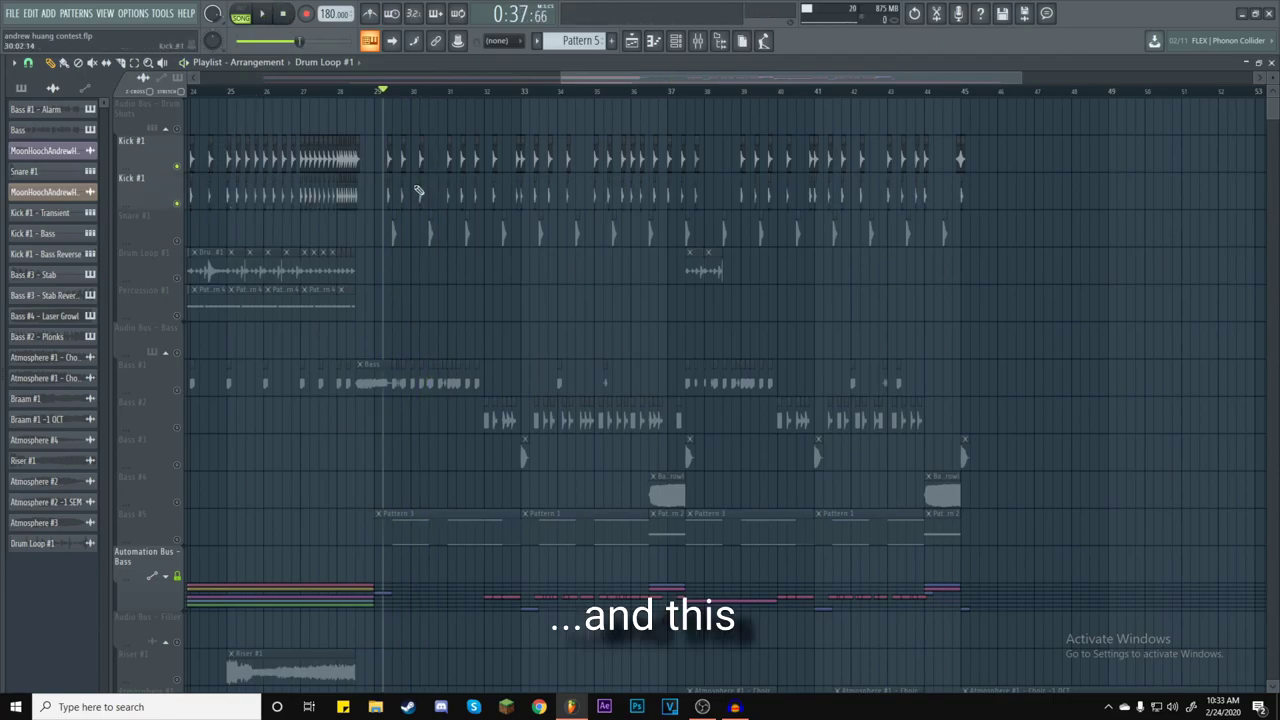
click(262, 14)
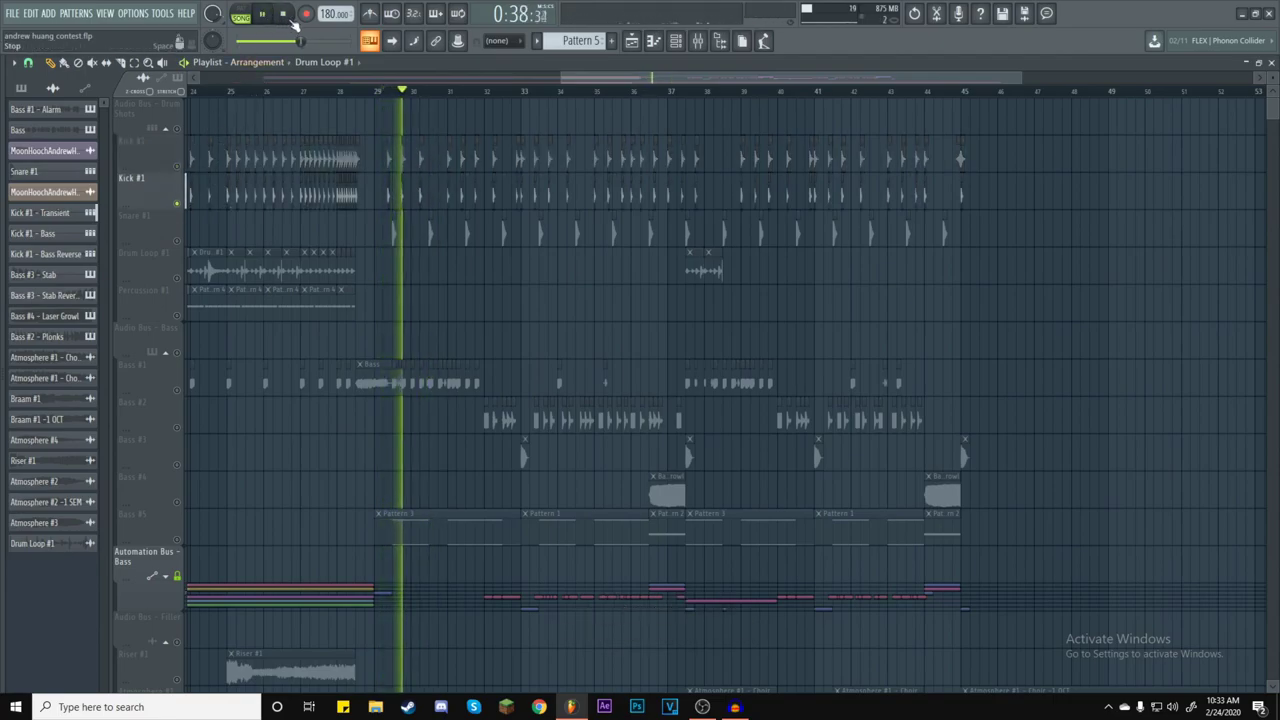
click(284, 15)
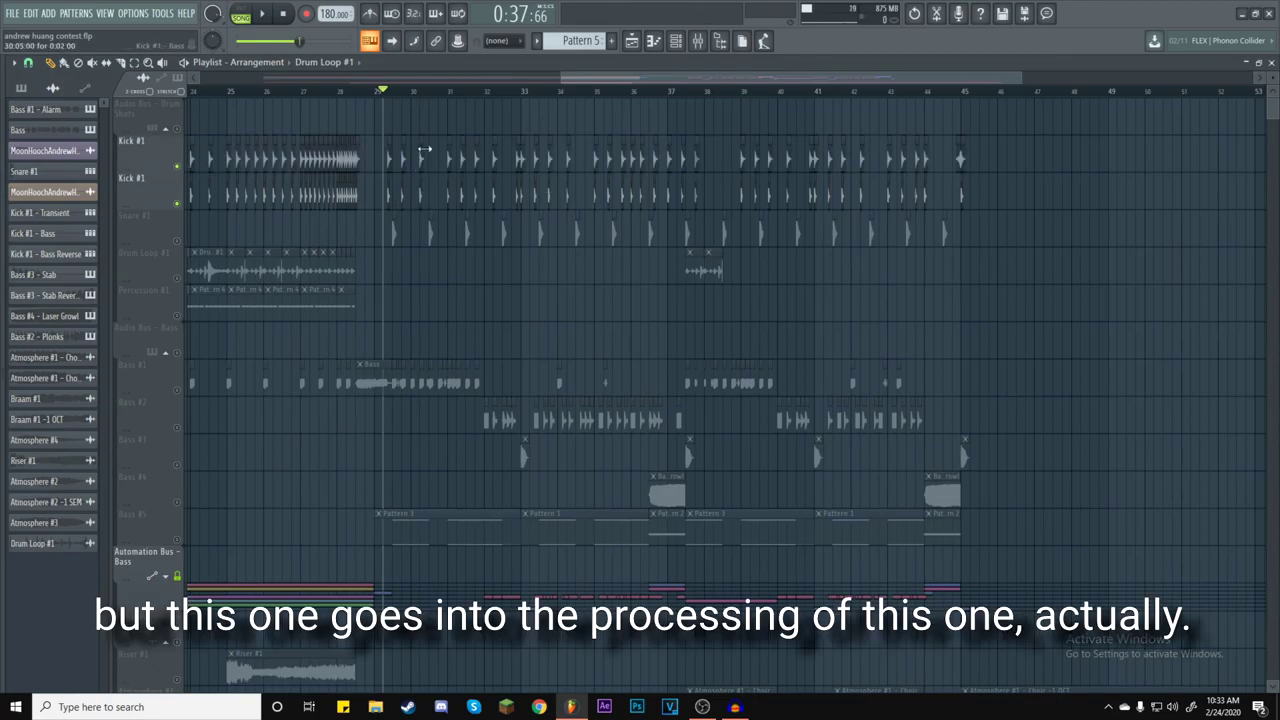
View the effect chains of the Kick #1 - Transient and Kick #1 mixer tracks, and open Patcher on Kick #1.
key(F9)
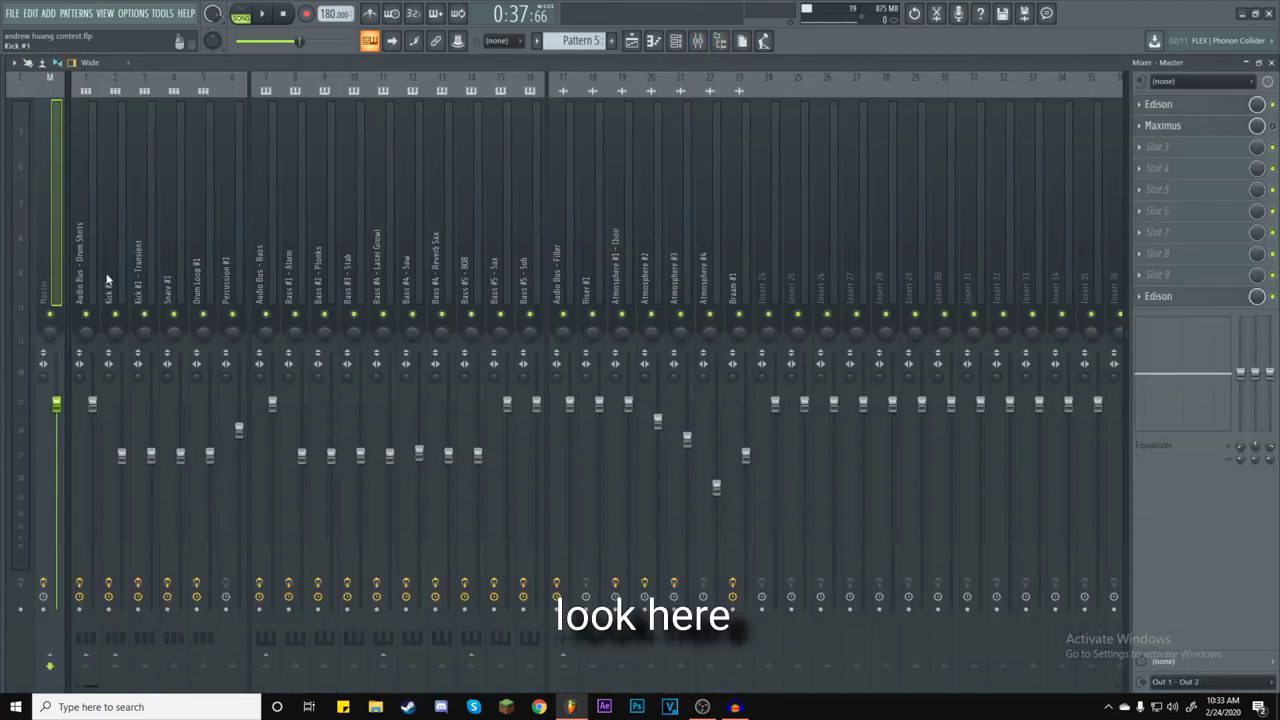
click(144, 250)
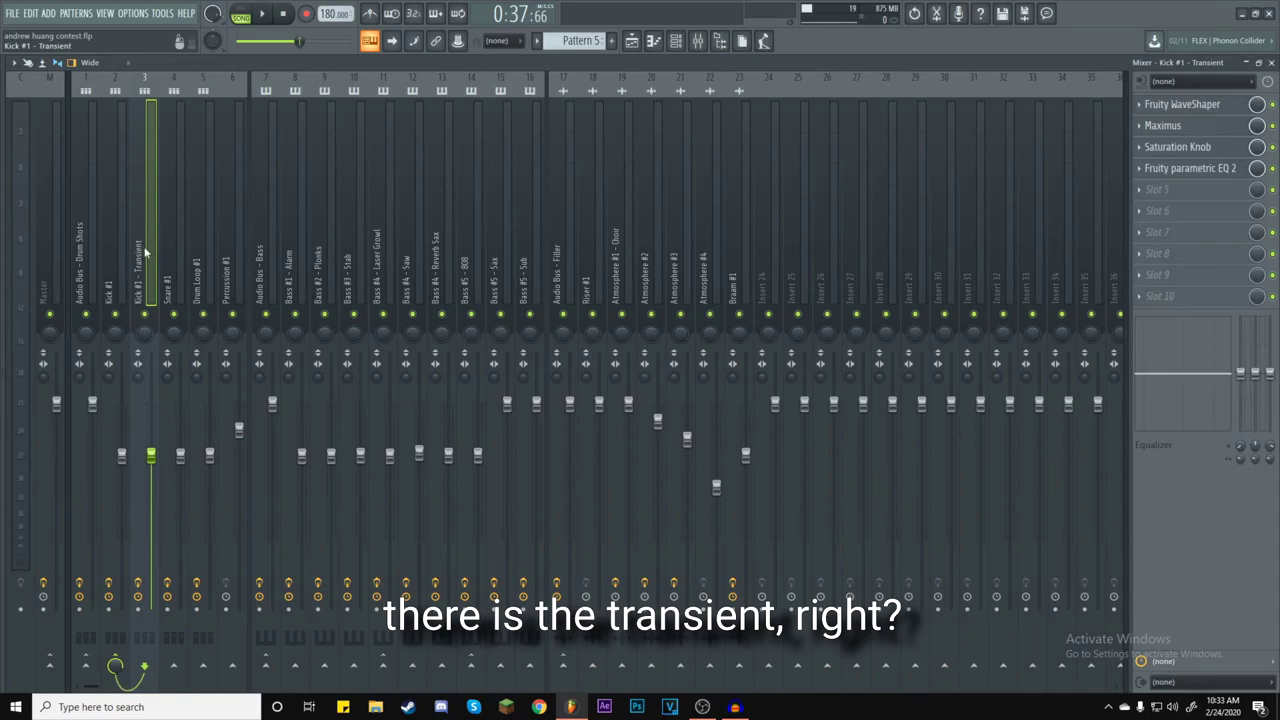
click(118, 258)
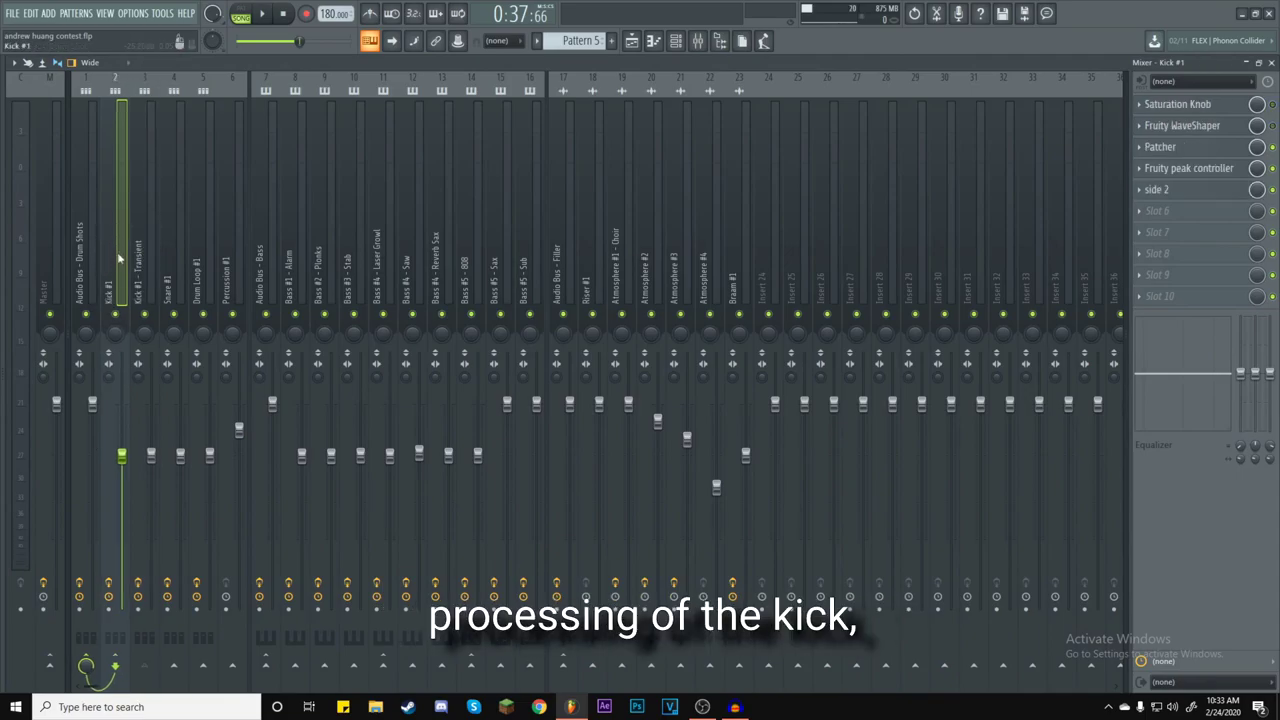
click(1207, 147)
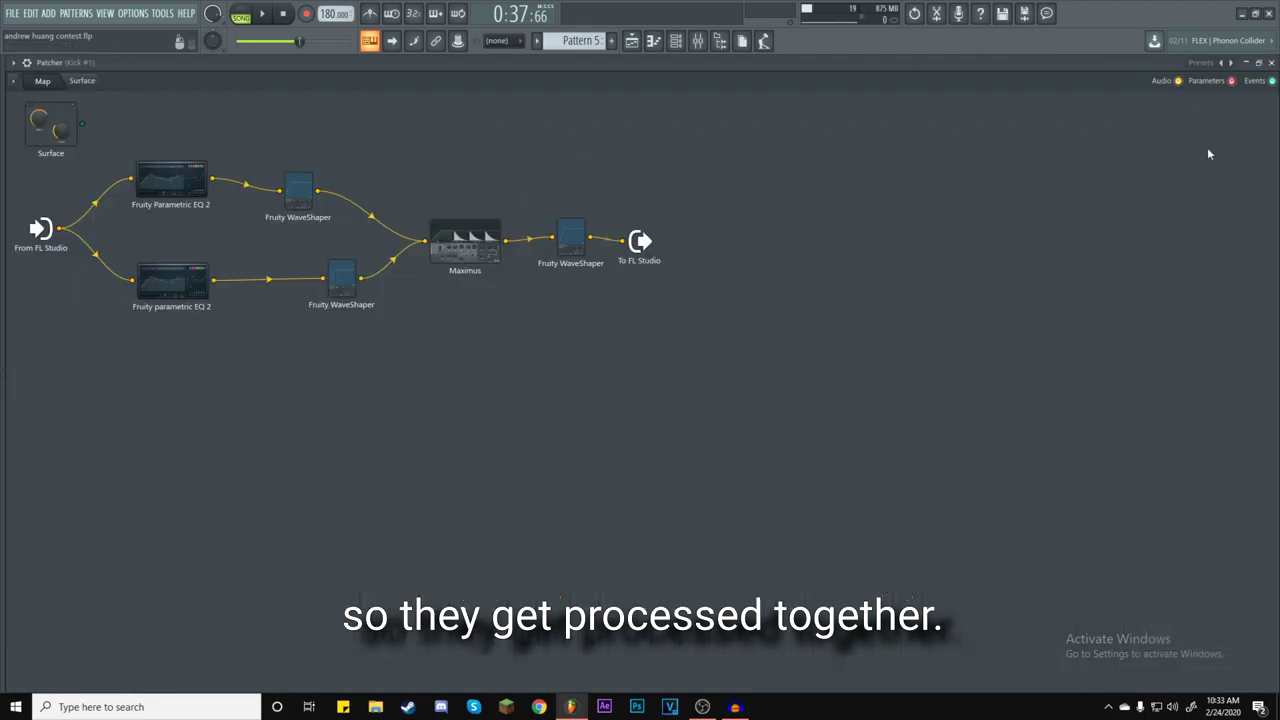
Inspect the upper path's Fruity Parametric EQ 2 and a Fruity WaveShaper in the kick's Patcher.
click(204, 192)
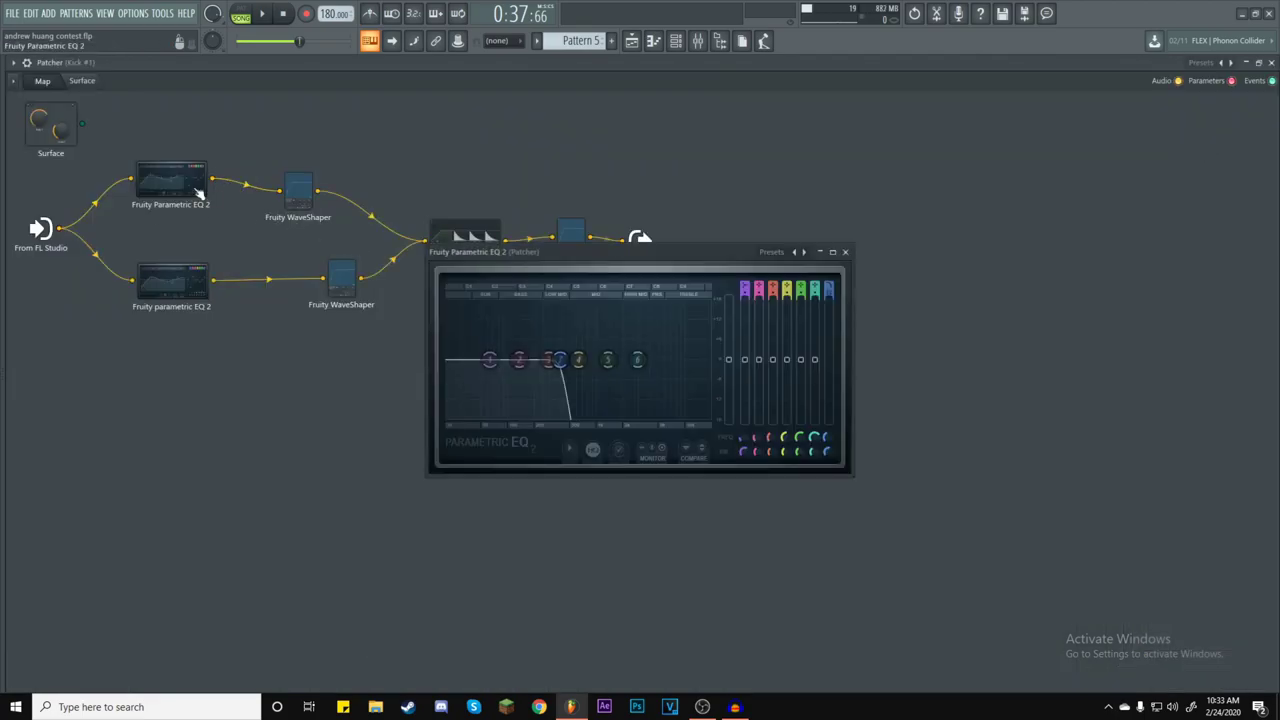
click(845, 252)
click(571, 230)
click(724, 240)
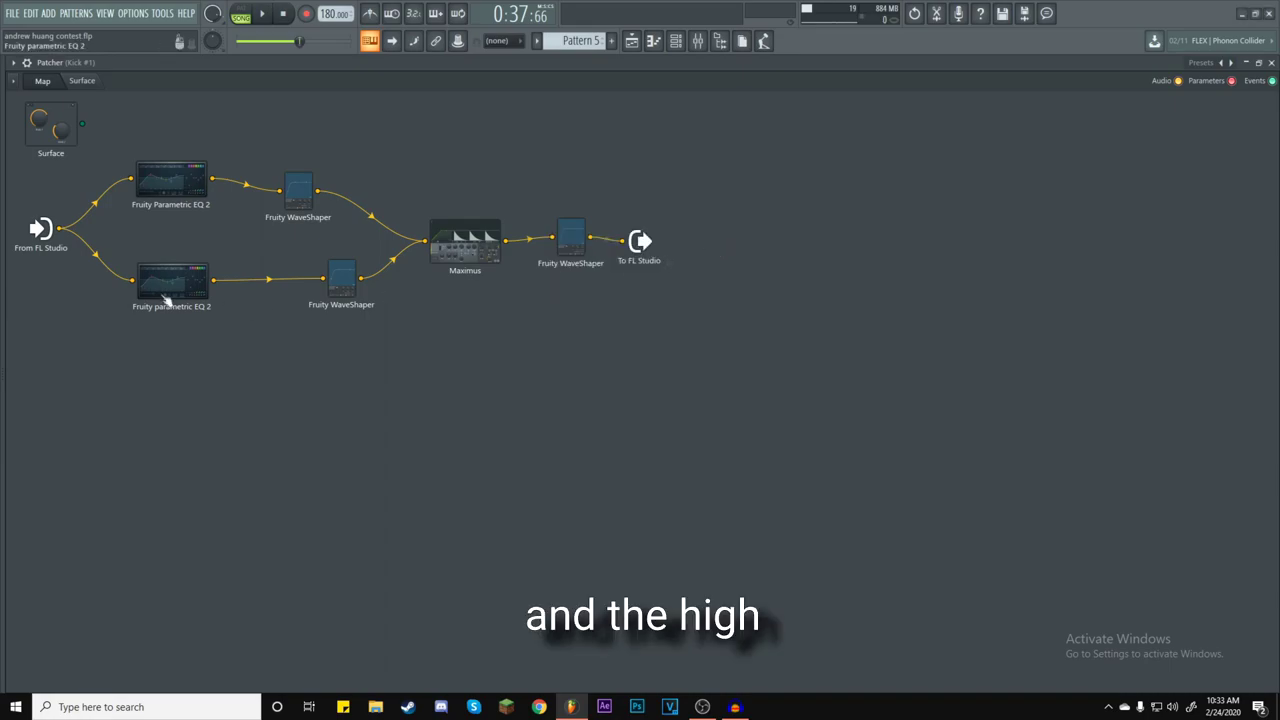
Inspect the lower path's Fruity Parametric EQ 2 and Fruity WaveShaper in the kick's Patcher.
click(169, 289)
click(845, 252)
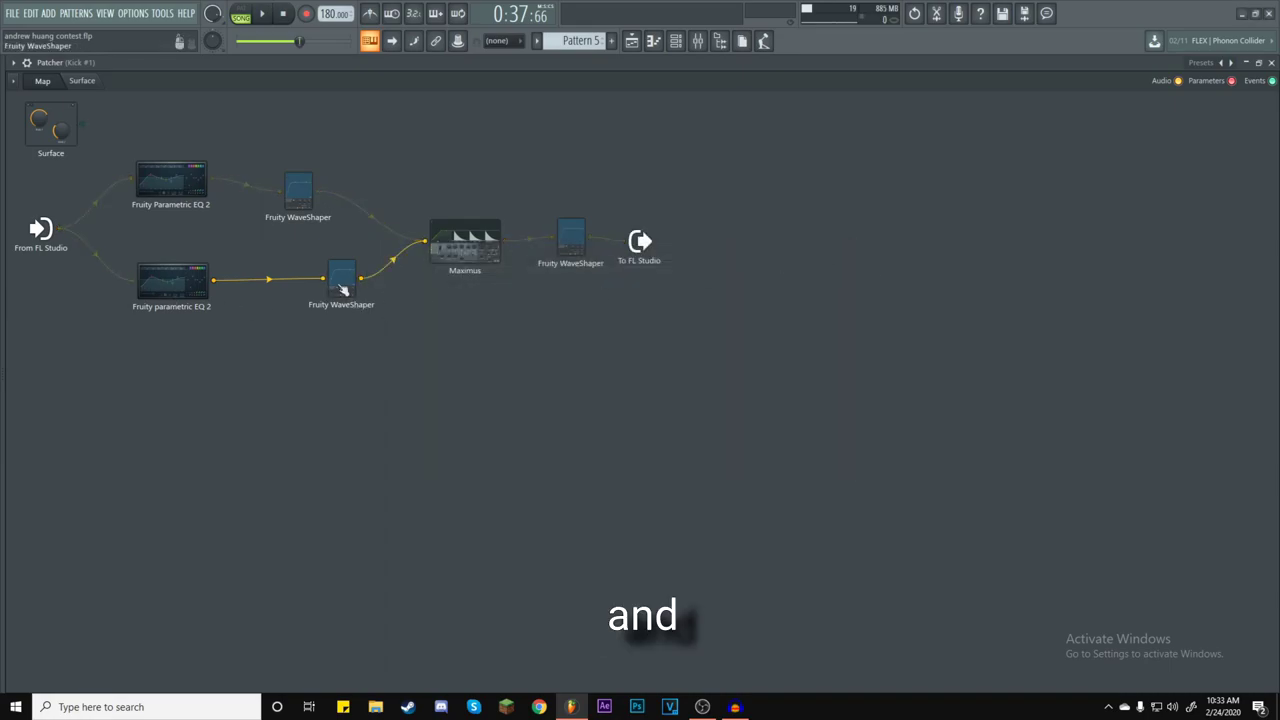
click(342, 276)
click(724, 241)
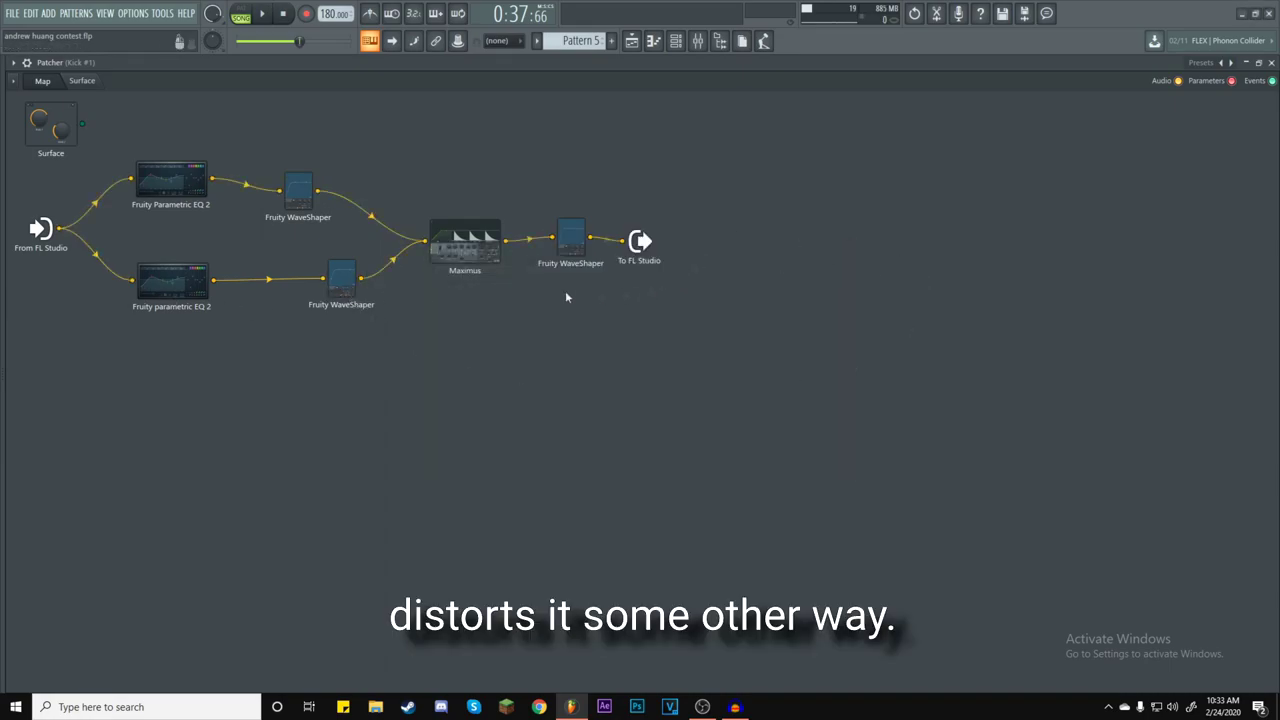
Inspect the Low band settings of Maximus in the kick's Patcher chain.
click(464, 252)
click(462, 386)
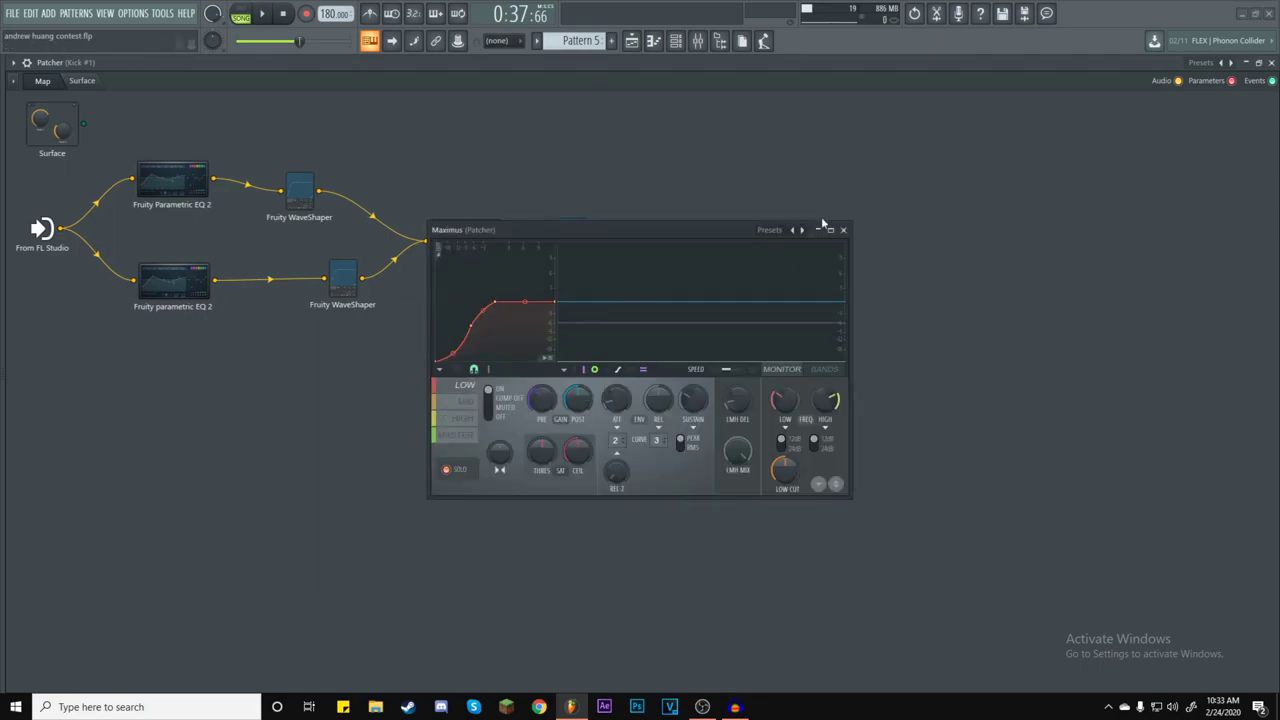
click(844, 230)
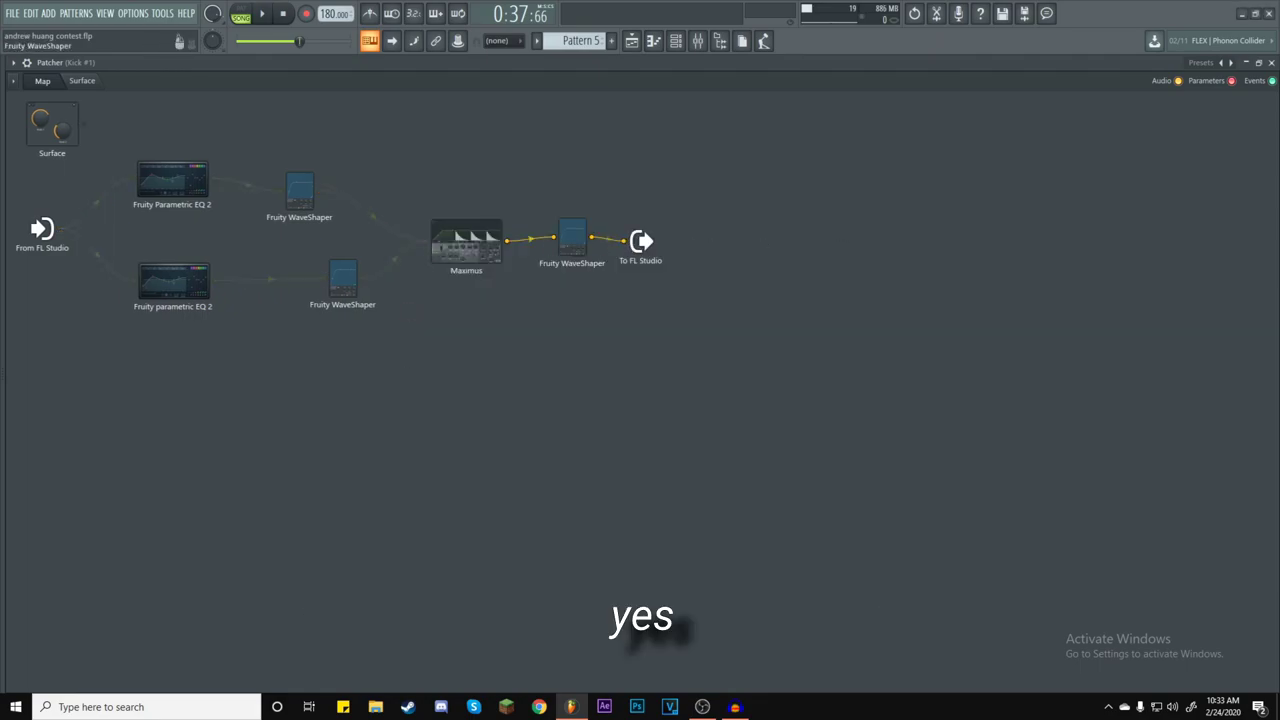
Look at the final Fruity WaveShaper in the kick's Patcher and the Fruity peak controller on the Kick #1 mixer track.
click(572, 230)
click(724, 241)
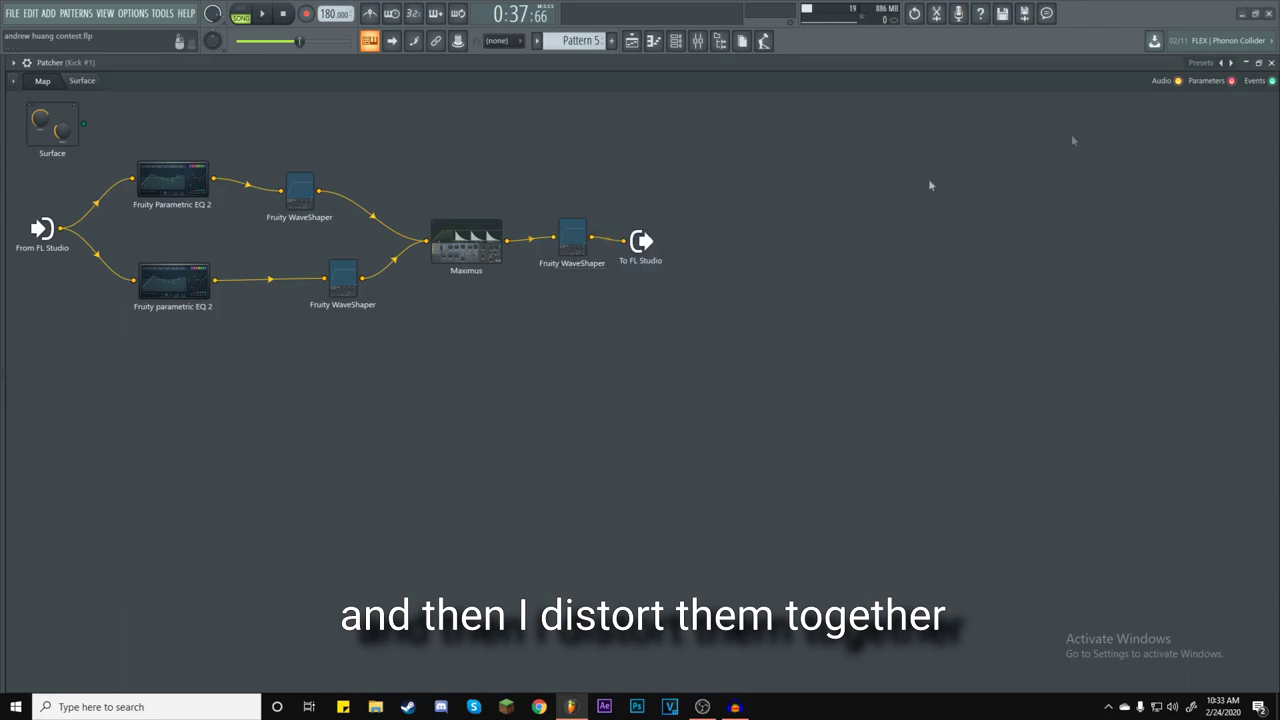
click(1271, 62)
click(1210, 175)
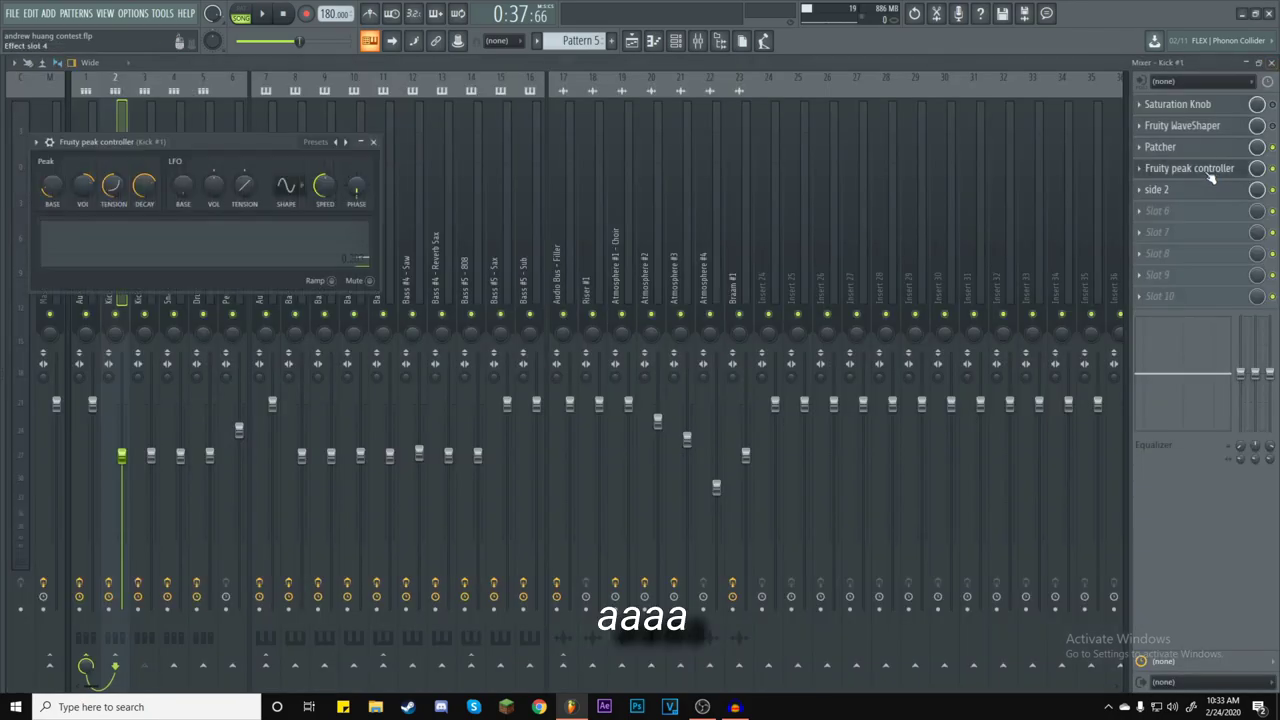
click(1210, 175)
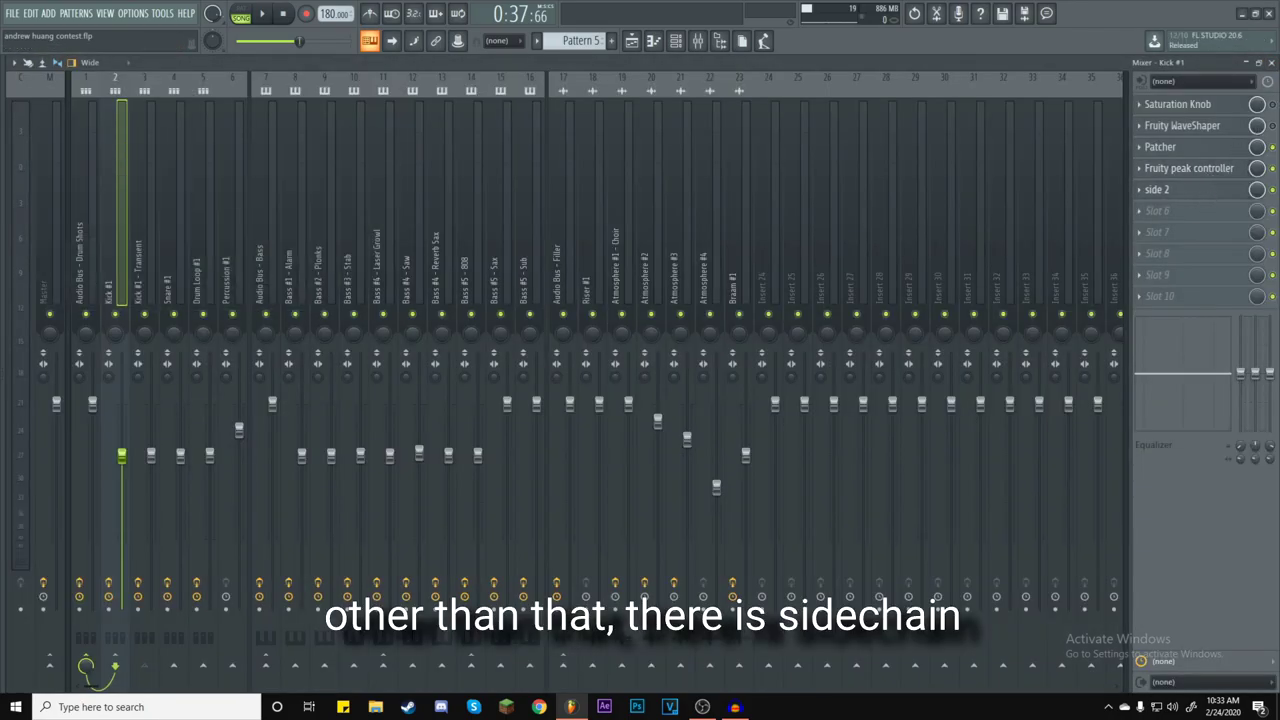
Play the soloed kick tracks while viewing Maximus in the kick's Patcher, and stop playback back in the playlist.
key(F5)
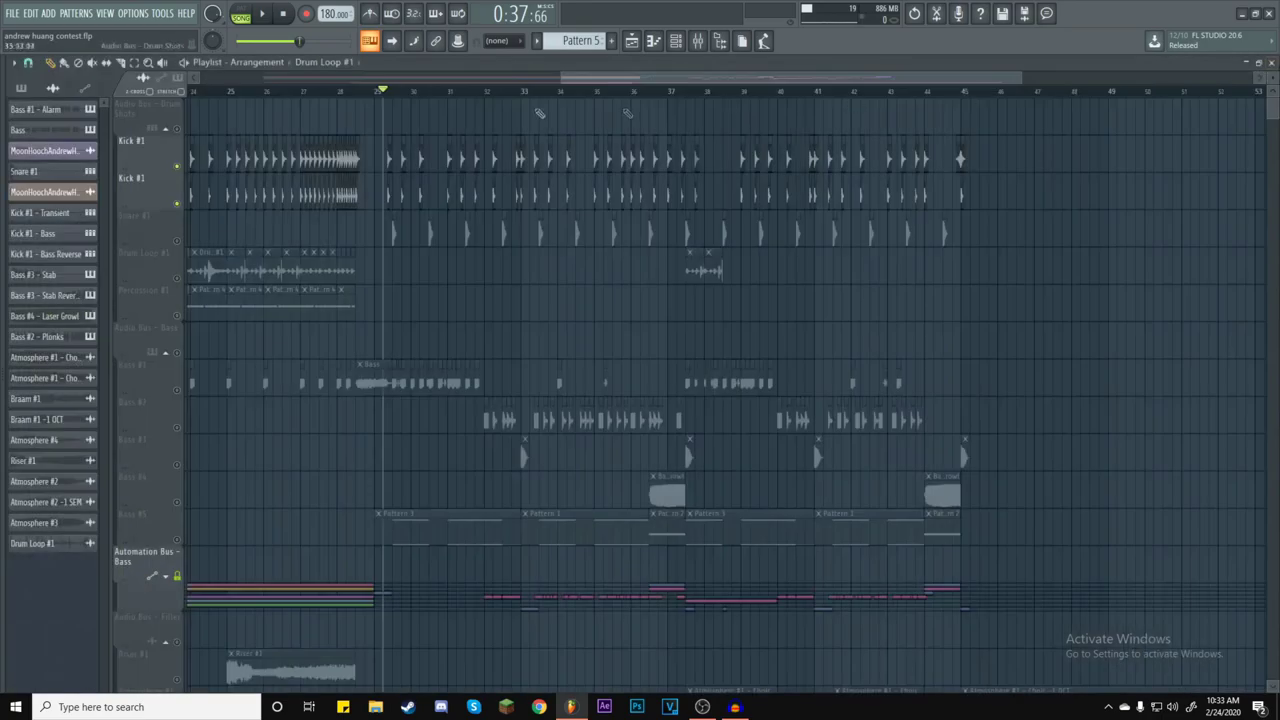
click(274, 22)
key(space)
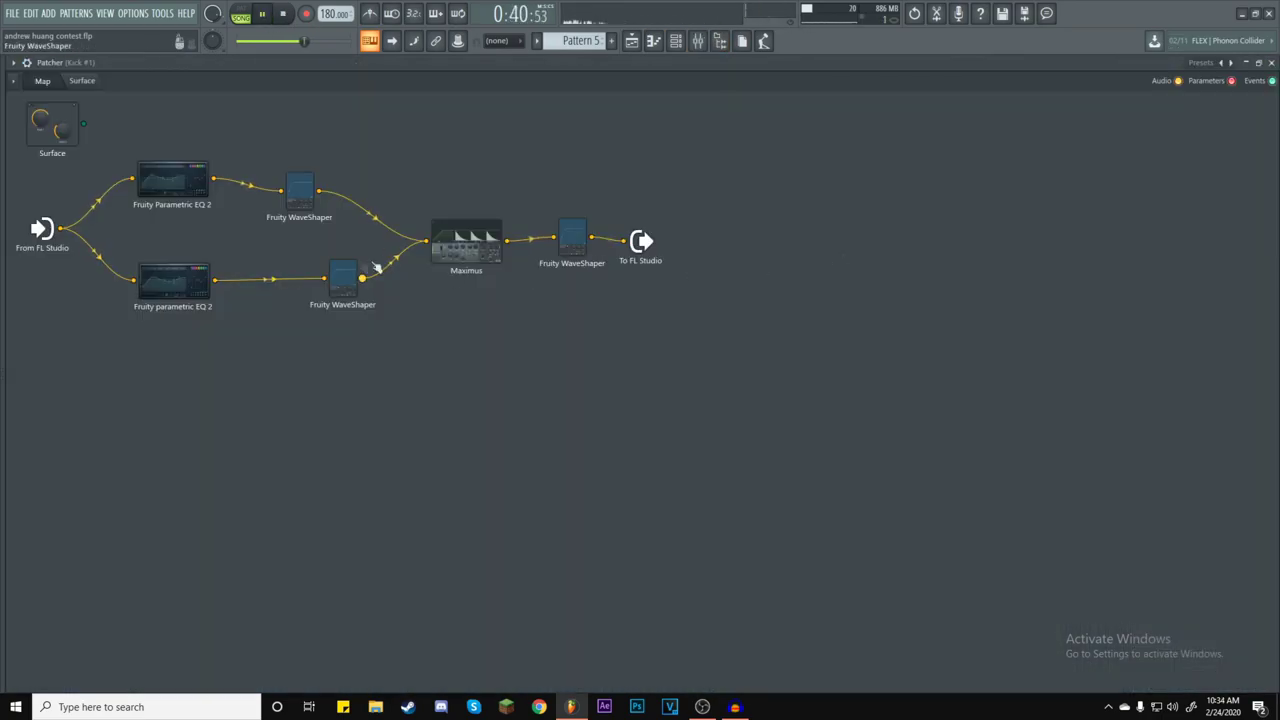
double_click(465, 242)
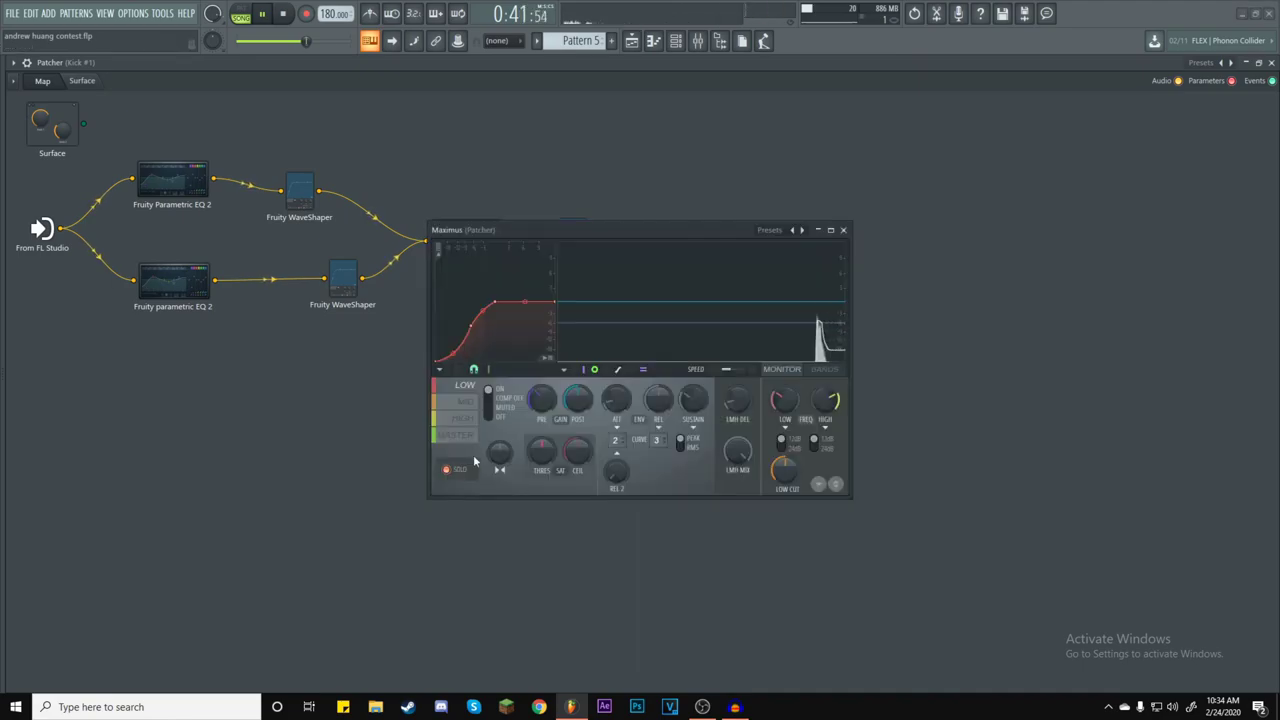
click(843, 230)
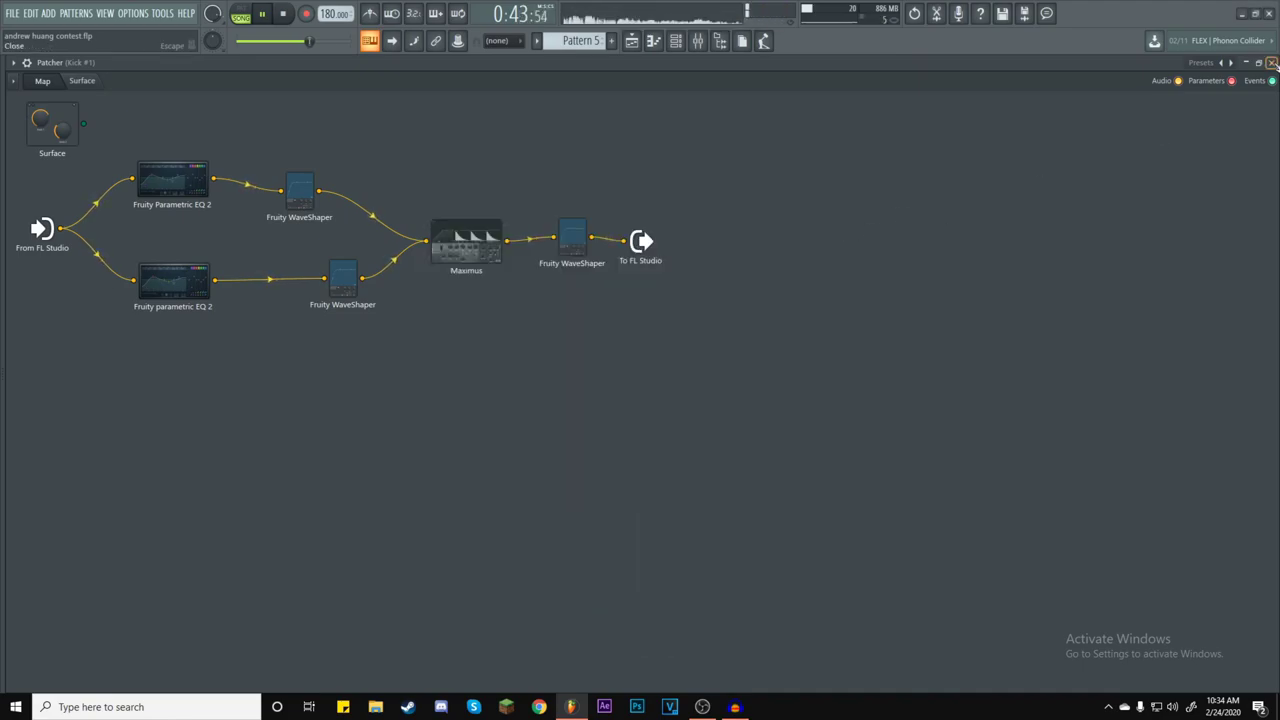
click(1272, 62)
key(F5)
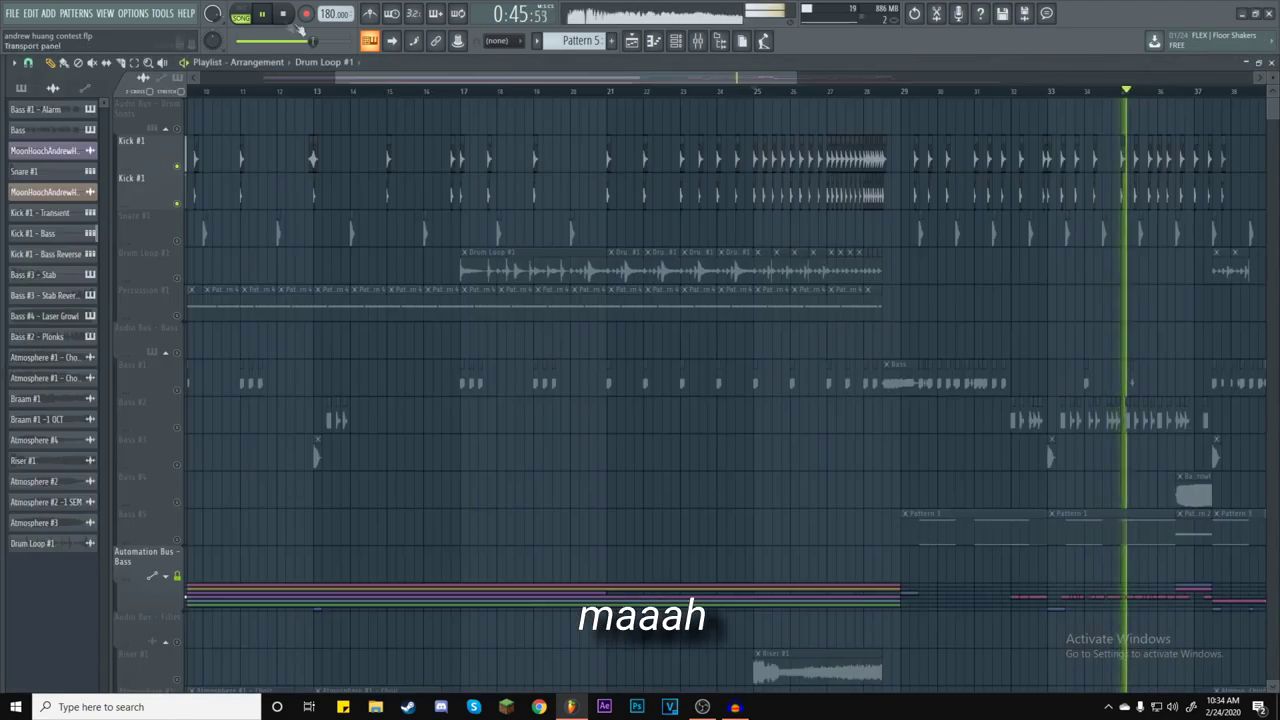
key(space)
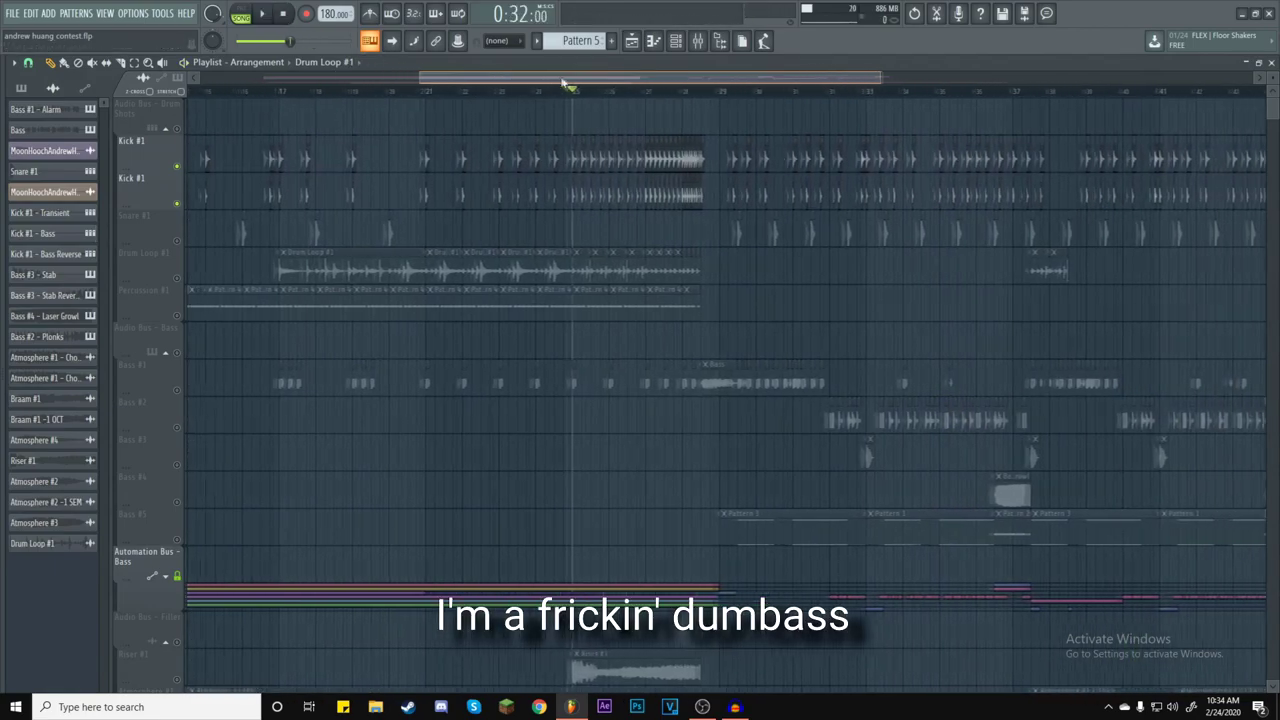
Solo the Snare #1 playlist track and play it from bar 6.
drag(563, 83, 701, 80)
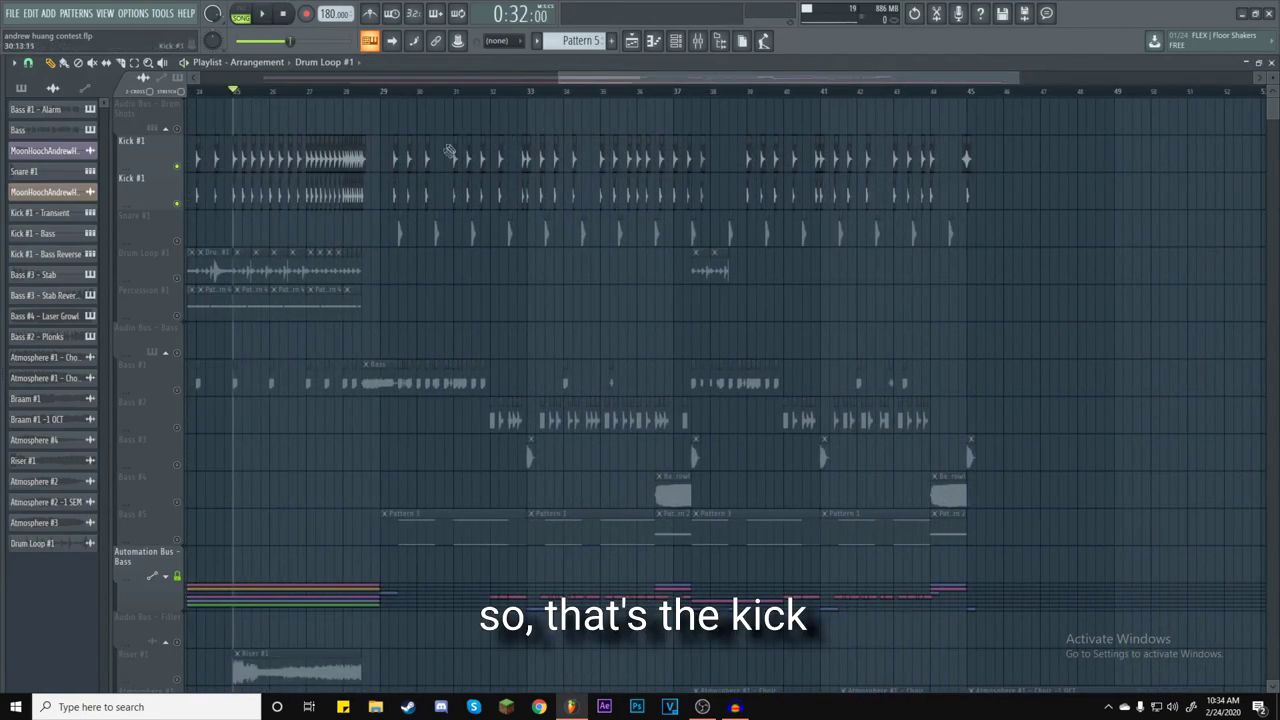
ctrl+click(177, 240)
drag(726, 77, 368, 88)
click(370, 90)
click(262, 14)
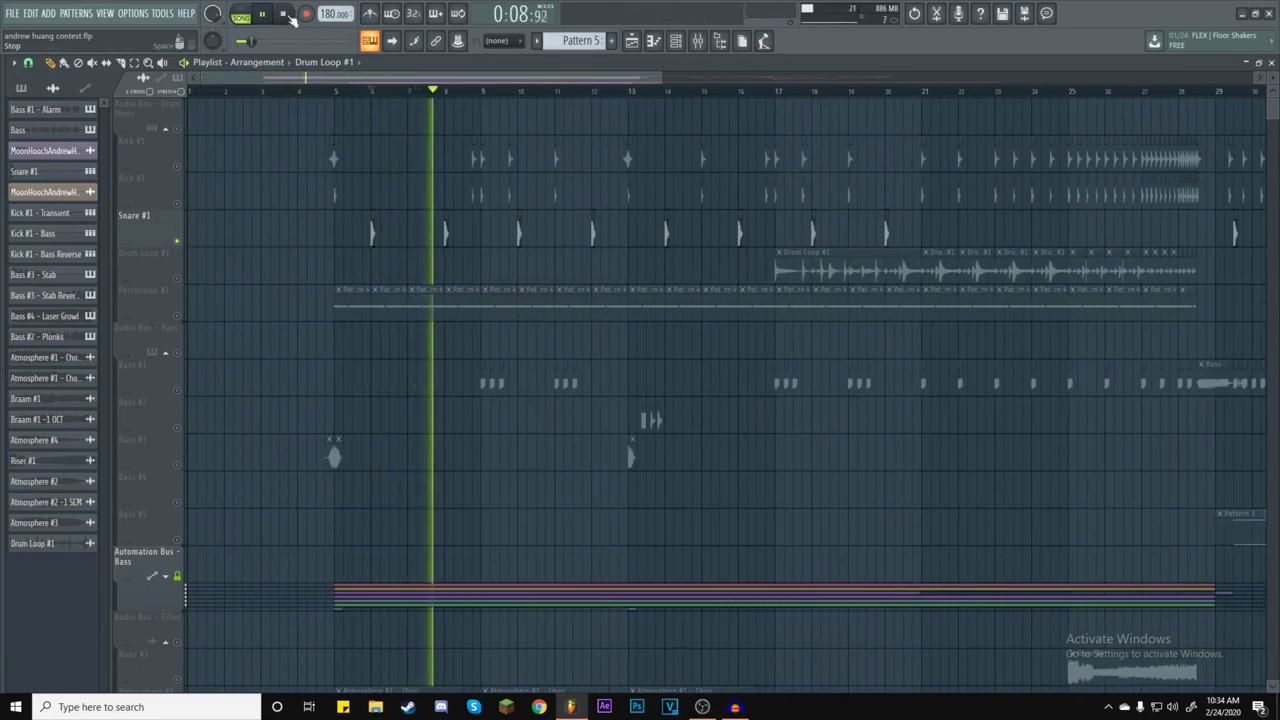
click(285, 15)
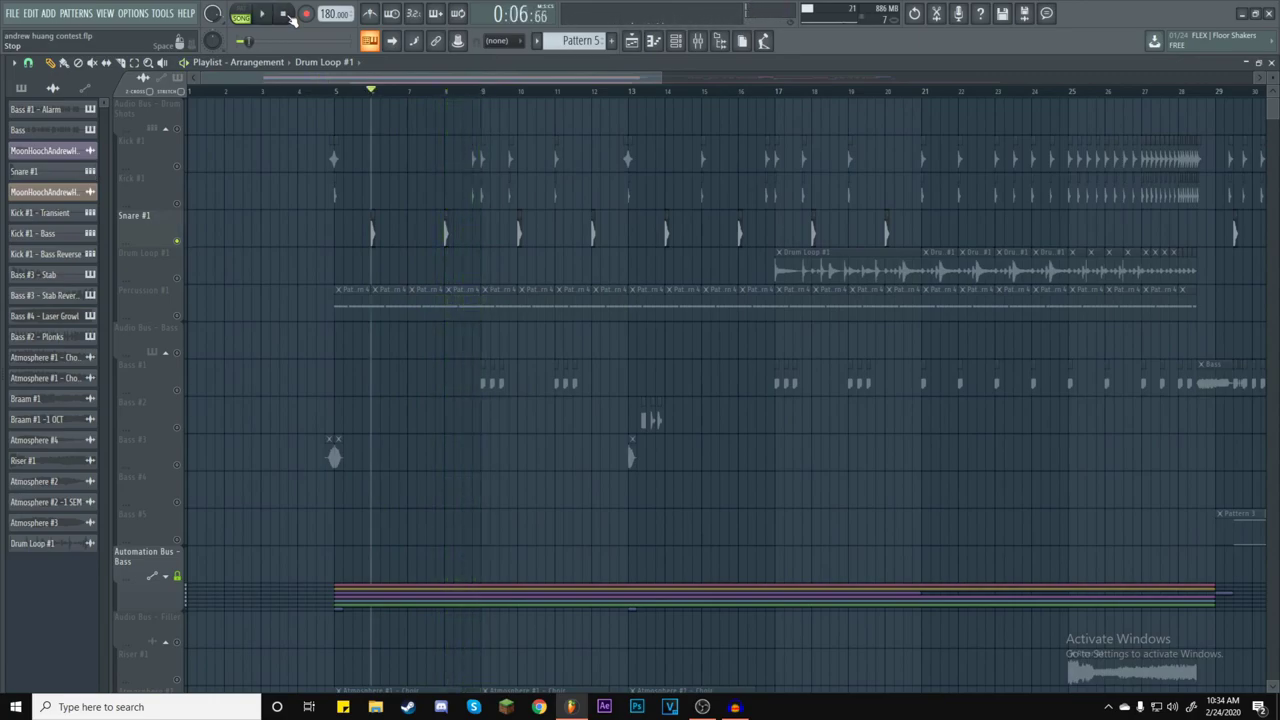
Inspect the sample and sampler settings of the Snare #1 channel.
double_click(372, 243)
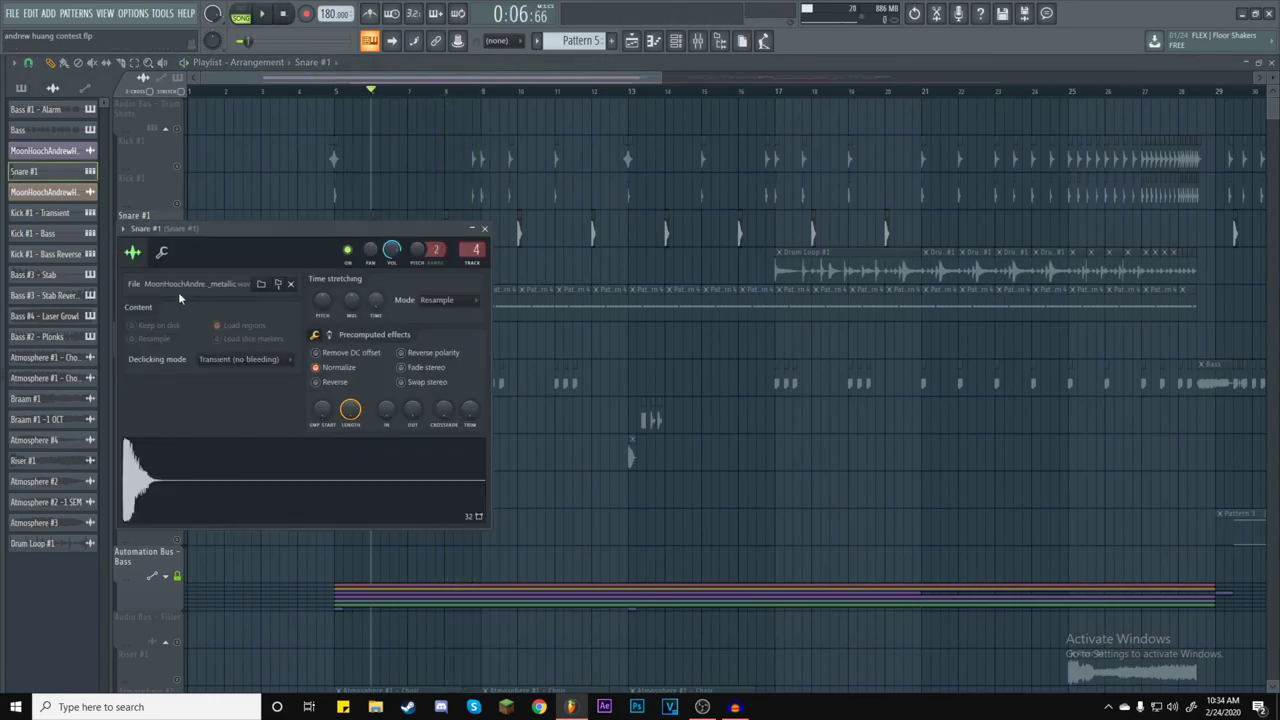
click(484, 229)
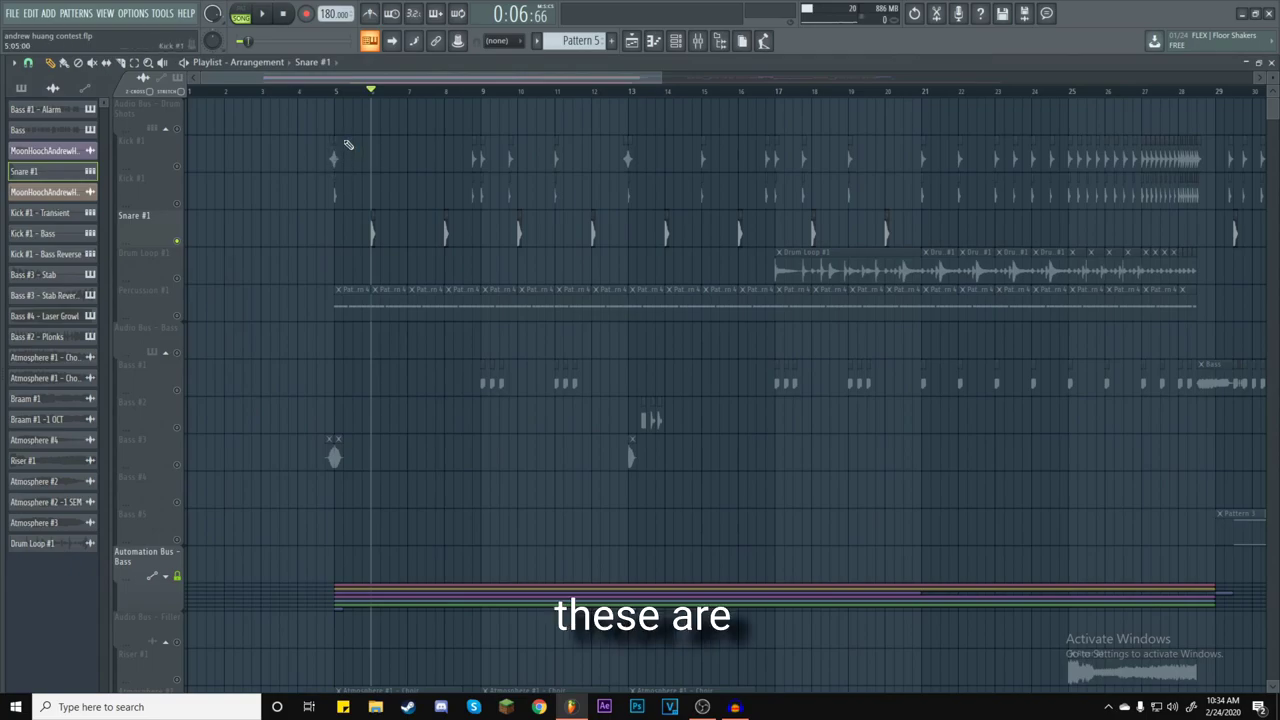
key(alt+F8)
click(140, 386)
key(alt+F8)
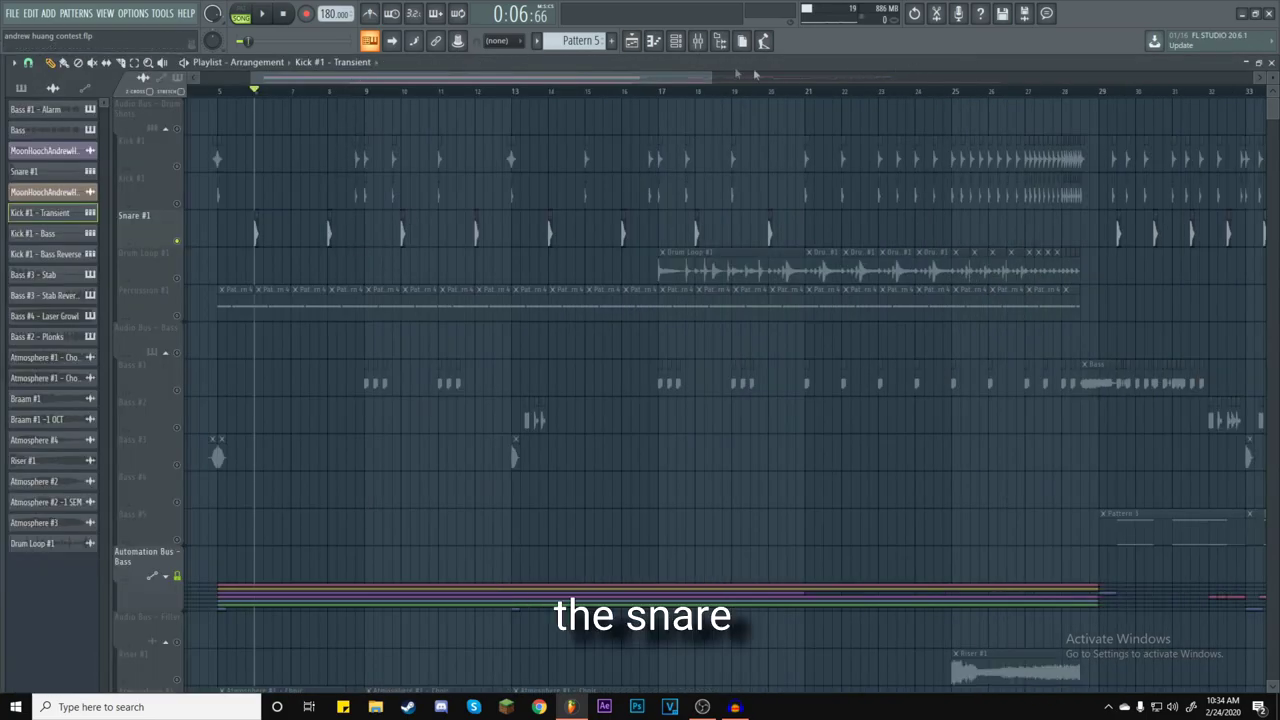
View the Snare #1 mixer track's effects, including the side 2 controller, and open its Patcher.
click(697, 41)
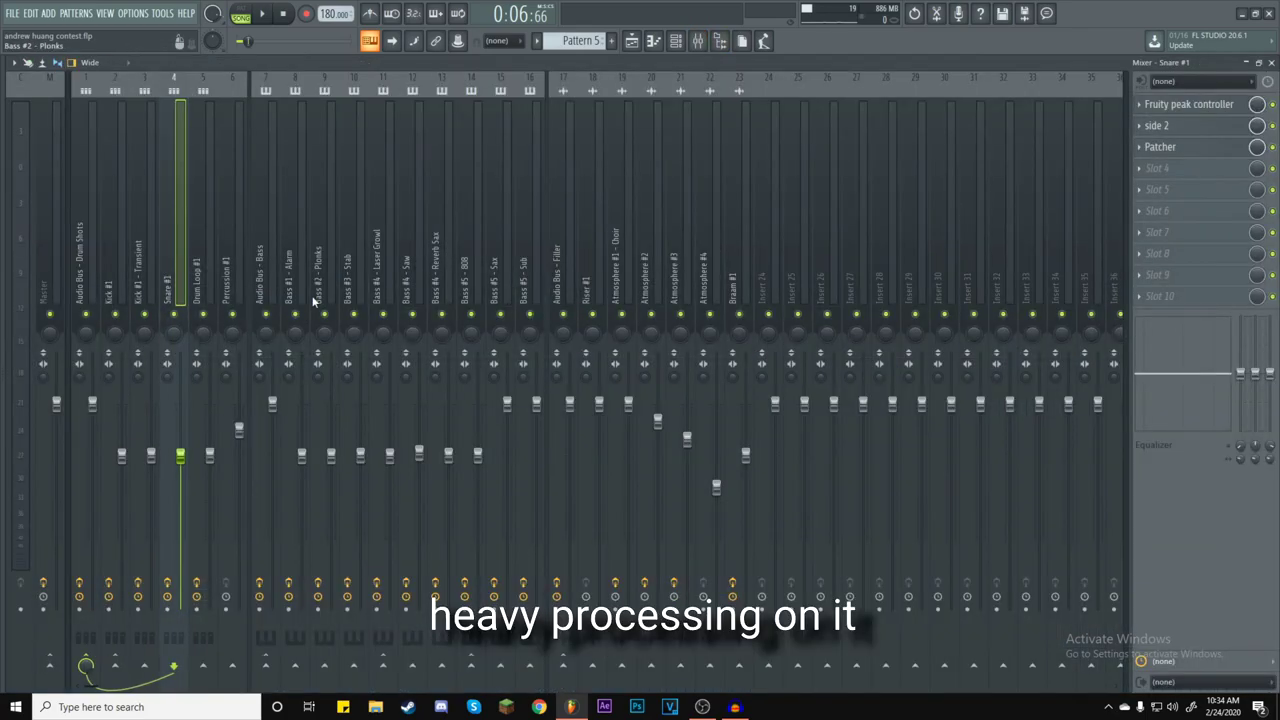
click(1196, 128)
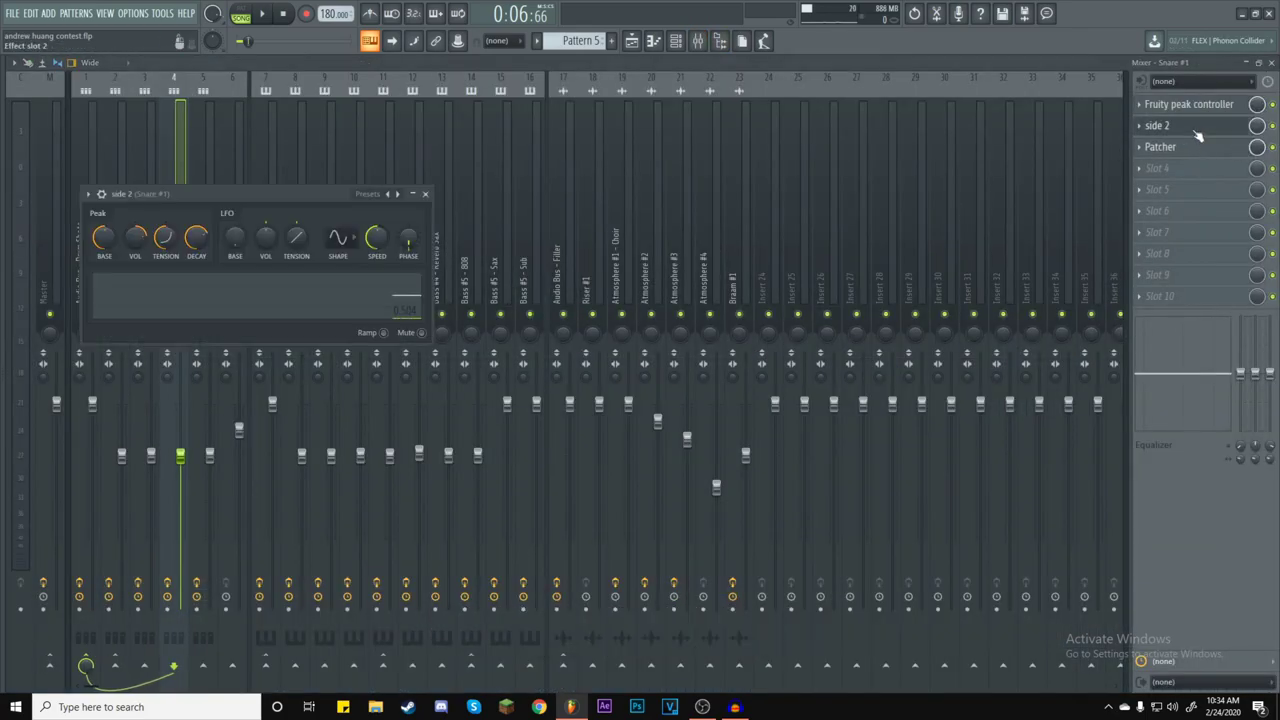
click(1165, 147)
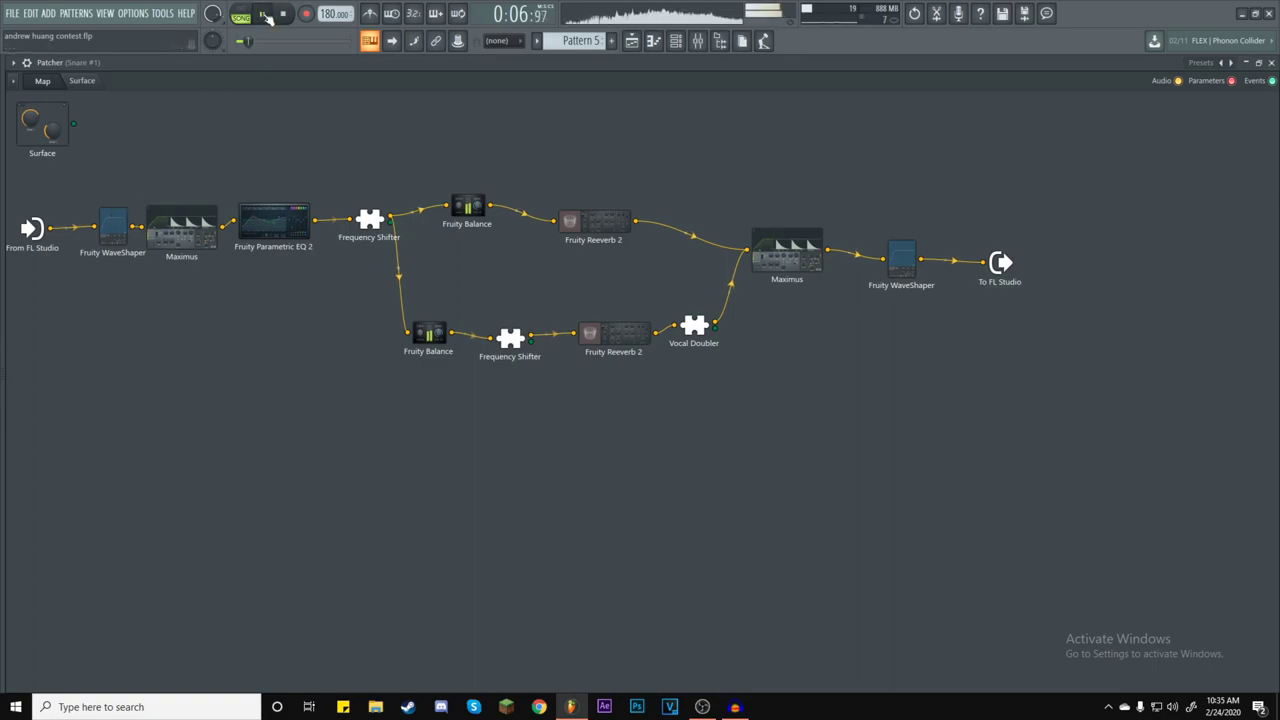
Inspect the Fruity WaveShaper, Maximus and Fruity Parametric EQ 2 at the start of the snare's Patcher chain.
drag(115, 227, 118, 240)
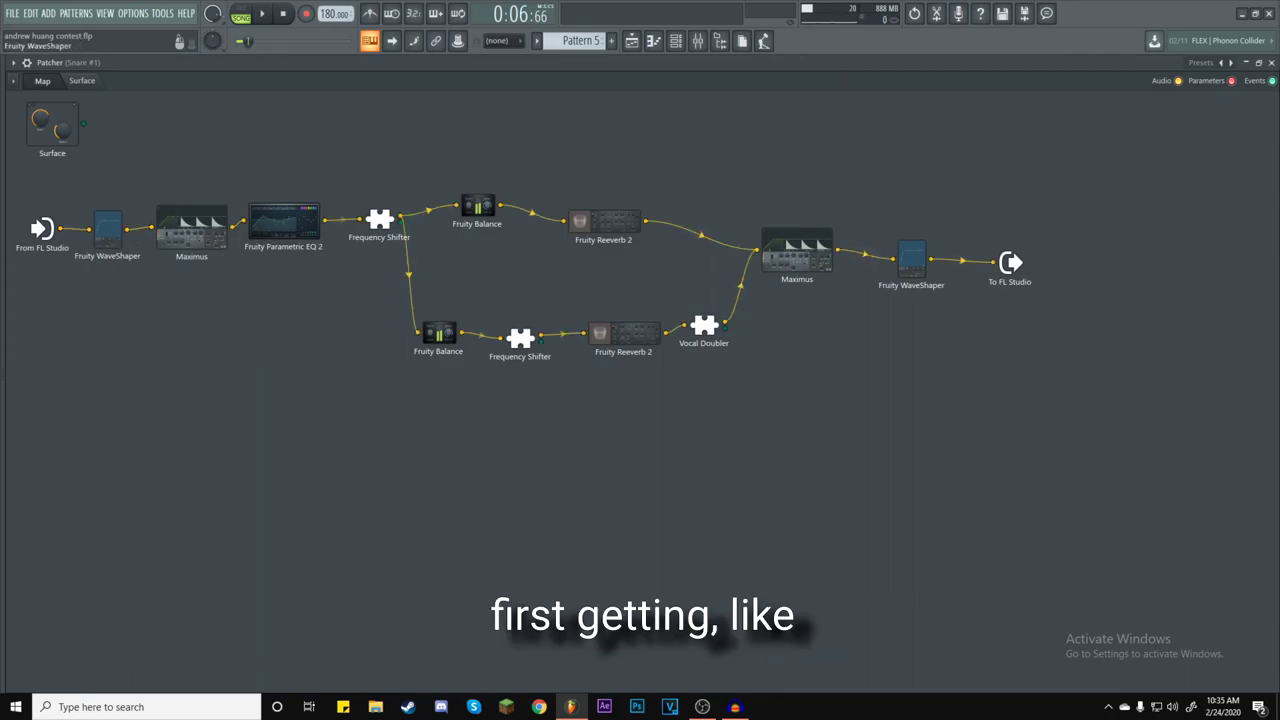
click(107, 228)
click(731, 238)
click(207, 240)
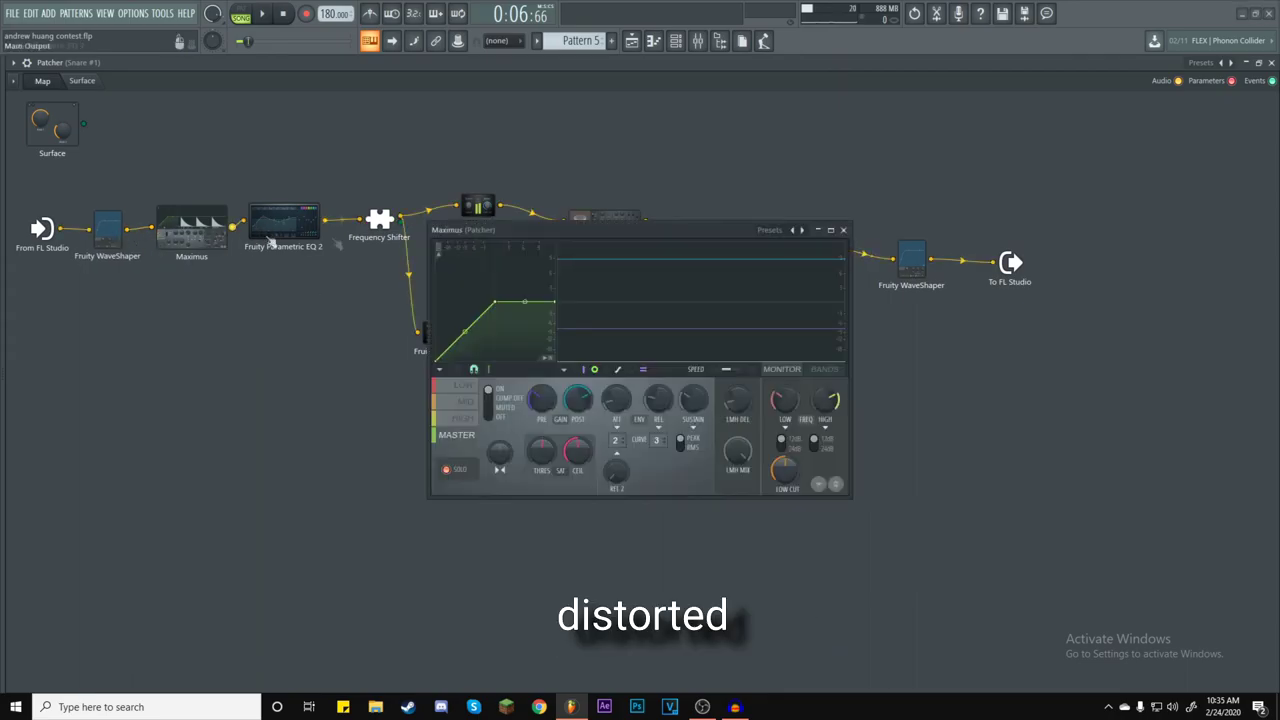
click(838, 230)
click(270, 222)
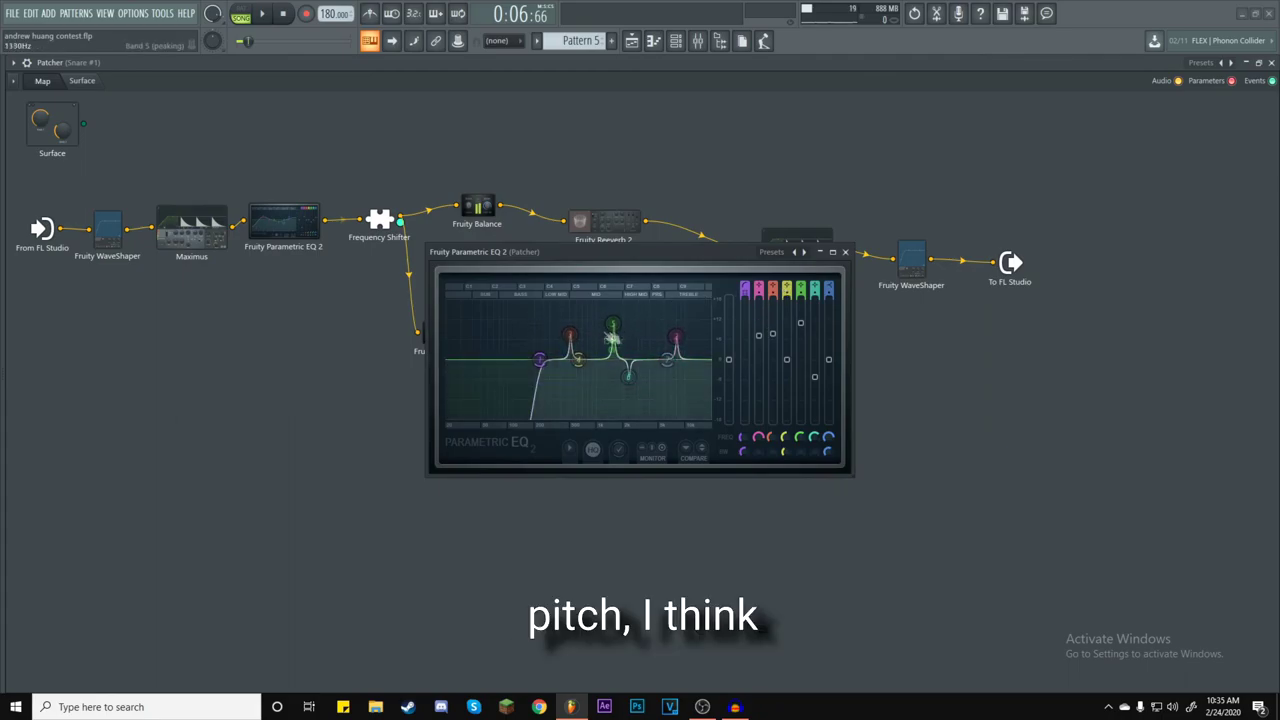
click(846, 253)
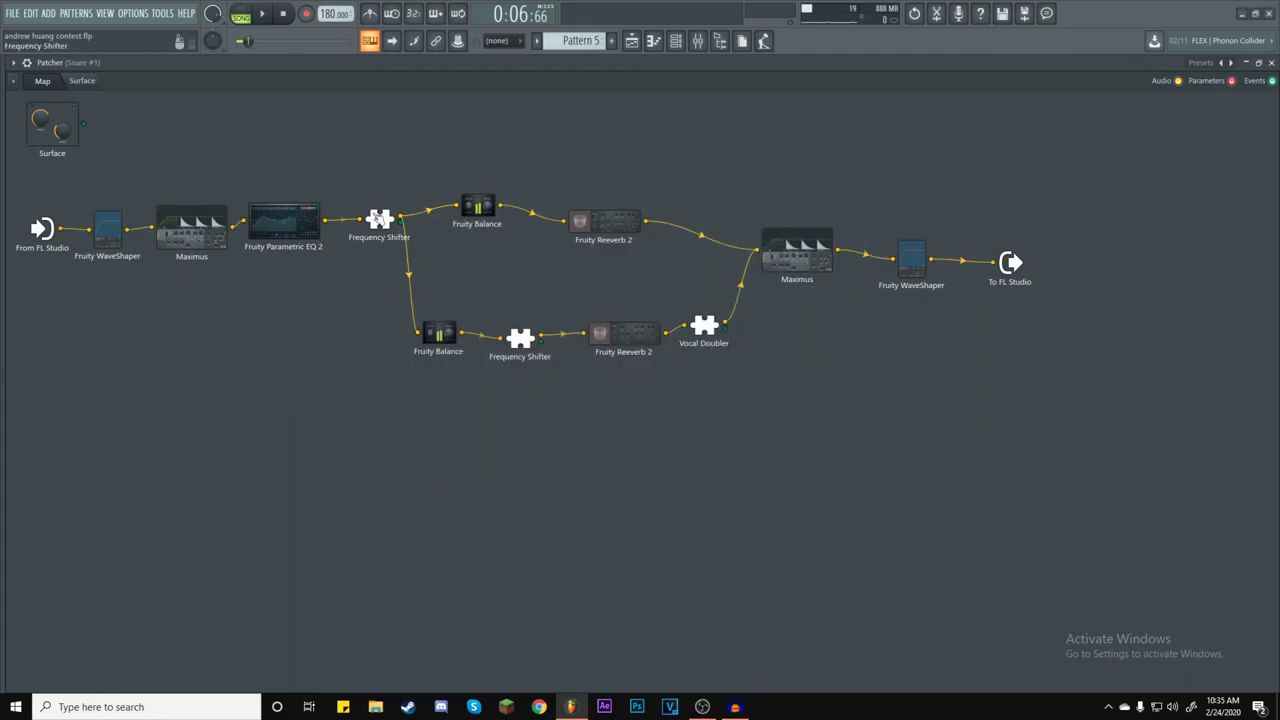
Examine the Max frequency settings of the Frequency Shifter placed before the snare chain's split.
double_click(381, 220)
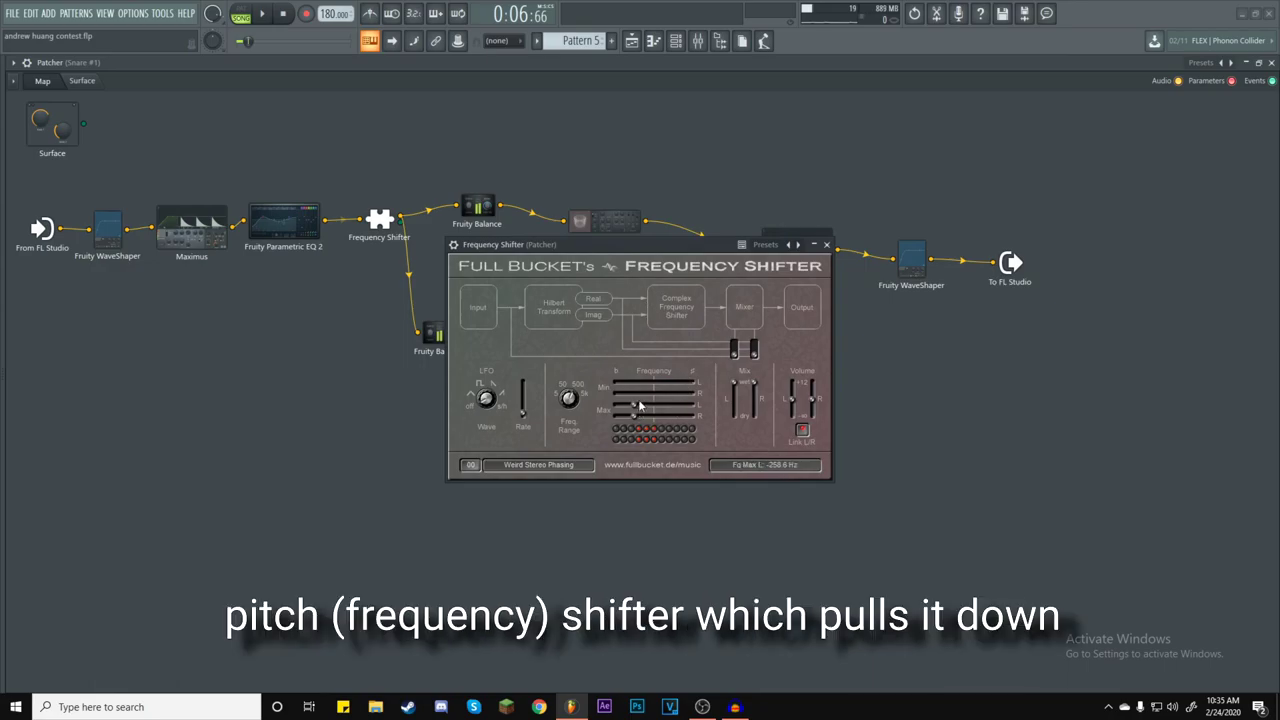
drag(611, 244, 669, 177)
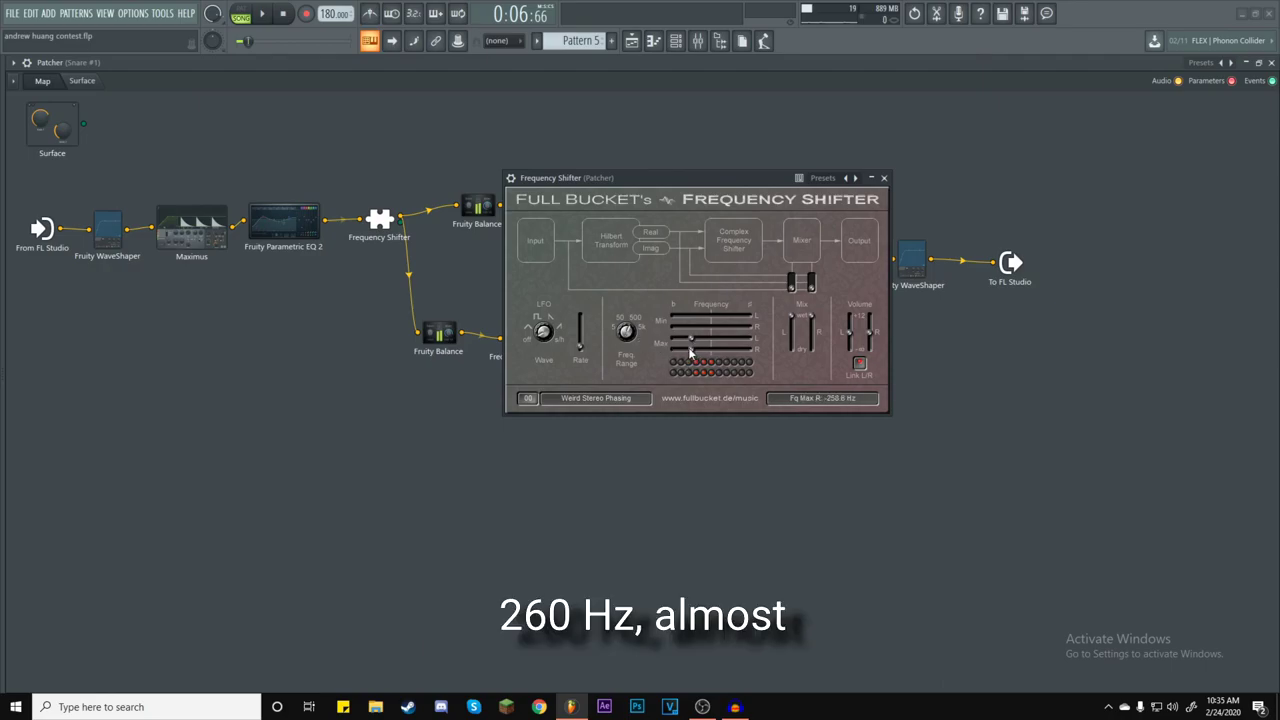
click(882, 177)
Inspect Fruity Balance and Fruity Reeverb 2 in the snare's upper branch, and audition it with the lower branch muted.
mouse_move(505, 180)
mouse_down()
mouse_move(556, 167)
mouse_move(491, 195)
mouse_move(508, 180)
mouse_up()
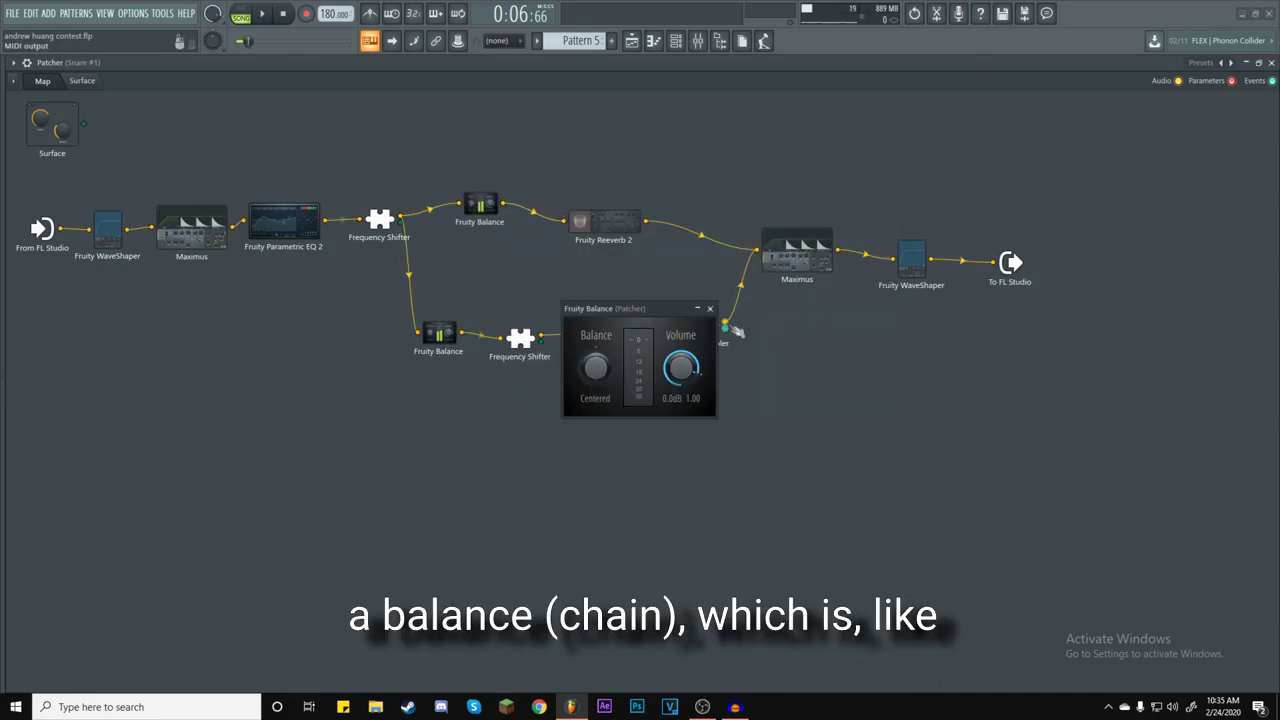
click(710, 309)
click(608, 335)
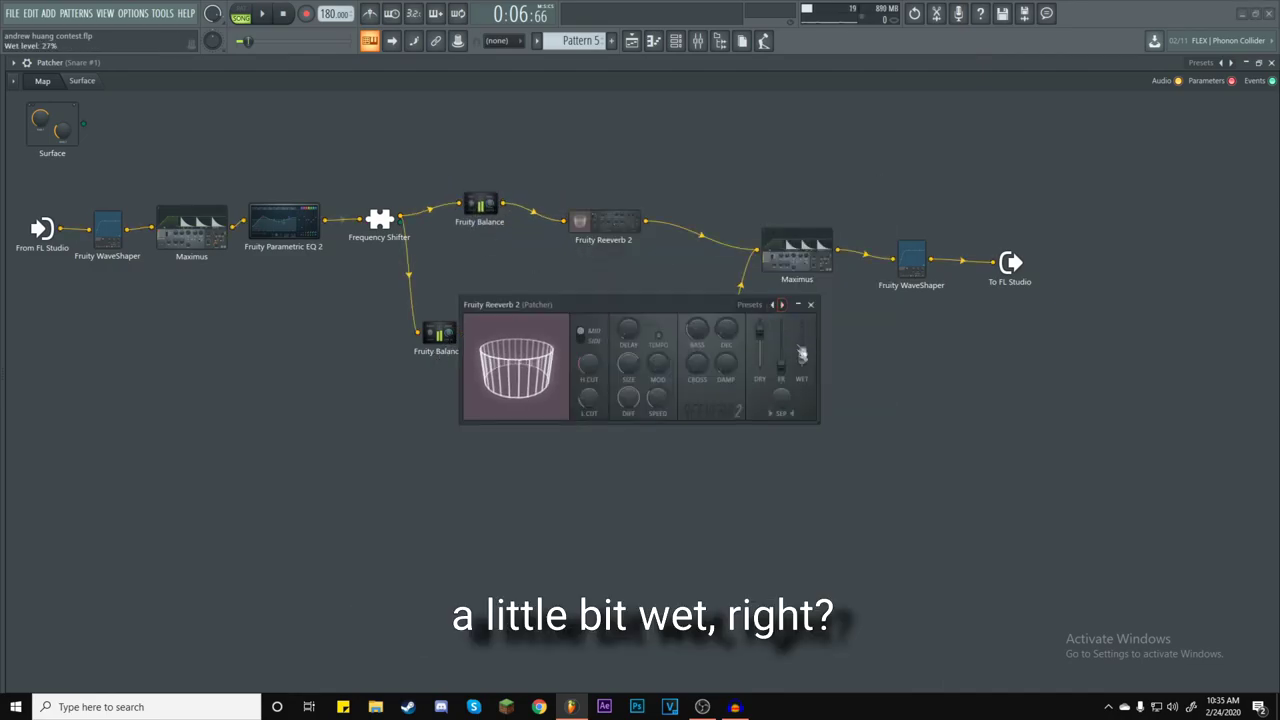
click(811, 305)
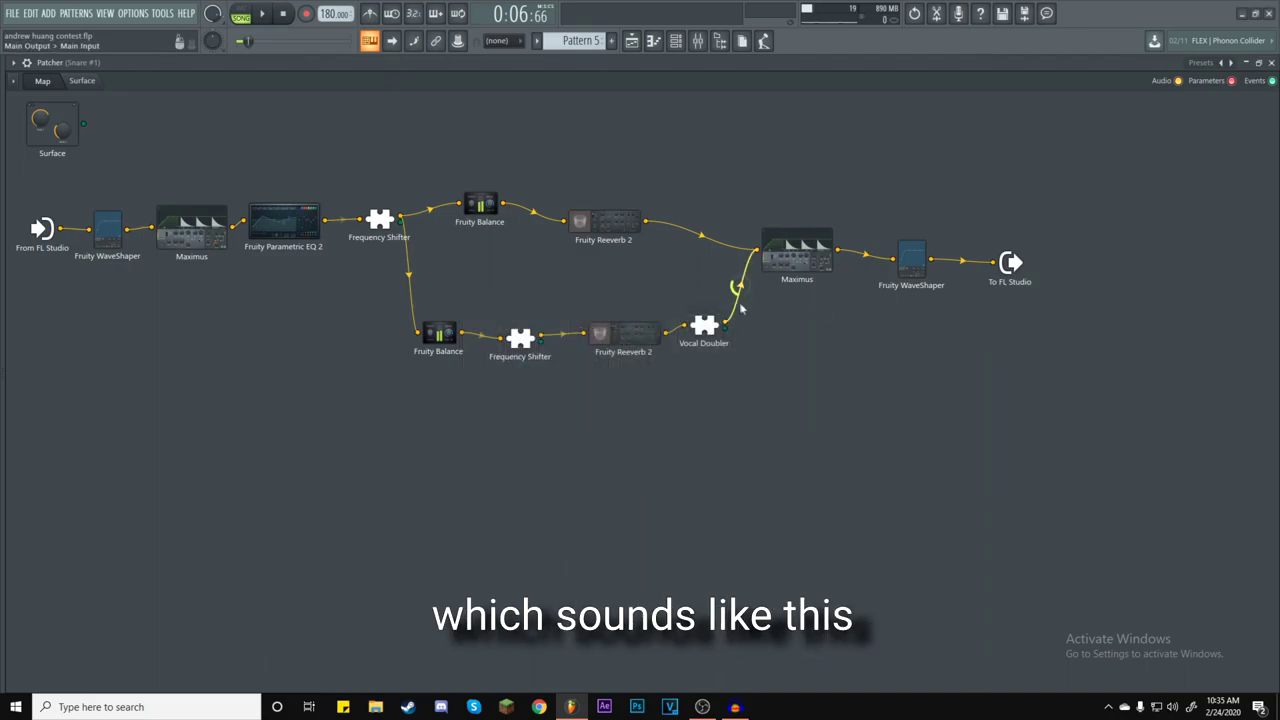
click(263, 15)
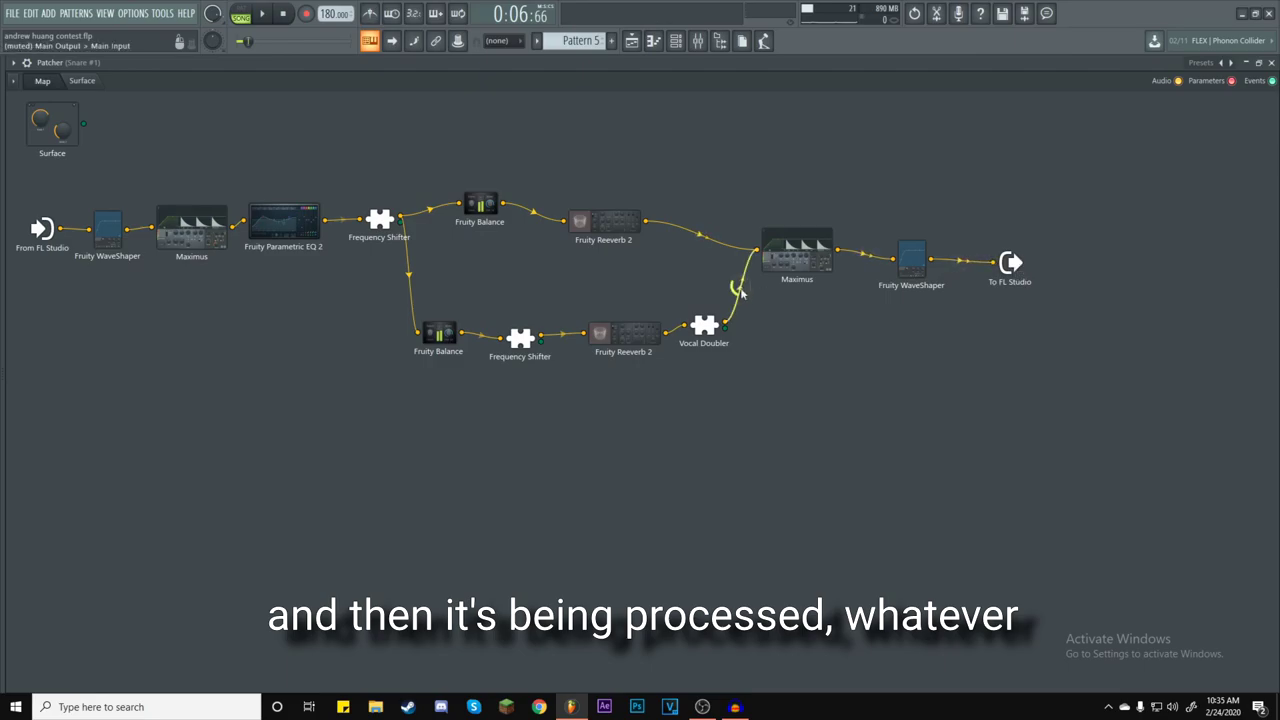
Inspect the Frequency Shifter, Fruity Reeverb 2 and Vocal Doubler in the lower branch of the snare's Patcher.
click(534, 344)
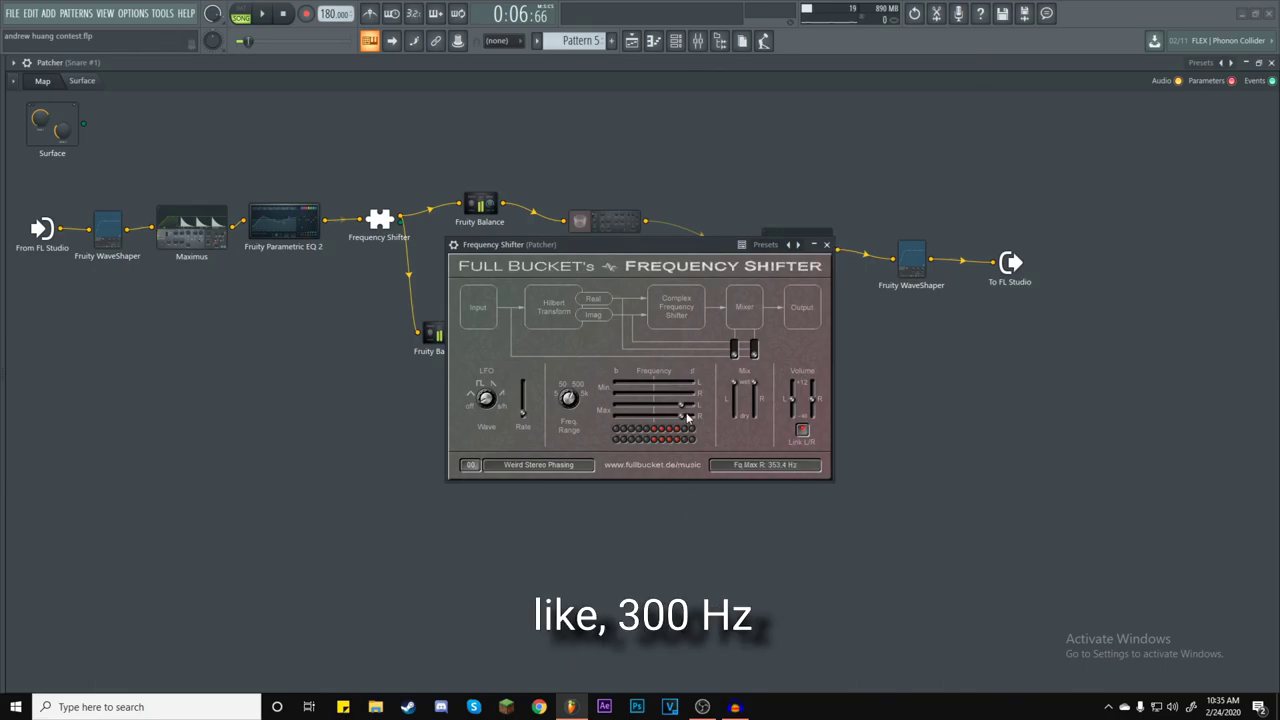
click(826, 244)
click(524, 341)
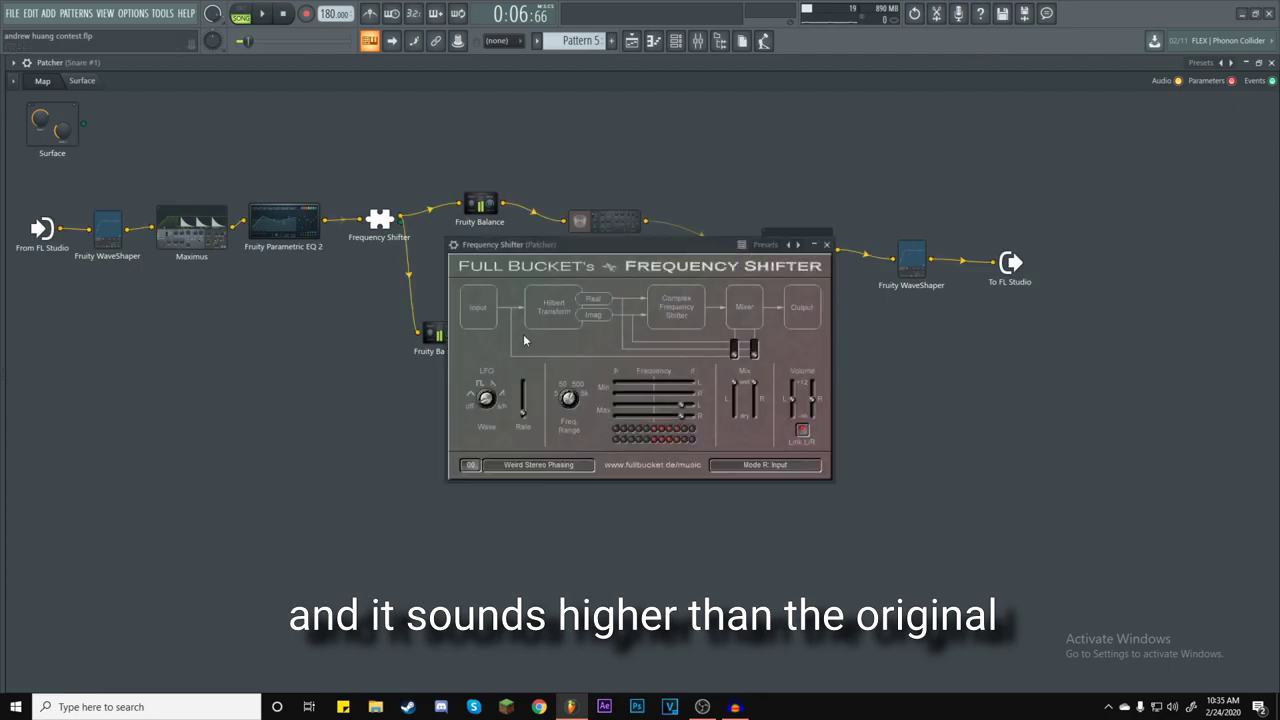
click(634, 342)
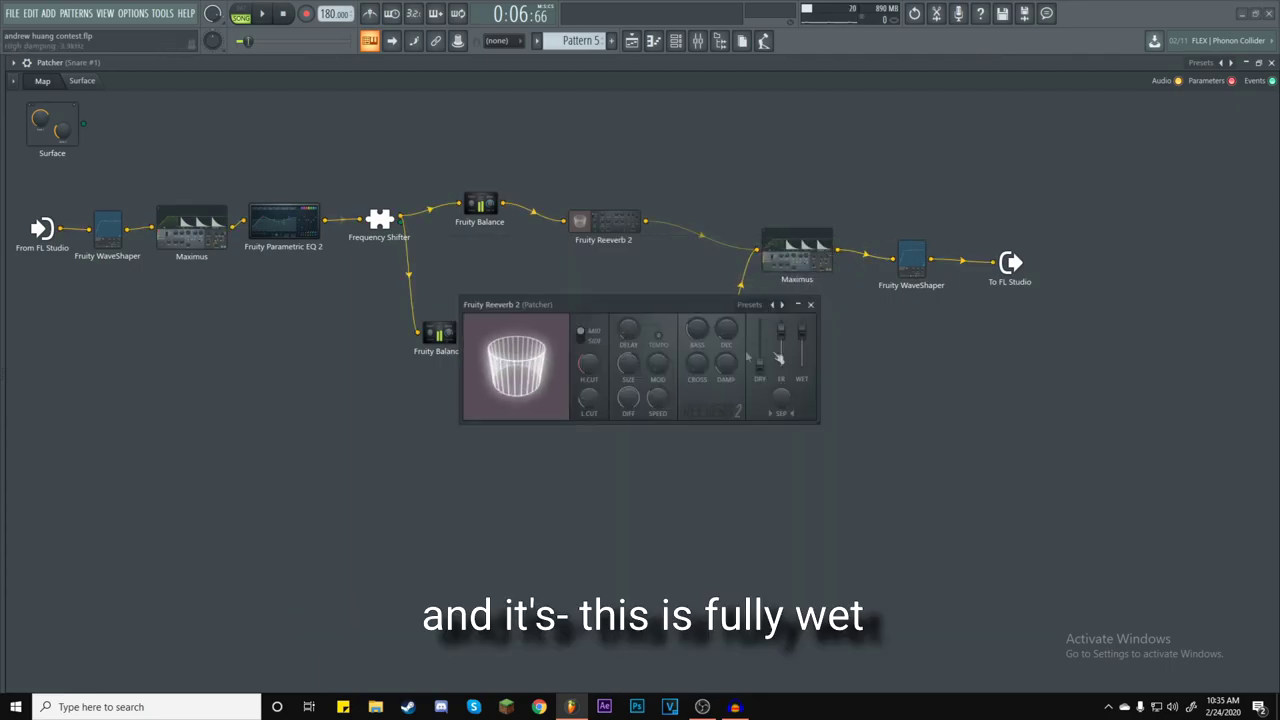
click(813, 303)
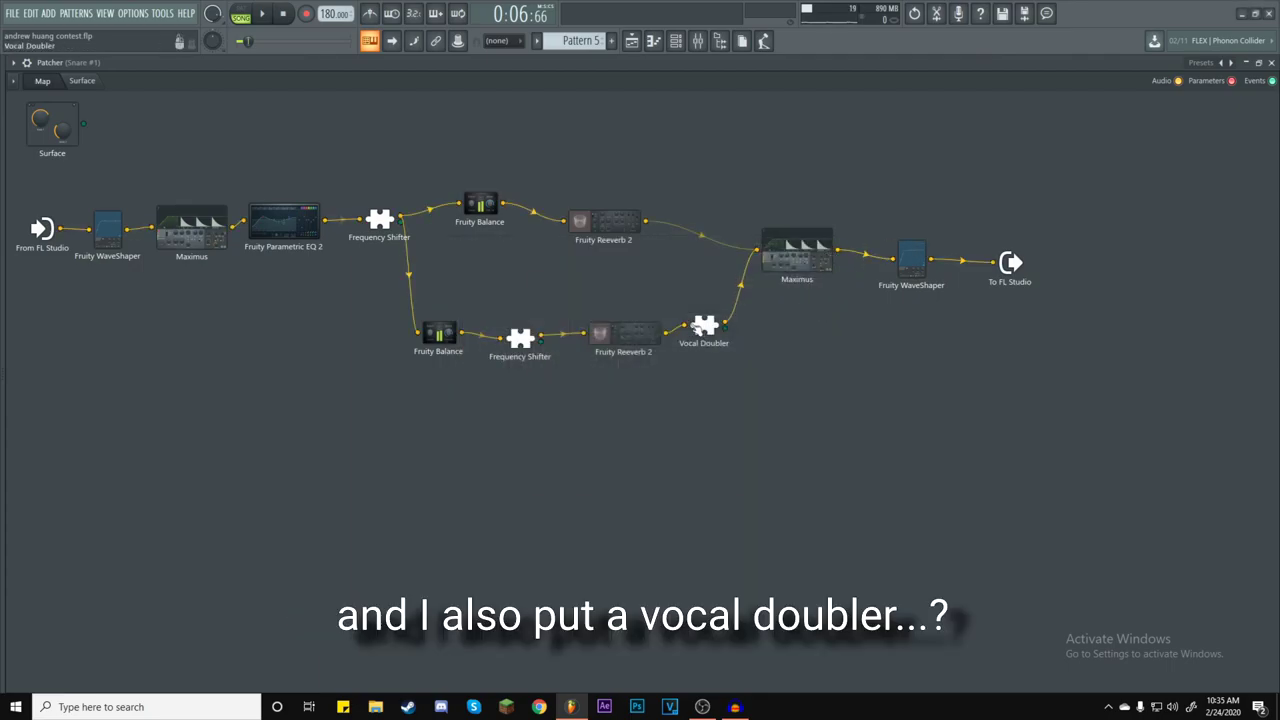
click(702, 328)
click(801, 225)
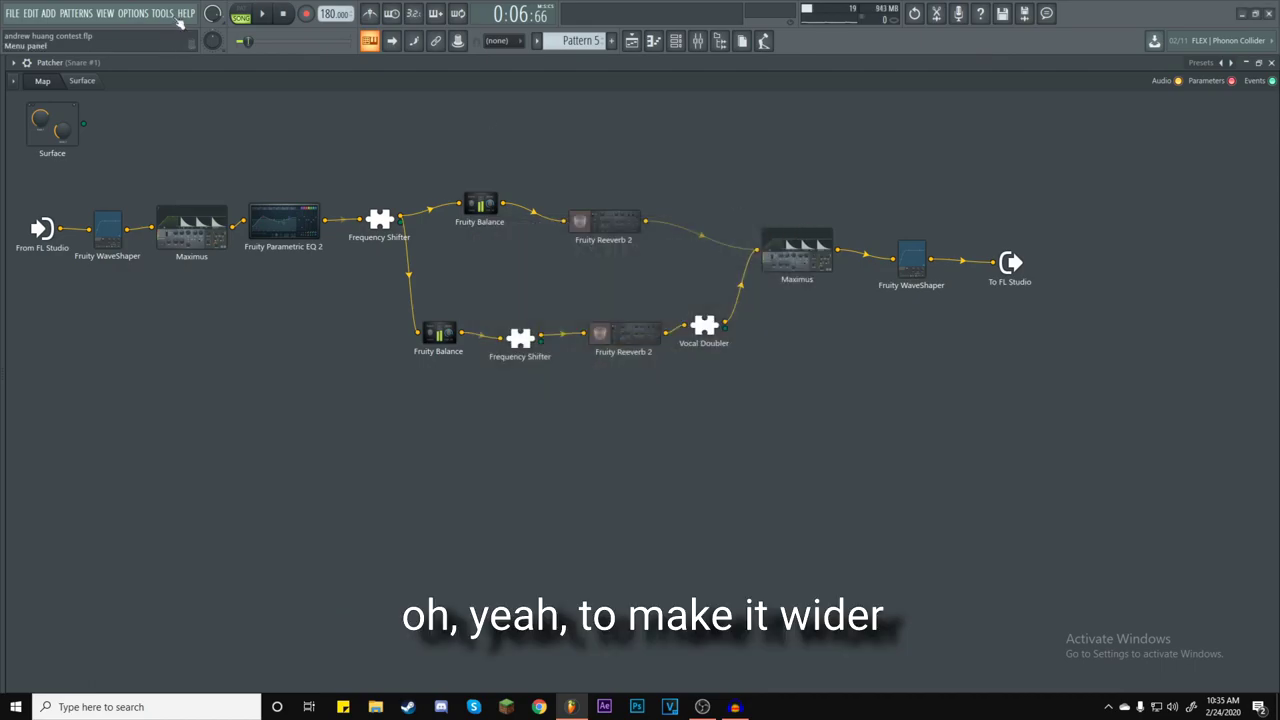
Play the snare through the lower branch alone, and through both branches together.
click(262, 15)
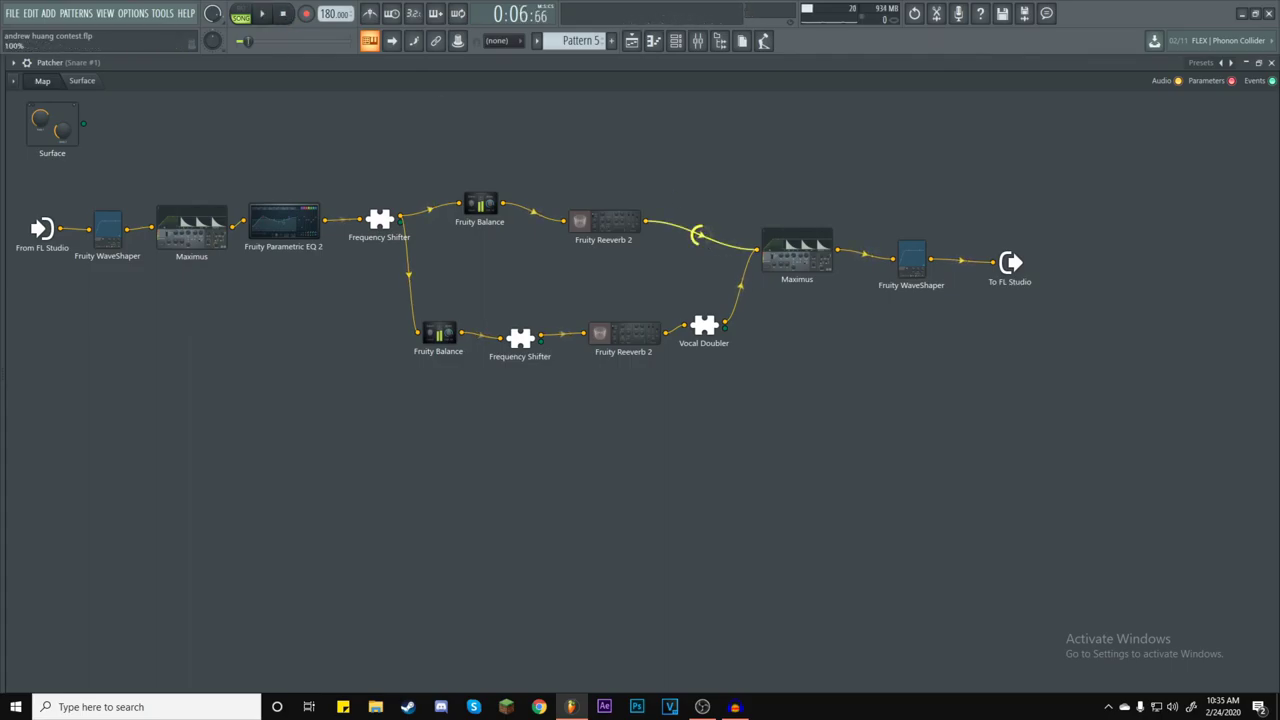
key(space)
key(space)
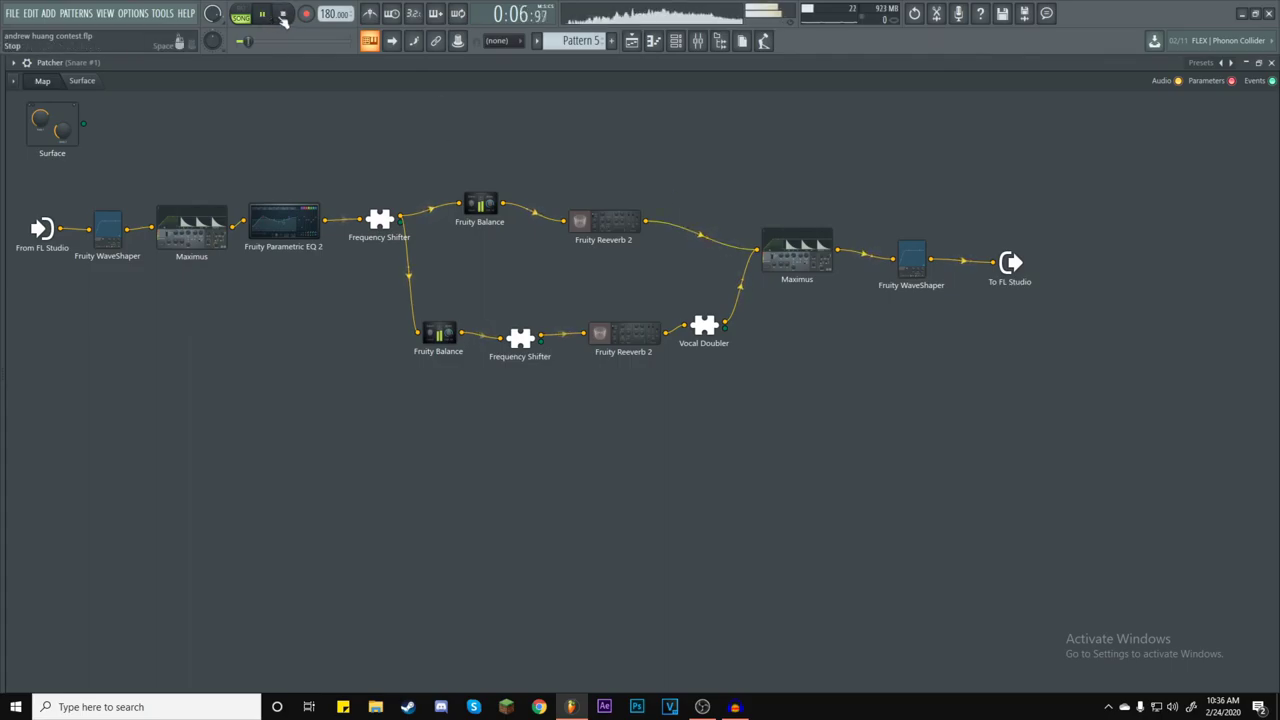
Stop the snare playback and close its Patcher and the mixer to return to the playlist.
click(266, 17)
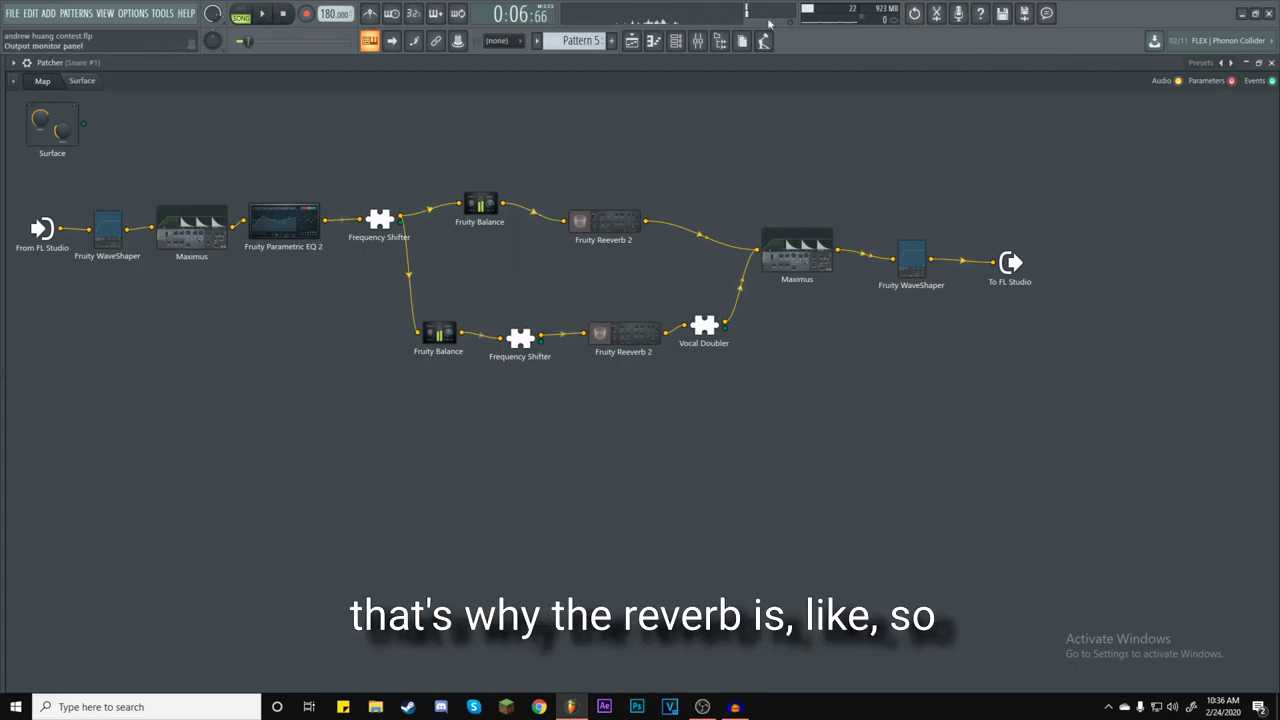
click(1271, 62)
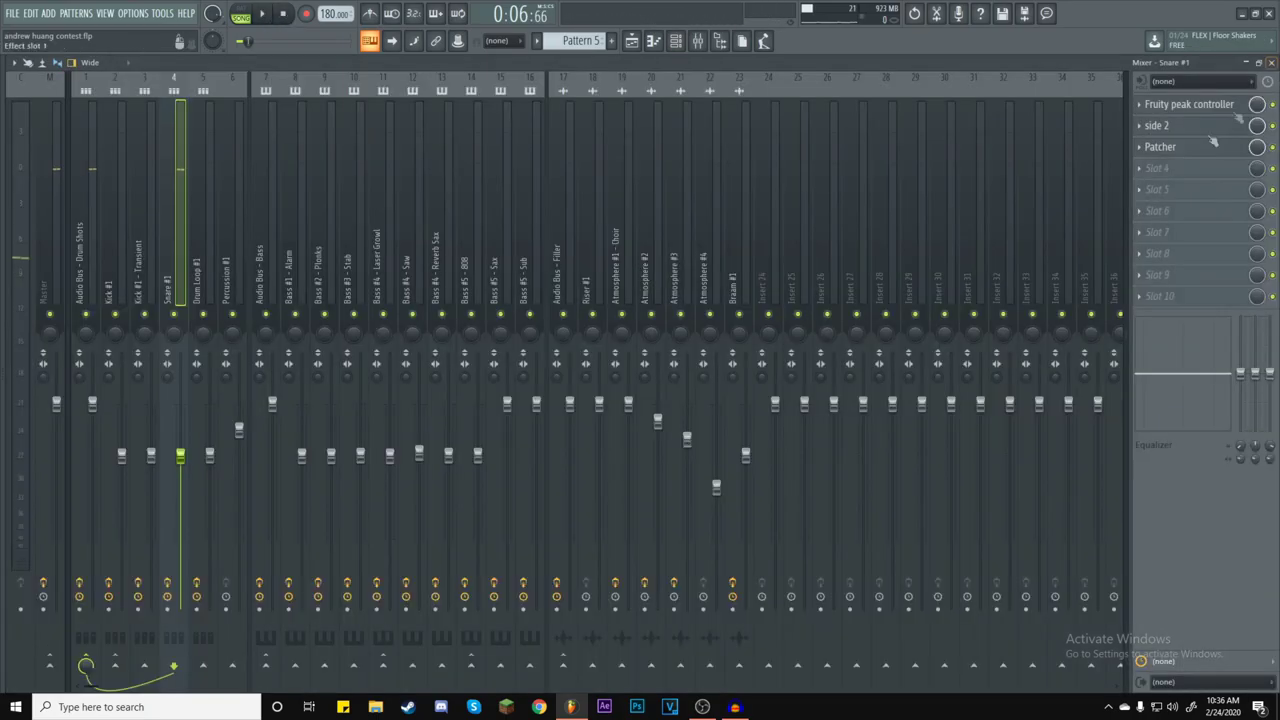
click(1271, 62)
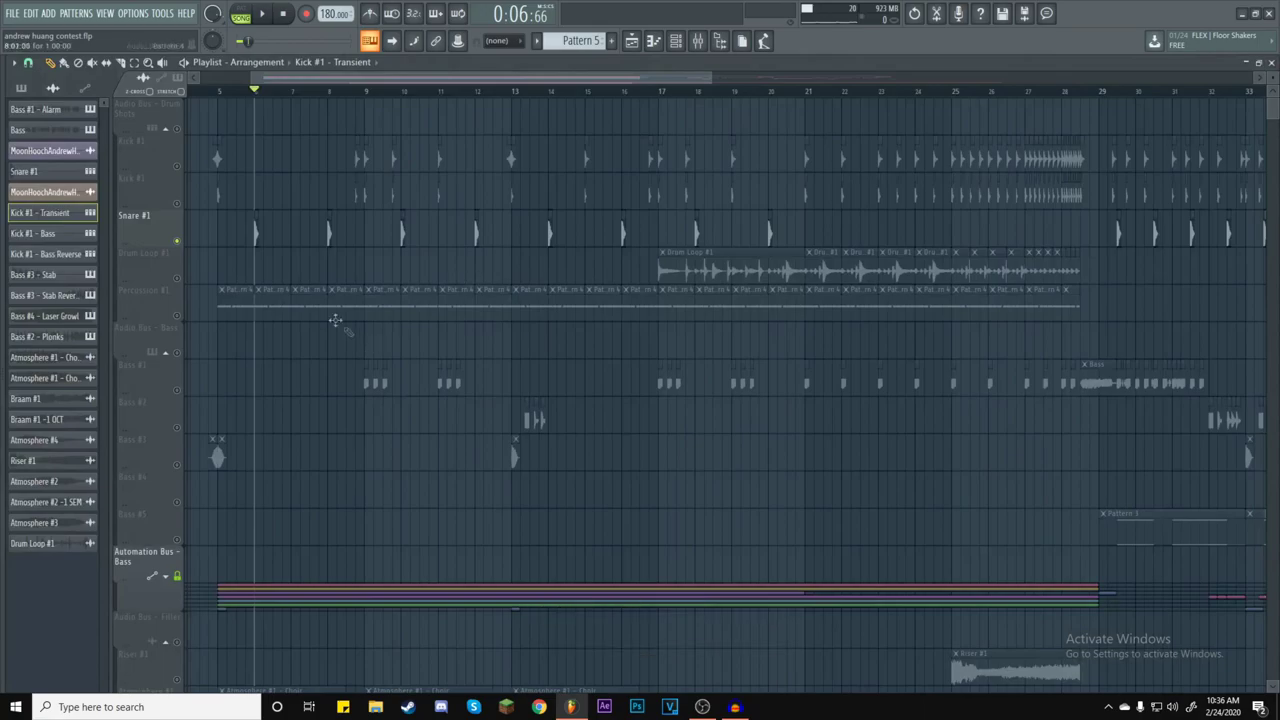
Solo the Drum Loop #1 track in the playlist and play it from bar 17.
scroll(676, 86, down, 2)
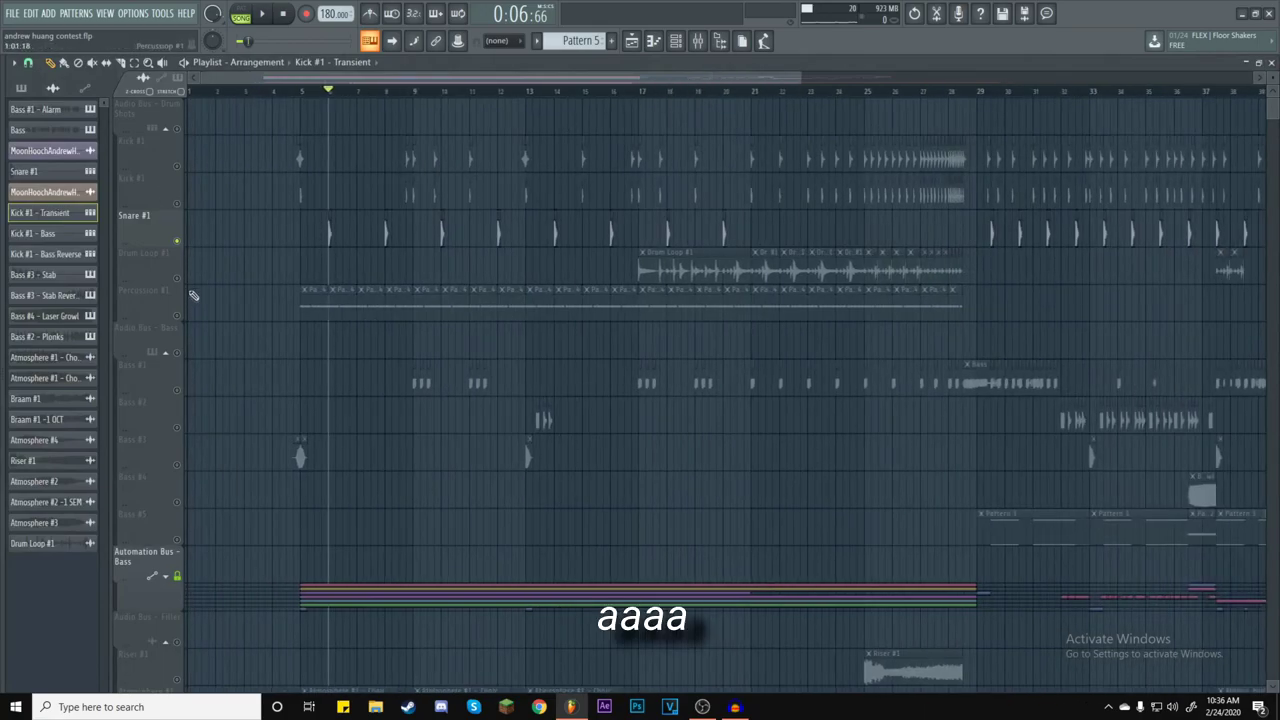
click(641, 92)
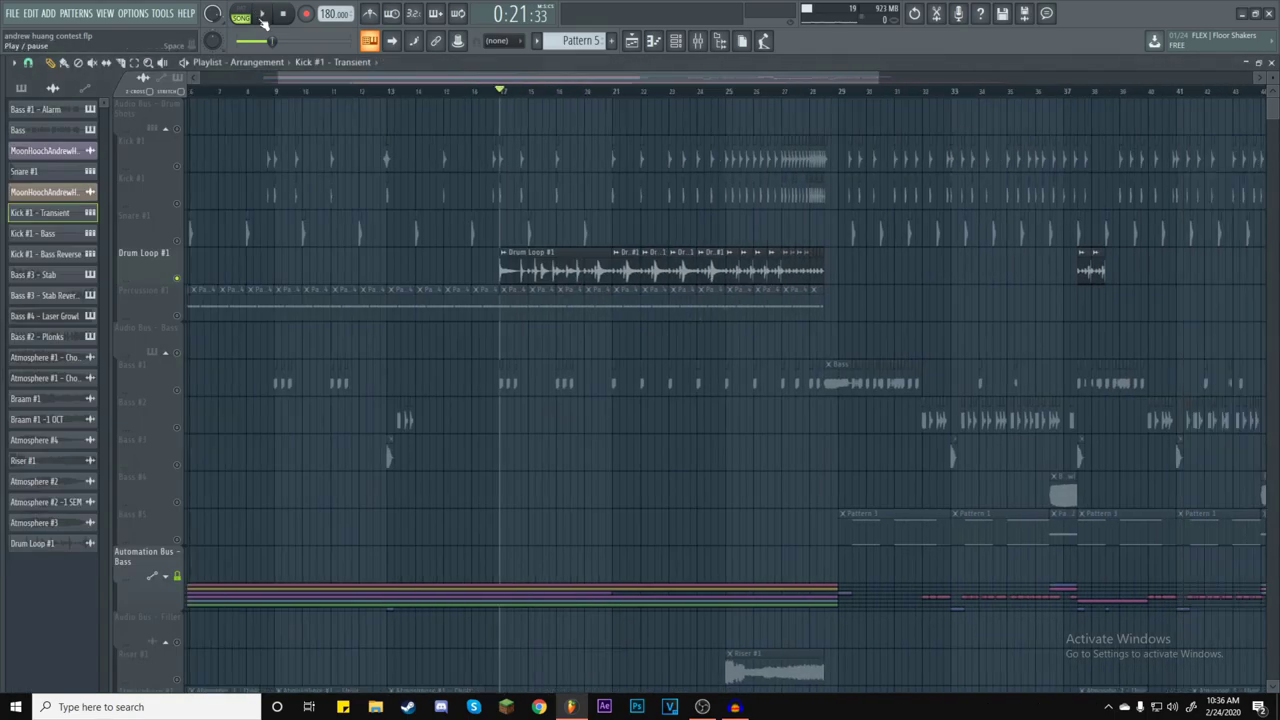
click(262, 14)
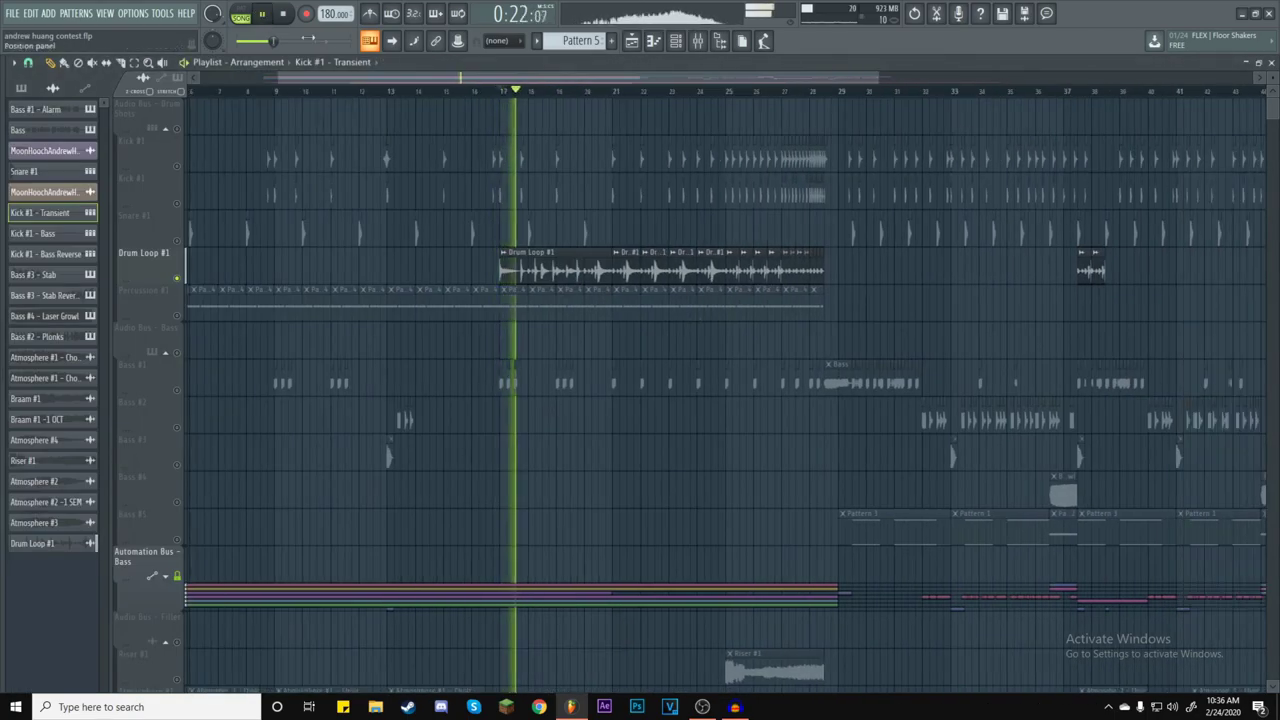
Inspect the Saturation Knob, Fruity parametric EQ 2 and Fruity Reeverb 2 on the Drum Loop #1 mixer track while it plays.
key(F9)
click(196, 262)
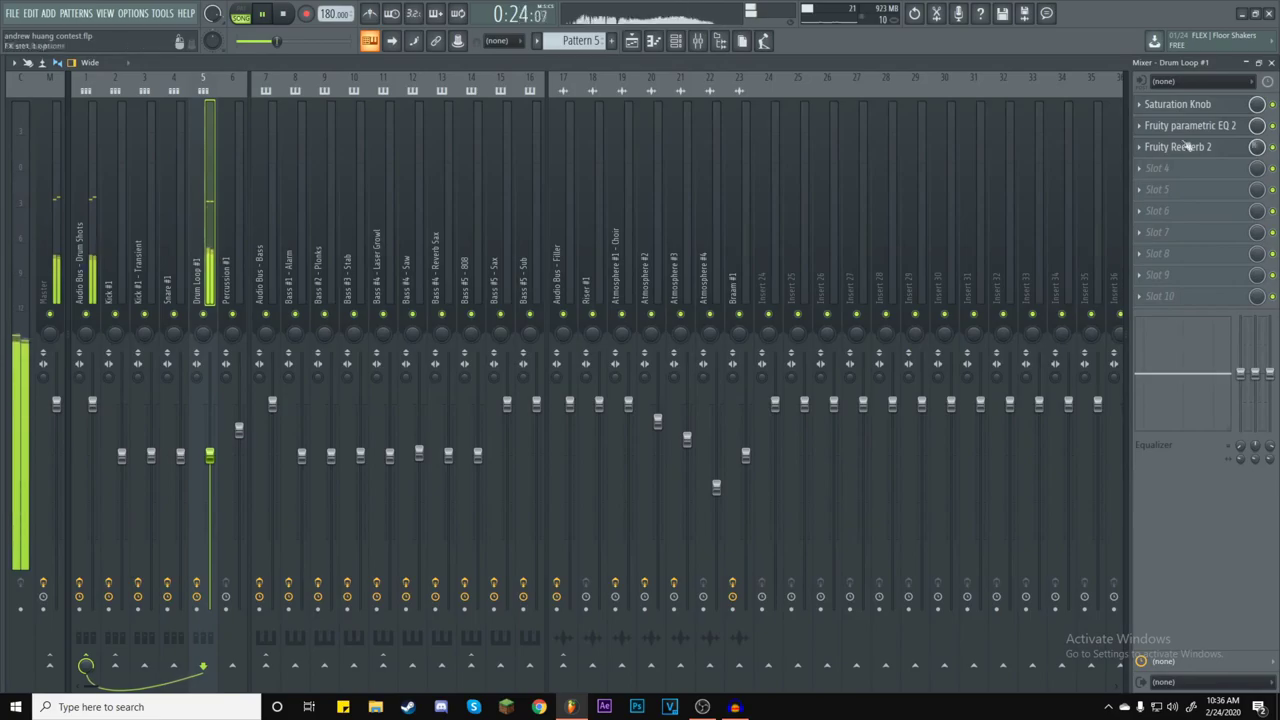
click(1205, 104)
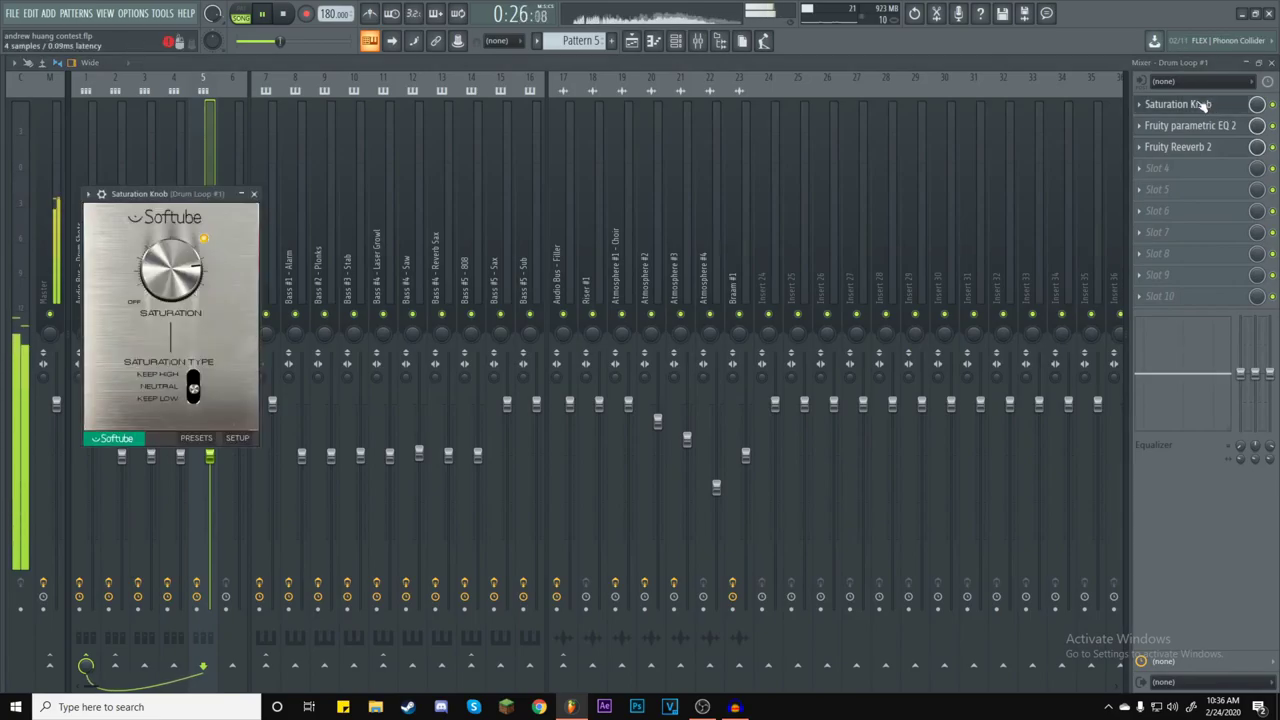
click(1205, 104)
click(1218, 127)
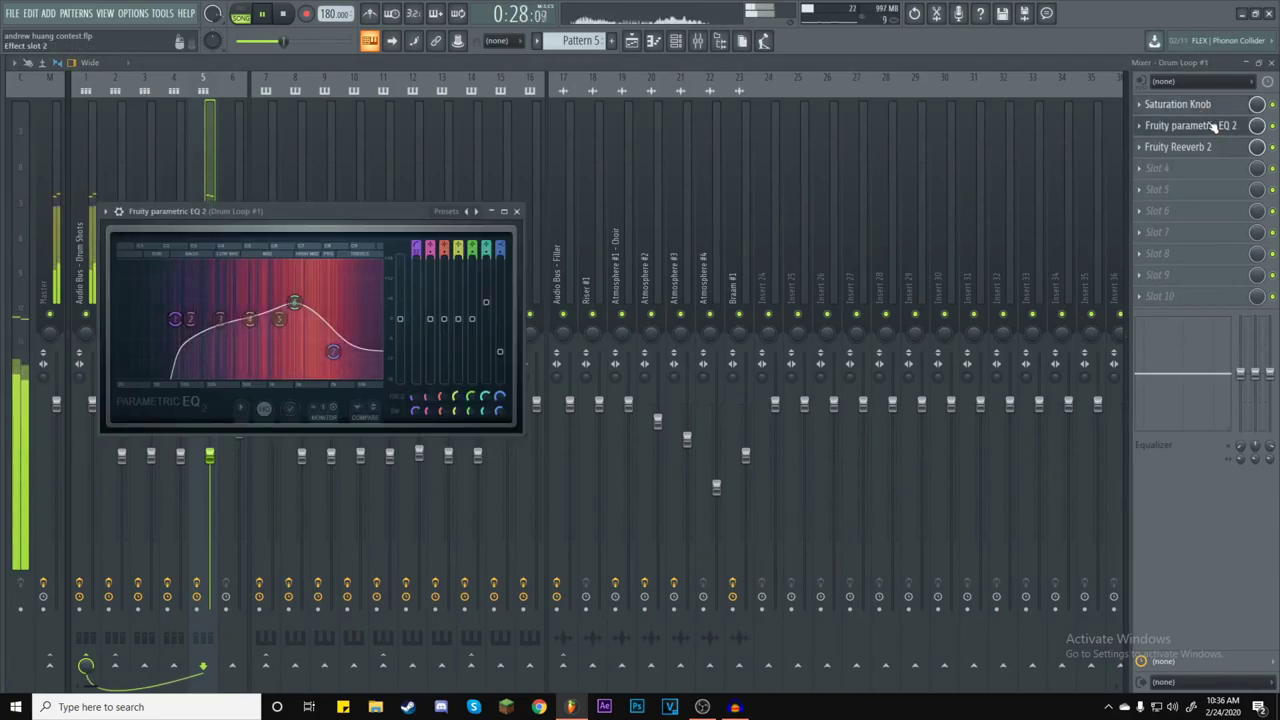
click(1218, 127)
click(1206, 147)
click(1206, 147)
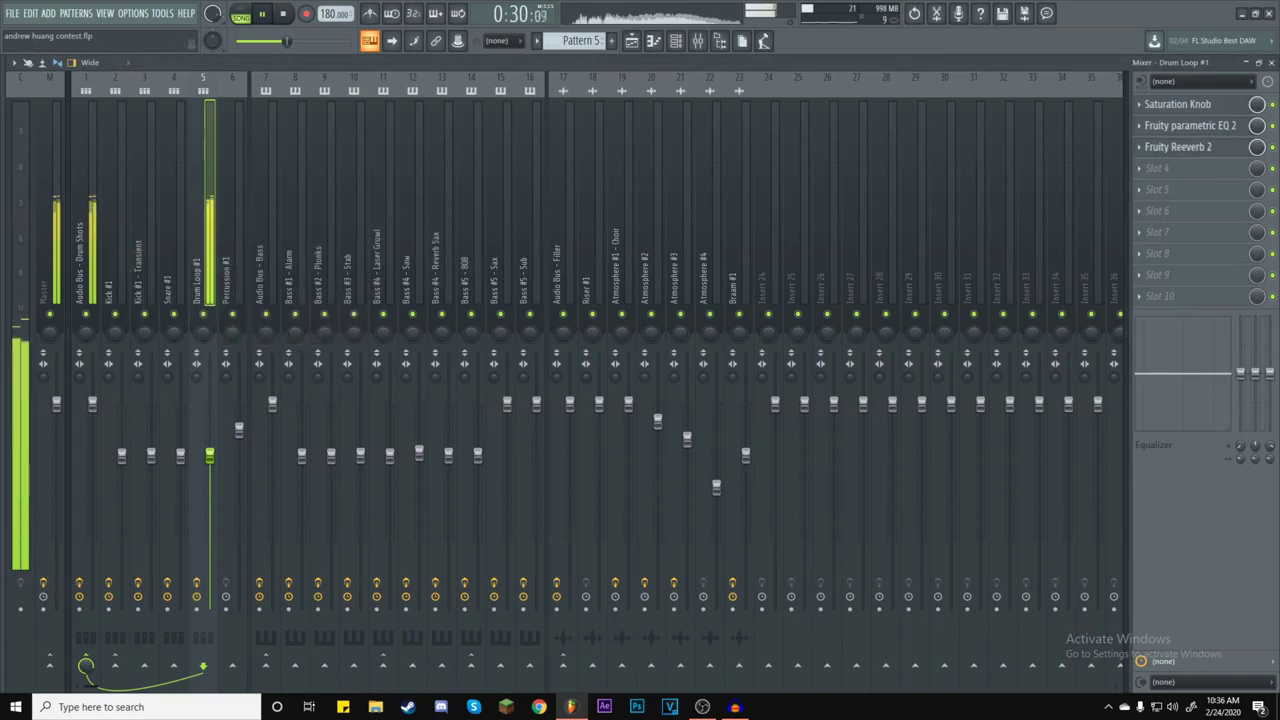
Return to the playlist, stop playback and select the first Drum Loop #1 clip.
key(F5)
click(285, 12)
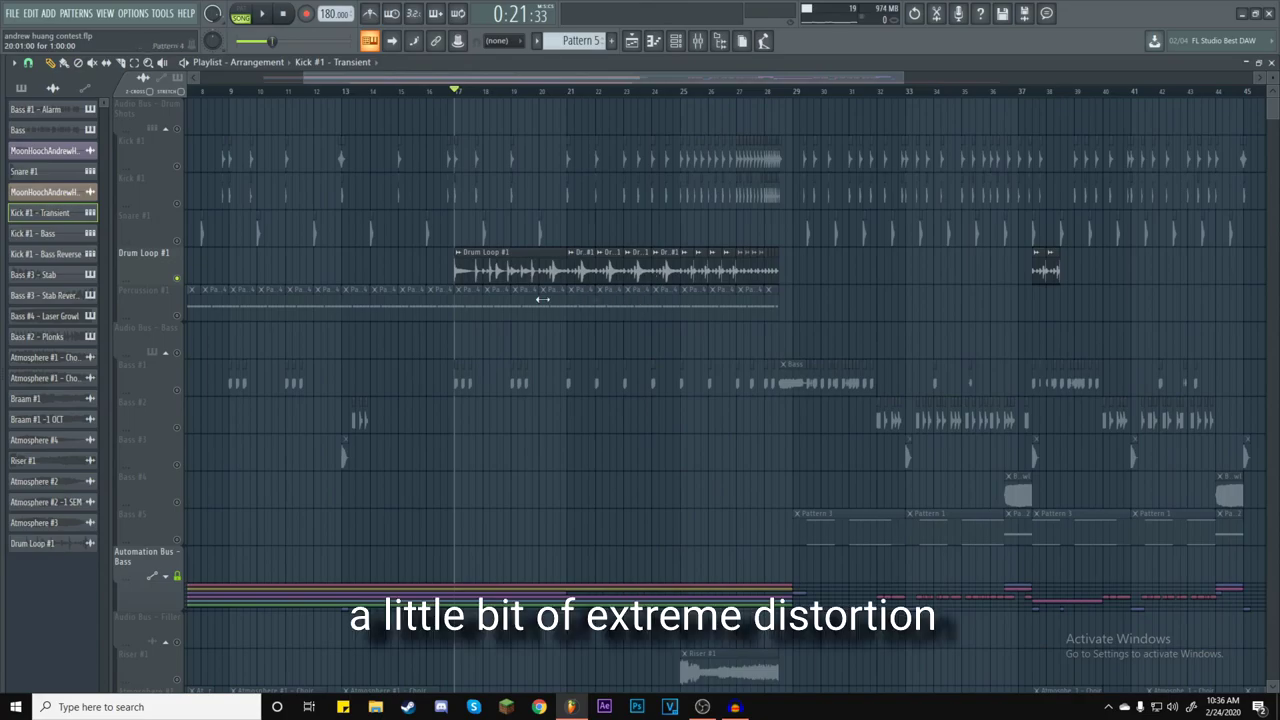
click(507, 268)
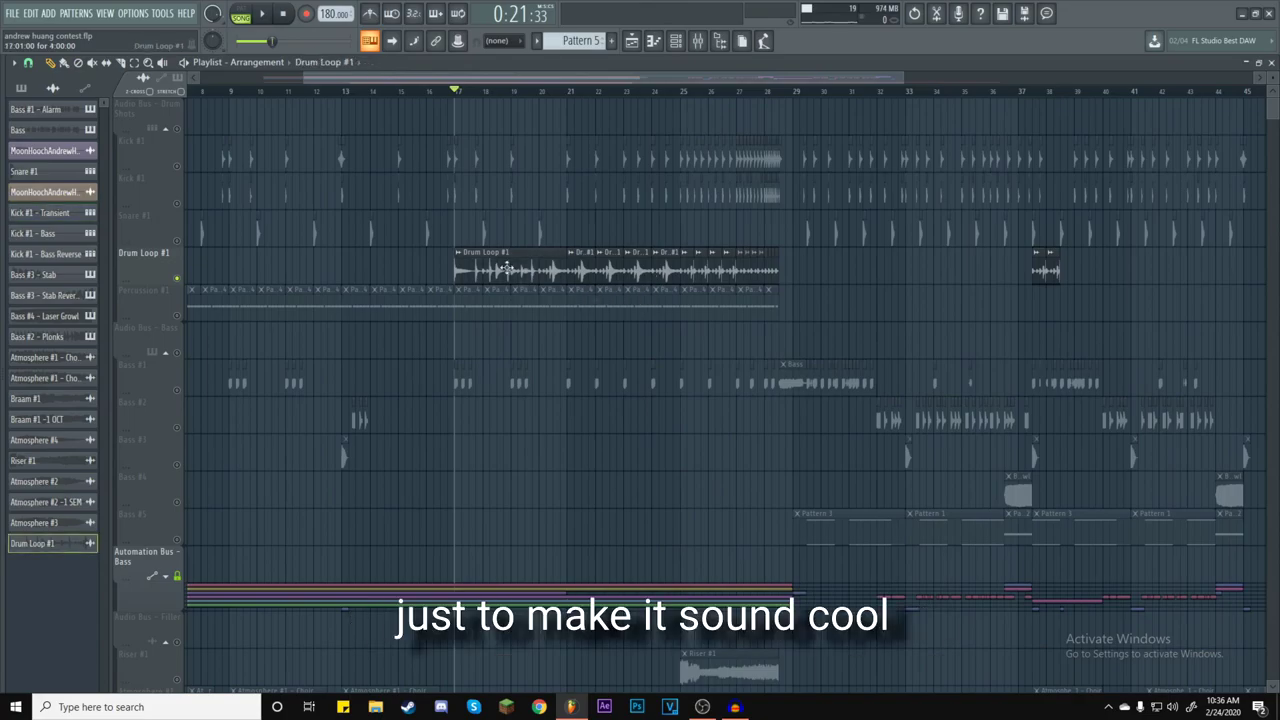
click(708, 40)
click(708, 40)
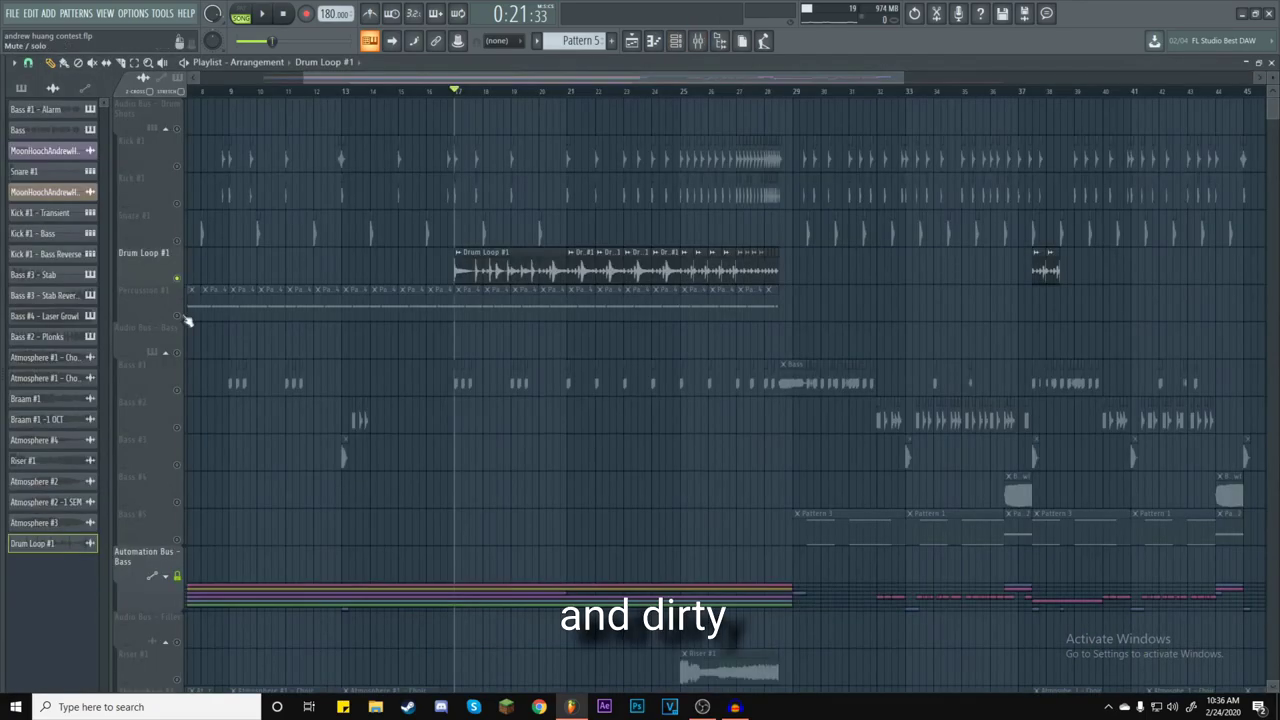
Solo the Percussion #1 track and play a short part of it from bar 5.
scroll(577, 91, left, 4)
click(303, 92)
key(space)
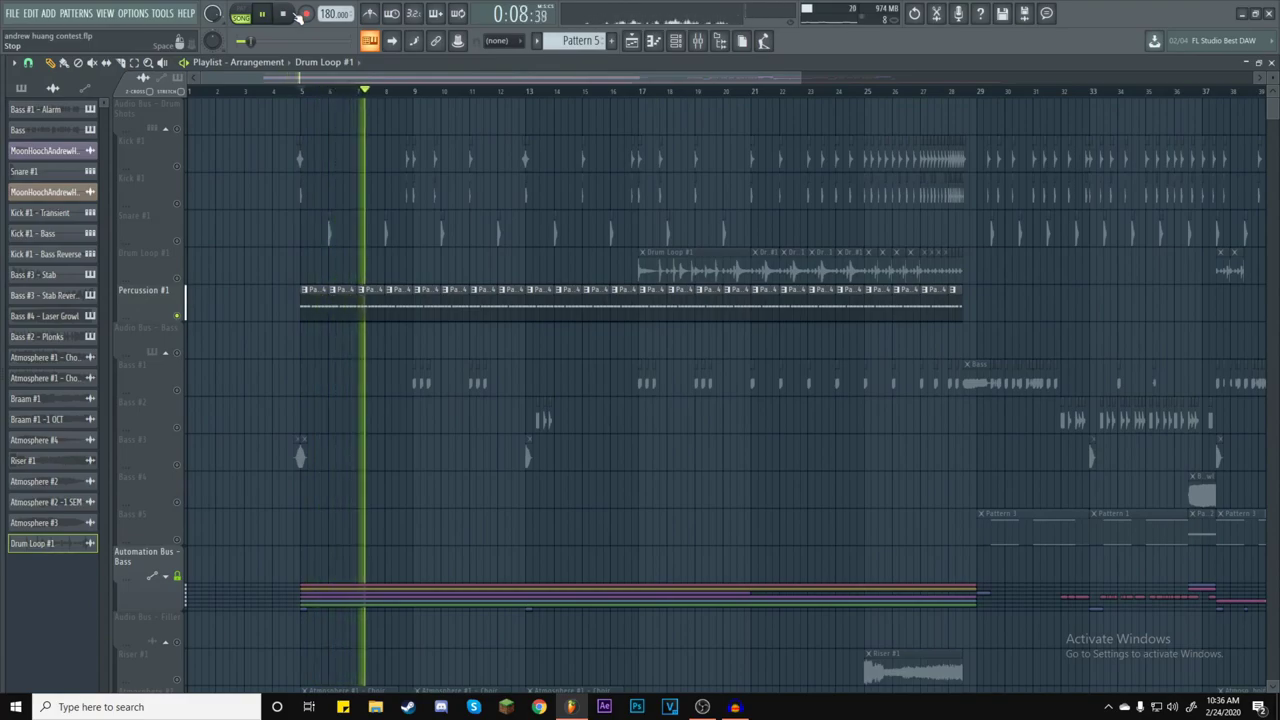
key(space)
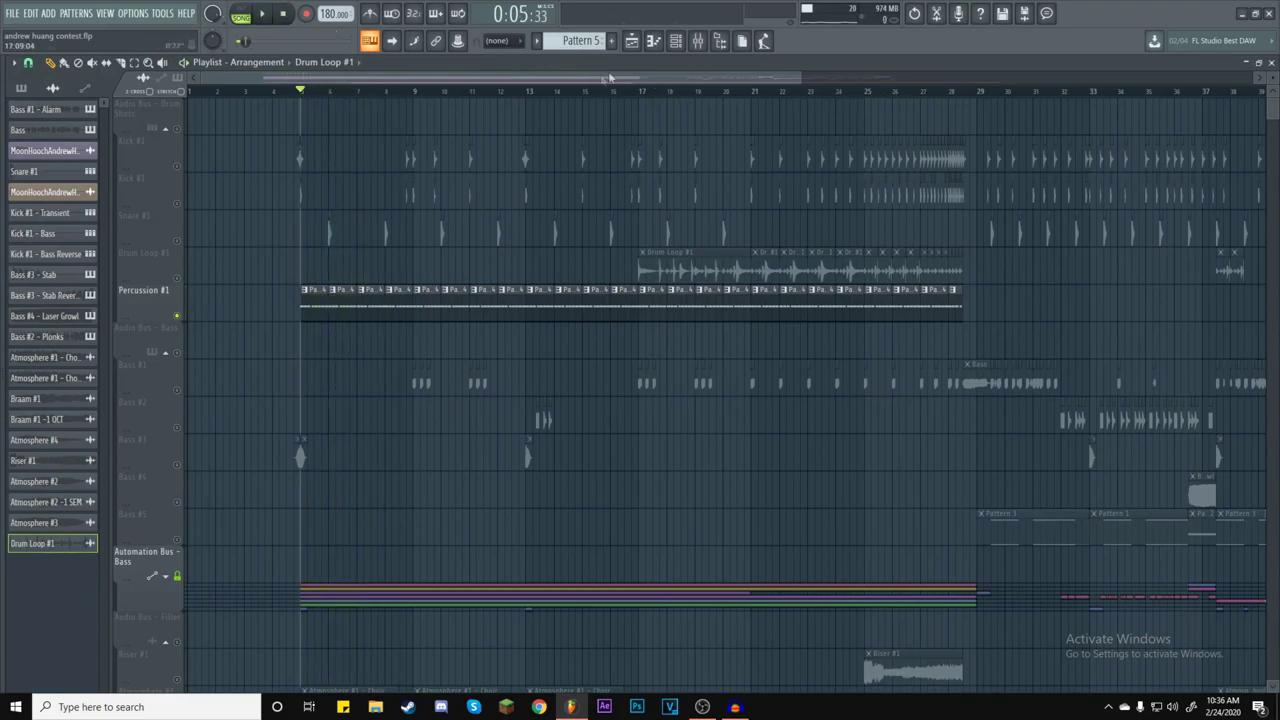
Check the effect slots of the Percussion #1 track in the mixer.
click(697, 41)
click(240, 243)
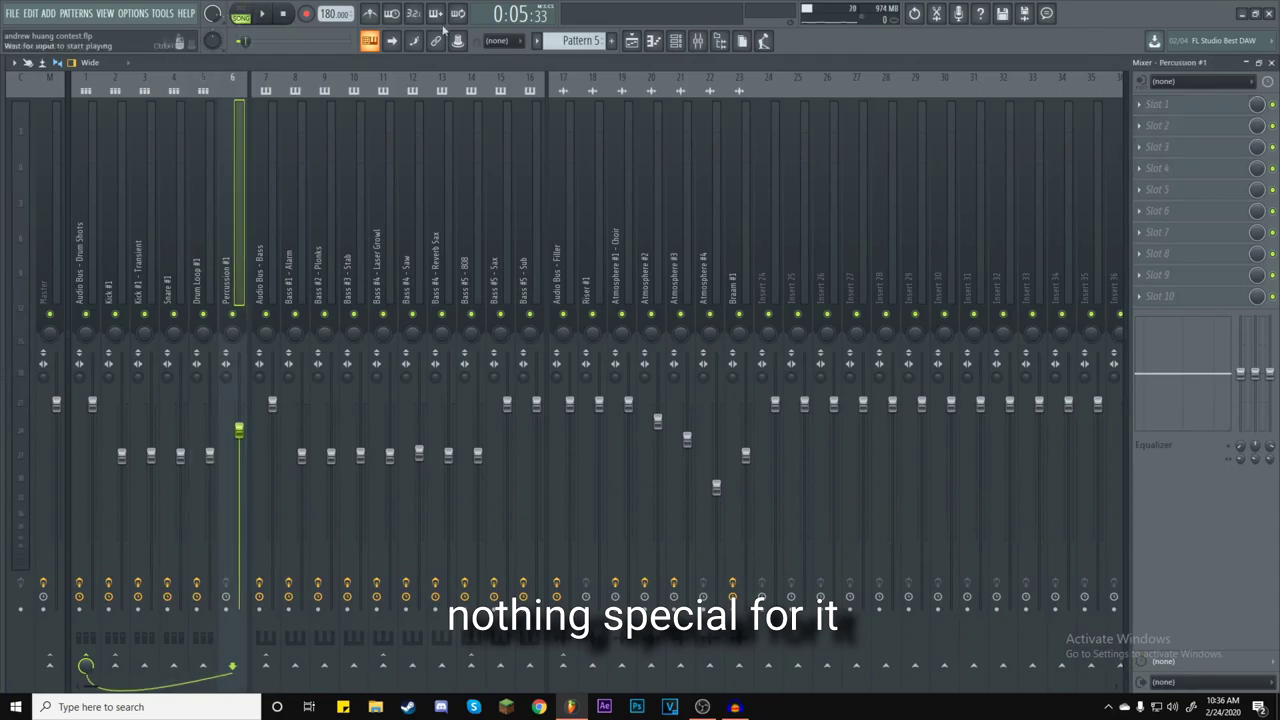
click(1271, 62)
Solo the Bass #1 track and set the playback position to the start of its long Bass clip before bar 29.
drag(707, 72, 1029, 86)
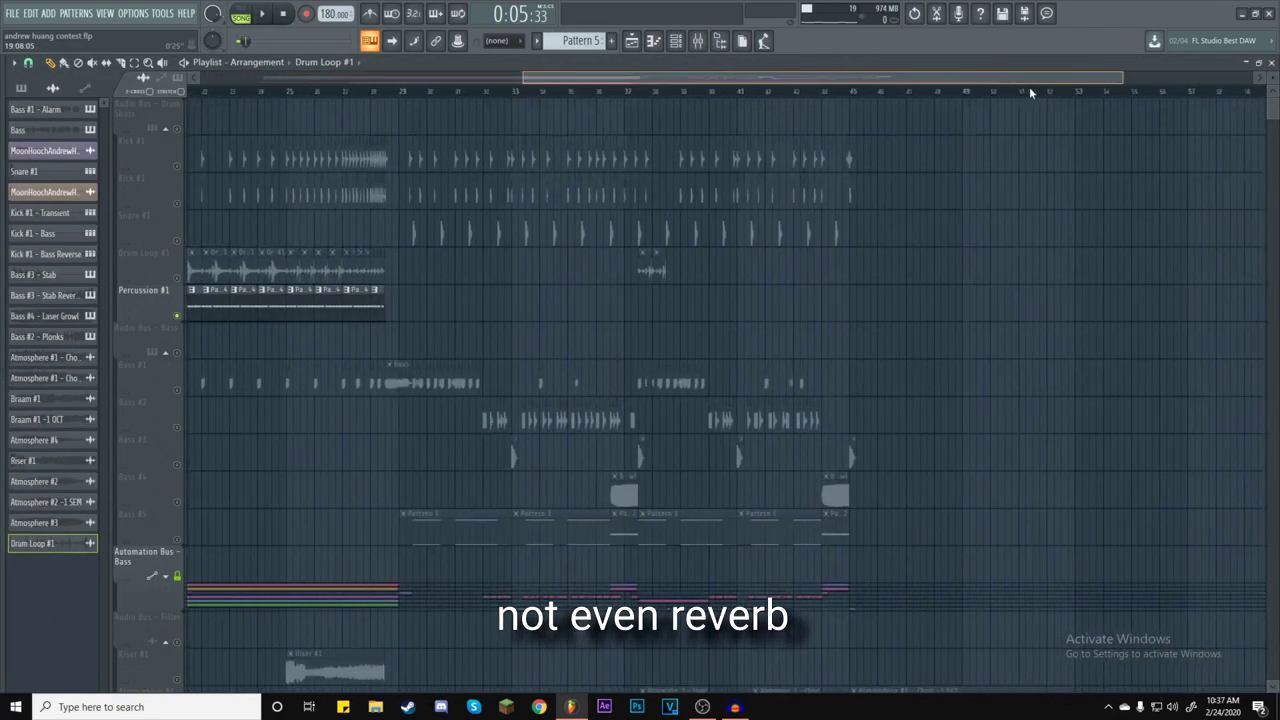
scroll(654, 299, left, 2)
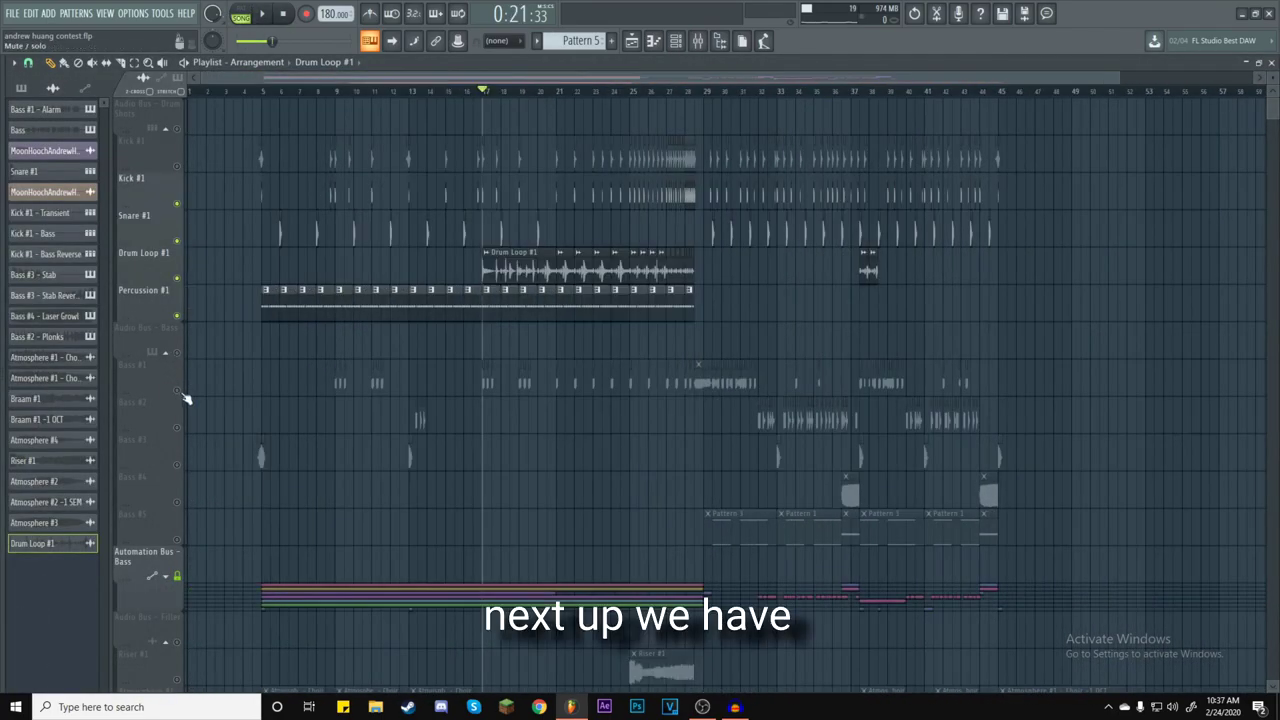
scroll(486, 366, down, 4)
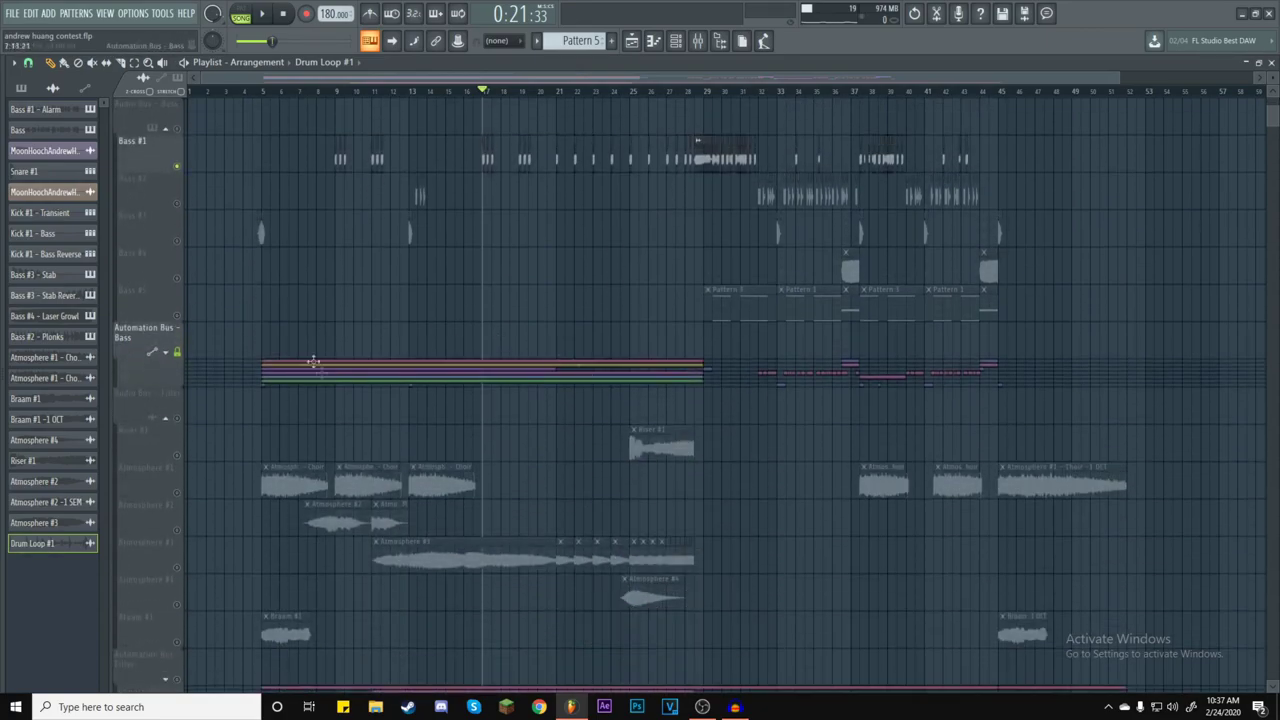
scroll(1143, 366, up, 4)
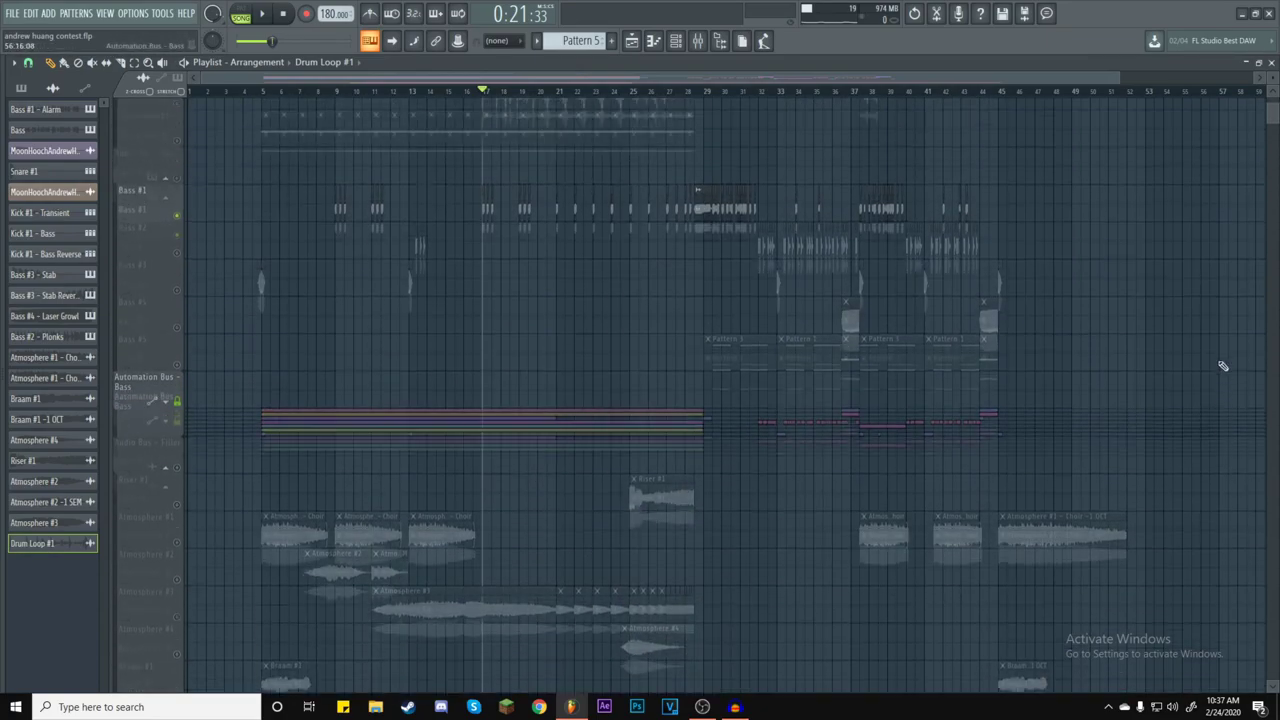
click(697, 92)
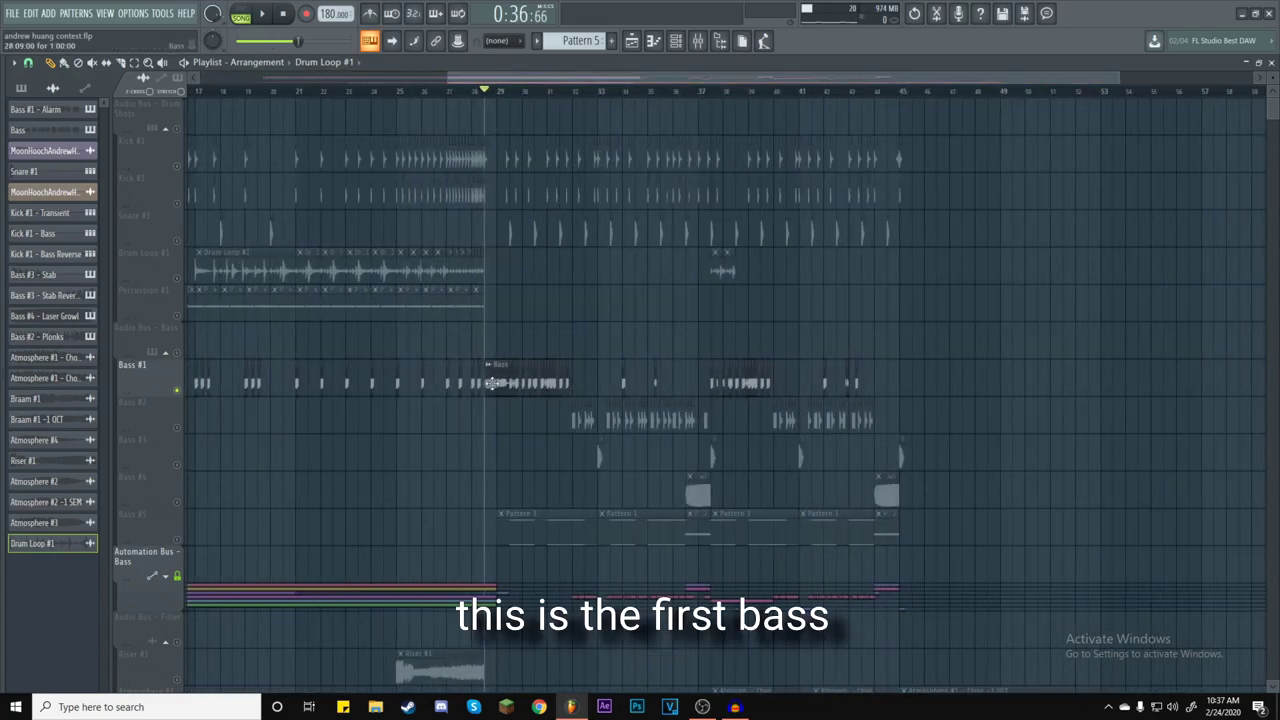
Select the Bass #1 - Alarm track in the mixer and return to the playlist.
click(695, 44)
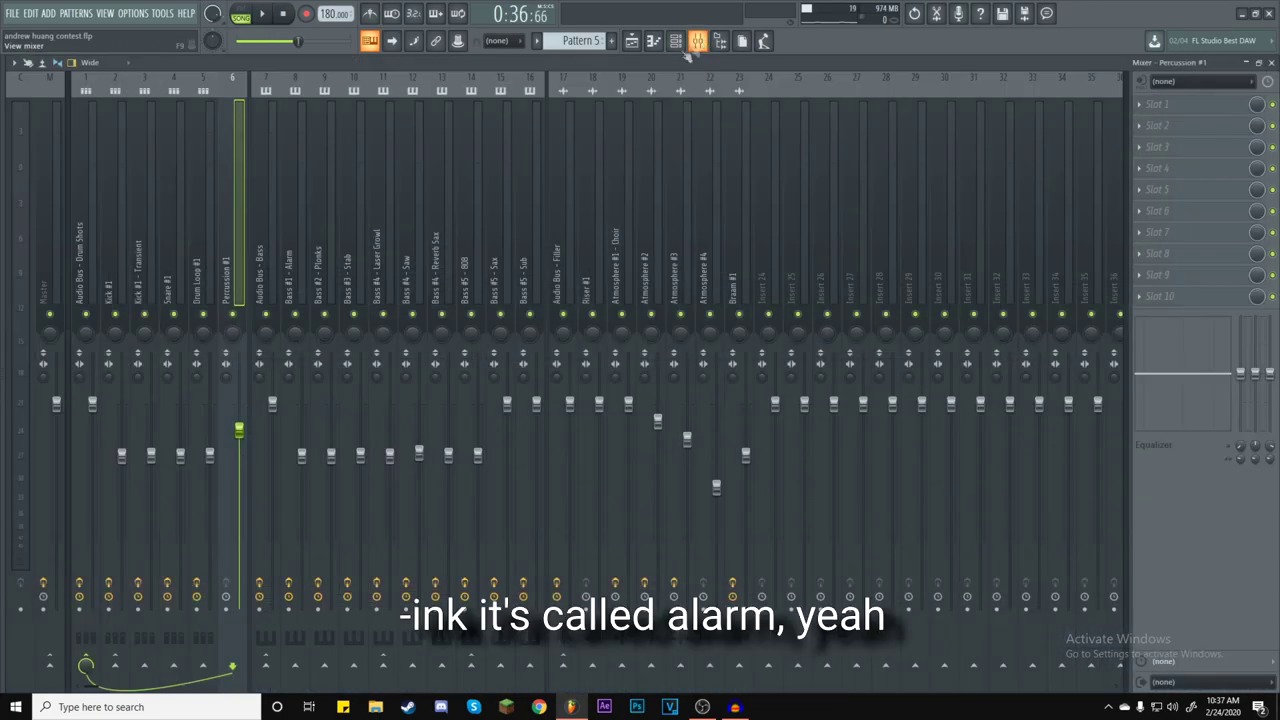
click(288, 254)
click(1271, 62)
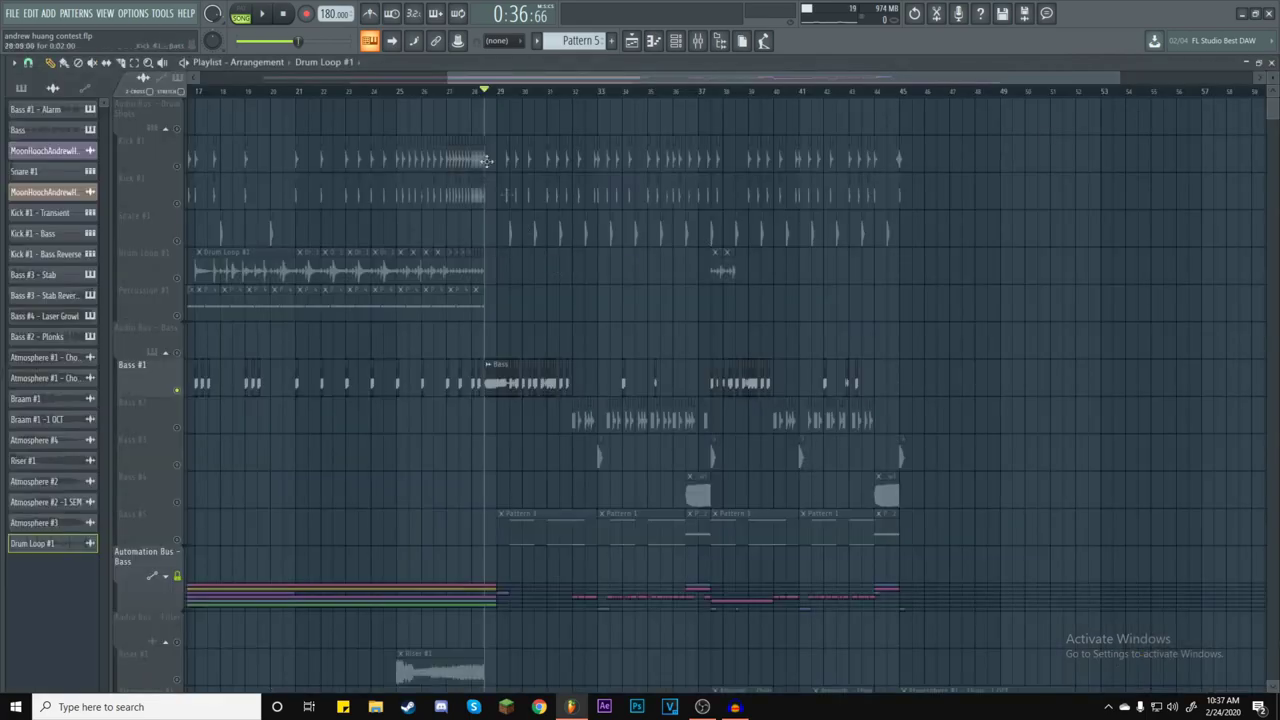
Play the soloed Bass #1 track from its Bass clip, and again from its second section after bar 37.
click(262, 14)
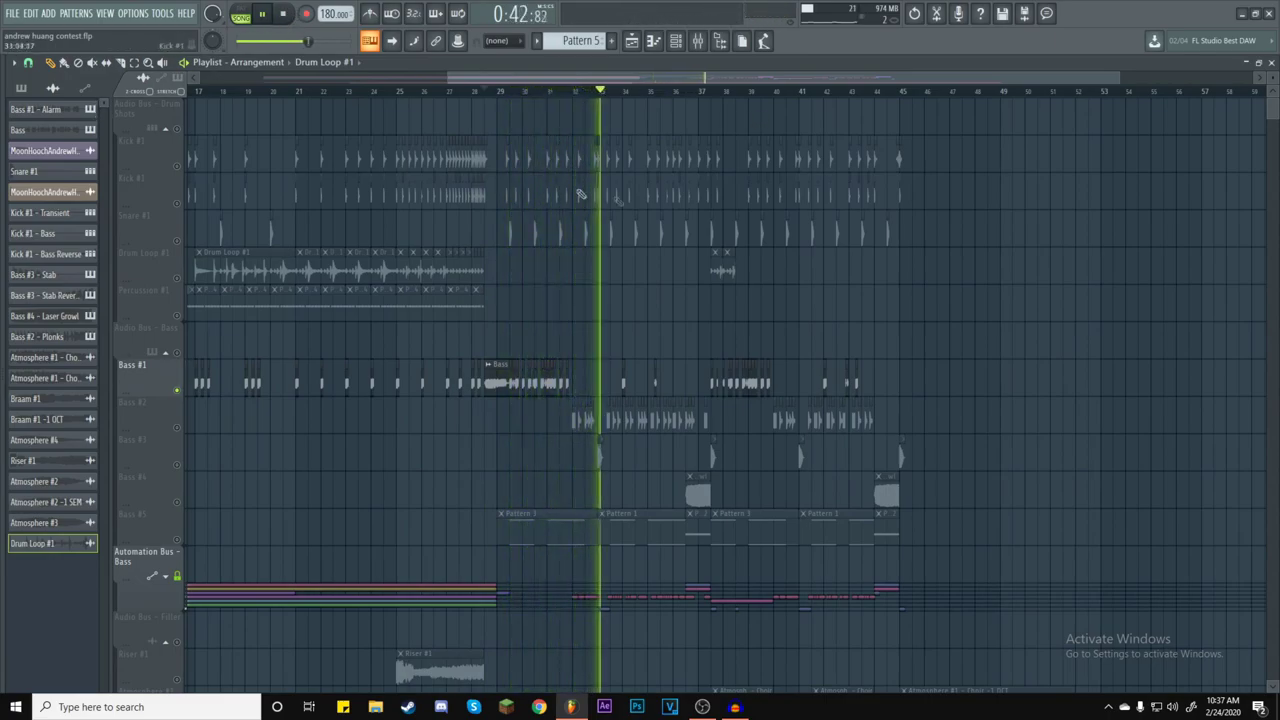
click(711, 91)
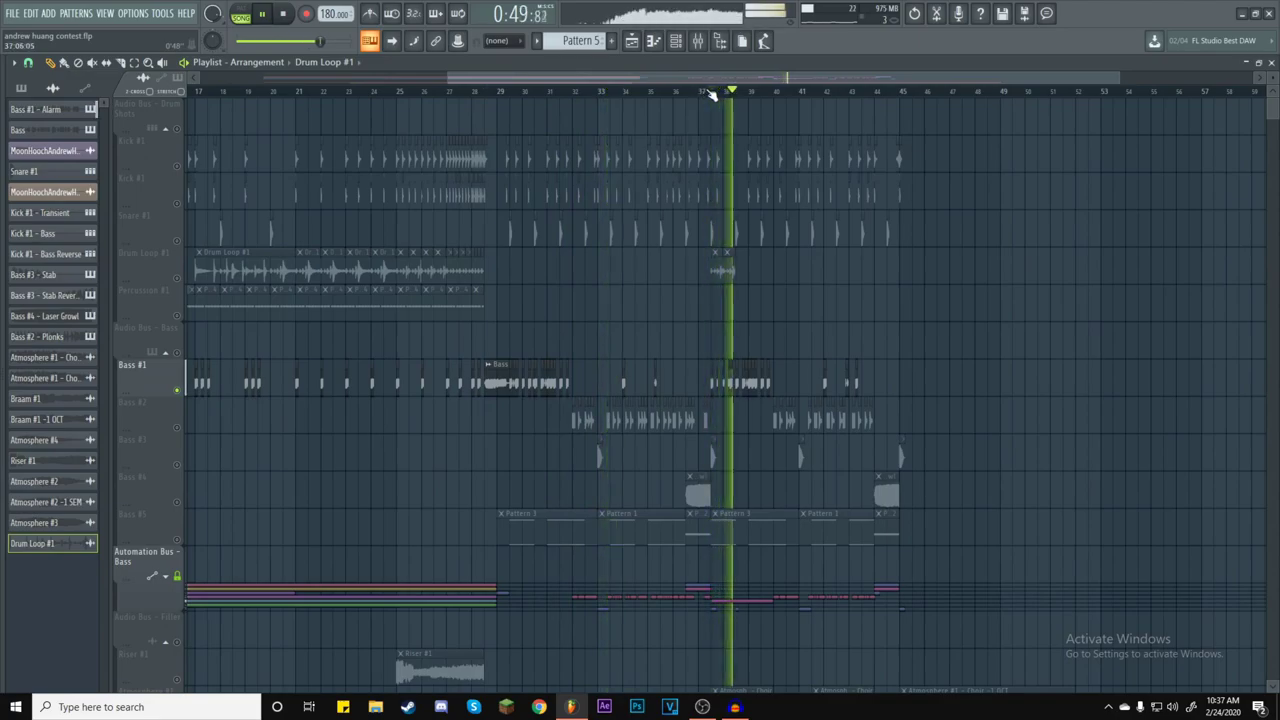
click(283, 16)
Expand the Automation Bus - Bass group and examine the bass automation clips, including the channel pitch automation after bar 37.
scroll(1046, 320, down, 5)
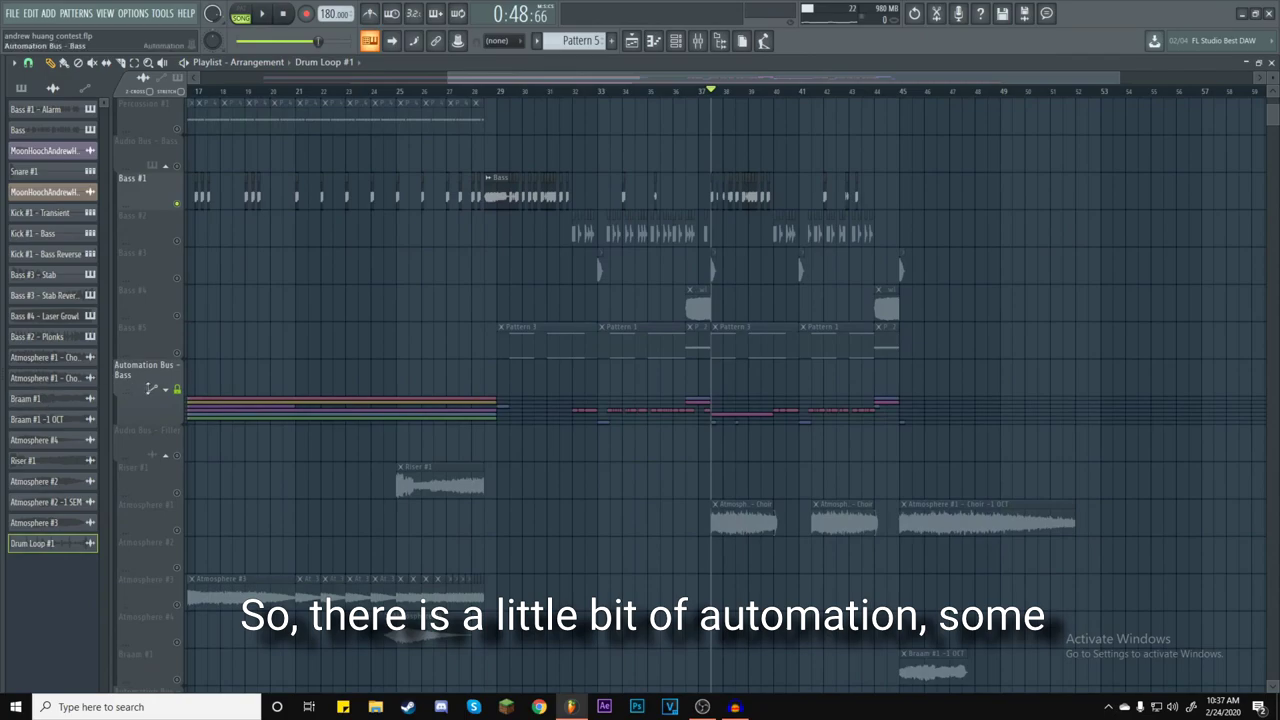
click(166, 390)
scroll(743, 457, down, 4)
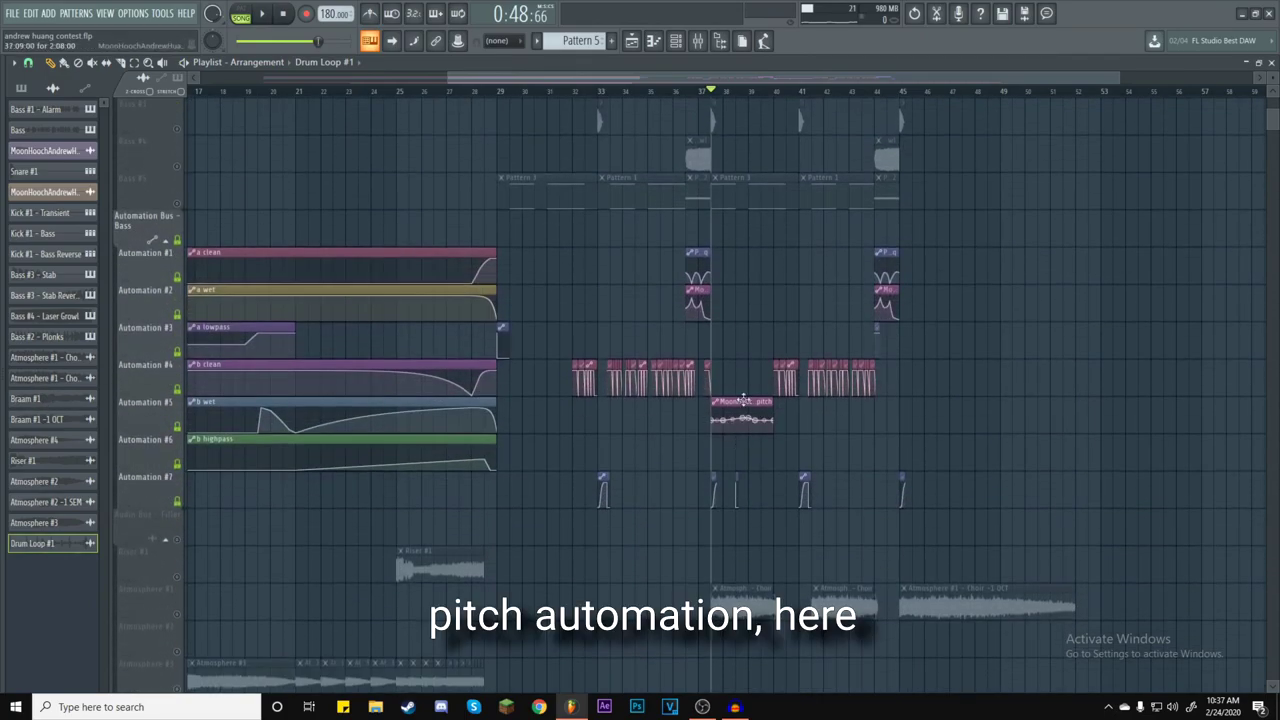
scroll(752, 477, up, 4)
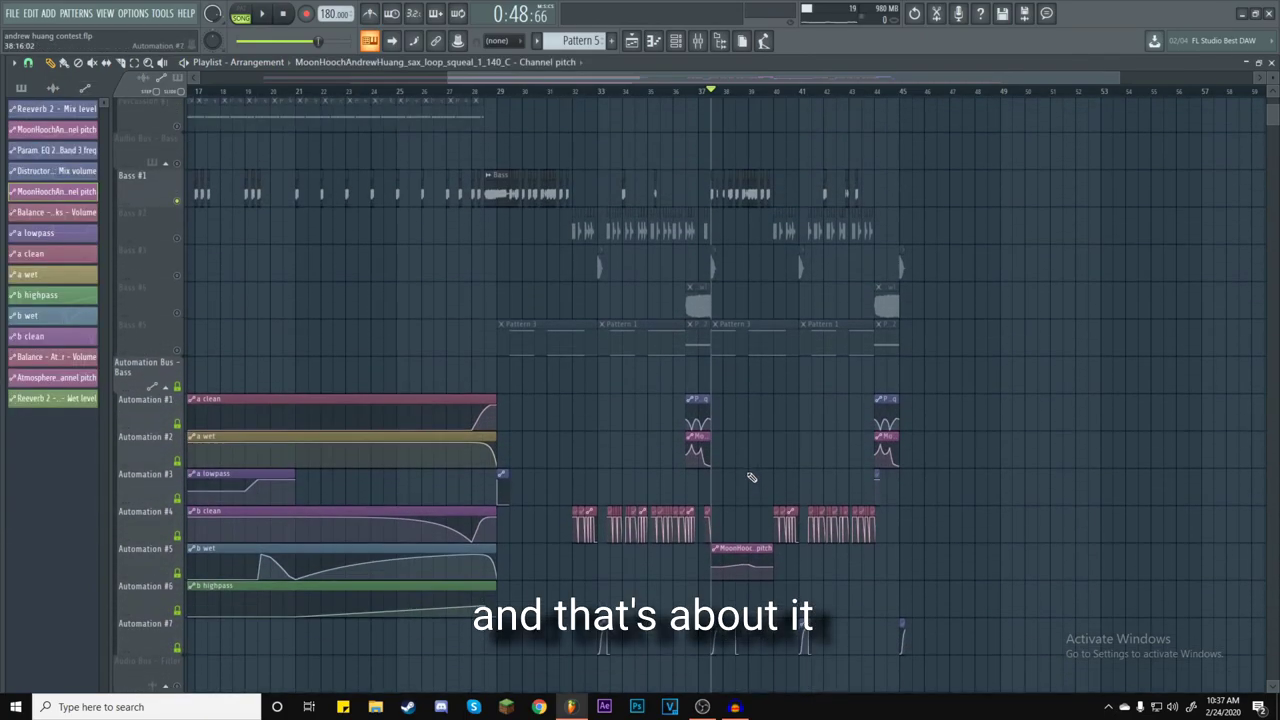
scroll(323, 94, left, 5)
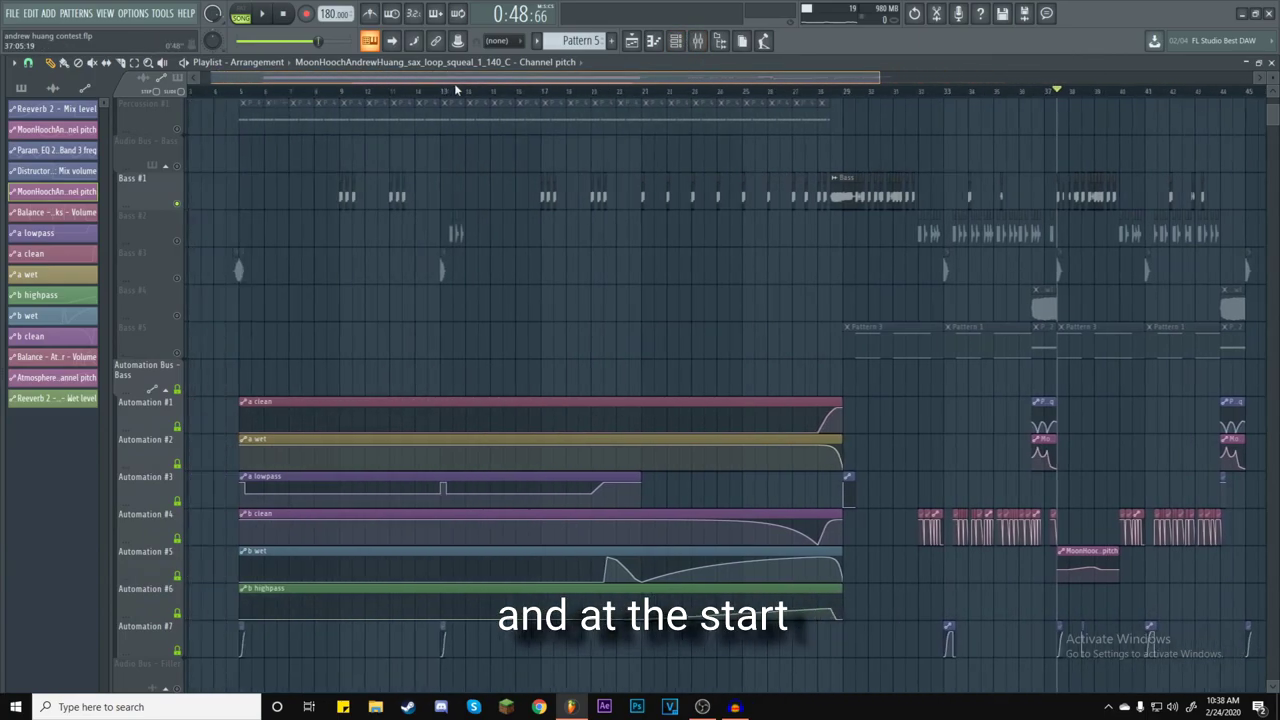
scroll(880, 157, right, 6)
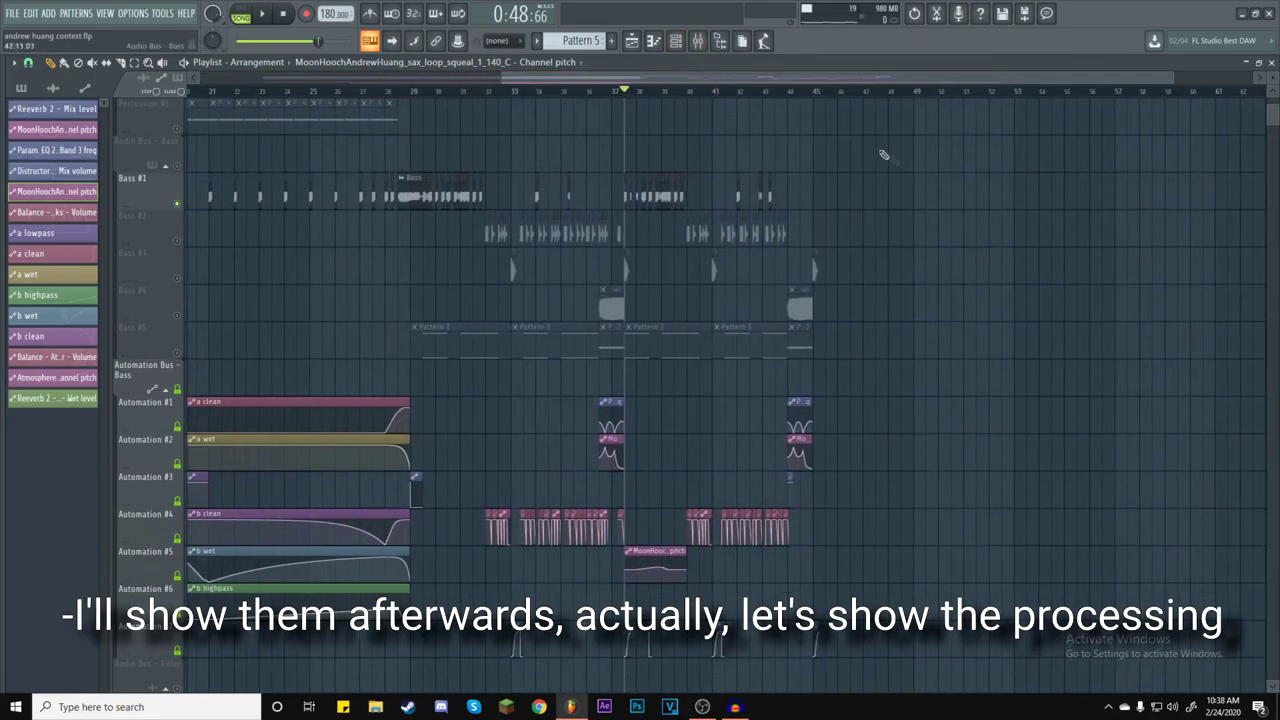
scroll(880, 157, up, 4)
Bypass all effects on the Bass #1 - Alarm mixer track and play the dry bass.
click(697, 40)
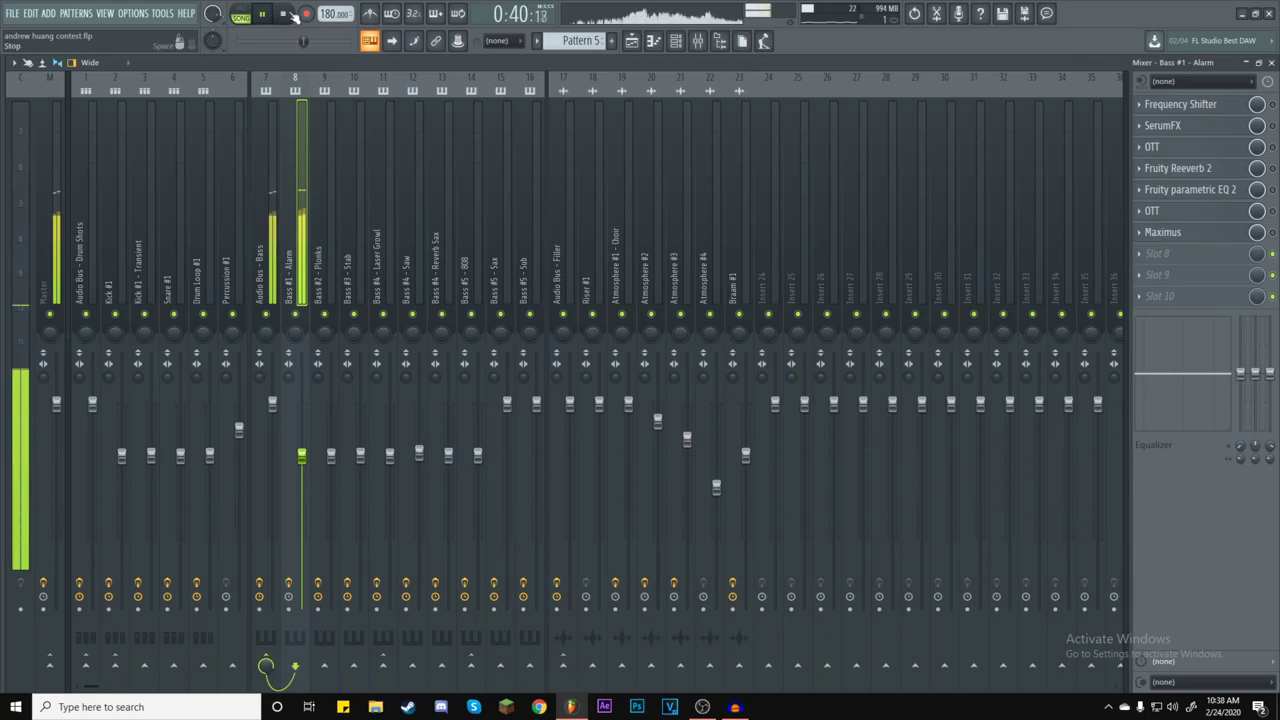
click(291, 15)
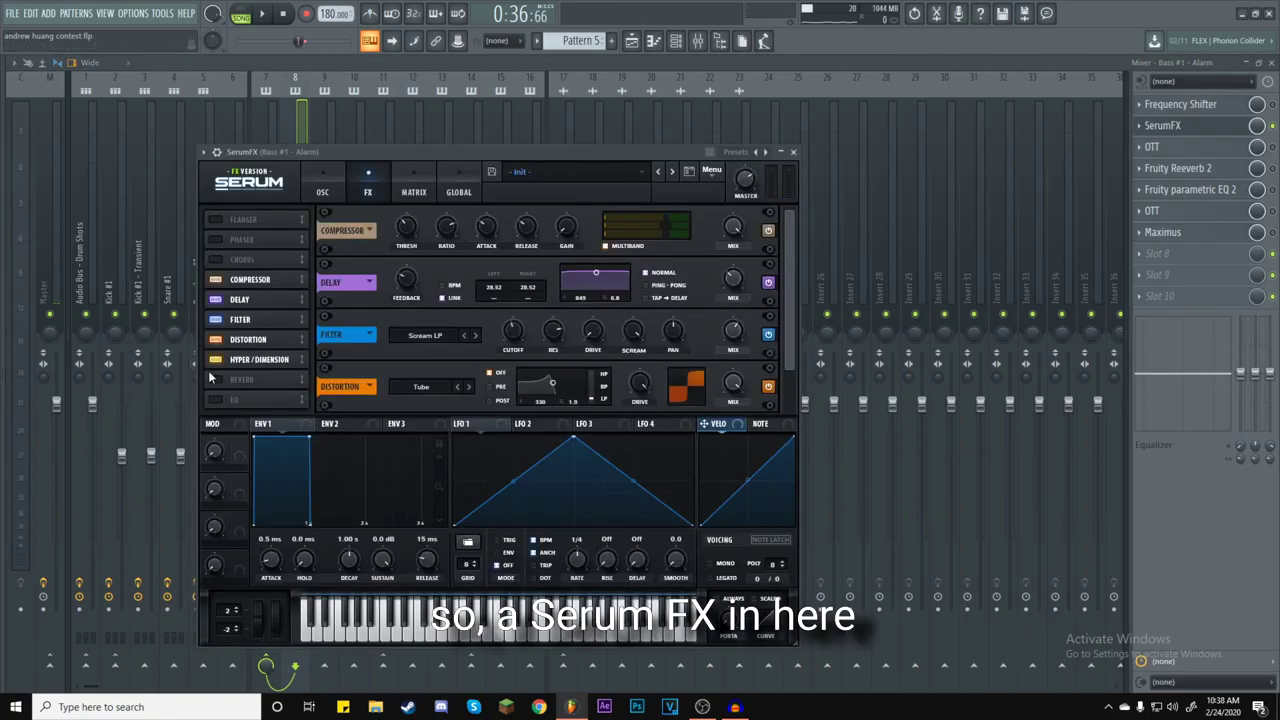
Switch off the Hyper/Dimension, Distortion, Filter, Delay and Compressor modules in the alarm bass's SerumFX.
click(215, 359)
click(215, 339)
click(215, 319)
click(215, 299)
click(215, 279)
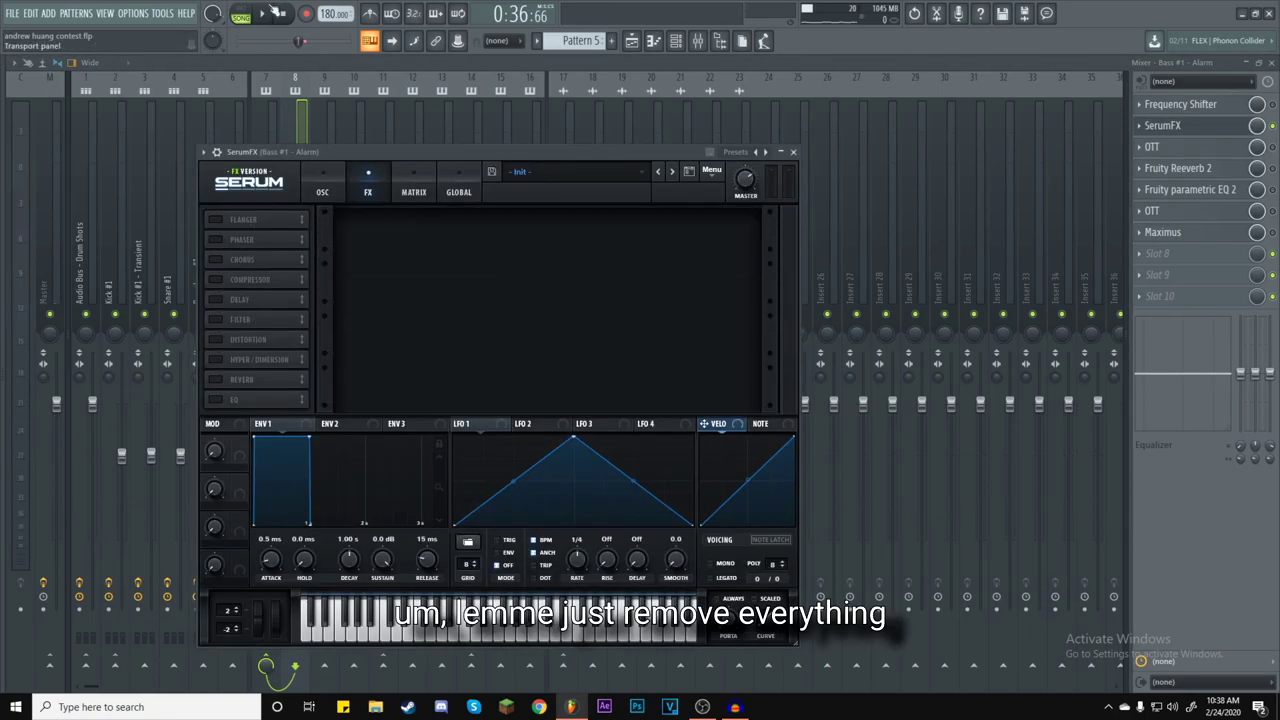
Play the alarm bass through SerumFX and turn on only its Compressor module to hear the effect.
click(264, 13)
click(216, 279)
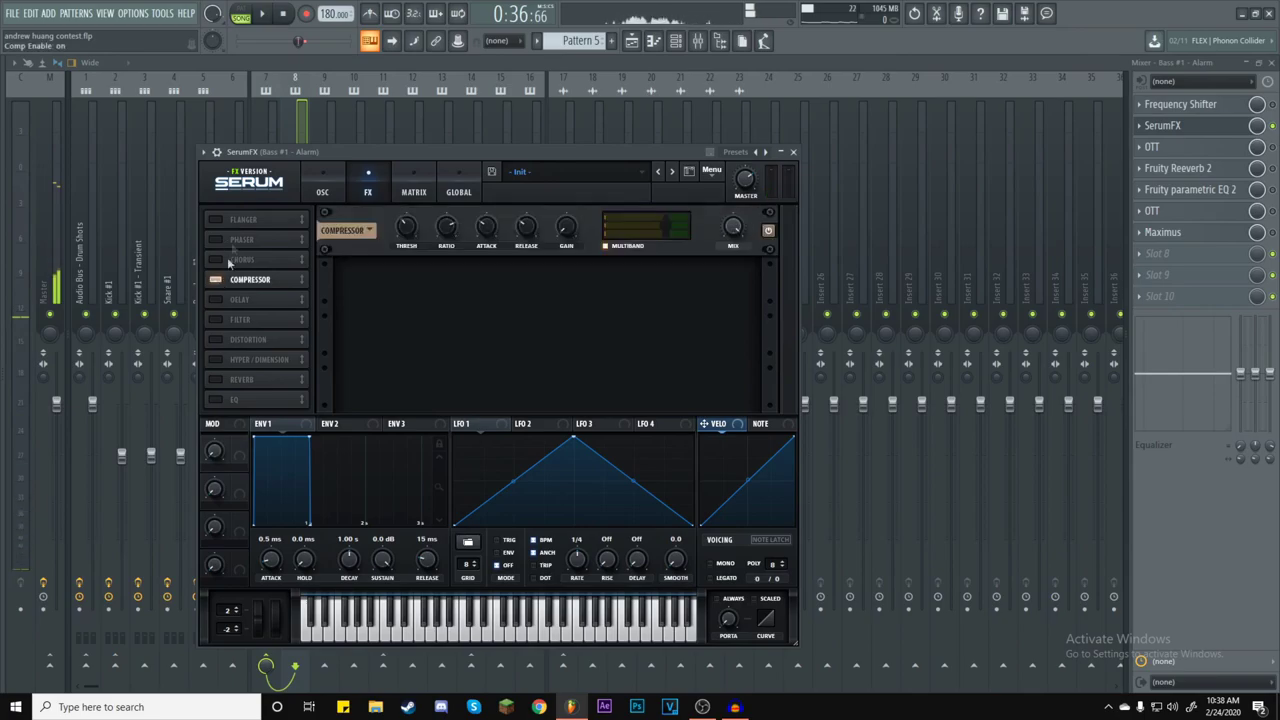
click(284, 14)
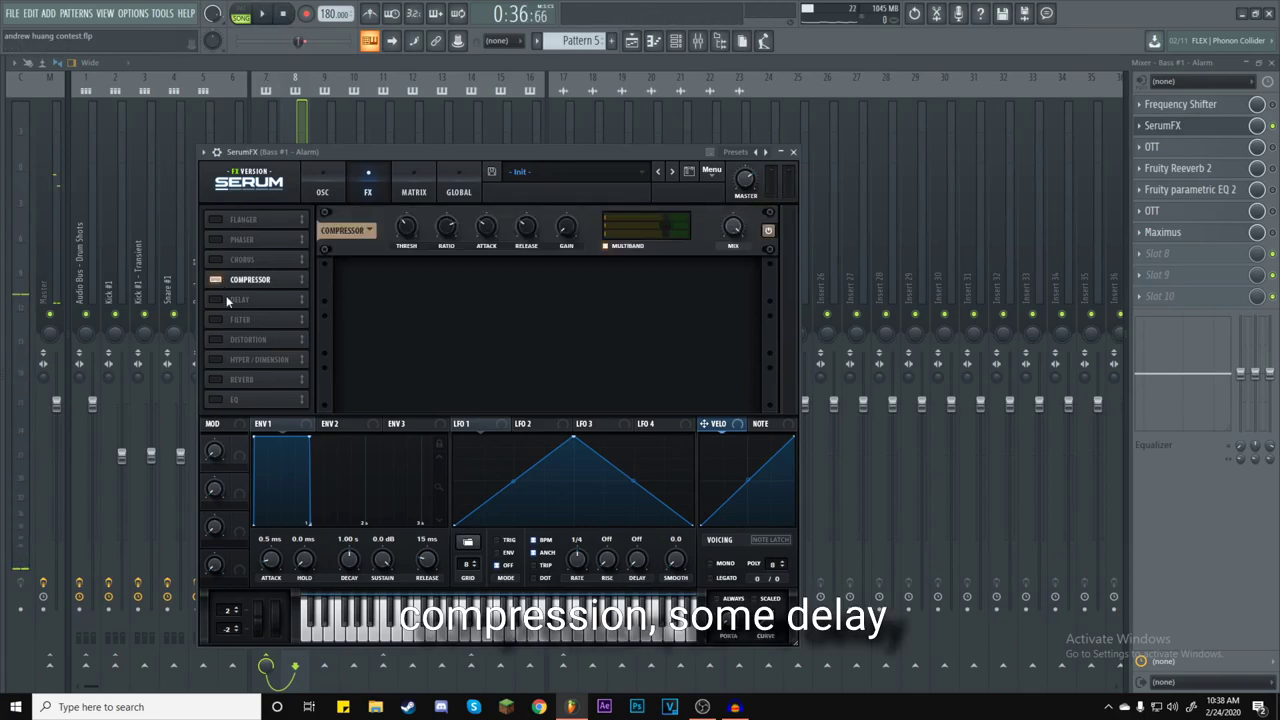
Turn on the Delay and Filter modules in the alarm bass's SerumFX, playing the bass after each change.
click(215, 299)
key(space)
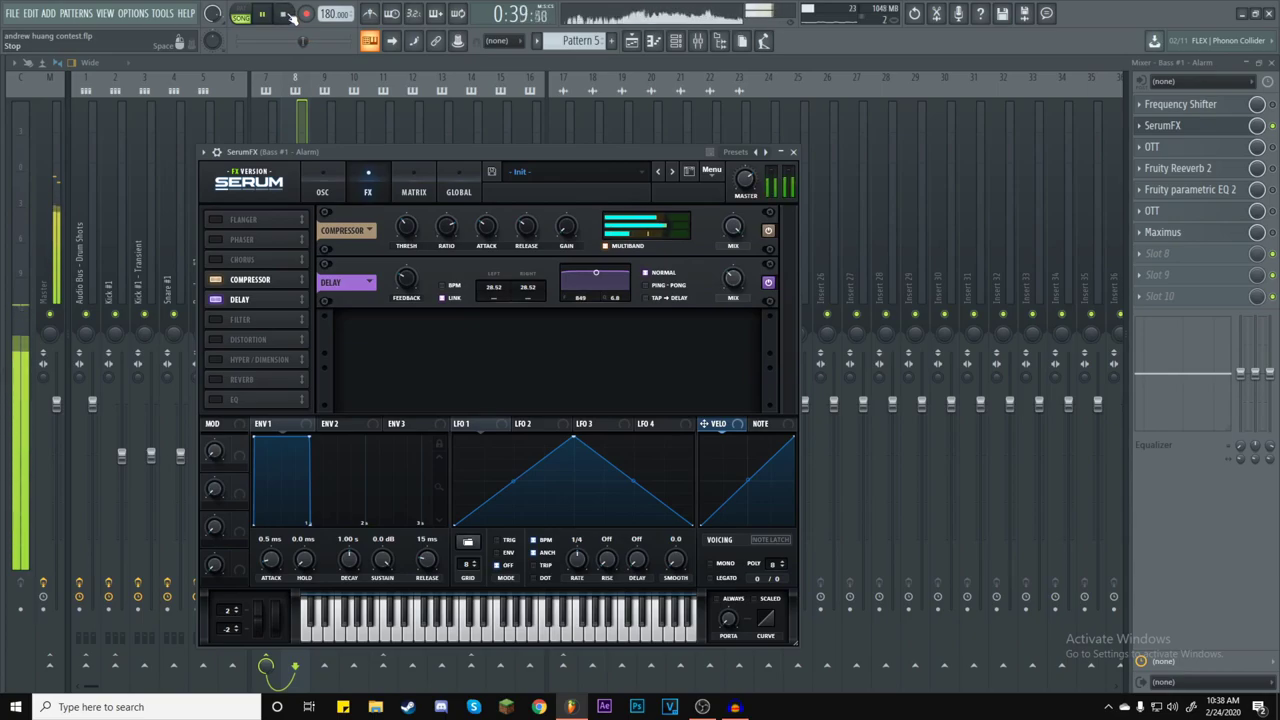
click(286, 15)
click(215, 319)
click(264, 12)
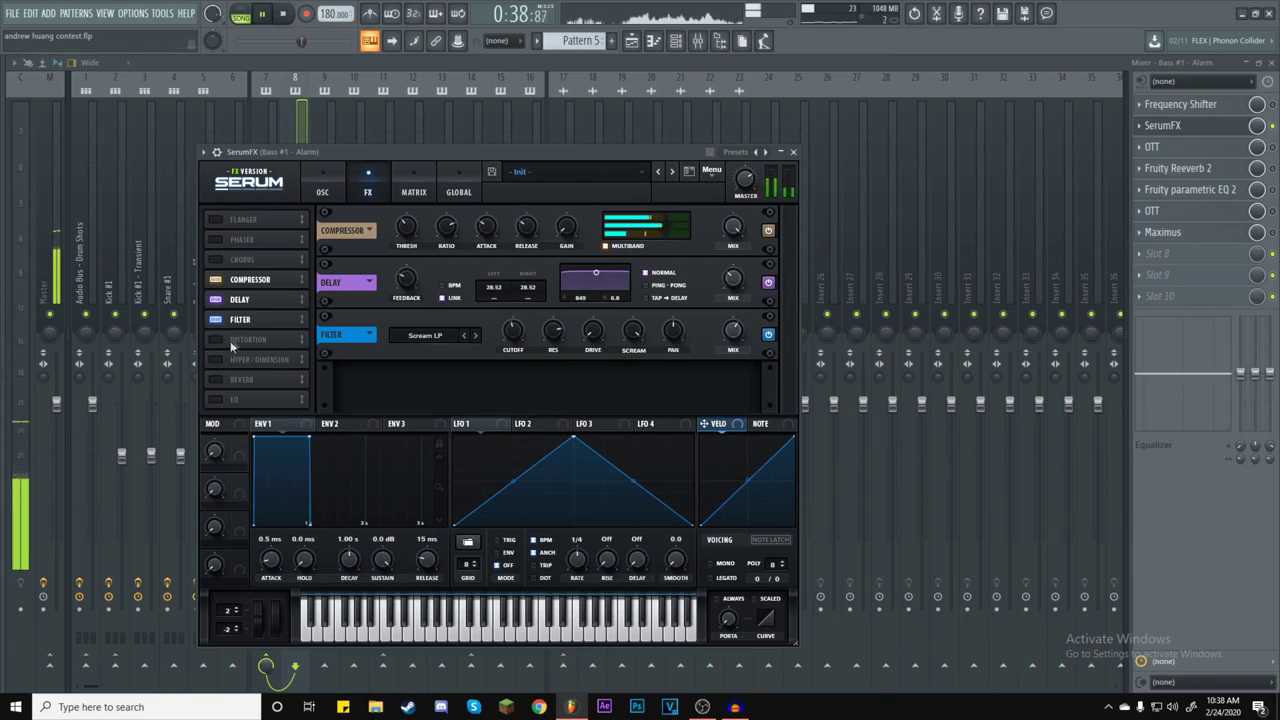
Turn on SerumFX's Distortion and Hyper/Dimension modules during playback, check the Hyper settings and close the plugin.
click(236, 342)
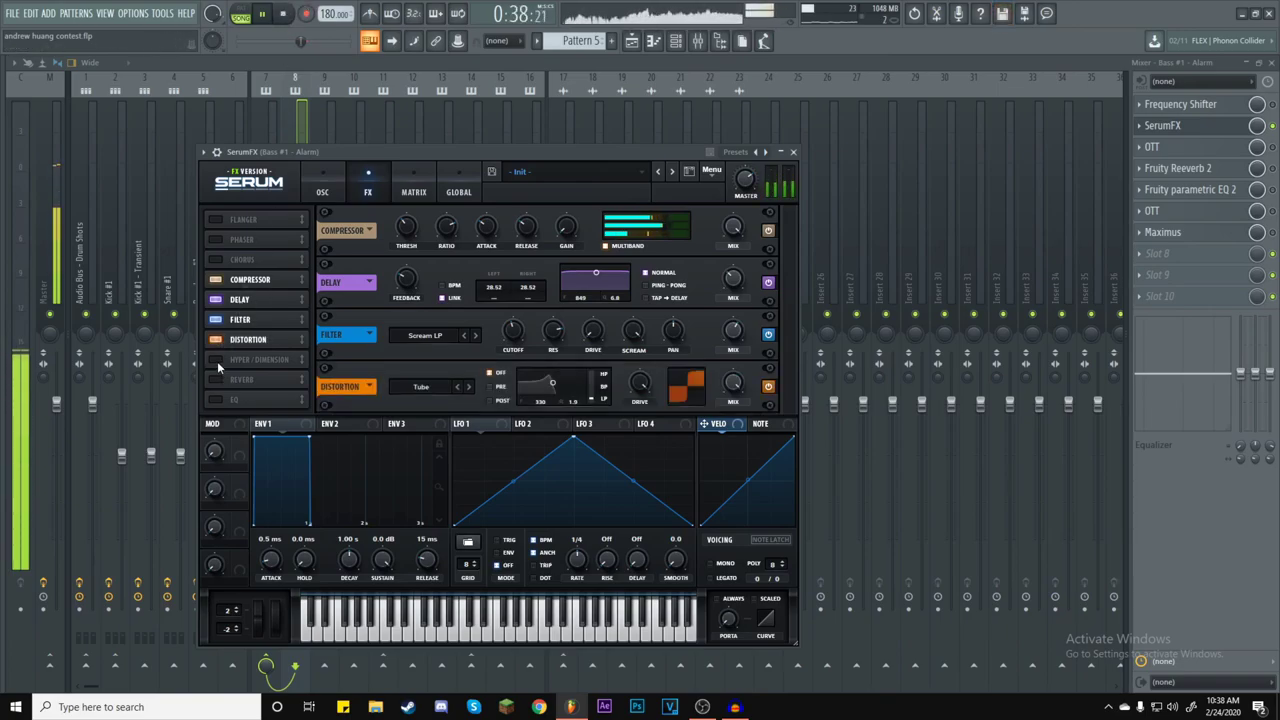
click(216, 359)
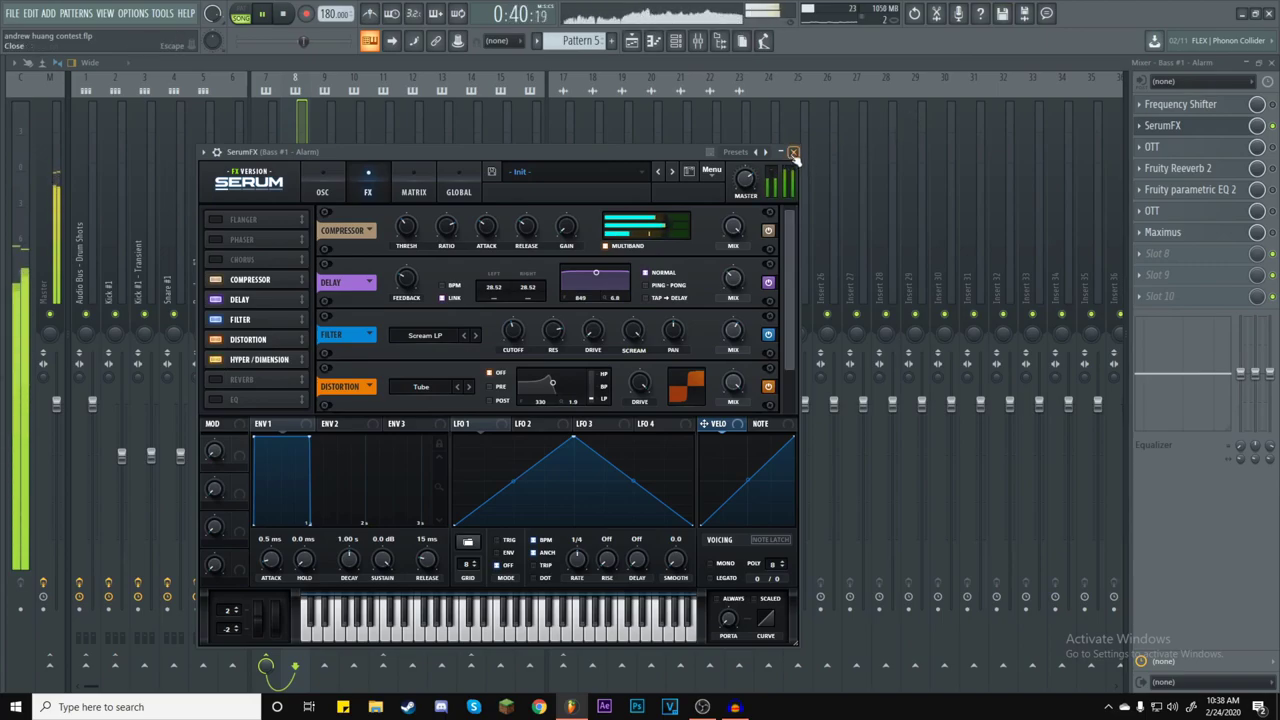
scroll(790, 381, down, 2)
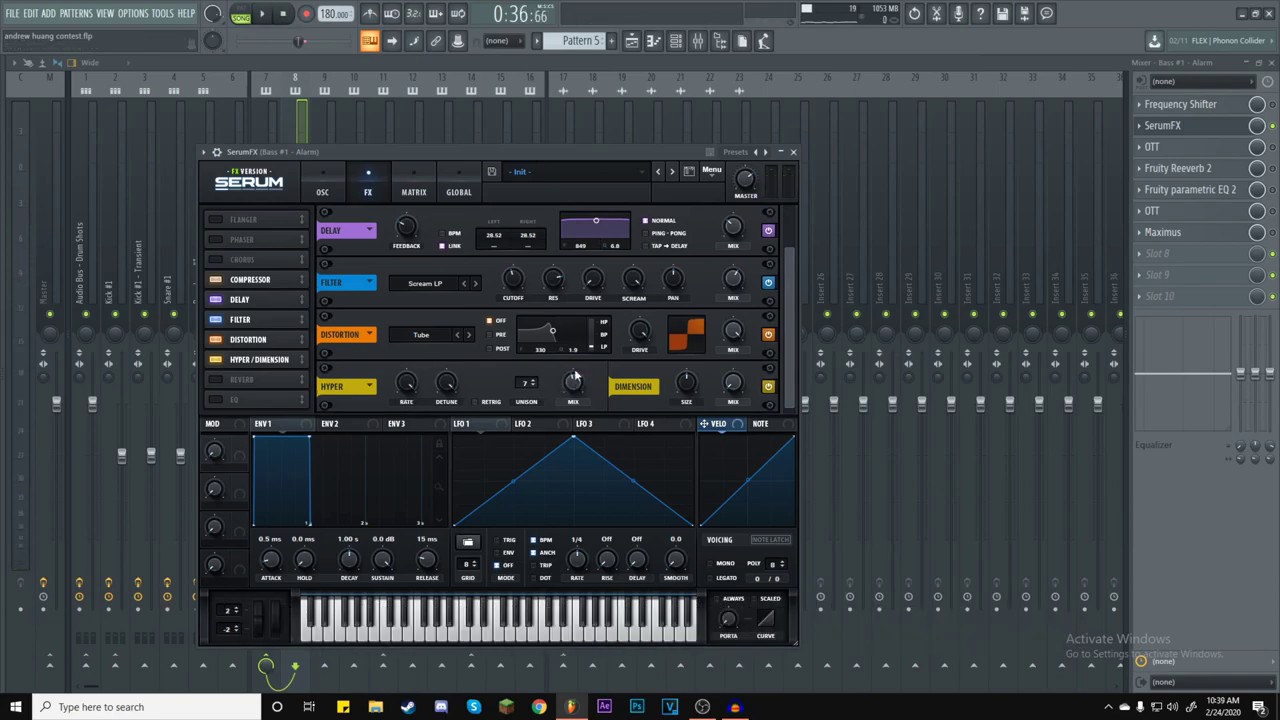
click(793, 152)
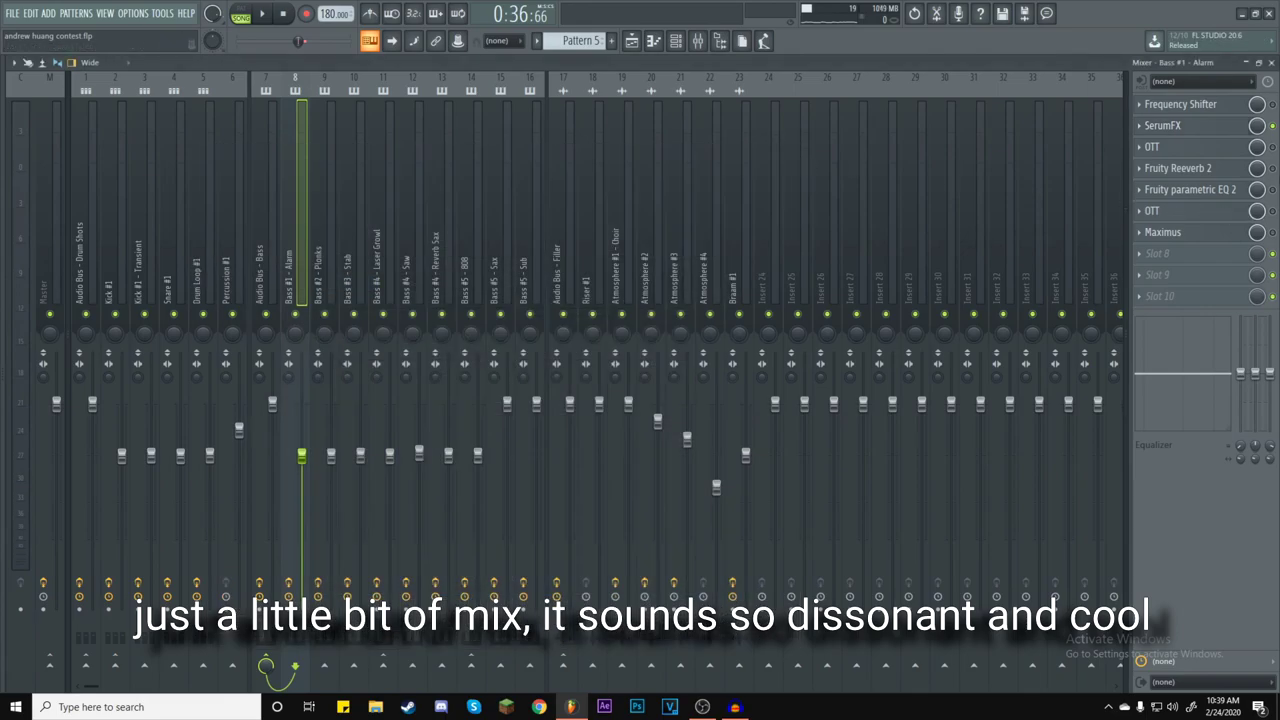
Enable the first OTT and Fruity Reeverb 2 on the Bass #1 - Alarm track and play the result.
click(1203, 148)
click(1203, 150)
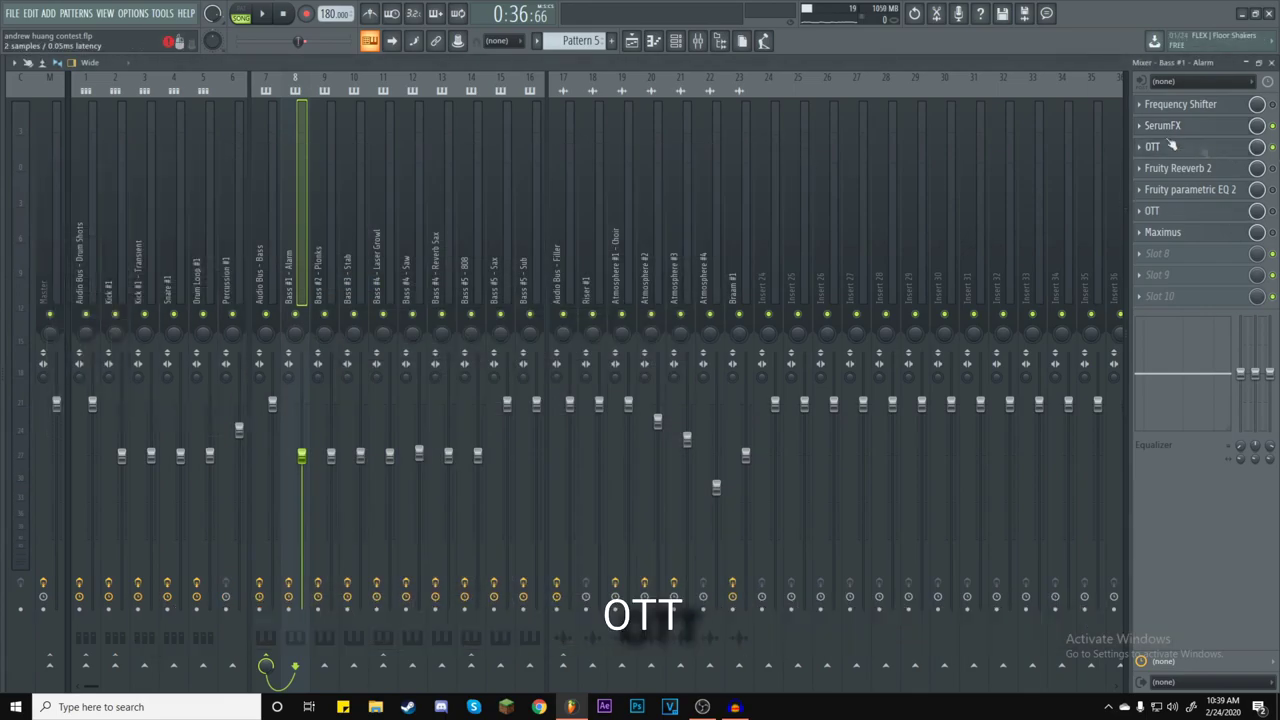
key(space)
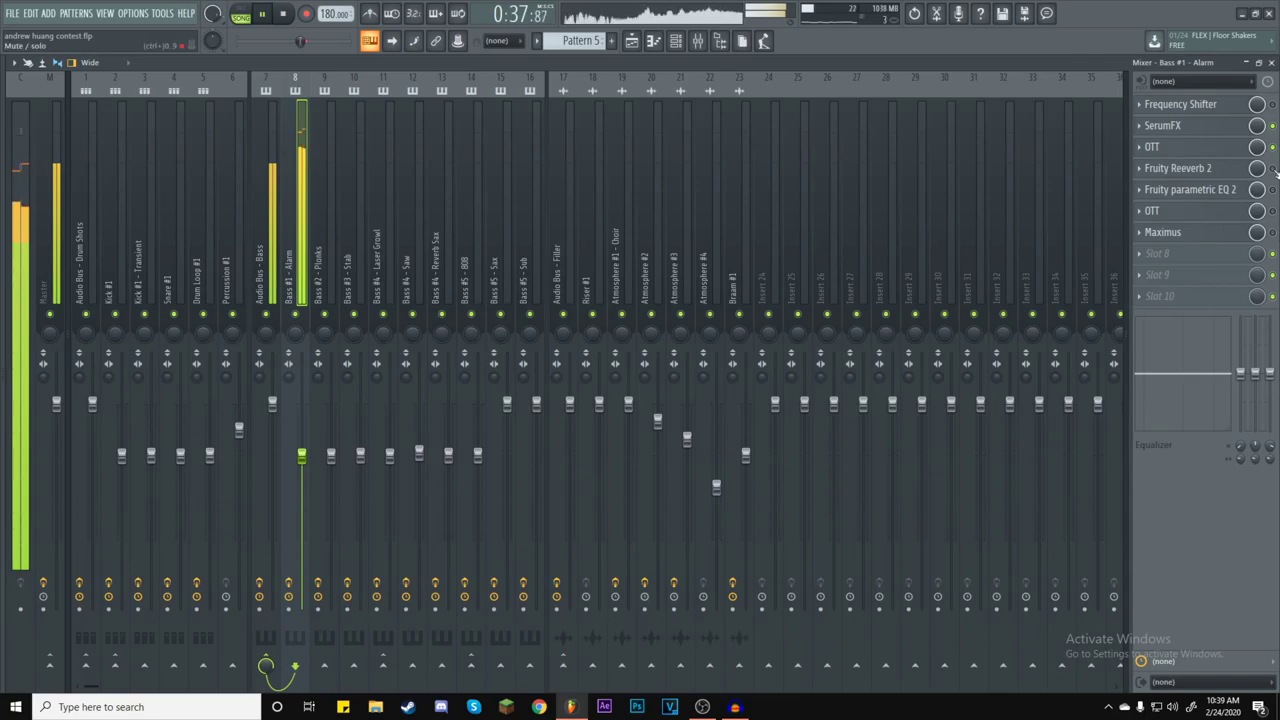
key(space)
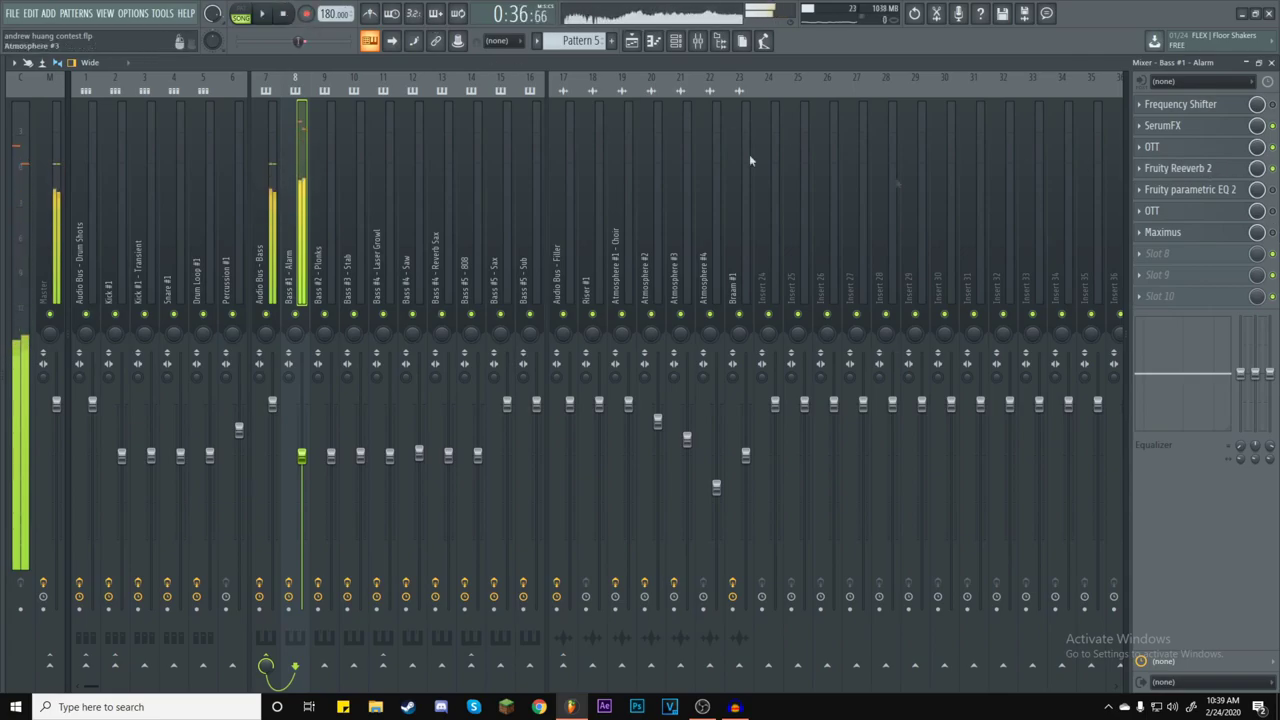
Enable Fruity parametric EQ 2 on the alarm bass and check its curve while the bass plays.
click(1207, 193)
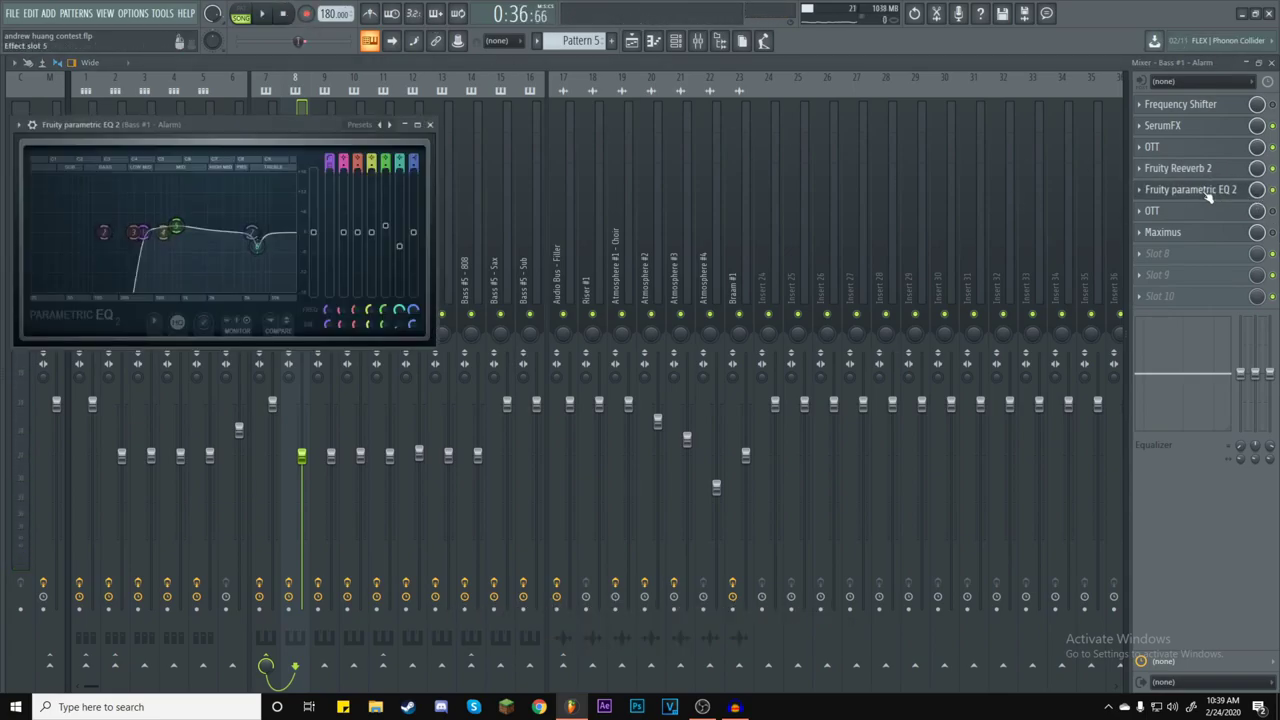
click(262, 20)
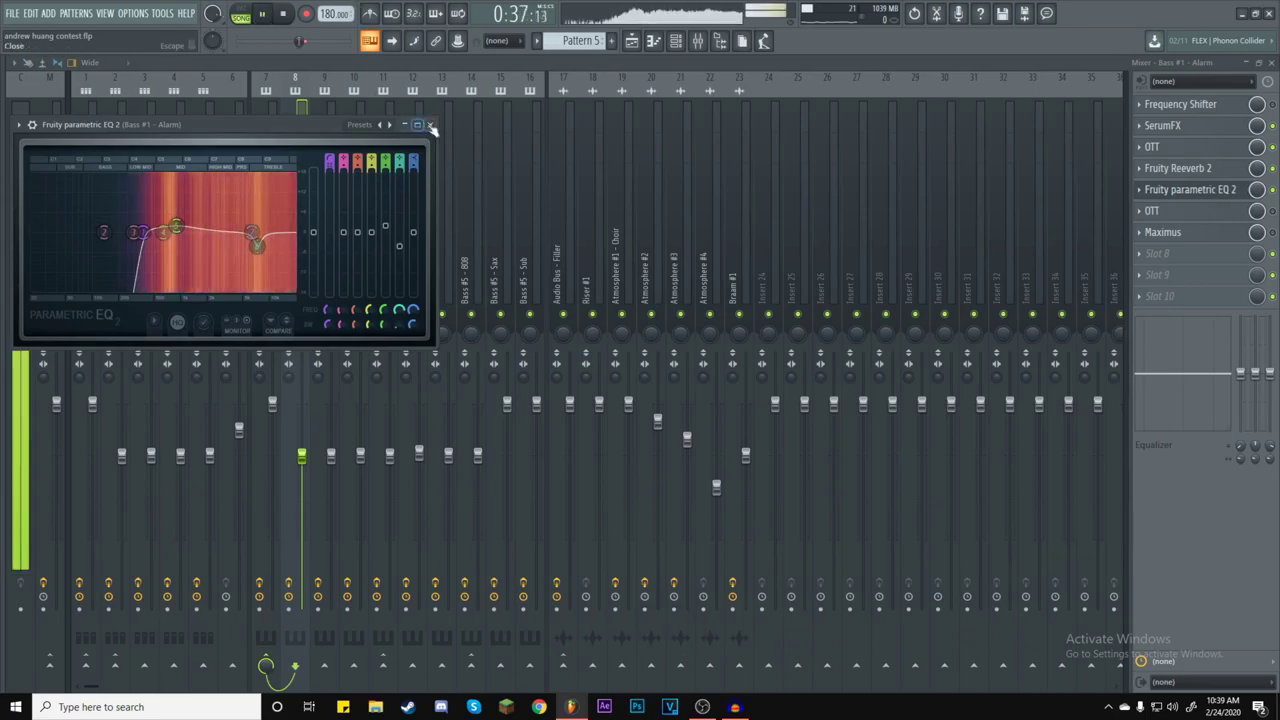
click(430, 124)
key(space)
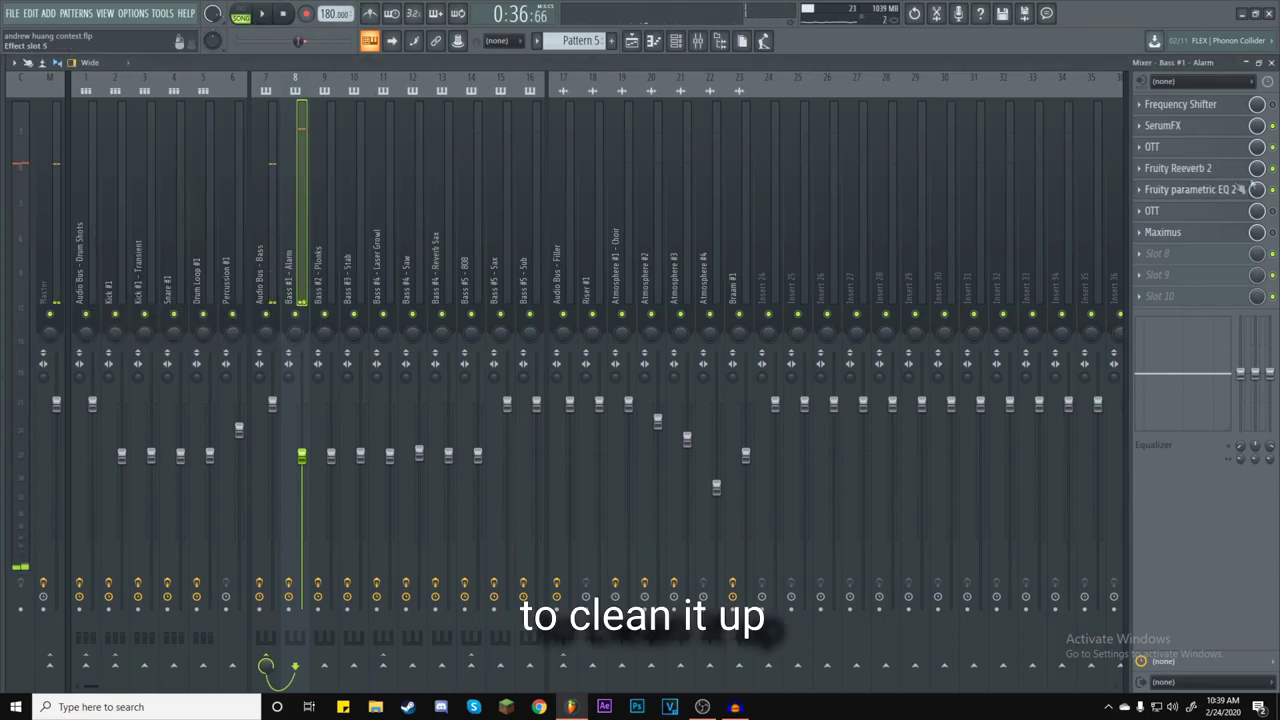
Enable Maximus on the alarm bass, inspect its High and Master band curves, and play the processed bass.
click(1210, 236)
click(100, 366)
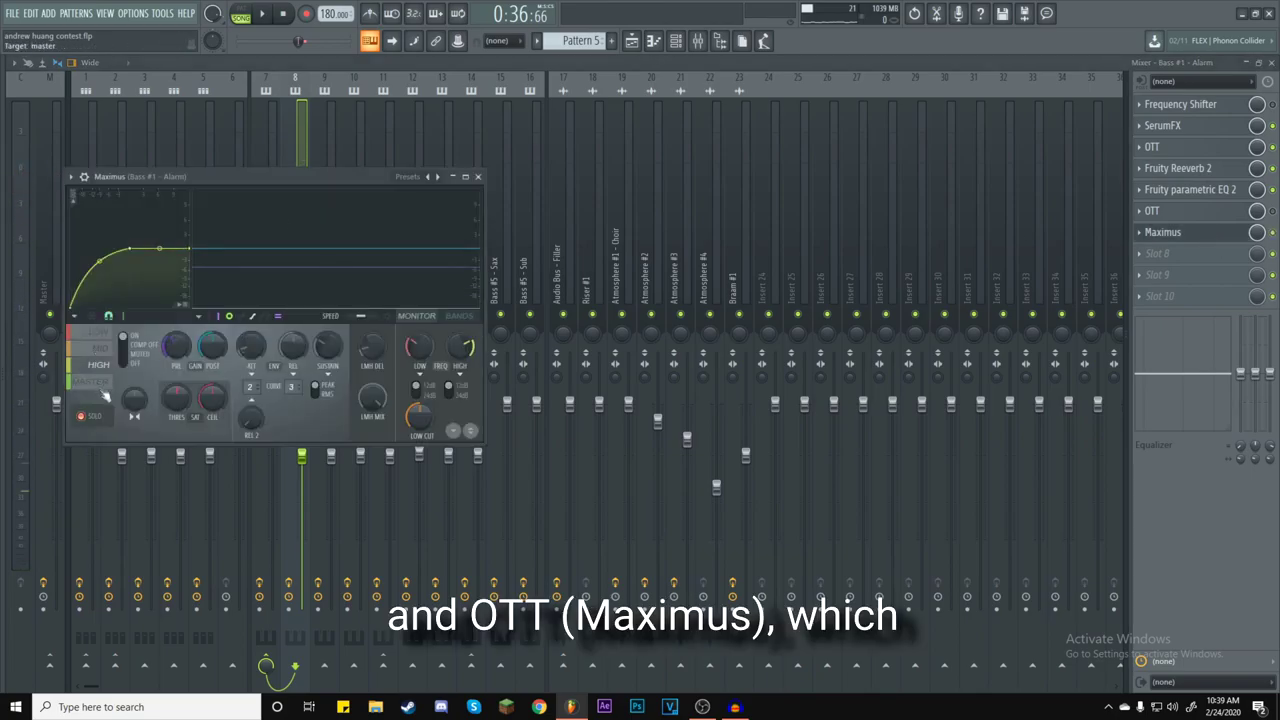
click(103, 389)
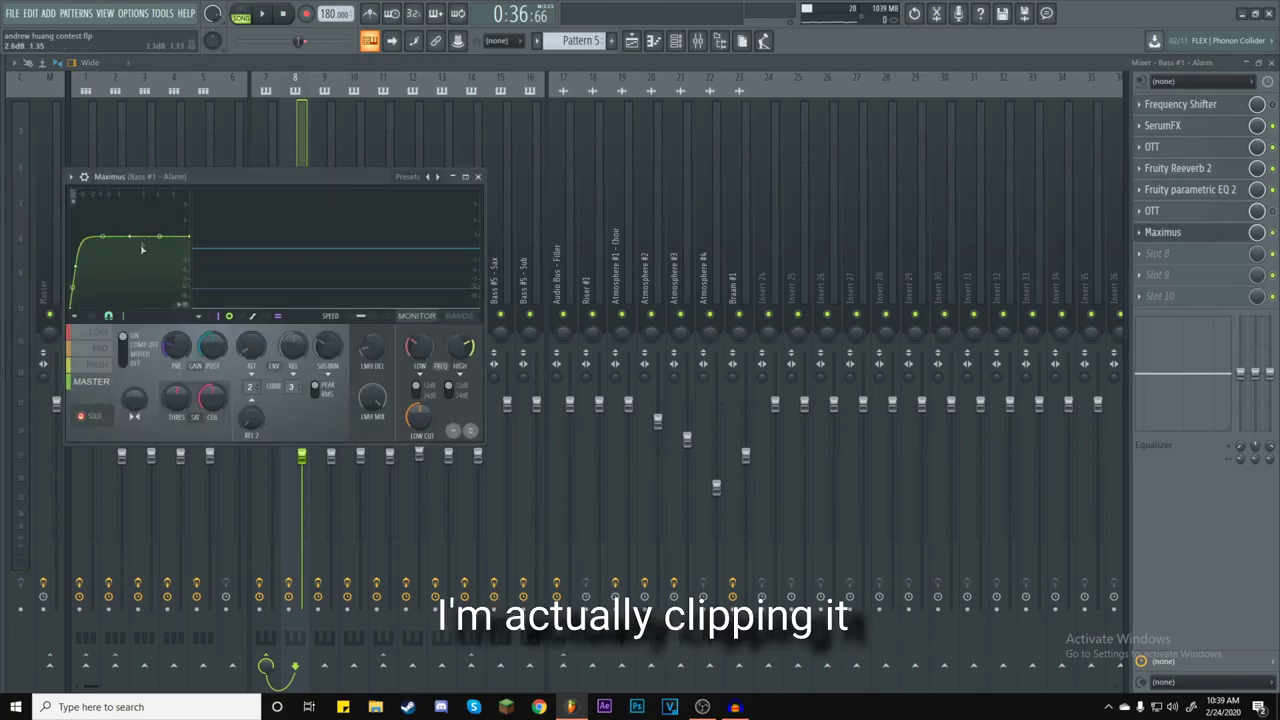
click(478, 176)
click(263, 14)
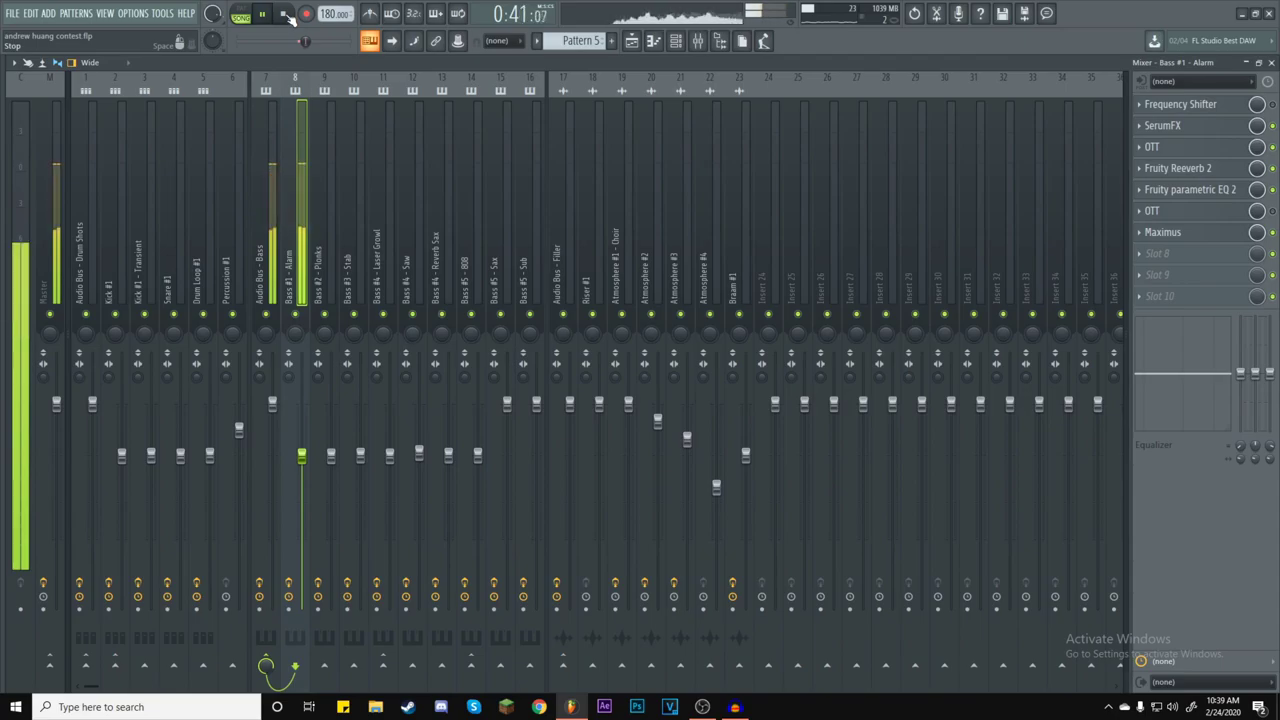
click(285, 15)
Return to the playlist and inspect the long stretched Bass clip on the Bass #1 track just before bar 29.
click(1271, 62)
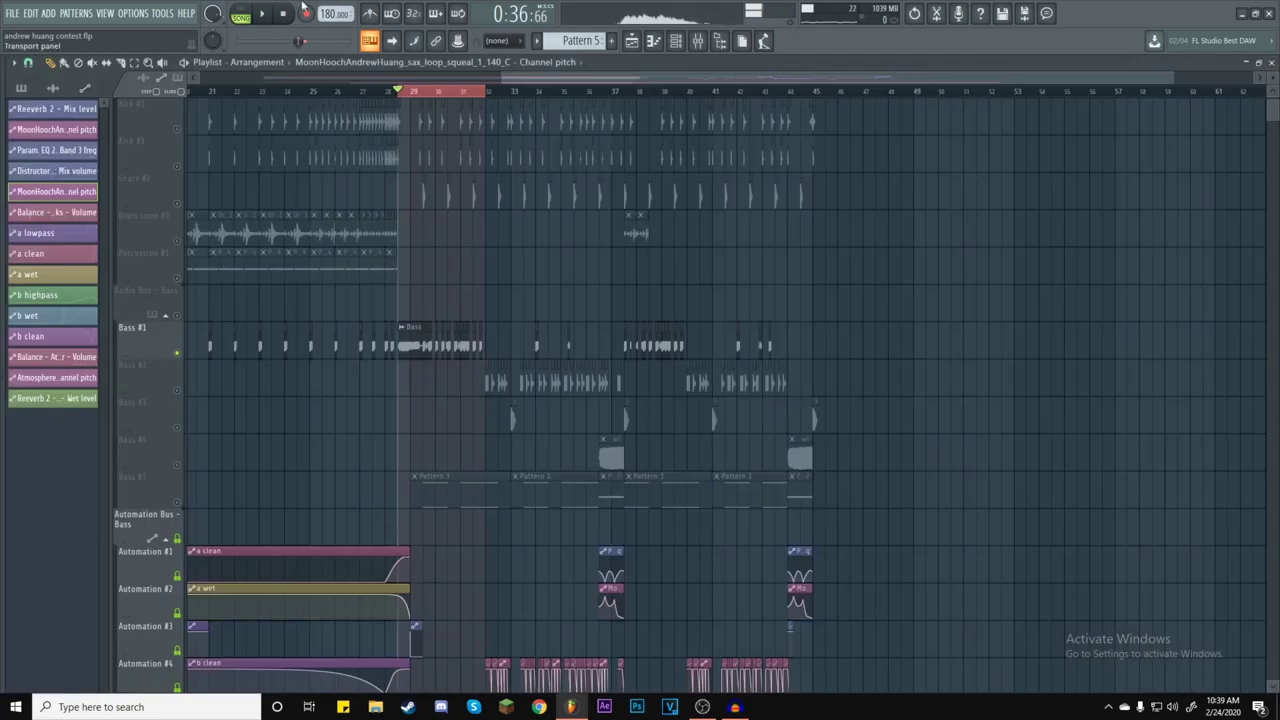
scroll(588, 338, up, 3)
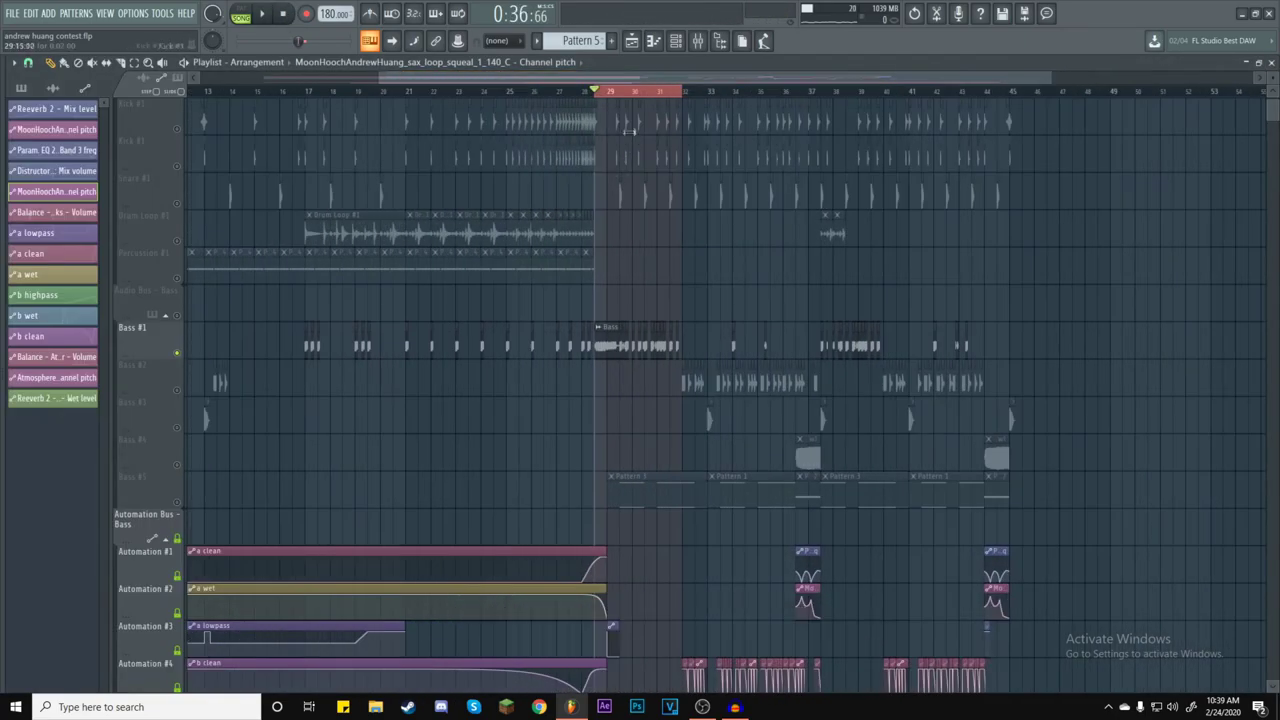
click(588, 338)
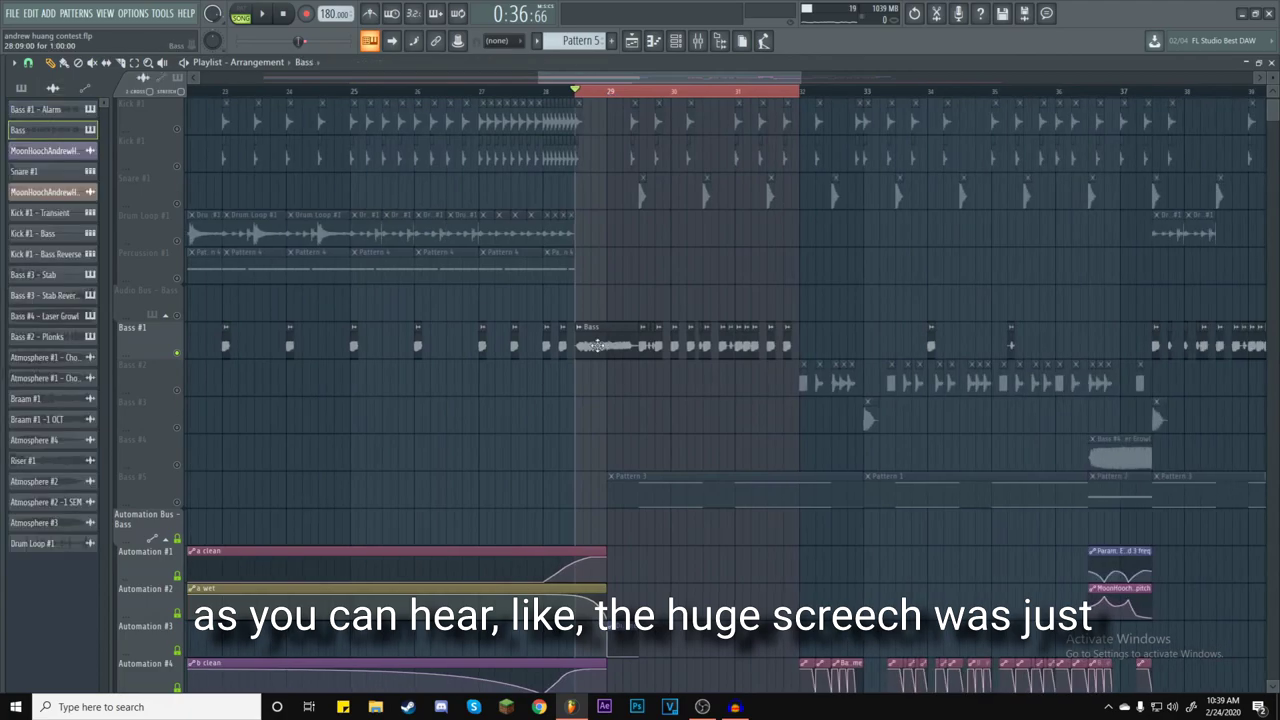
double_click(597, 345)
click(436, 181)
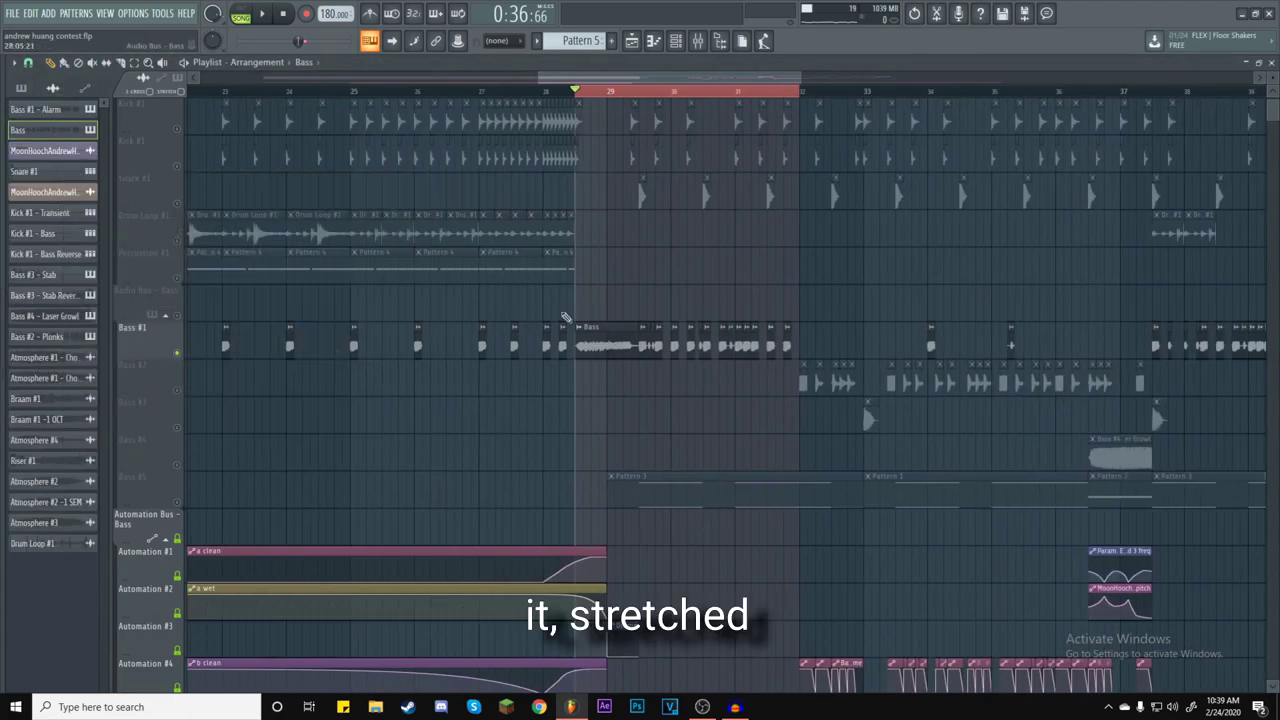
scroll(637, 95, down, 5)
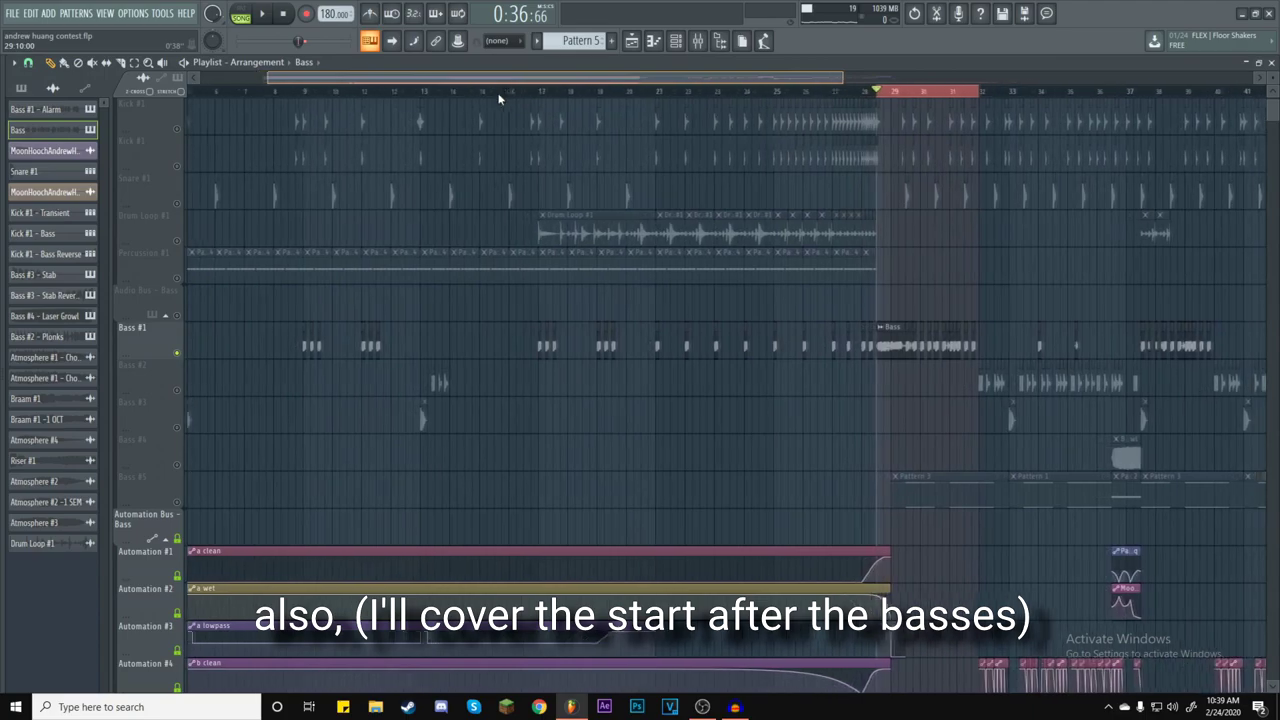
drag(640, 79, 832, 79)
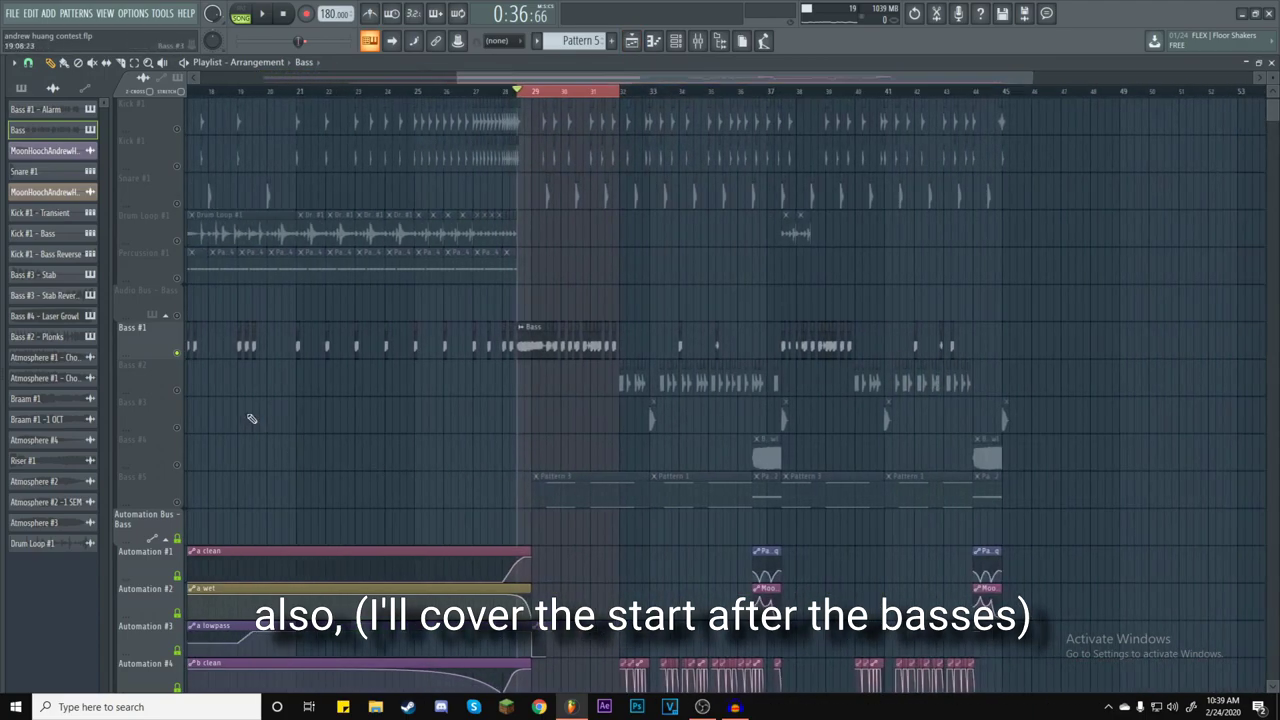
Solo the Bass #2 track and play it from bar 32 and again from bar 40.
click(624, 98)
key(space)
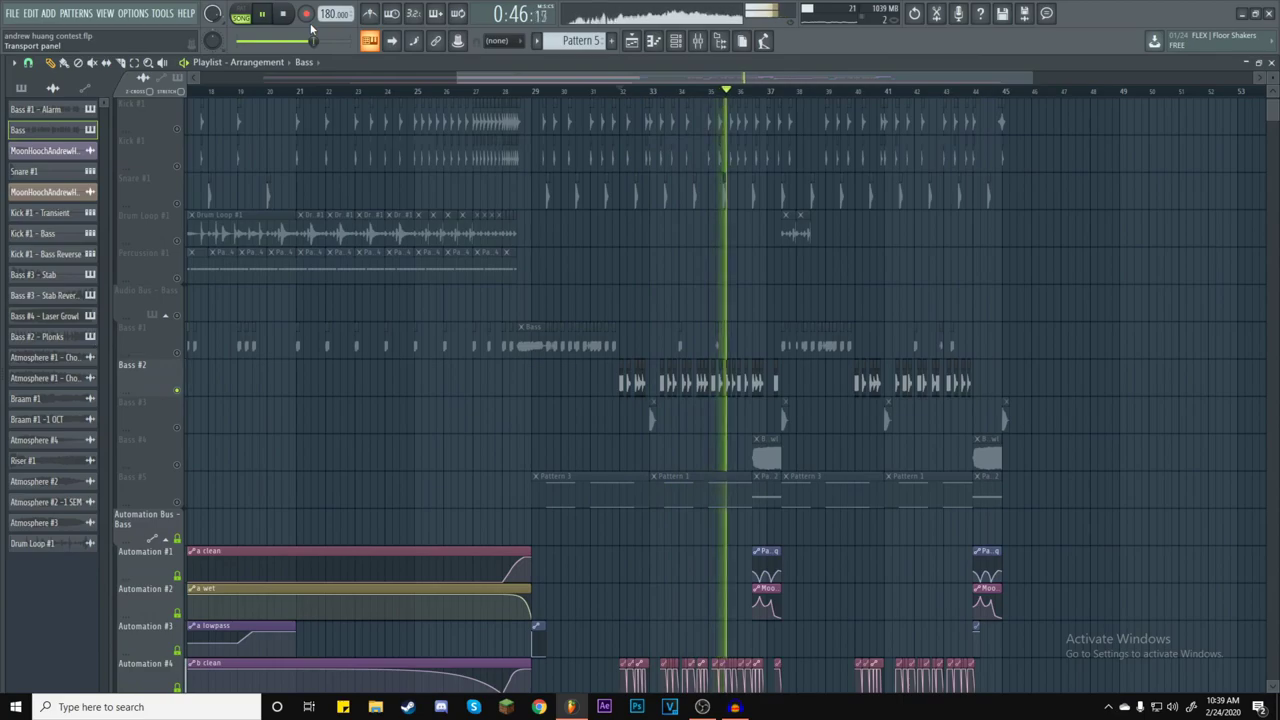
click(858, 91)
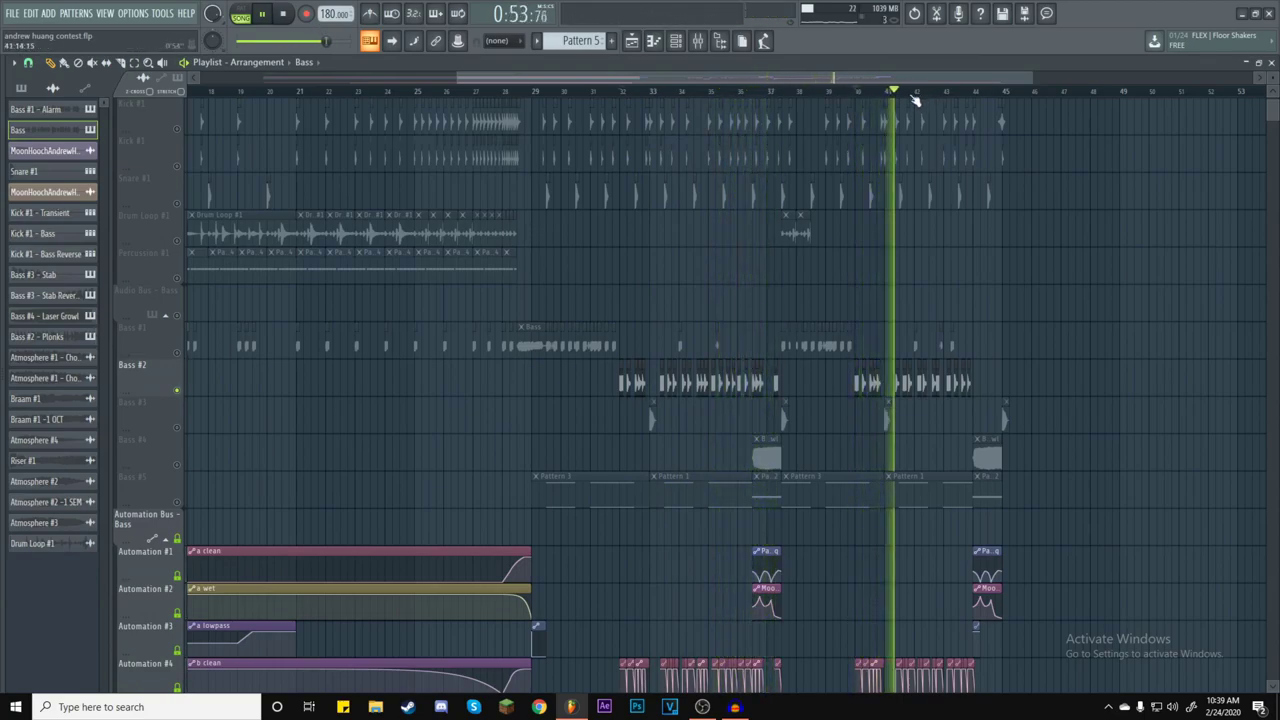
click(291, 16)
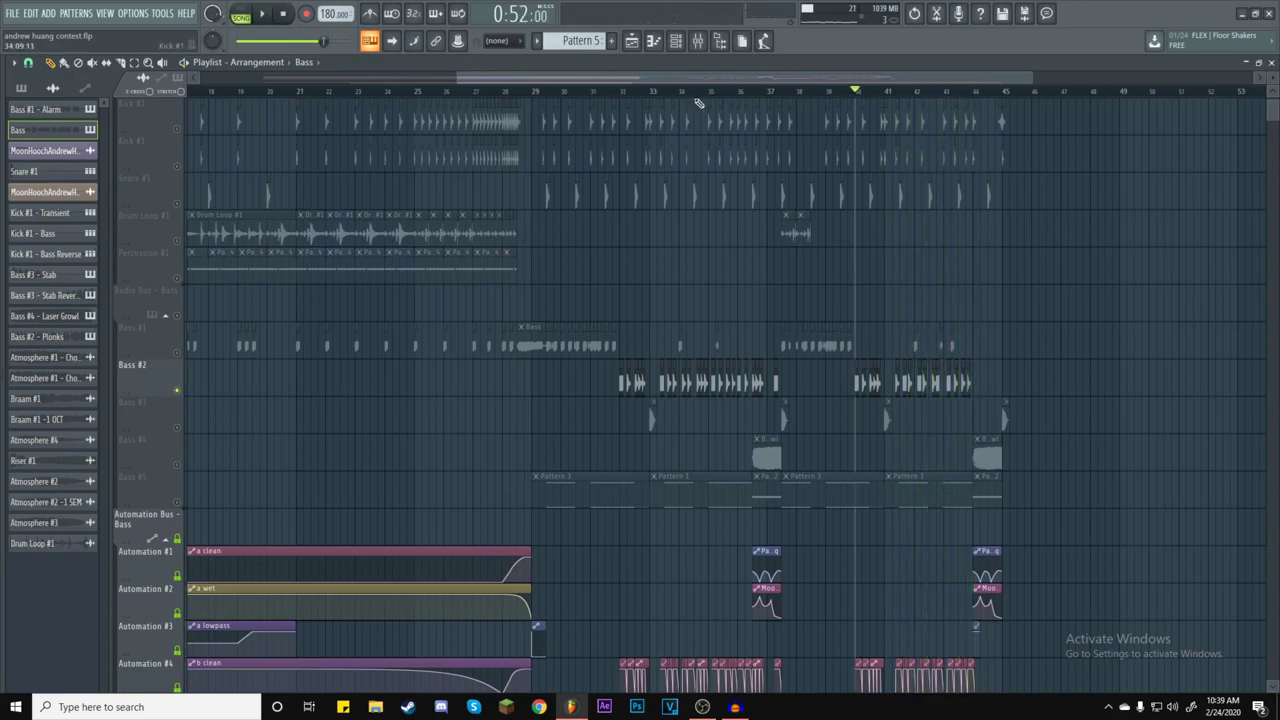
Select a loop range from about bar 33 to bar 37 in the playlist and play it.
scroll(700, 95, right, 3)
drag(530, 96, 645, 100)
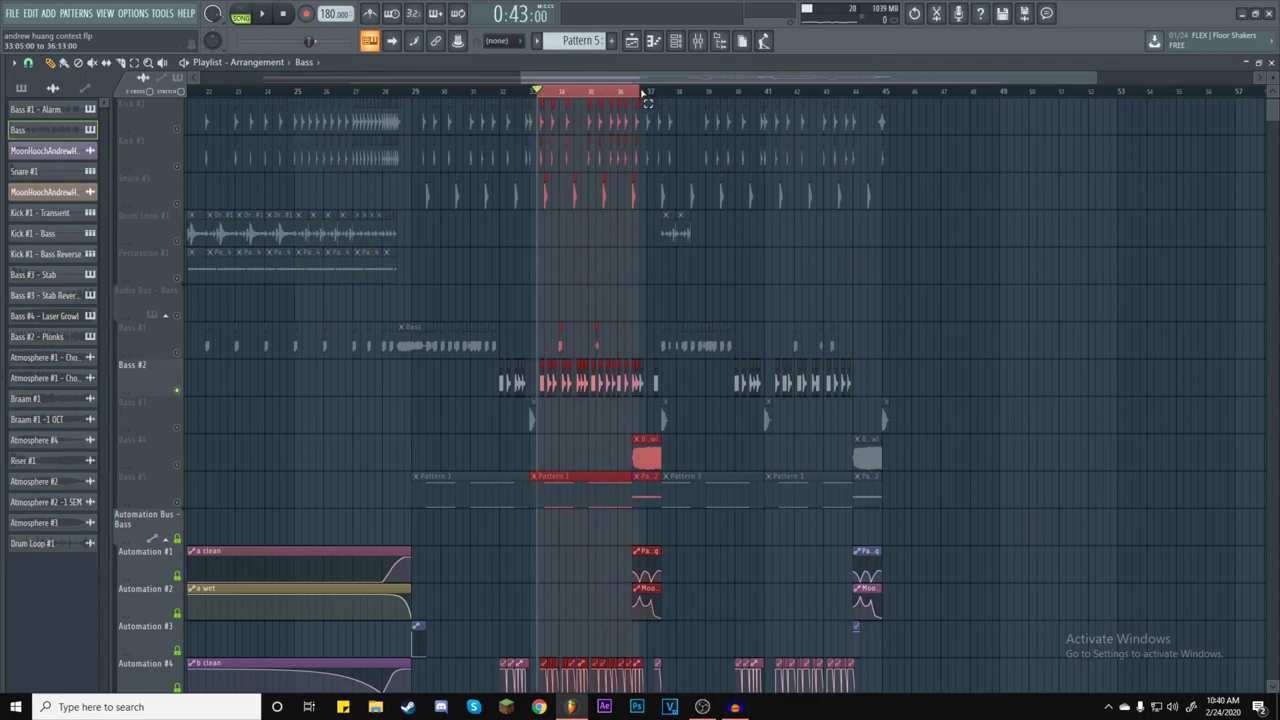
click(260, 14)
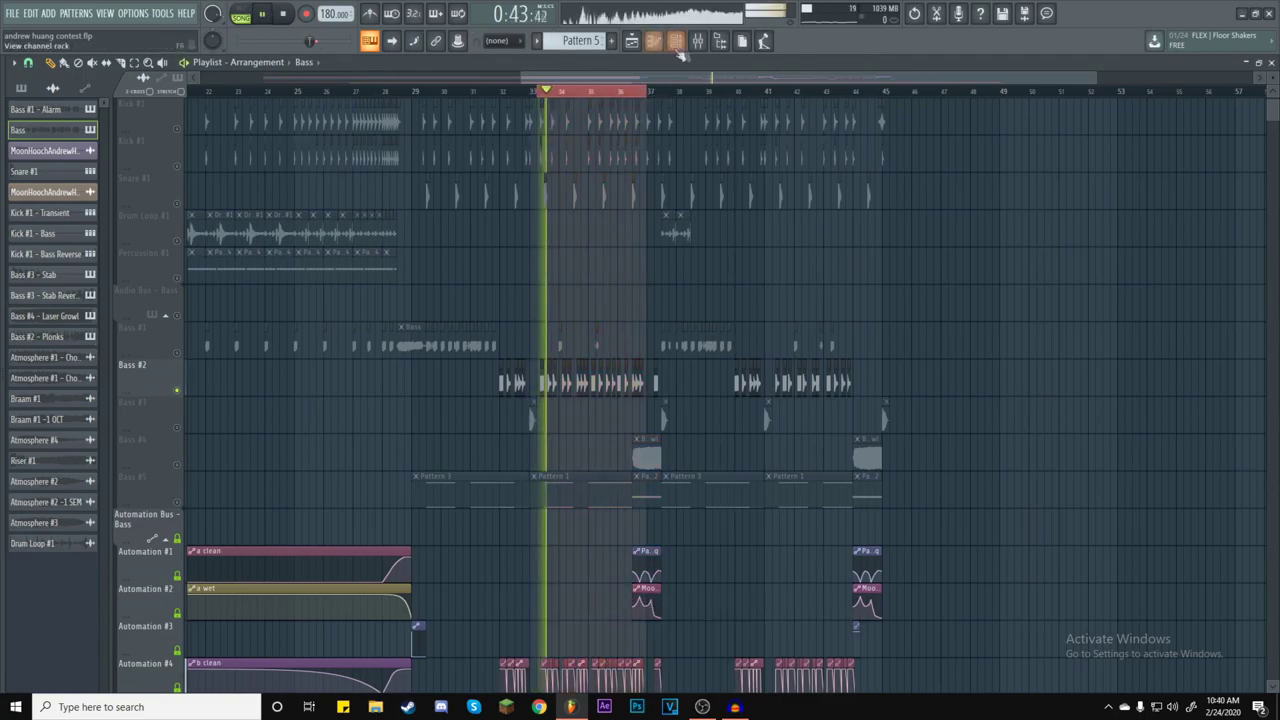
Bypass all effects on the Bass #2 - Plonks mixer track and play the dry bass.
click(699, 41)
click(332, 240)
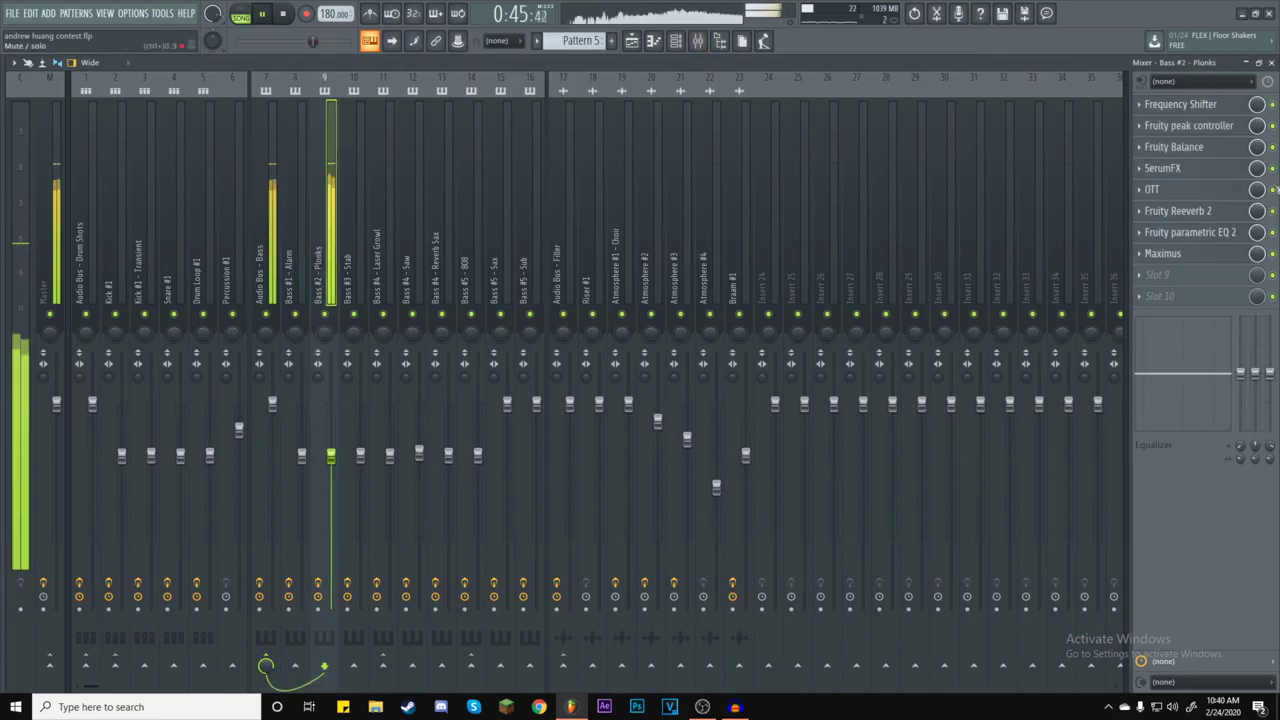
click(285, 15)
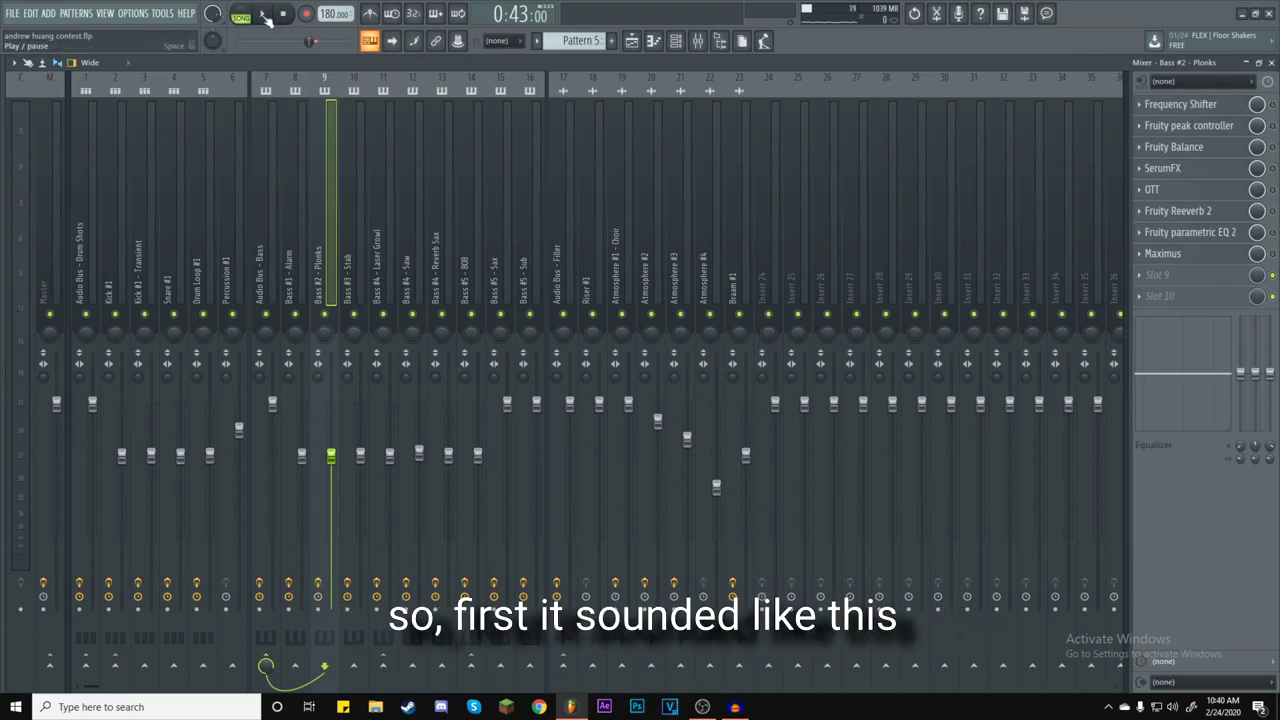
click(264, 16)
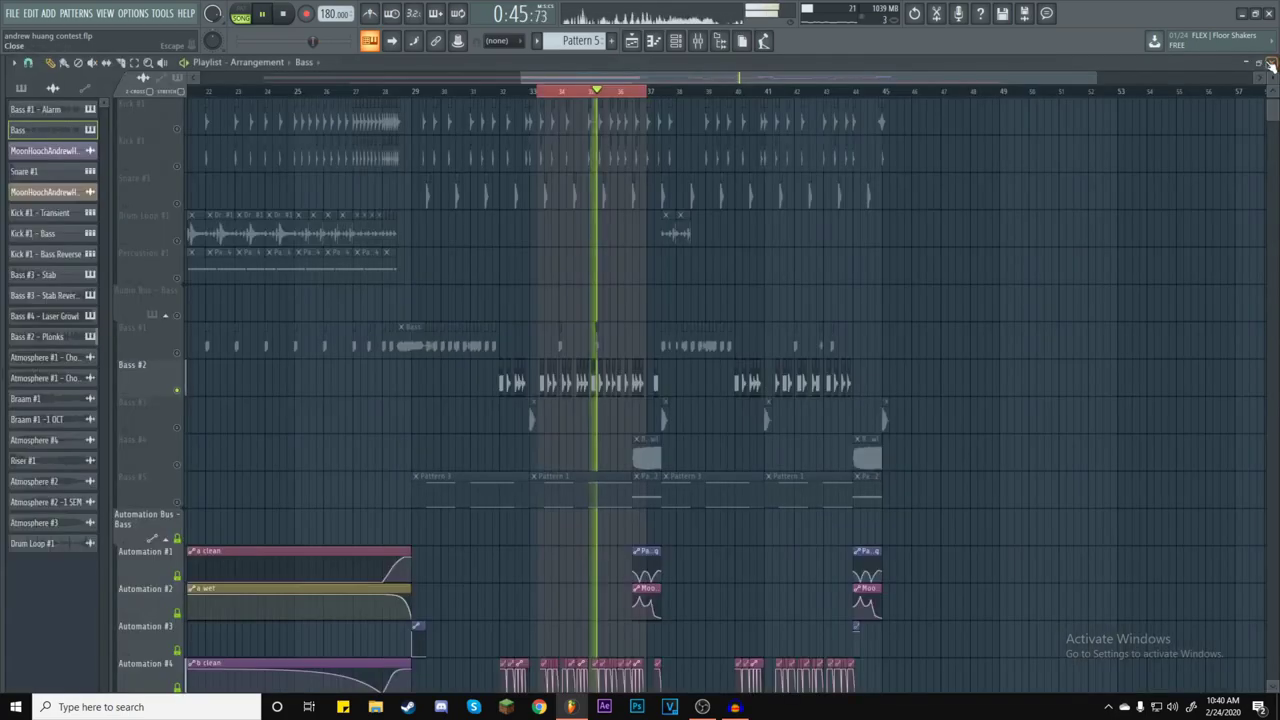
click(690, 42)
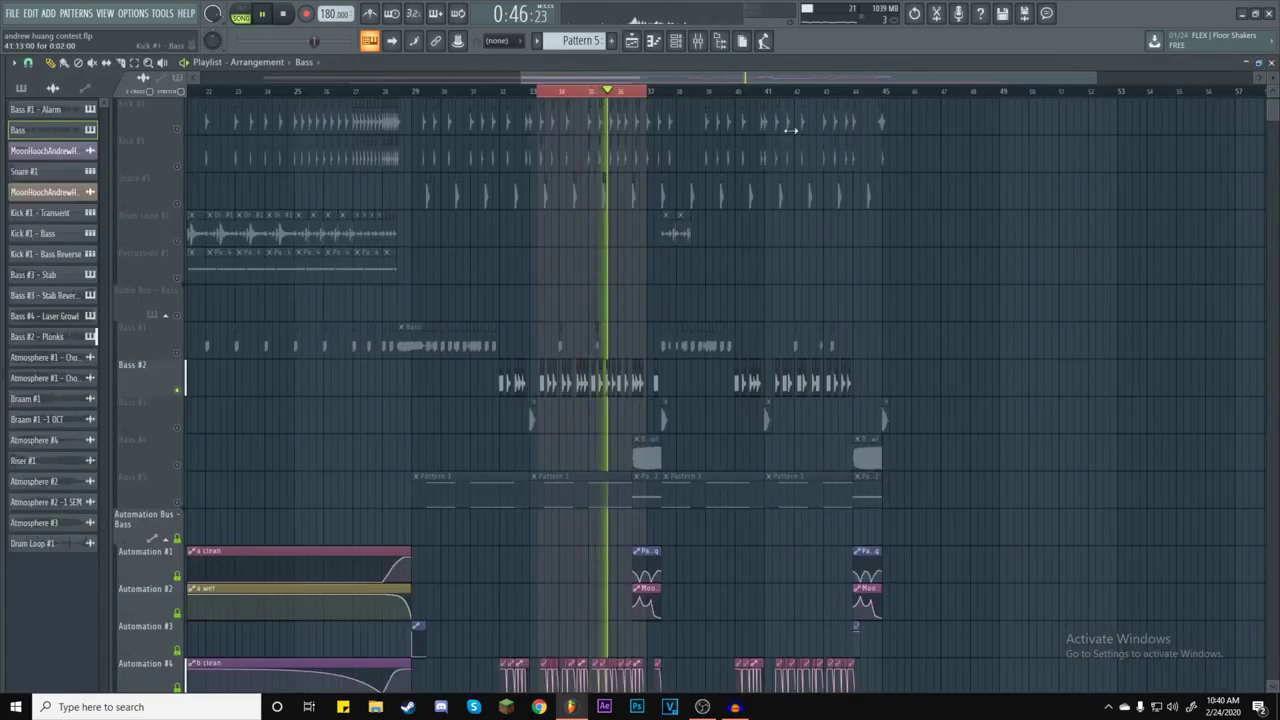
click(688, 44)
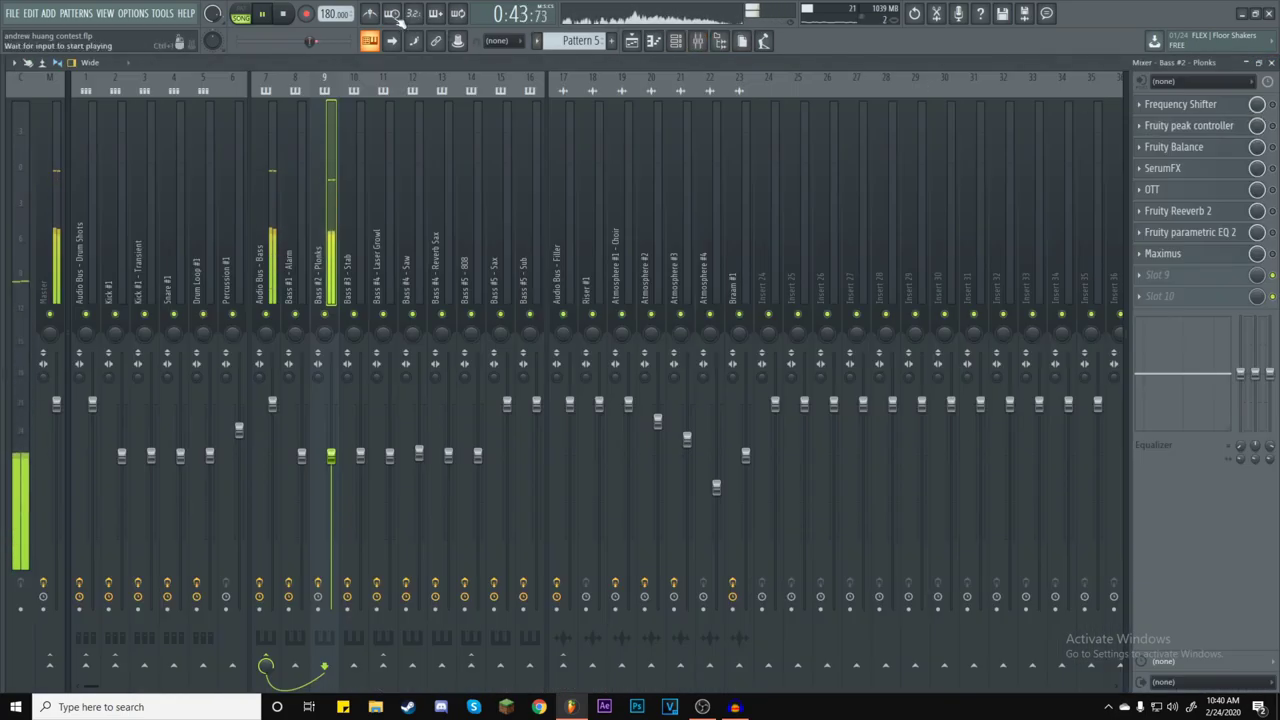
key(space)
Enable Frequency Shifter, Fruity peak controller and Fruity Balance on the Bass #2 - Plonks track, checking their settings and sound.
click(1205, 108)
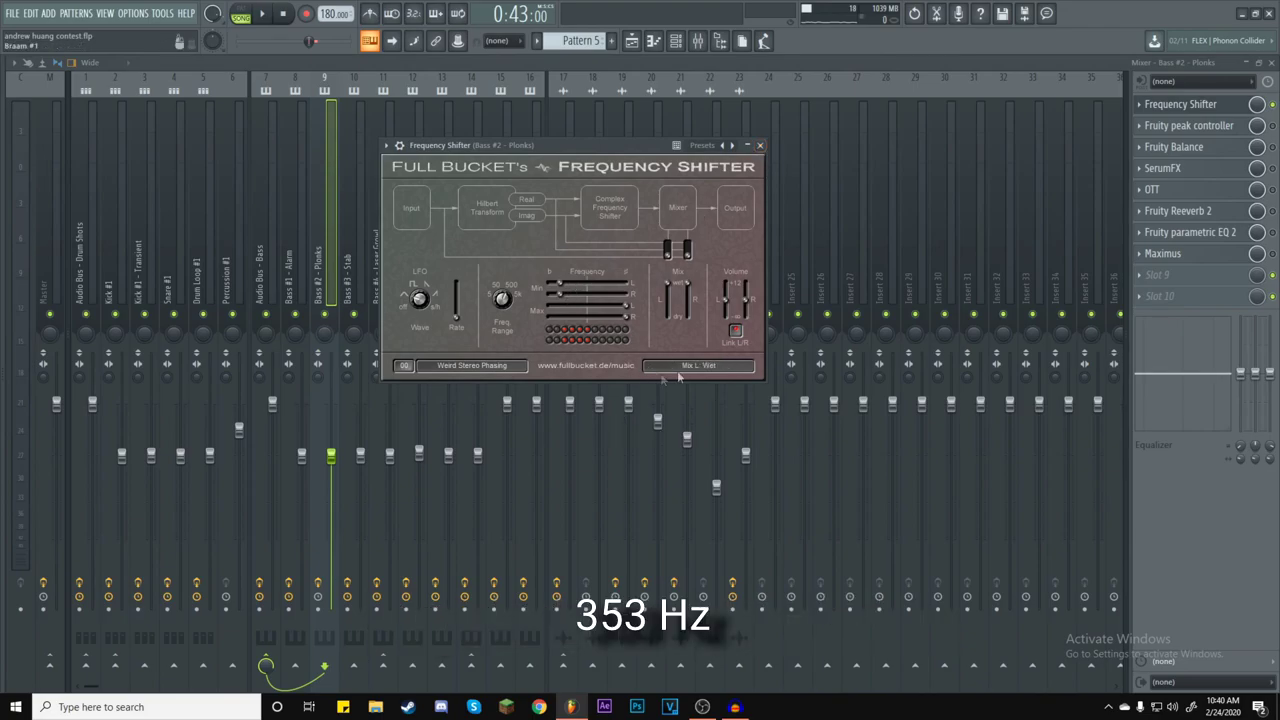
click(762, 145)
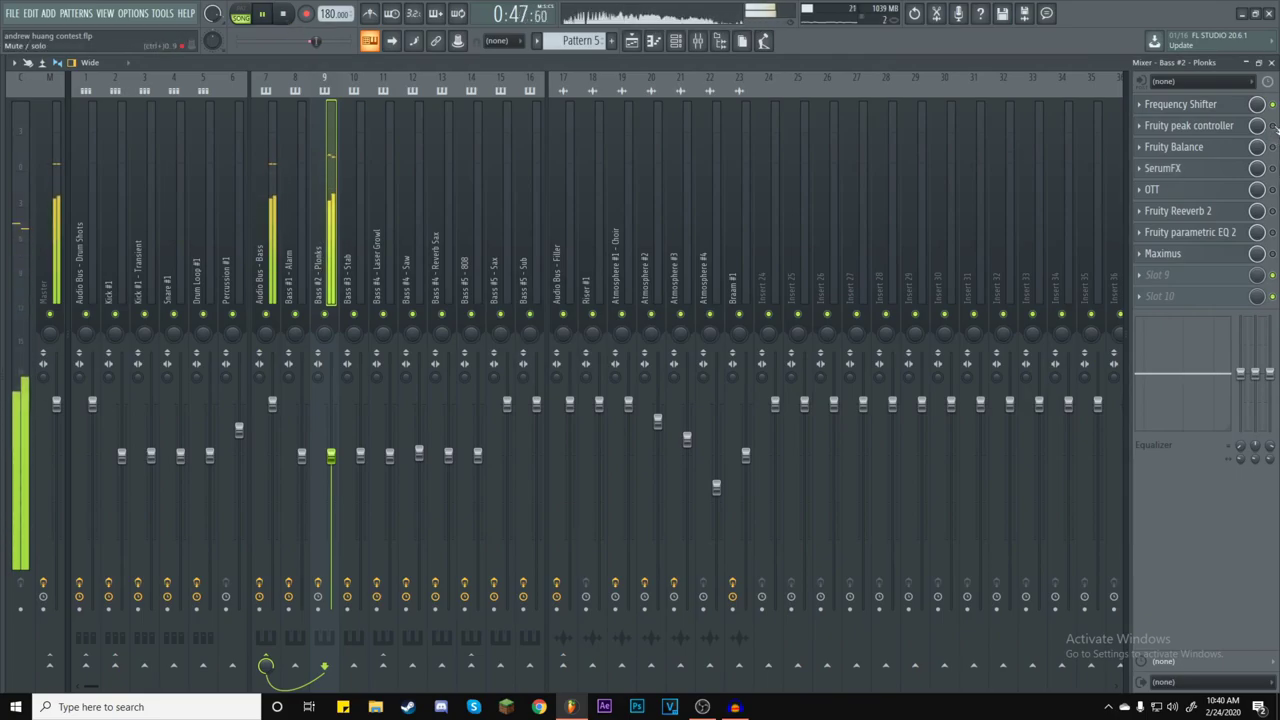
click(1215, 147)
click(1218, 146)
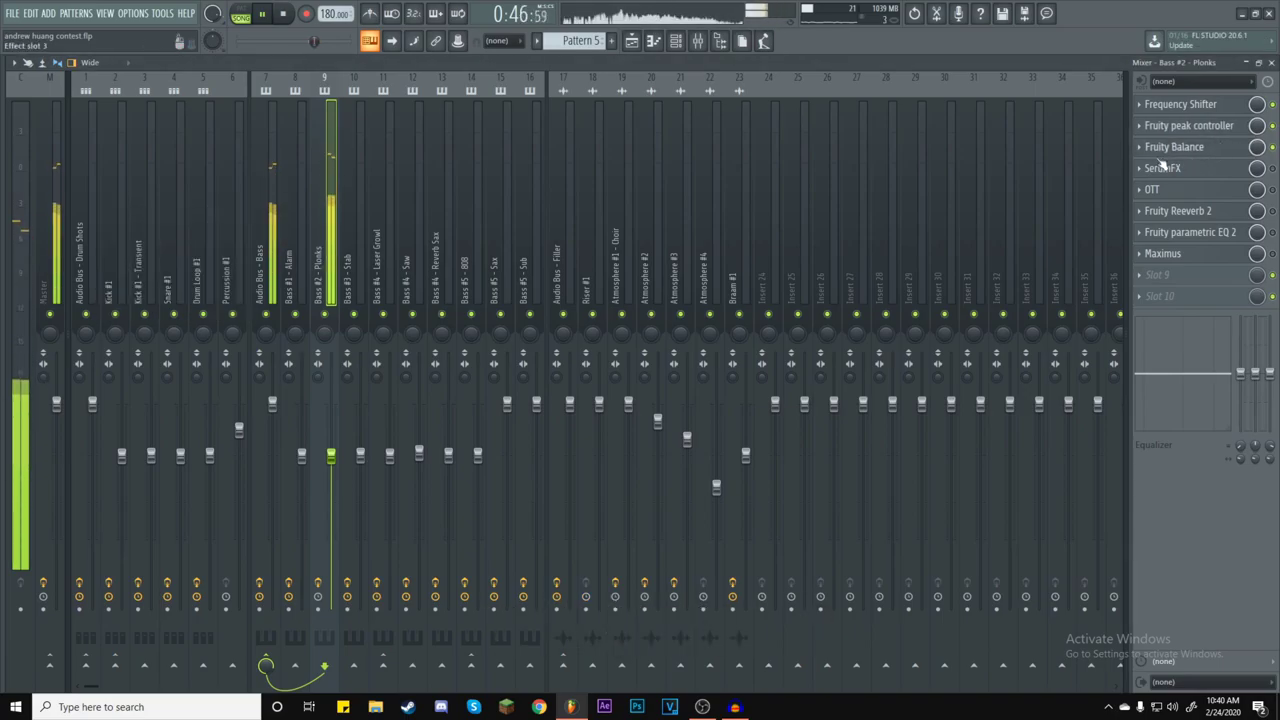
click(1240, 127)
click(1240, 127)
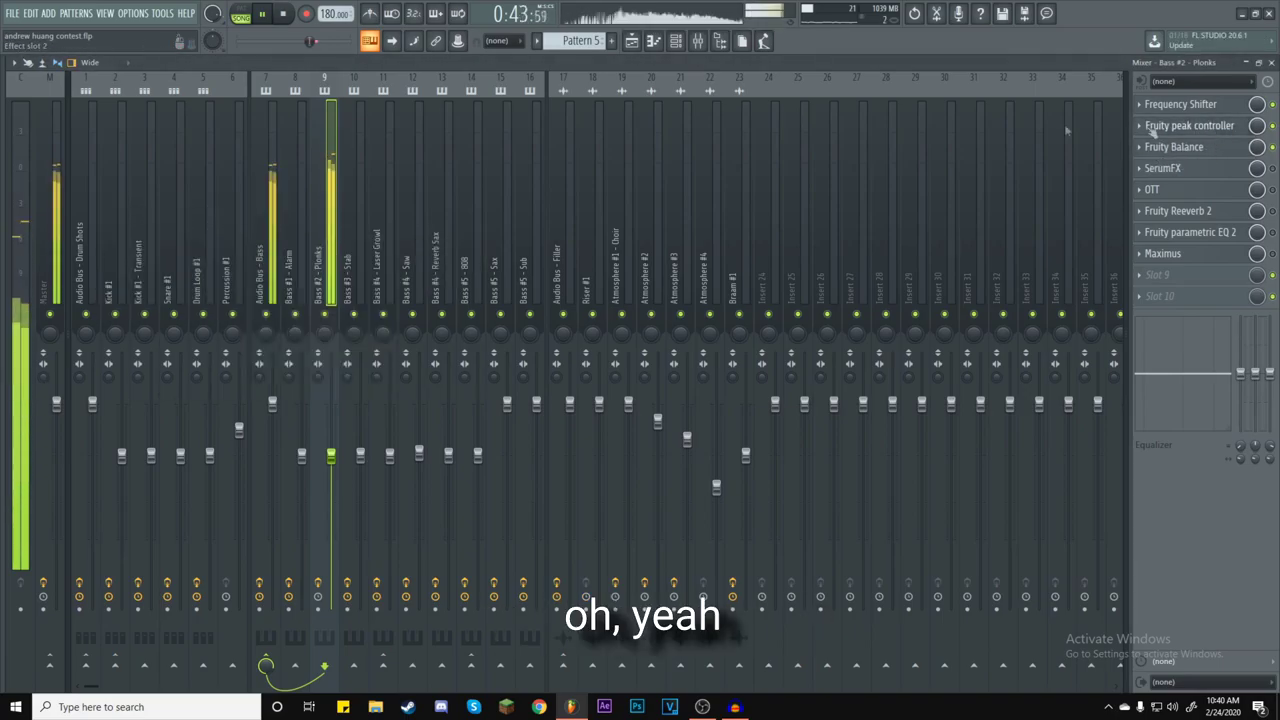
Enable SerumFX on the Bass #2 - Plonks mixer track and switch off its Distortion, Filter and Compressor modules.
key(space)
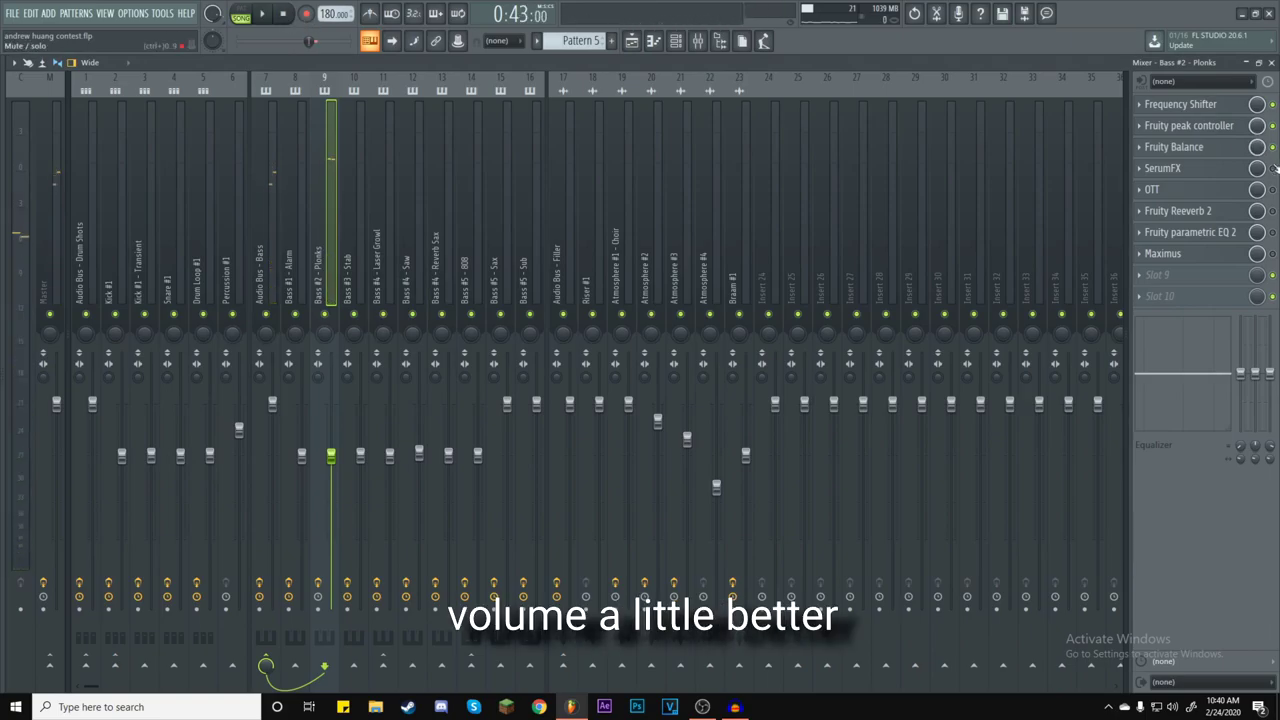
click(1200, 169)
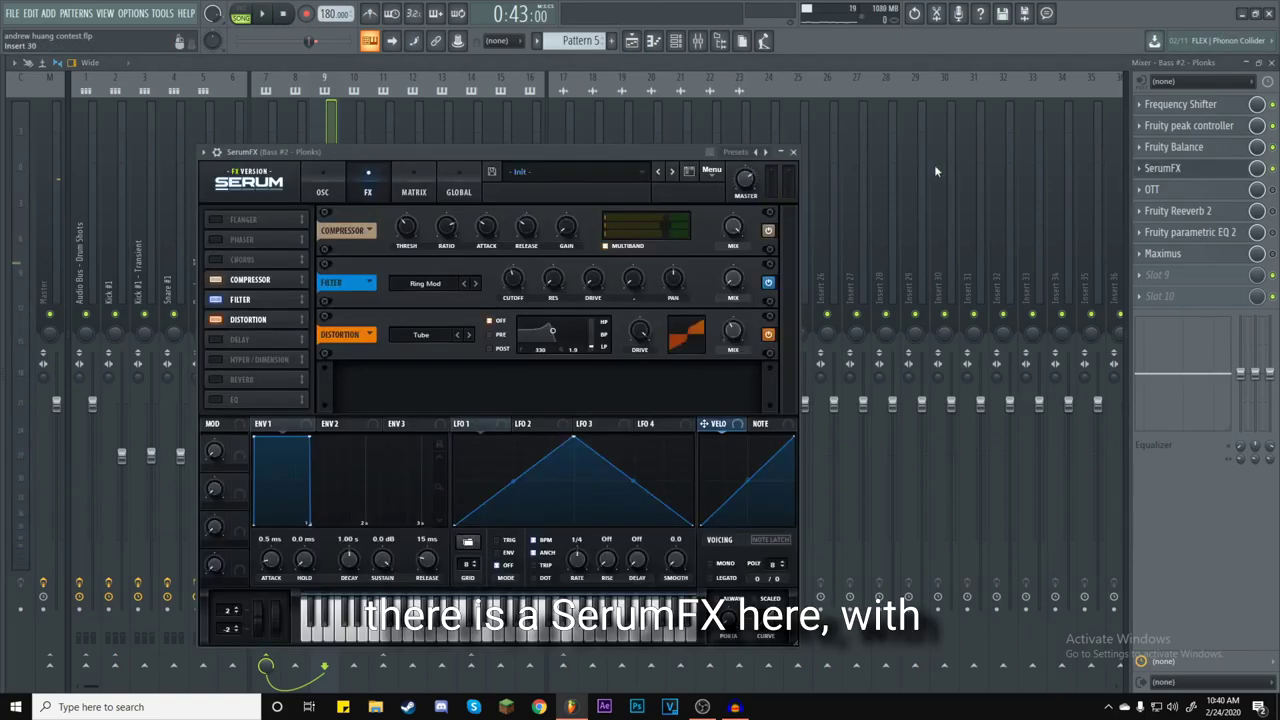
click(215, 319)
click(215, 299)
click(215, 279)
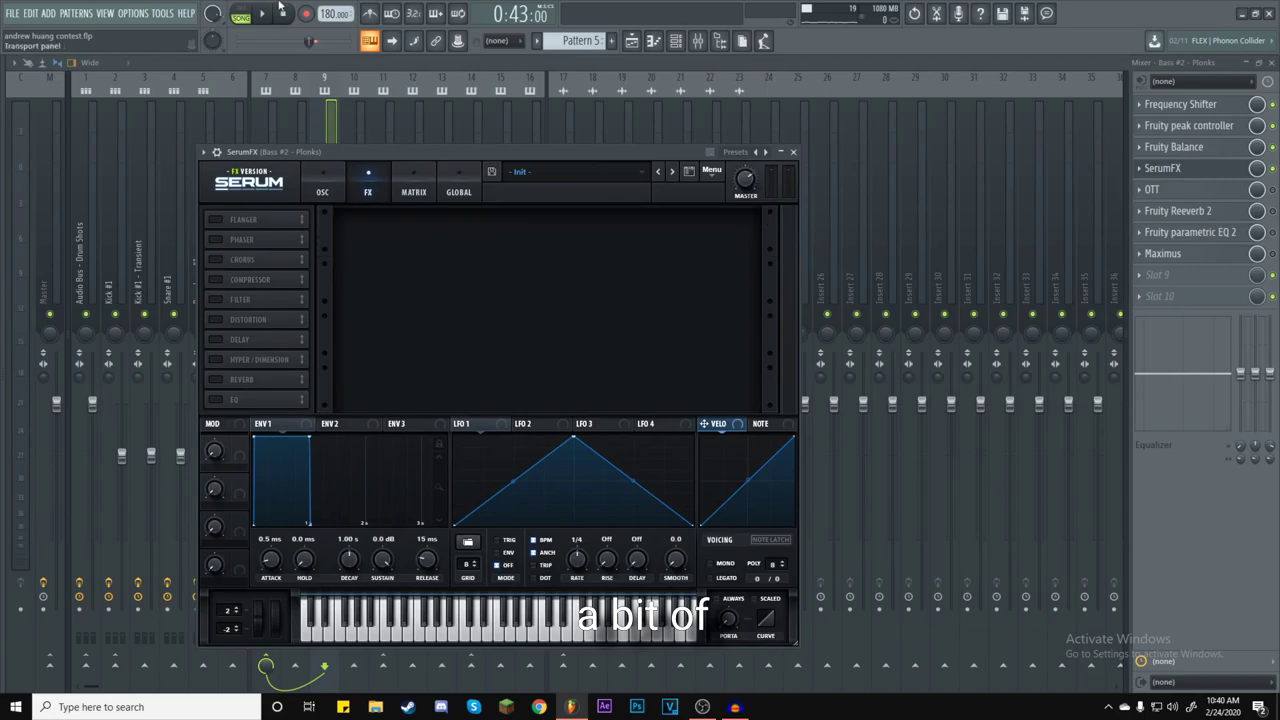
Play the plonks while re-enabling SerumFX's Compressor, Ring Mod Filter and Distortion modules one by one.
key(space)
click(215, 280)
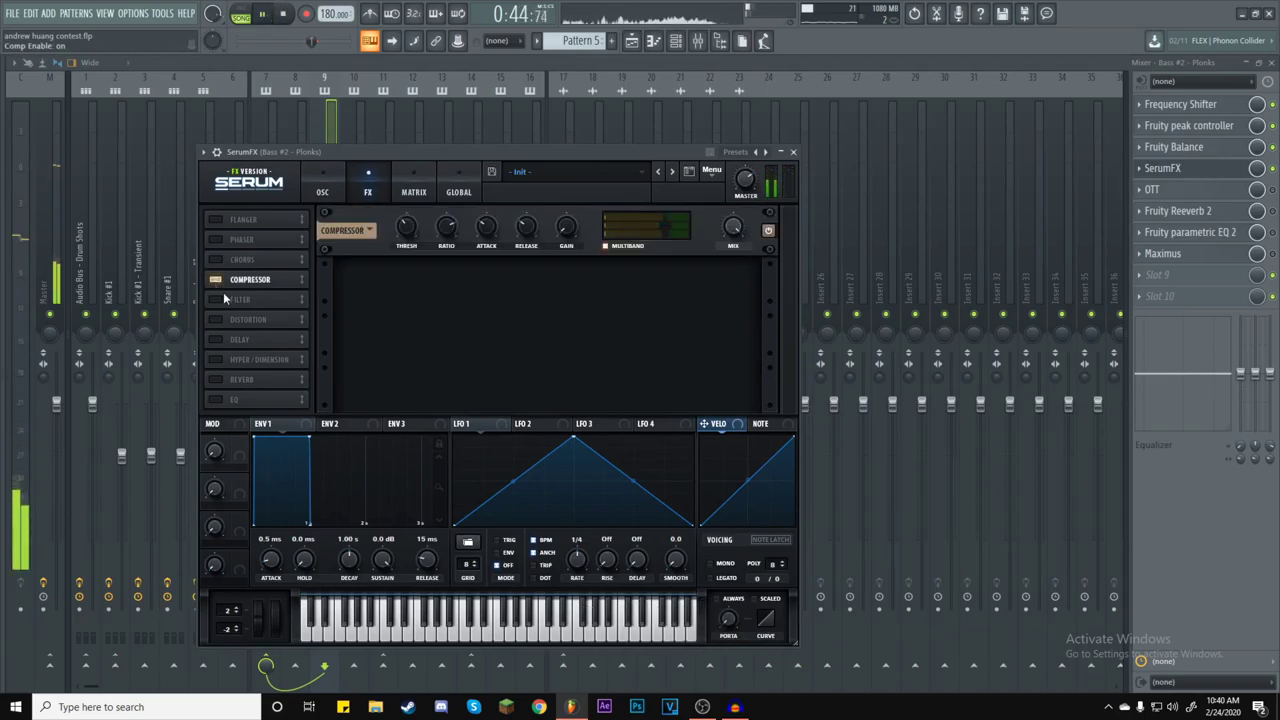
click(215, 299)
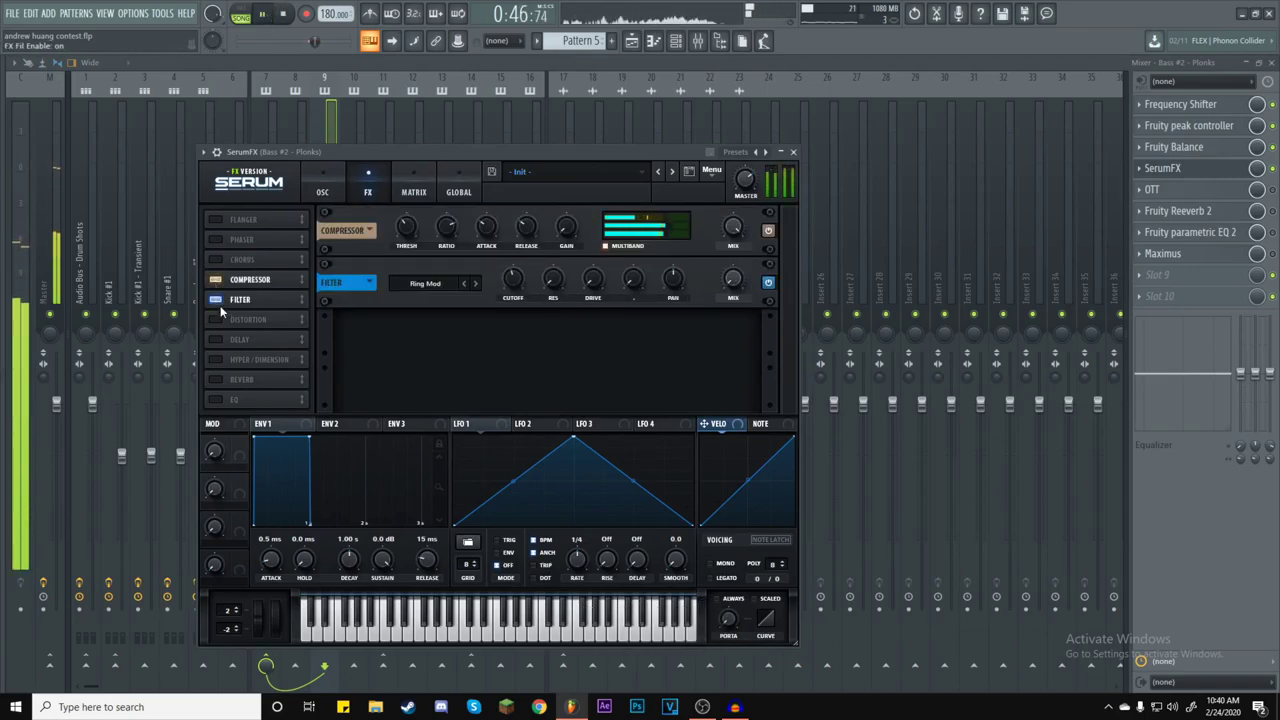
click(215, 319)
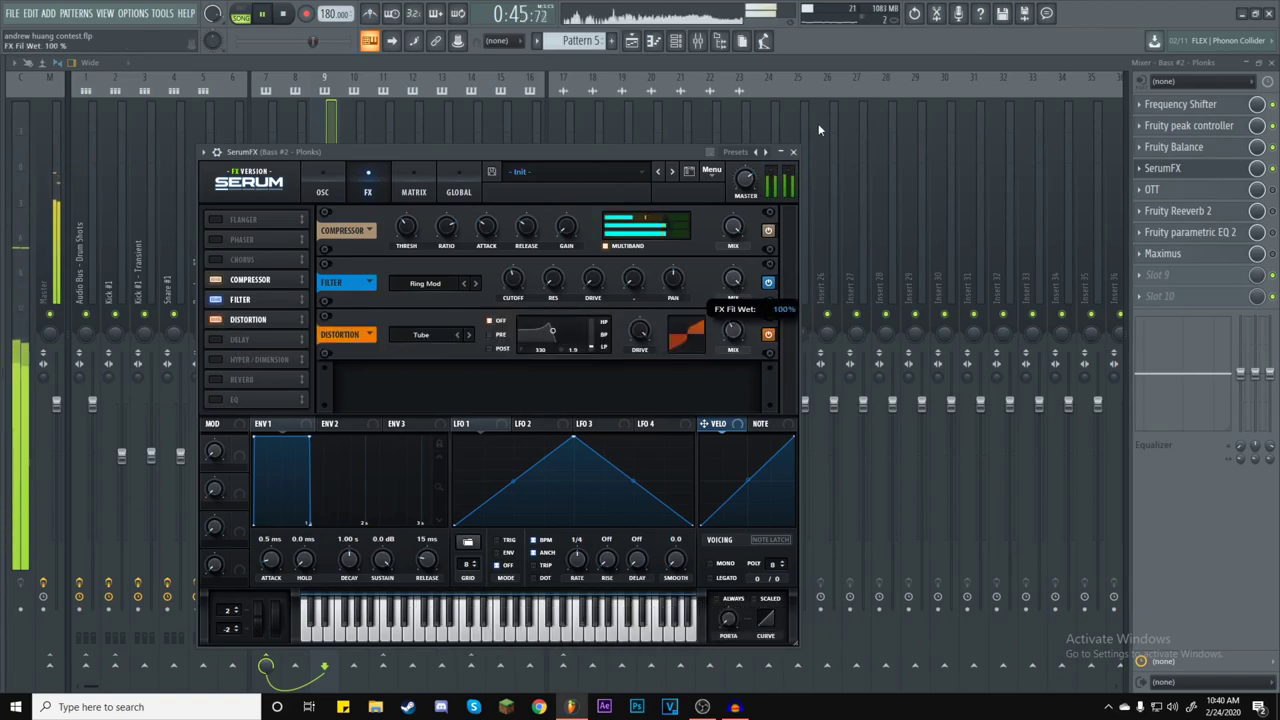
mouse_move(509, 270)
mouse_down()
mouse_move(505, 283)
mouse_move(507, 269)
mouse_up()
click(472, 282)
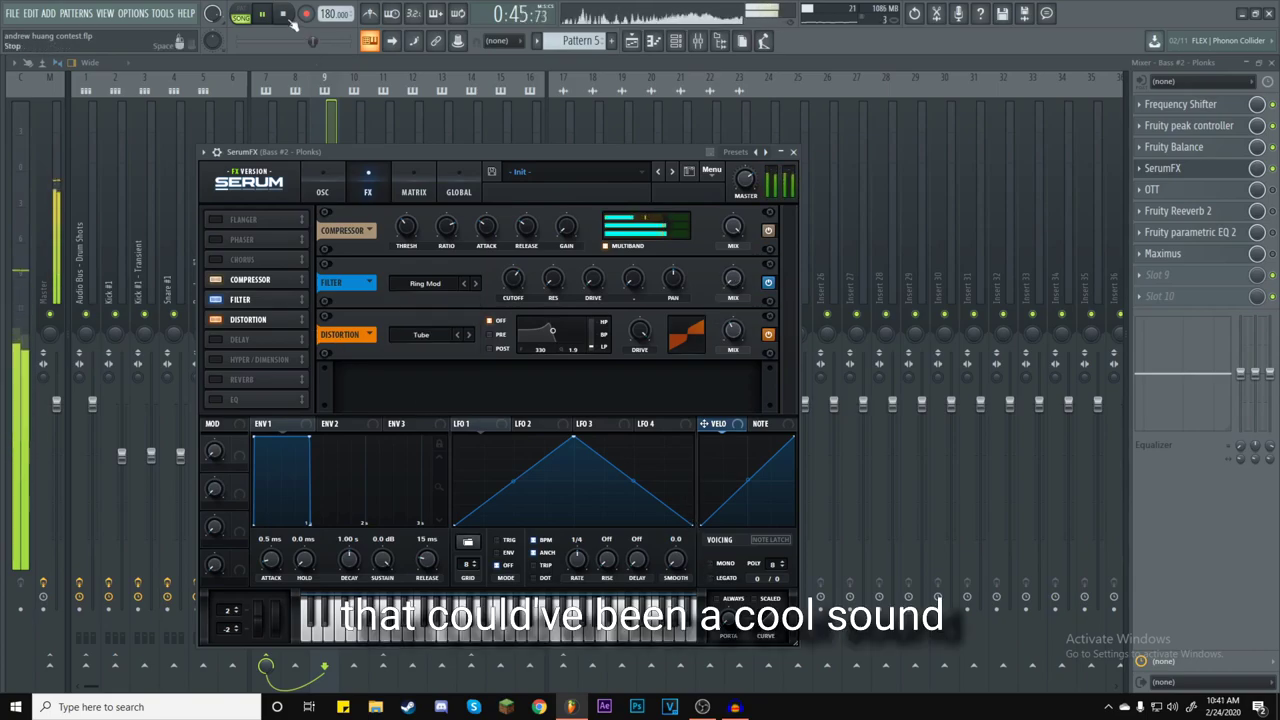
key(space)
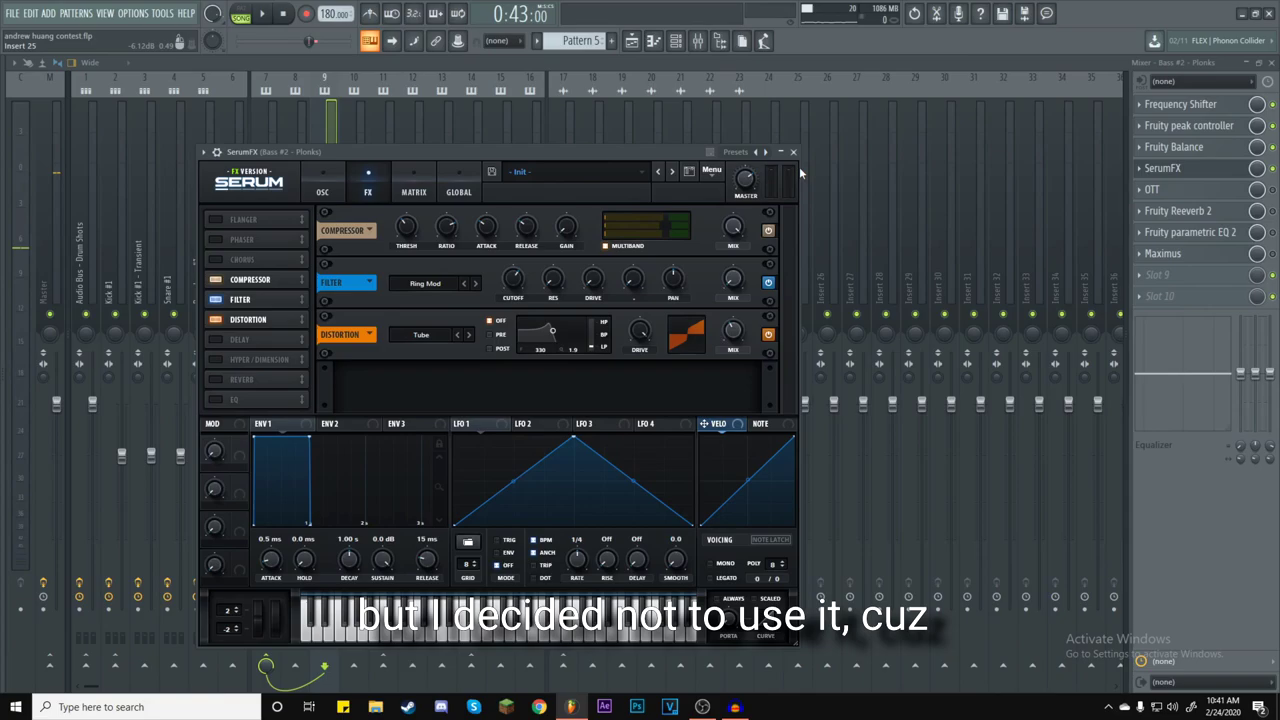
click(794, 153)
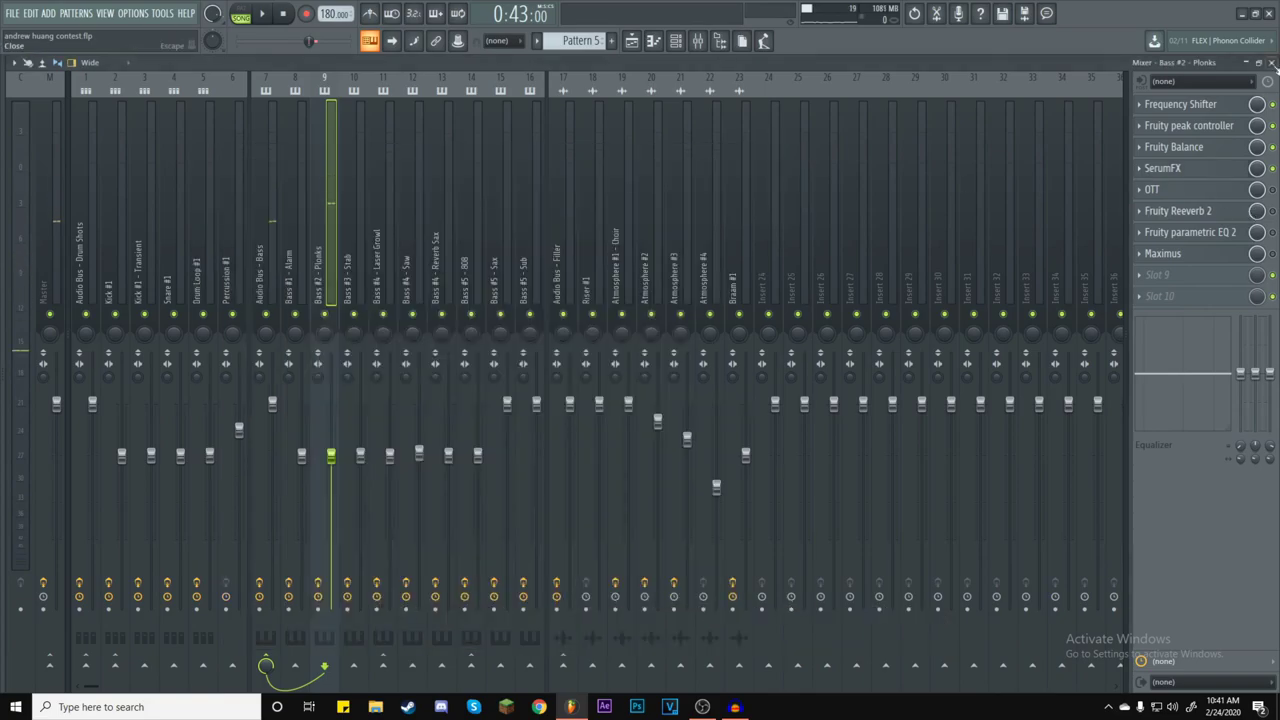
Enable OTT and Fruity Reeverb 2 on the Bass #2 - Plonks track and play the result.
key(F5)
key(F5)
click(1208, 192)
click(1208, 192)
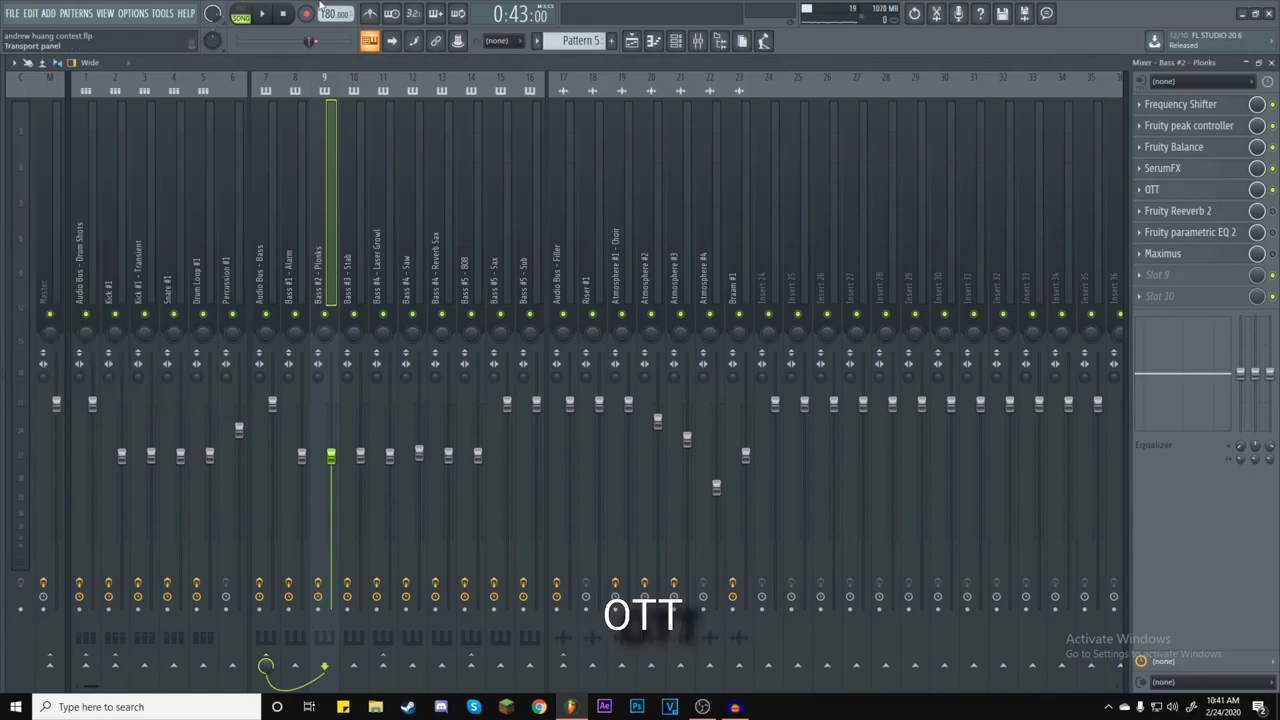
key(space)
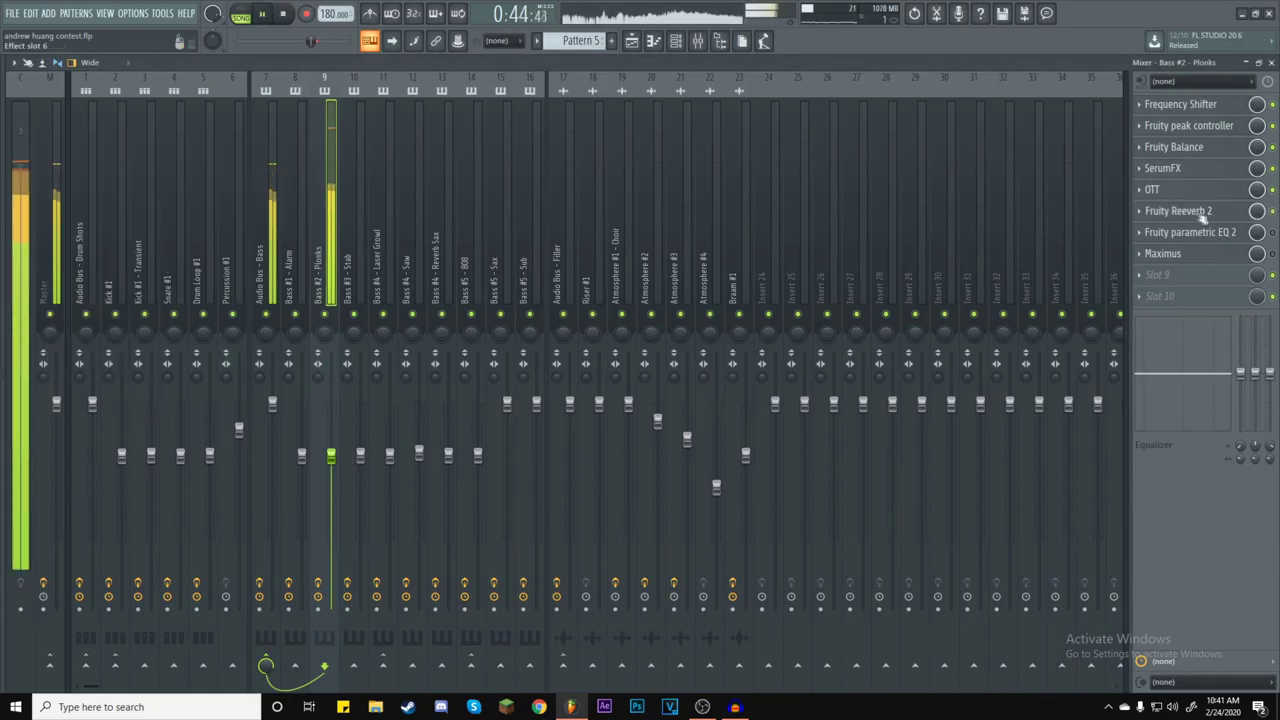
click(286, 14)
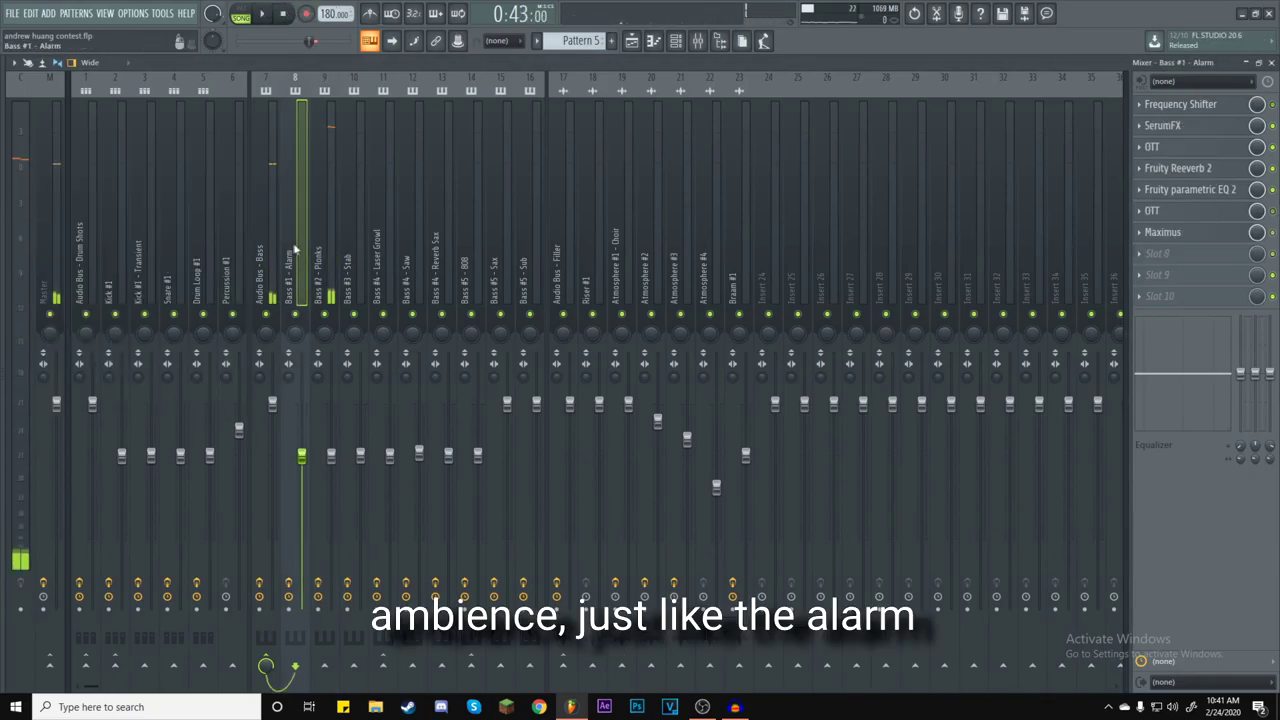
Enable Fruity parametric EQ 2 and Maximus on the Bass #2 - Plonks track, checking their settings, and play the full effect chain.
click(1221, 236)
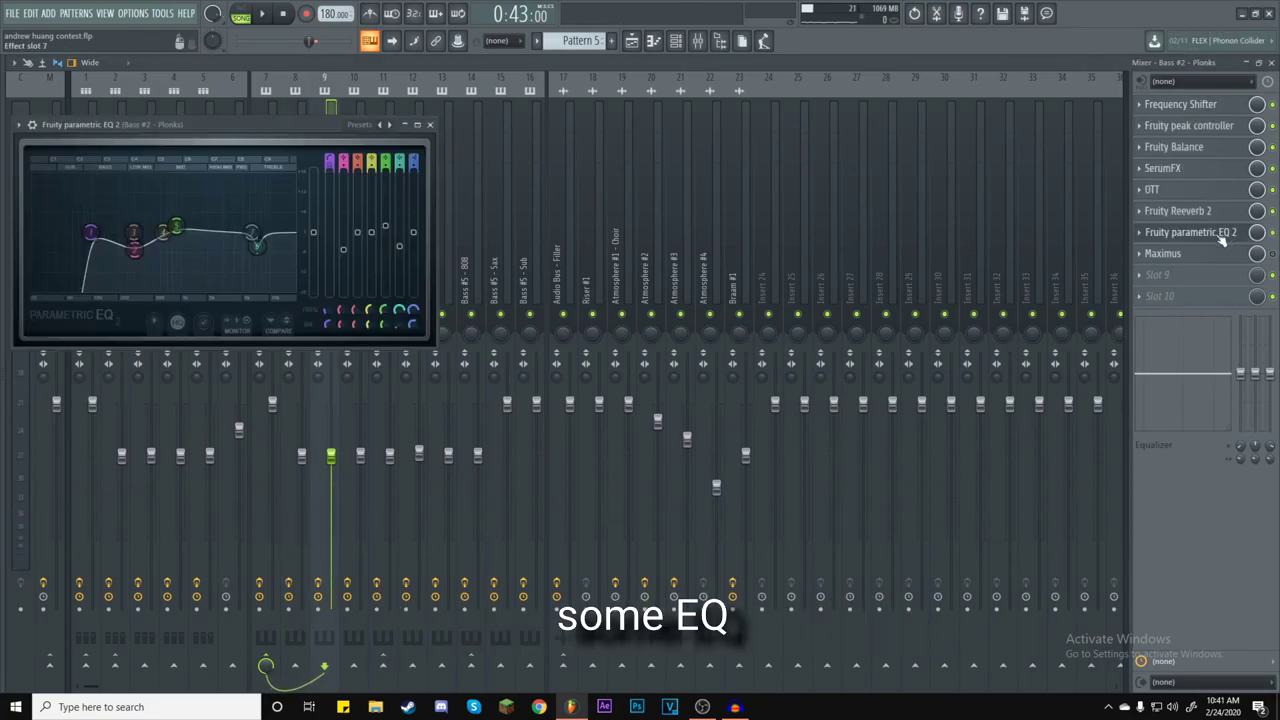
click(1221, 236)
click(1200, 254)
click(1200, 254)
click(263, 15)
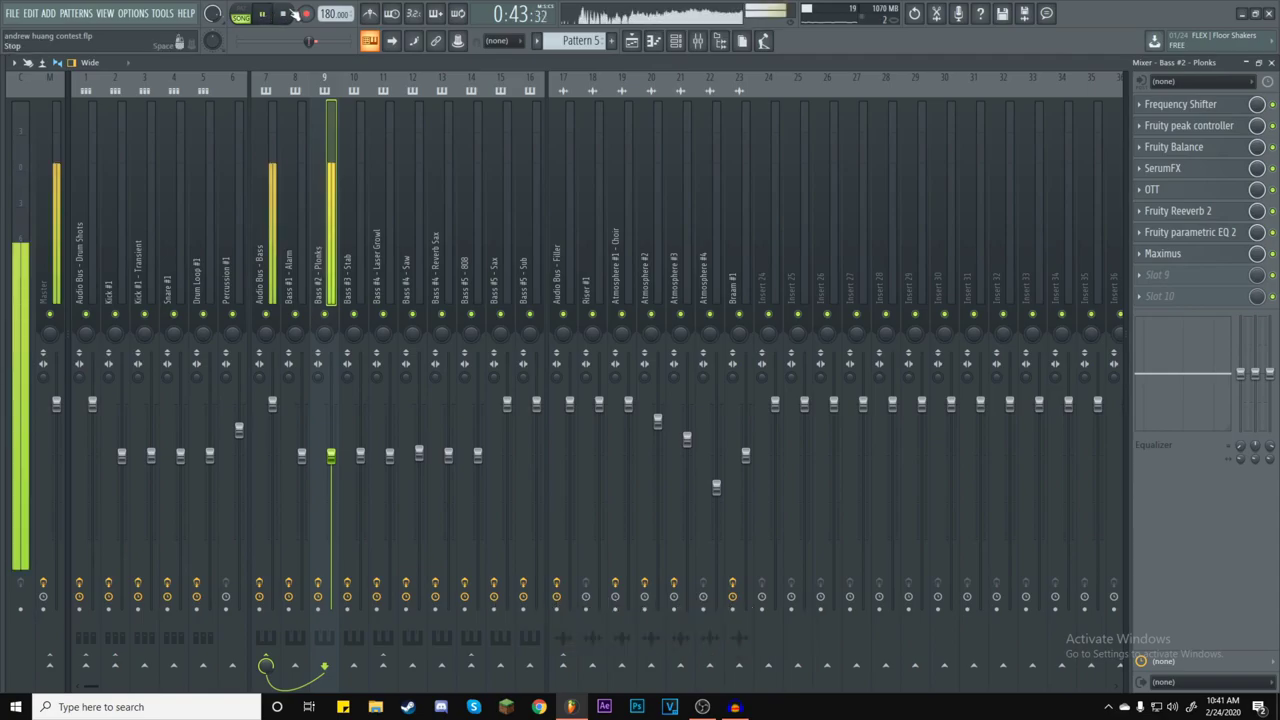
click(1271, 62)
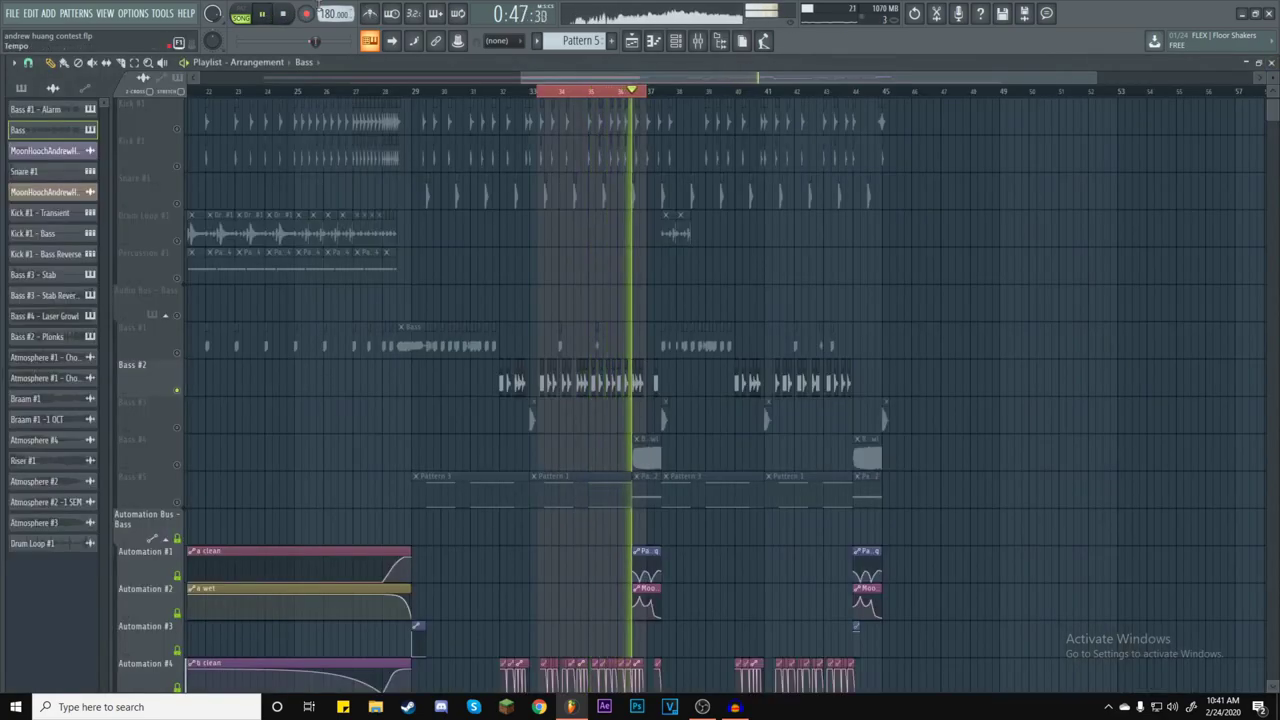
key(space)
Solo the Bass #3 track in the playlist and replace the loop range with a playback position at bar 33.
click(704, 44)
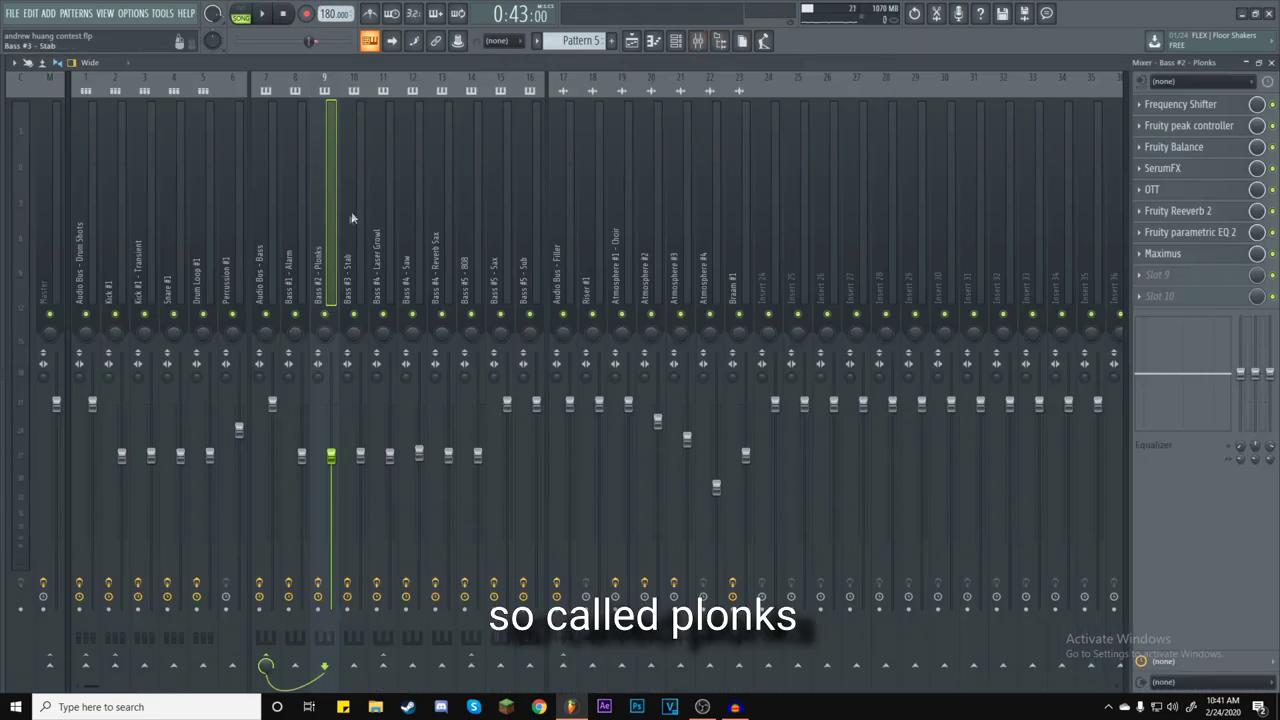
click(1271, 62)
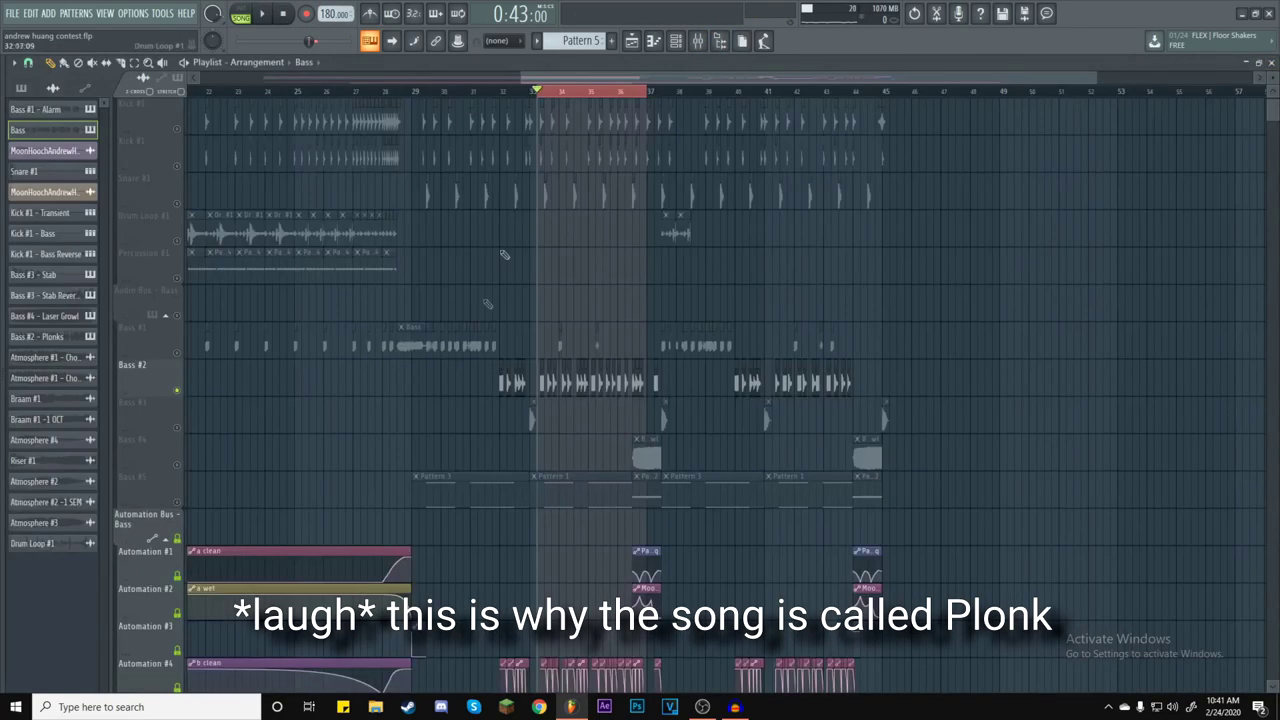
scroll(490, 320, down, 4)
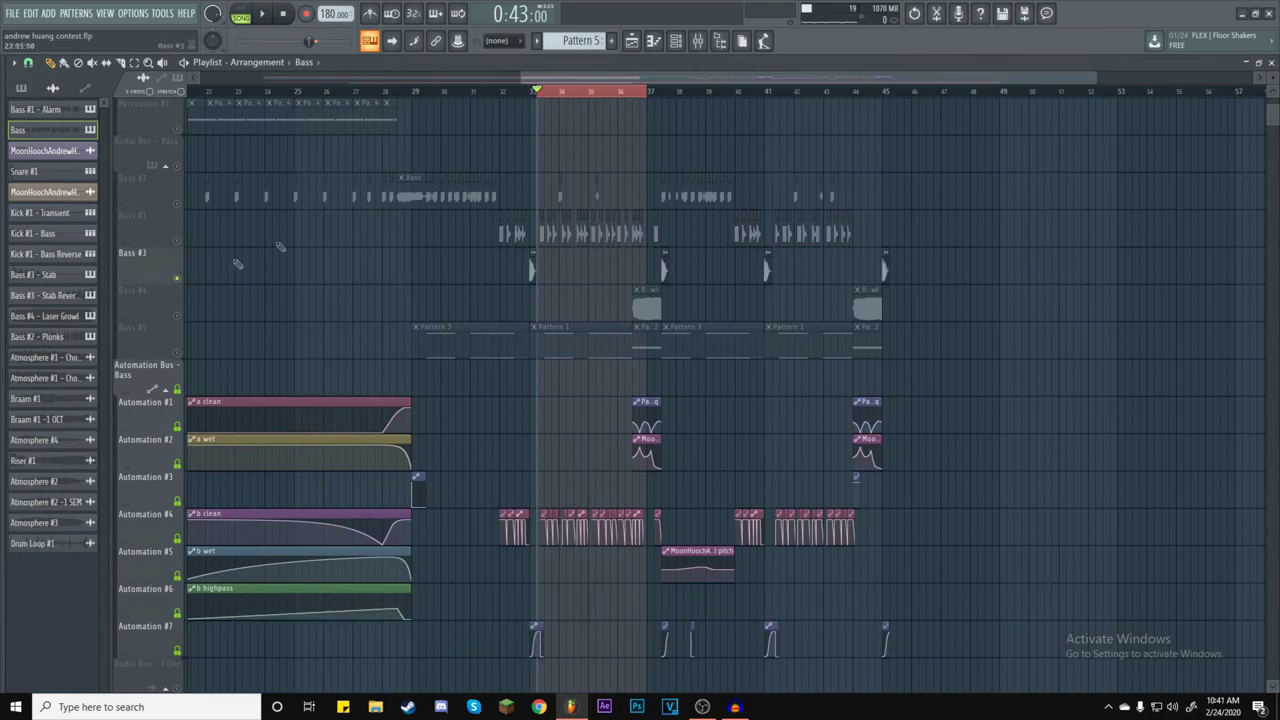
click(537, 97)
scroll(708, 171, up, 5)
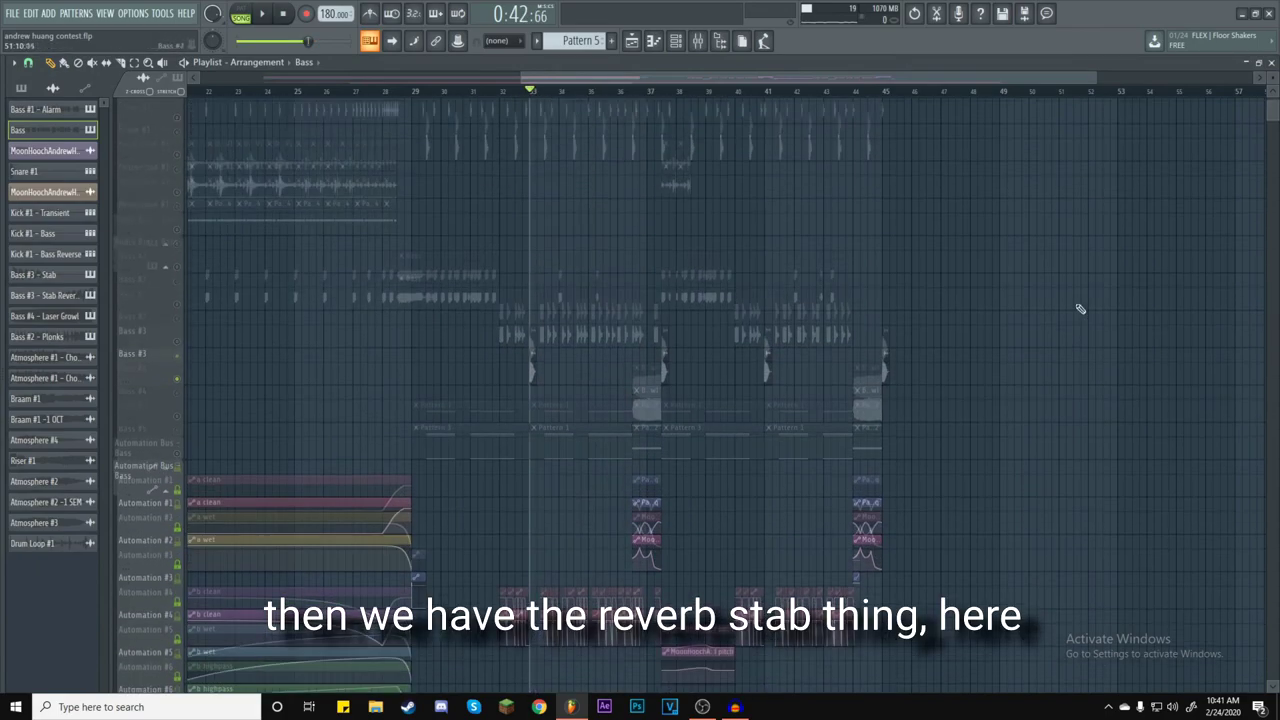
Select the Bass #3 - Stab mixer track, play the soloed stab around bars 33 and 37, and view its clips near the song's start.
click(698, 42)
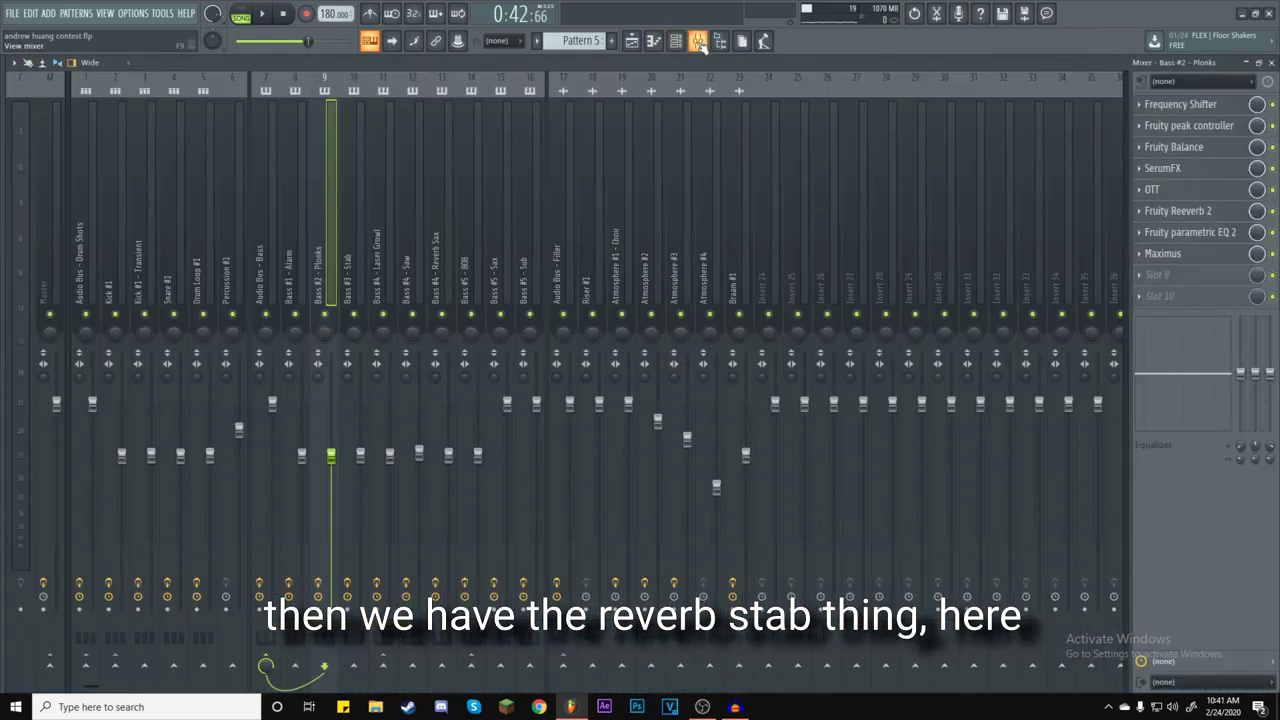
click(351, 240)
click(1271, 62)
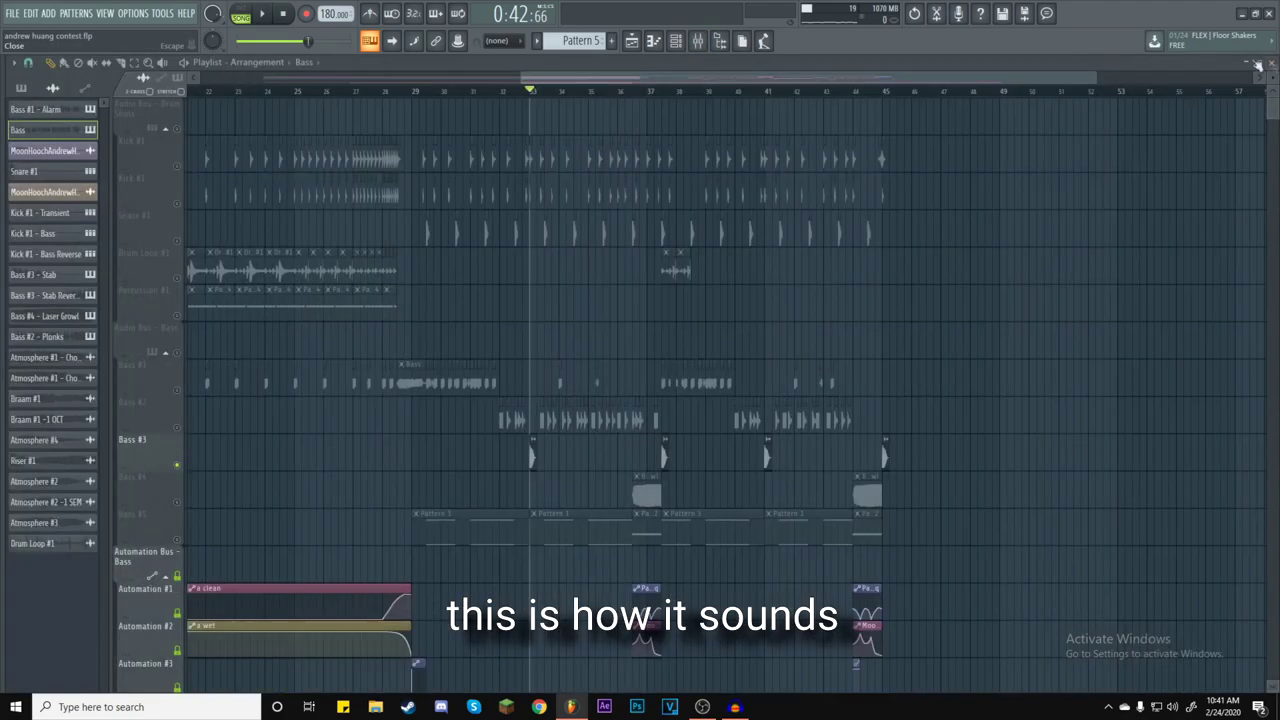
key(space)
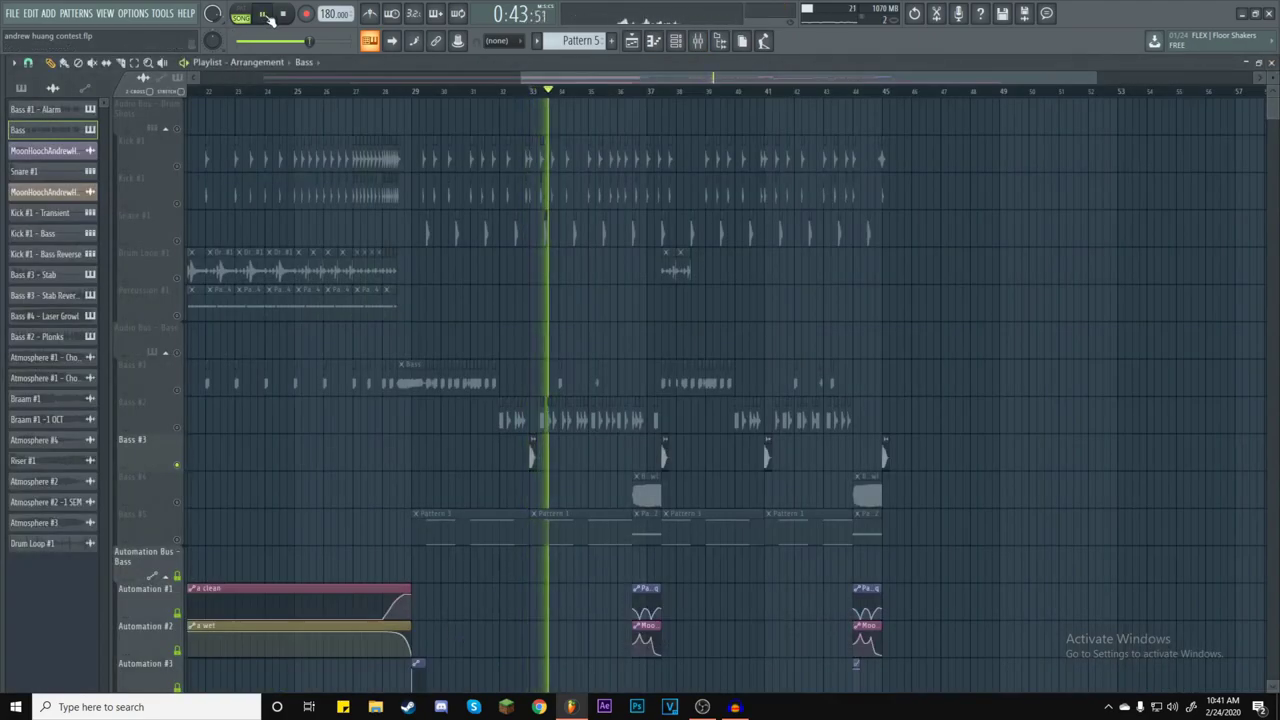
click(664, 90)
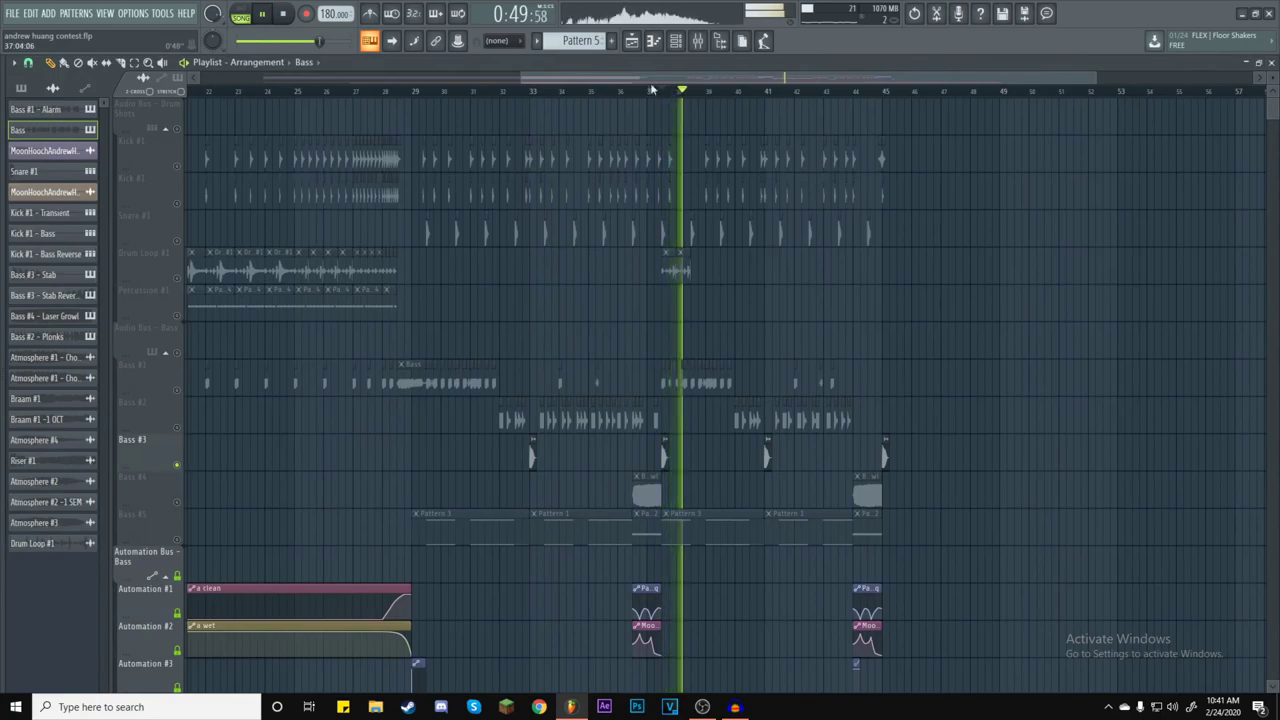
click(288, 18)
scroll(700, 300, right, 3)
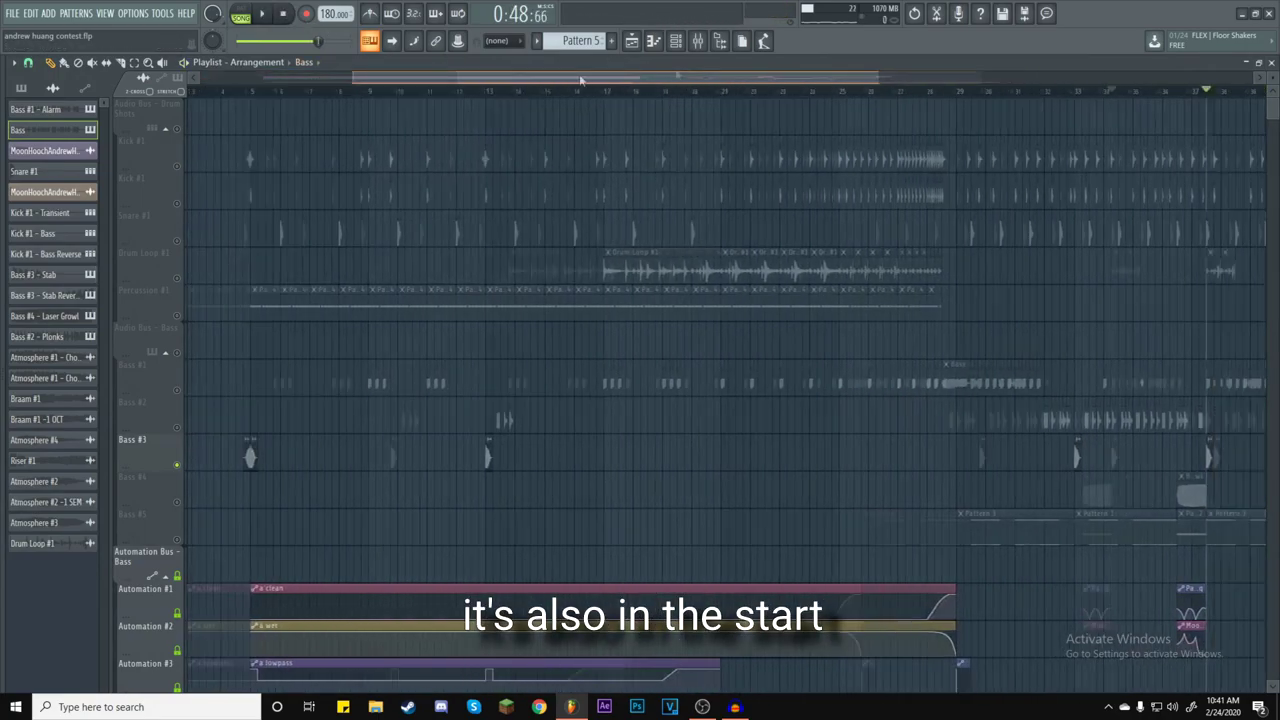
Open Patcher on the Bass #3 - Stab track and reposition the upper chain's Fruity parametric EQ 2 and Fruity WaveShaper in the map.
click(763, 41)
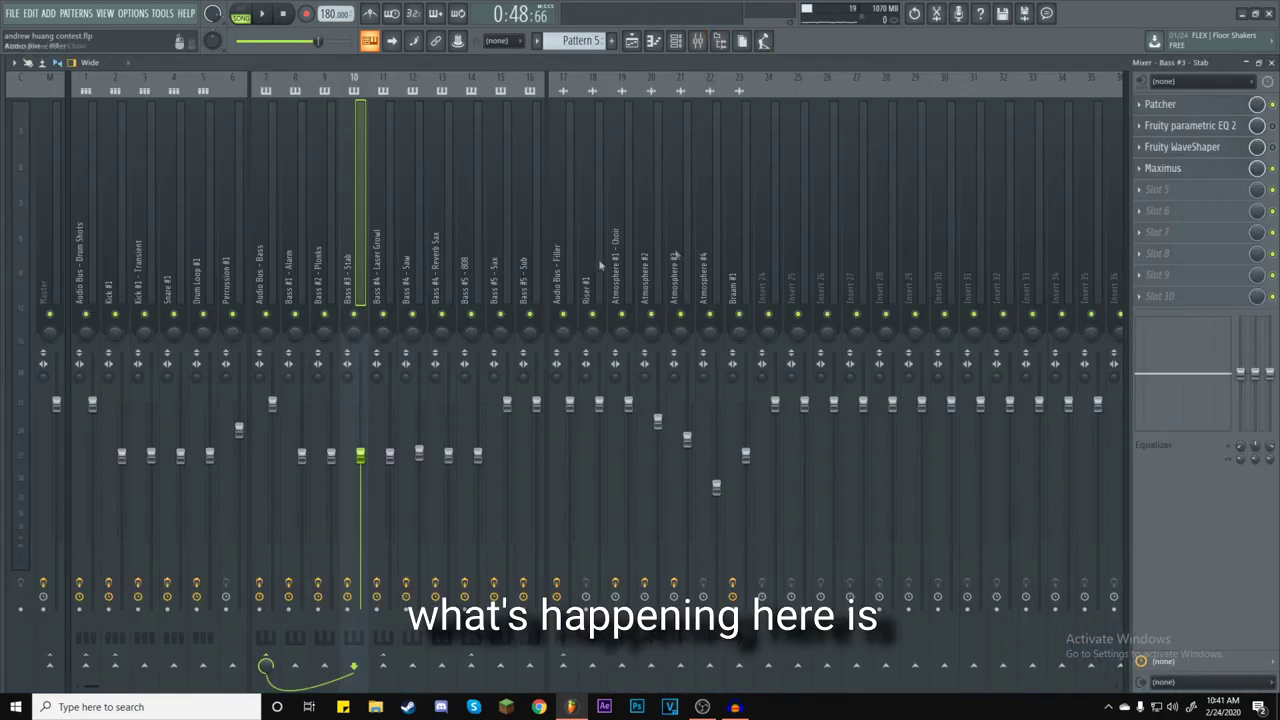
click(1200, 104)
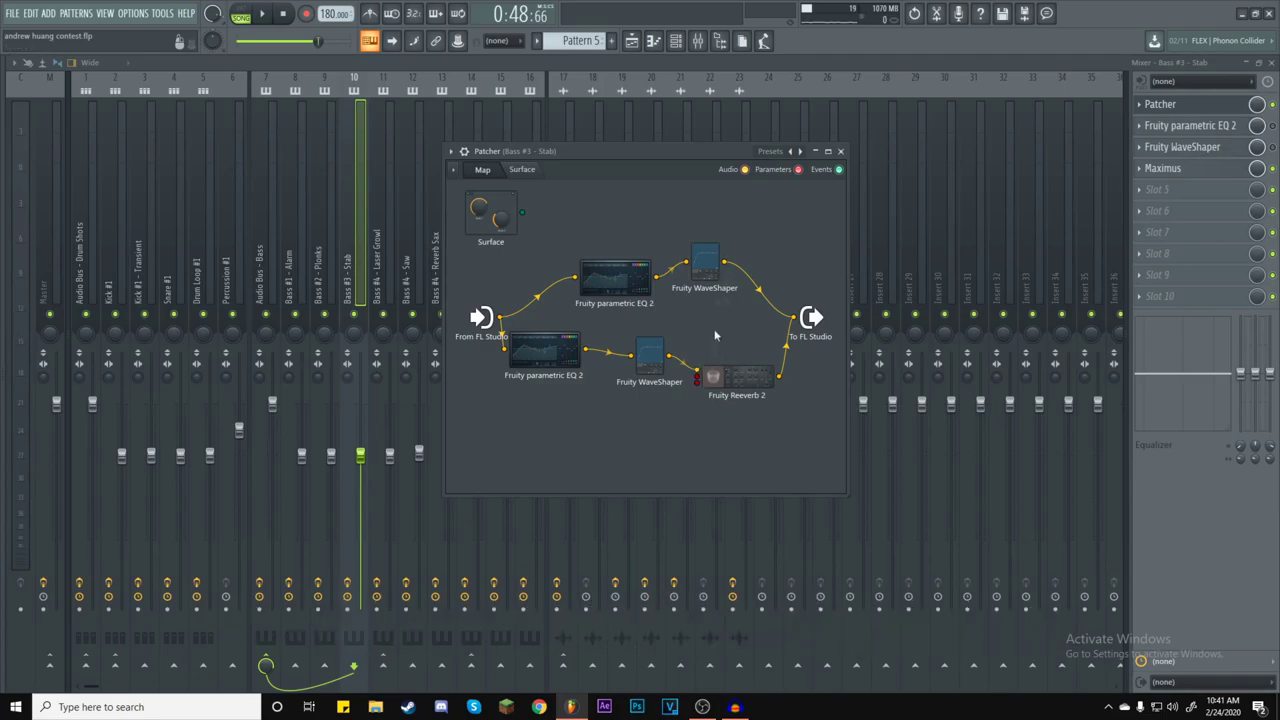
drag(614, 275, 580, 249)
drag(704, 260, 738, 255)
drag(584, 250, 617, 272)
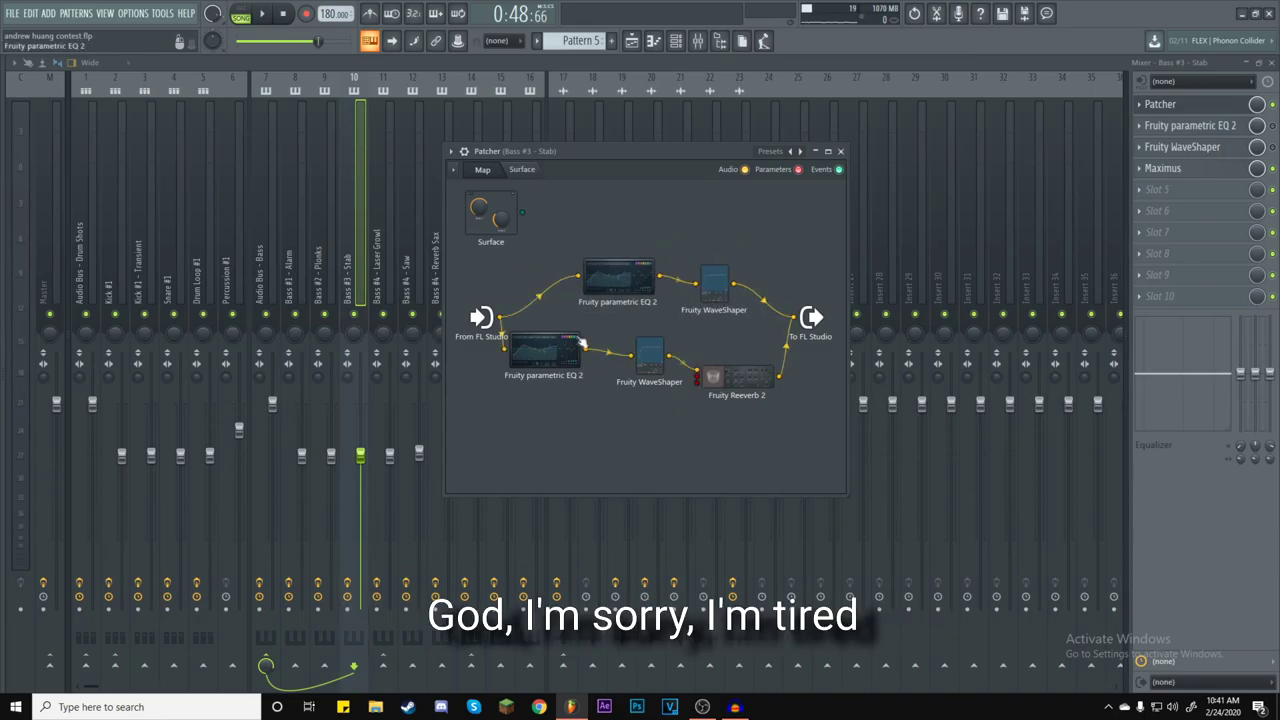
Examine both Fruity parametric EQ 2 curves and the upper chain's Fruity WaveShaper inside Patcher.
double_click(566, 352)
click(845, 252)
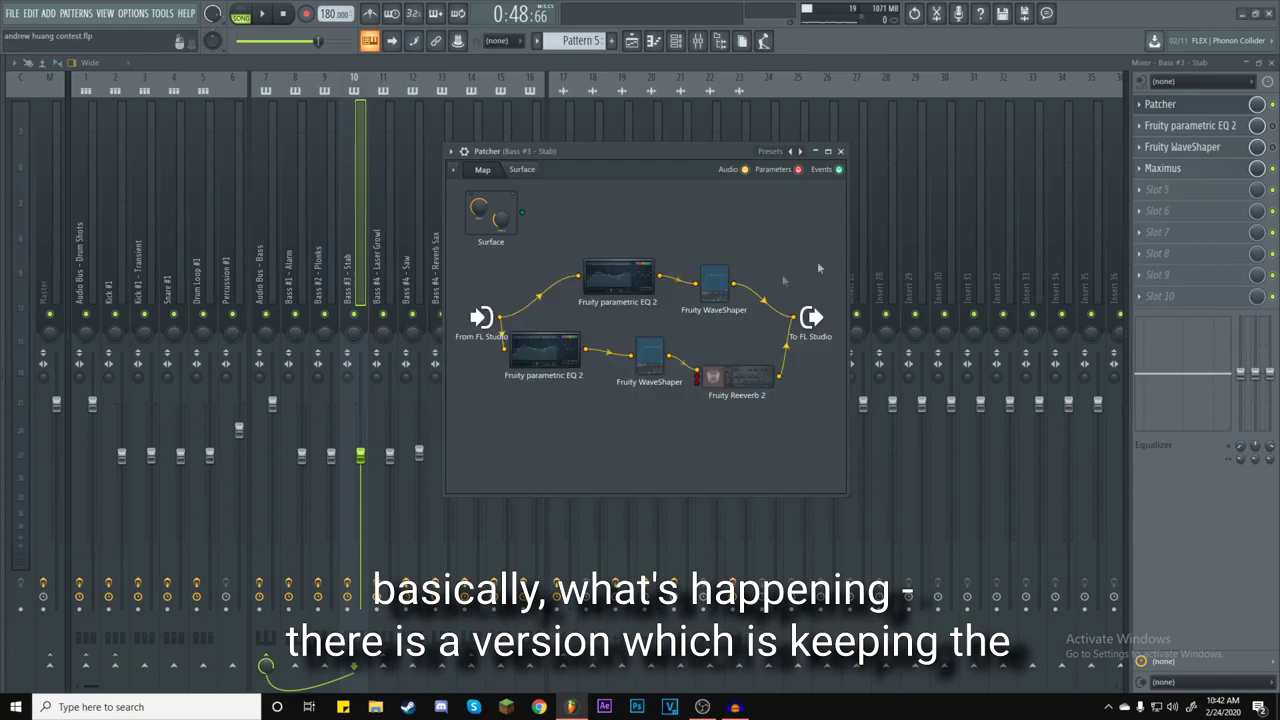
double_click(617, 275)
click(845, 252)
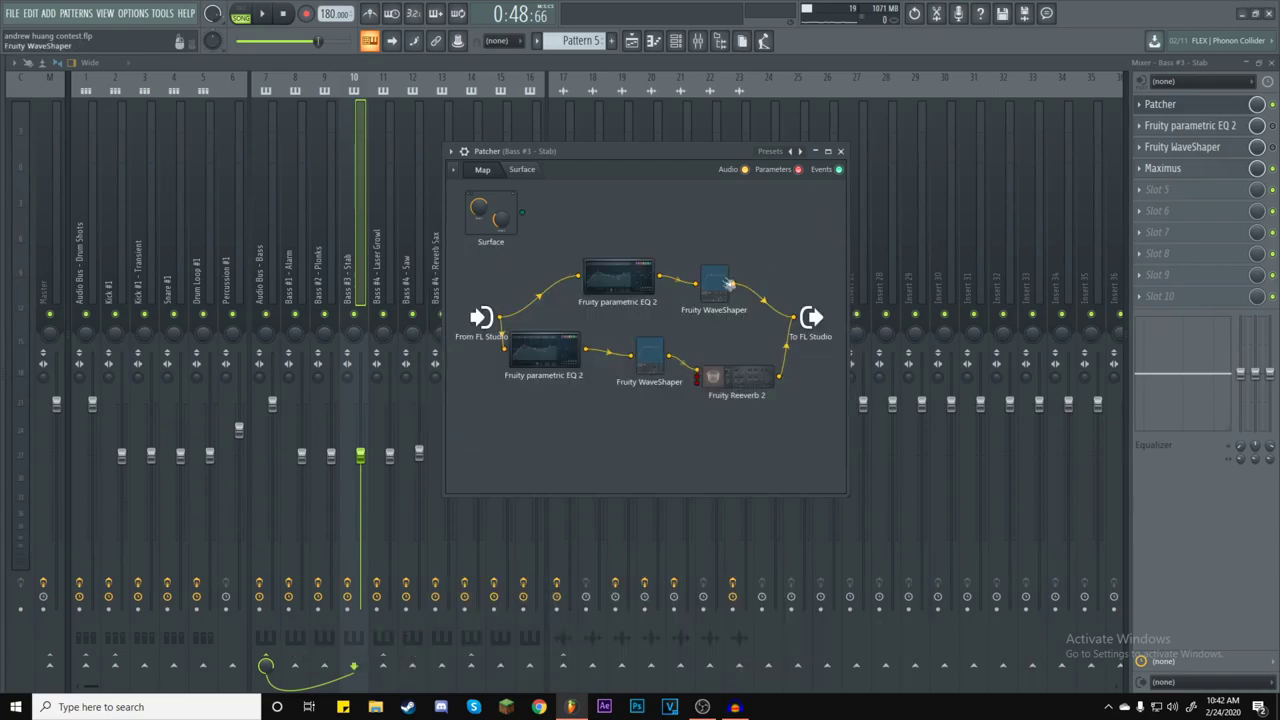
double_click(717, 287)
click(727, 243)
Examine the lower chain's Fruity parametric EQ 2 peaks, Fruity WaveShaper curve and Fruity Reeverb 2 settings in Patcher.
double_click(514, 368)
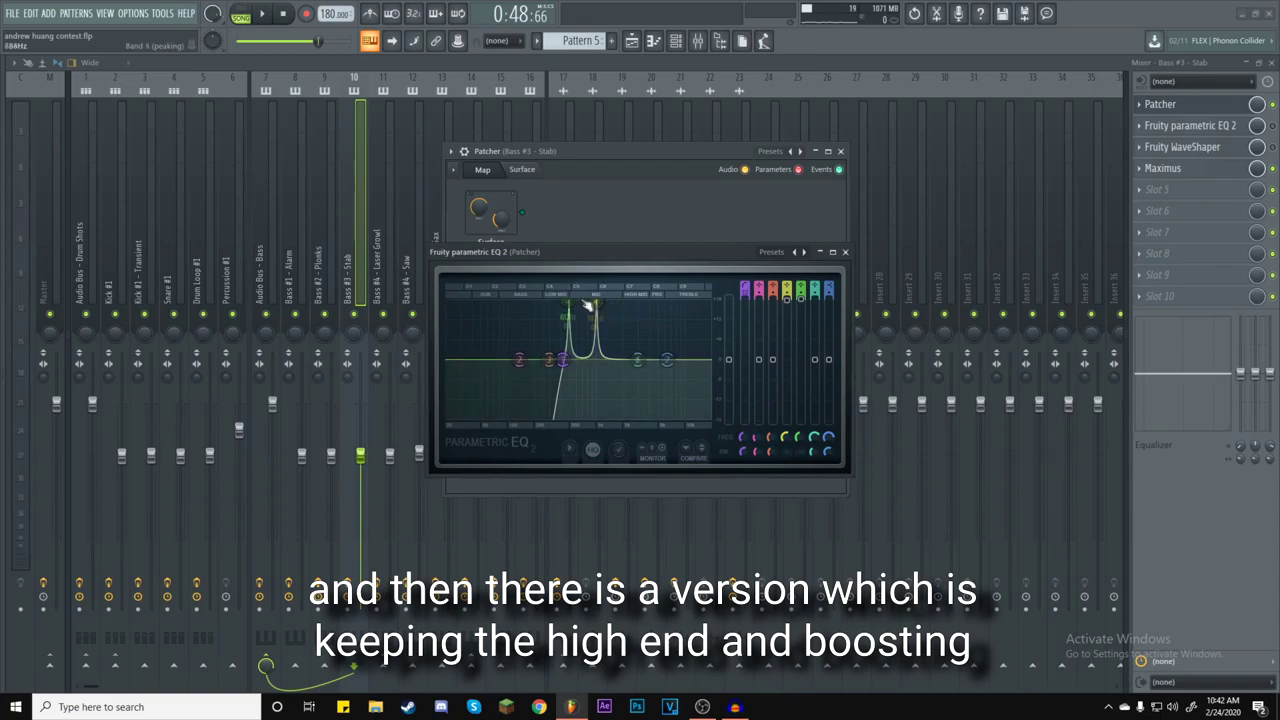
drag(591, 305, 585, 303)
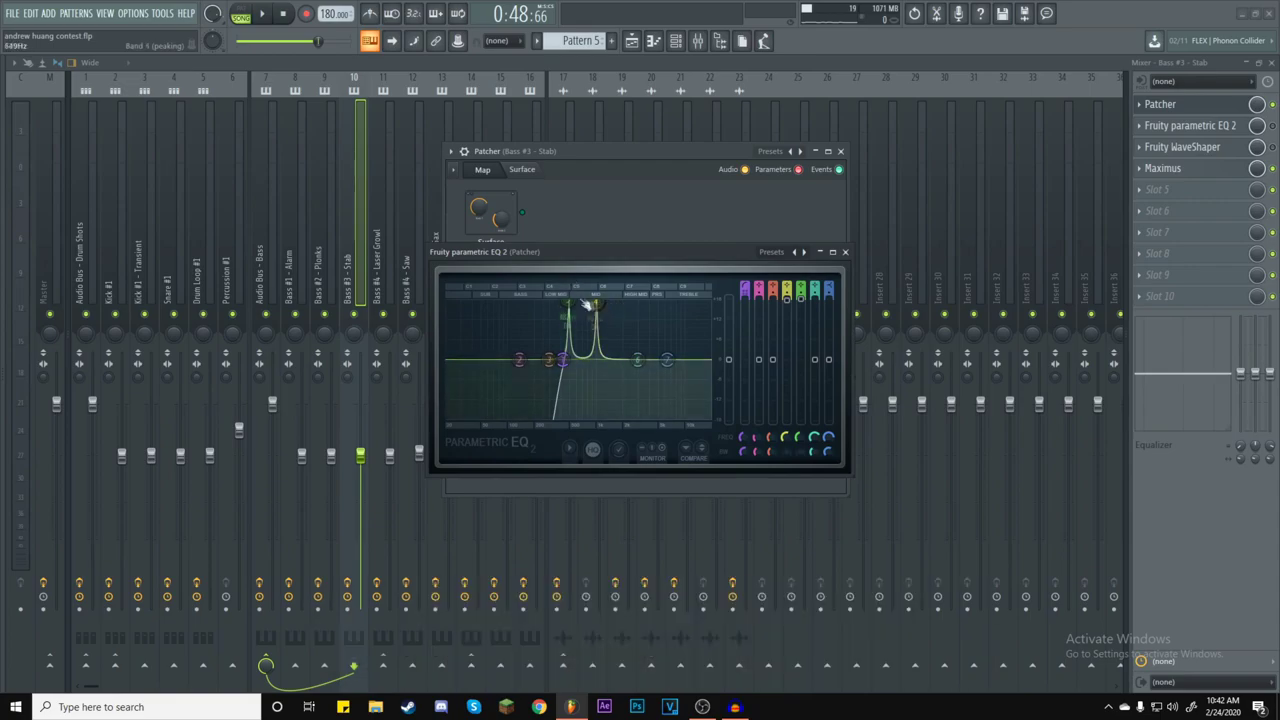
click(845, 252)
click(646, 360)
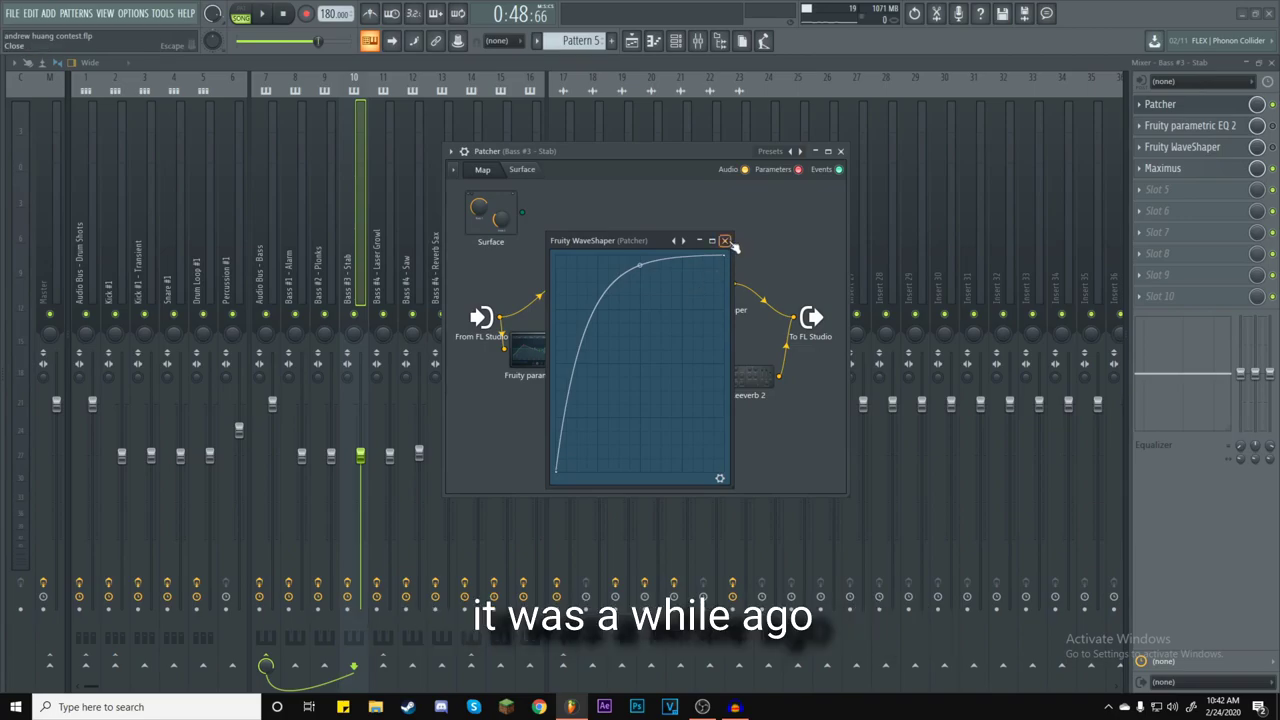
click(726, 242)
click(741, 387)
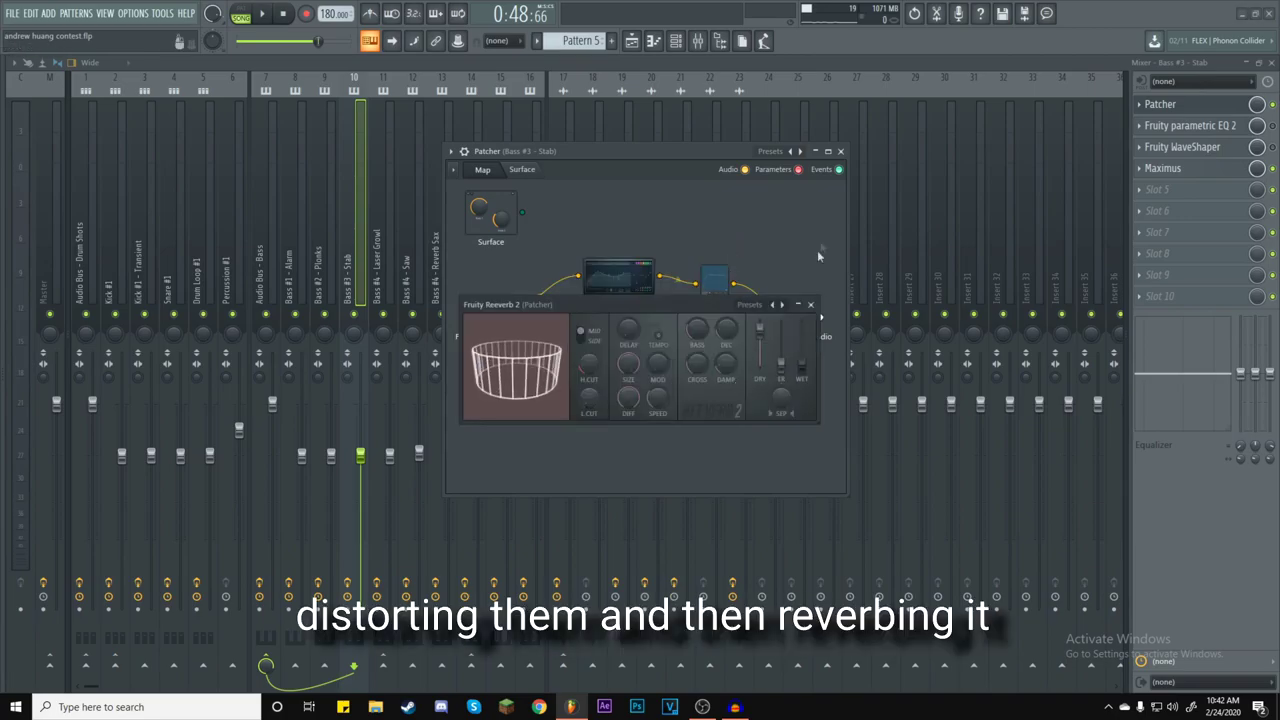
key(Escape)
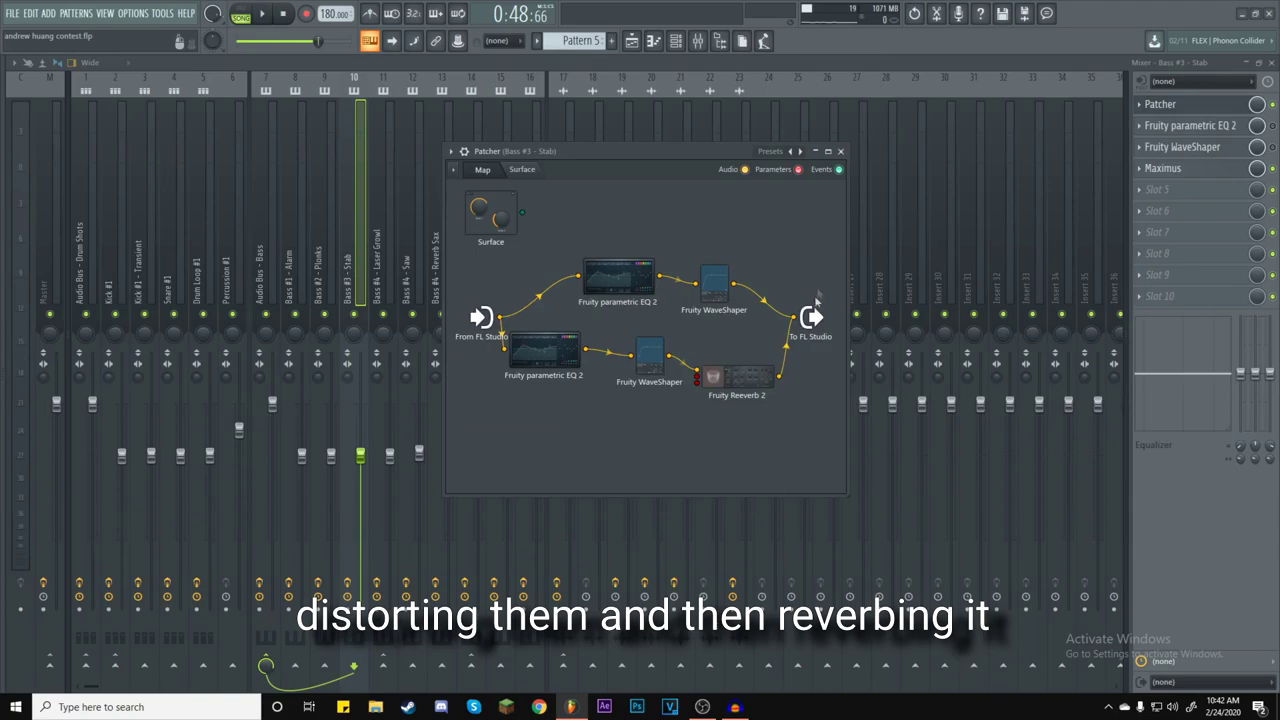
Close Patcher and check the Maximus settings on the Bass #3 - Stab track.
click(838, 151)
click(1163, 168)
click(1163, 168)
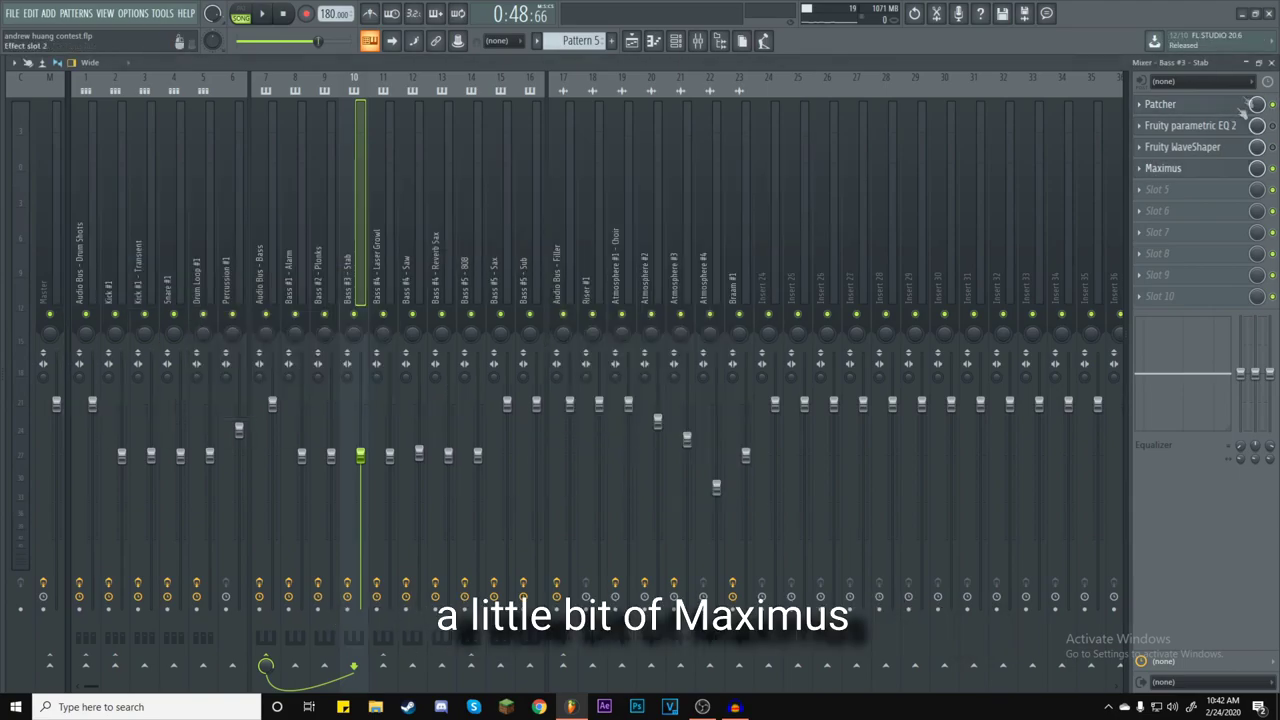
Open the Bass #3 - Stab sampler channel and locate its source sample among the Tonal One Shots in the browser.
click(1271, 62)
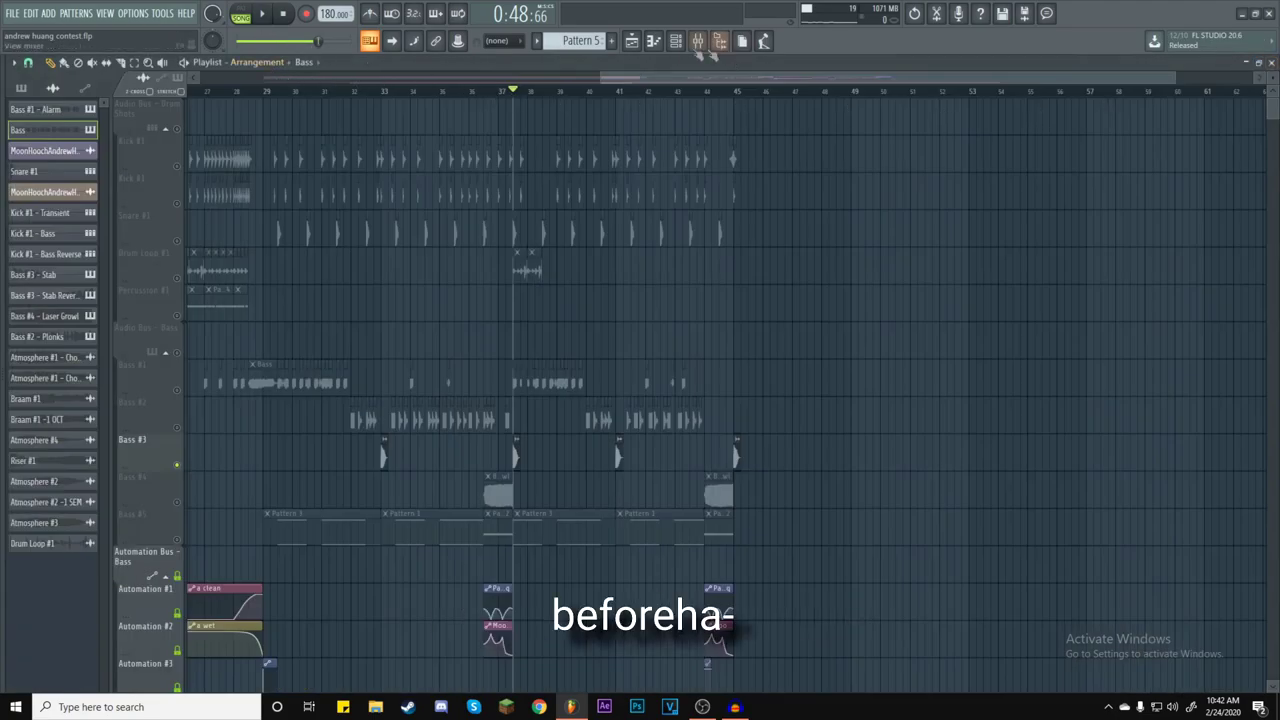
double_click(516, 466)
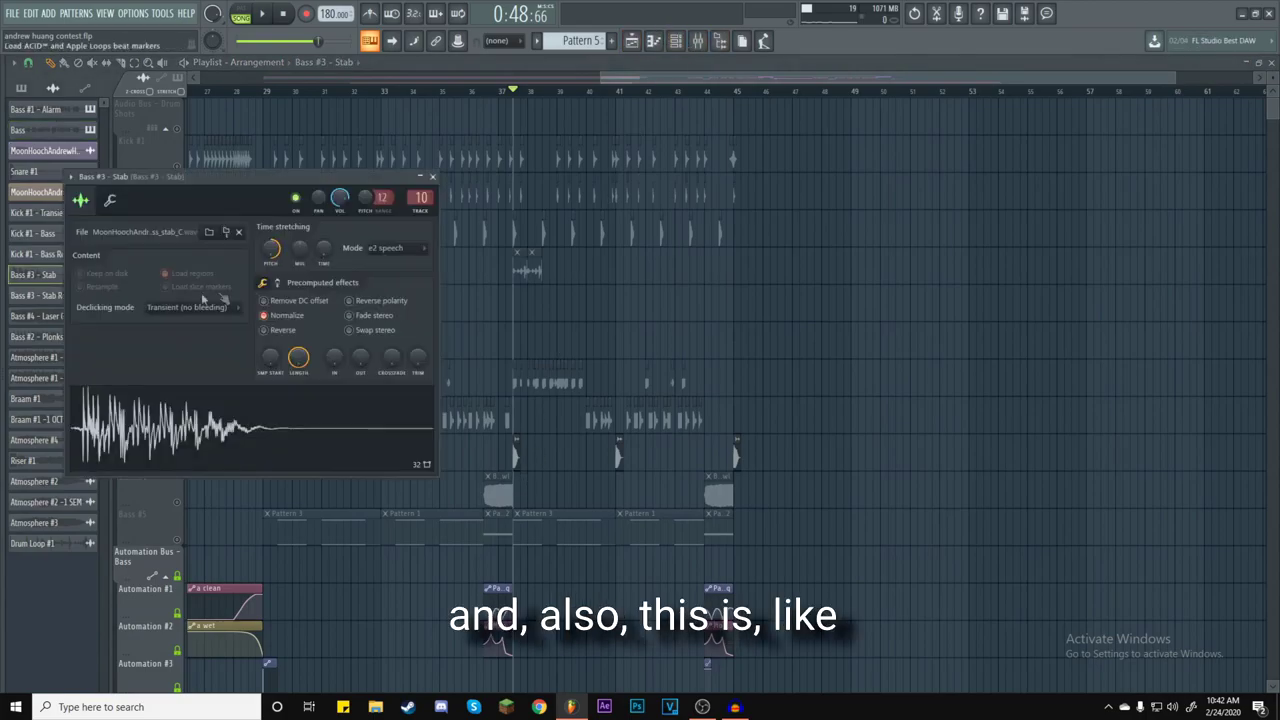
key(alt+F8)
key(alt+F8)
right_click(253, 432)
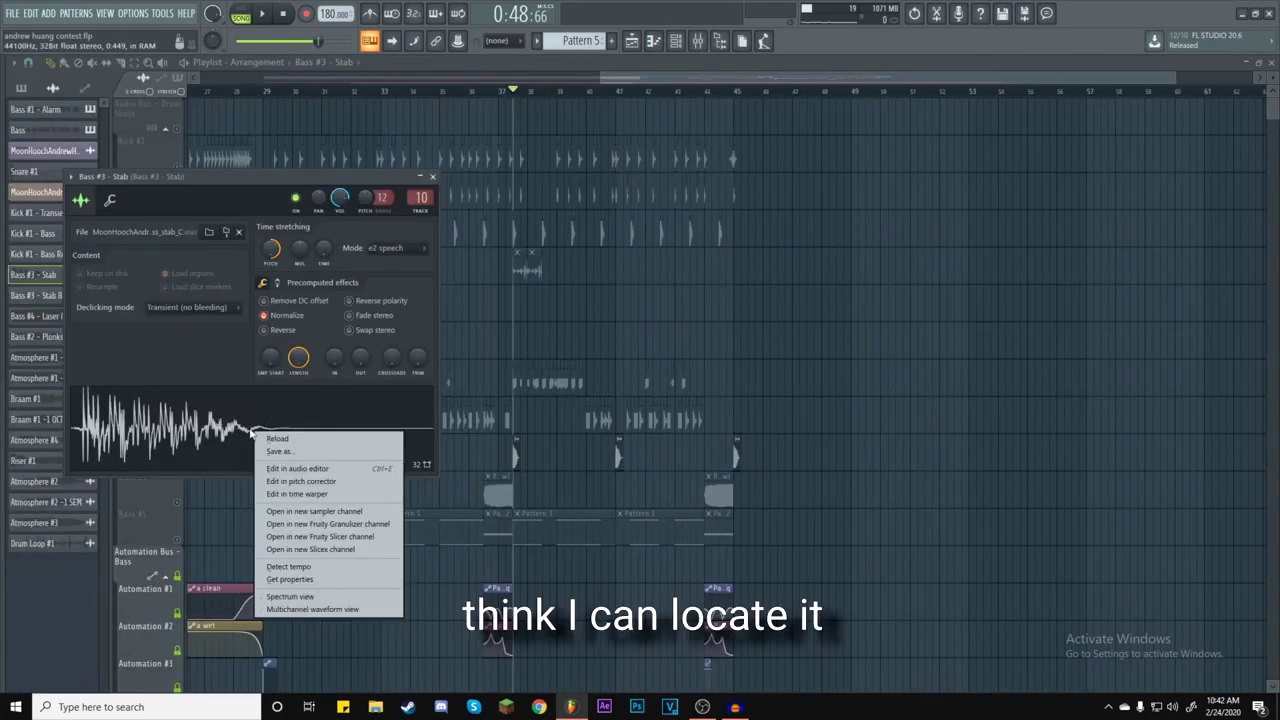
click(197, 290)
click(229, 236)
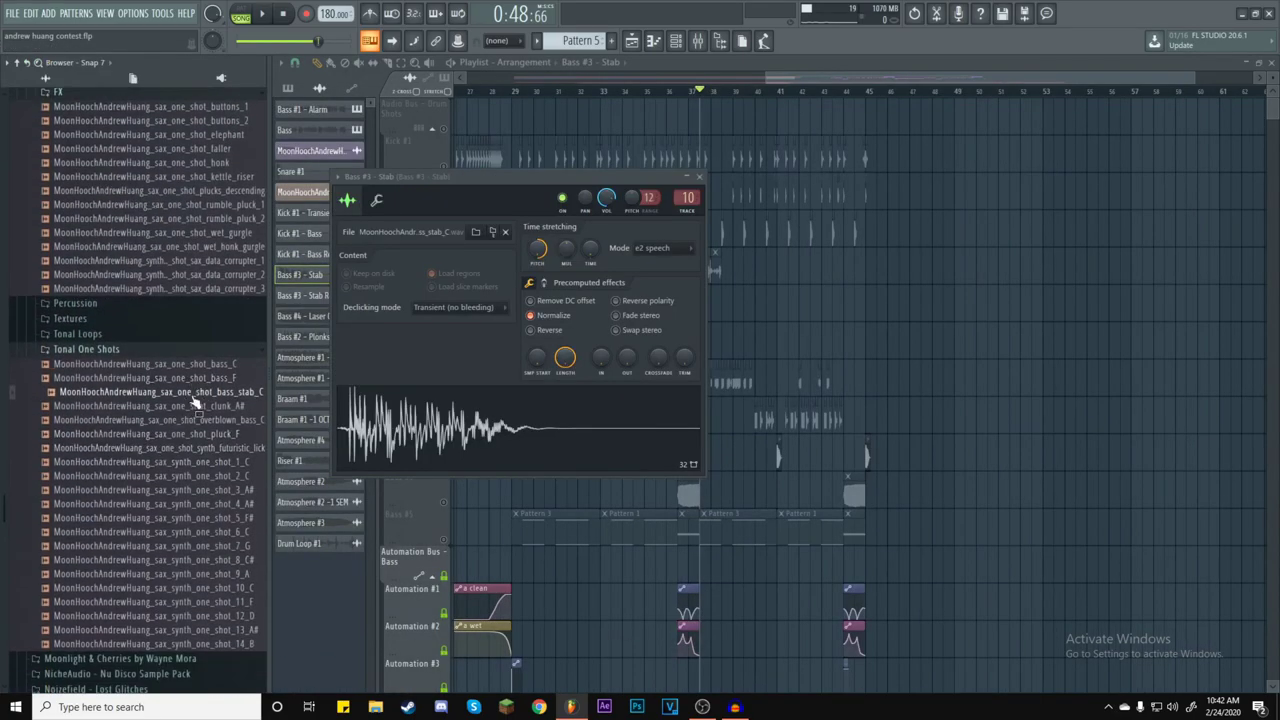
click(196, 394)
key(alt+F8)
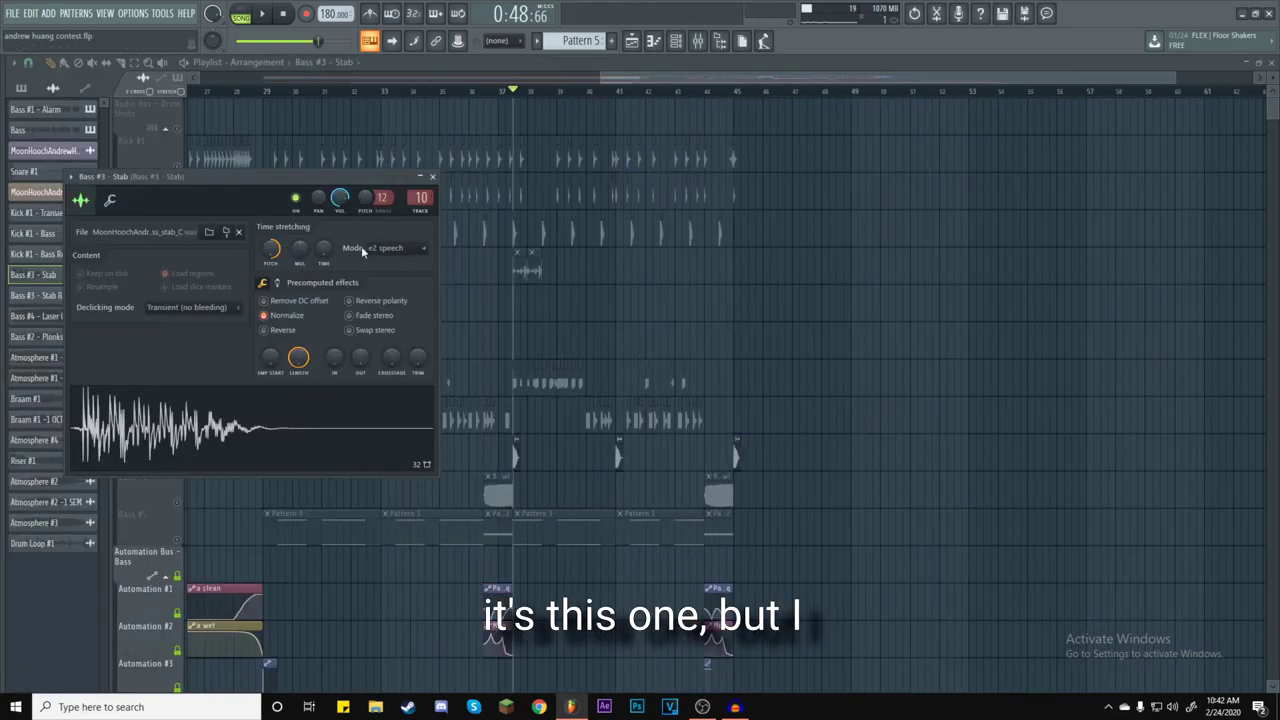
Check the Bass #3 - Stab channel's time-stretching mode, close its settings and play the stab in the playlist.
click(386, 248)
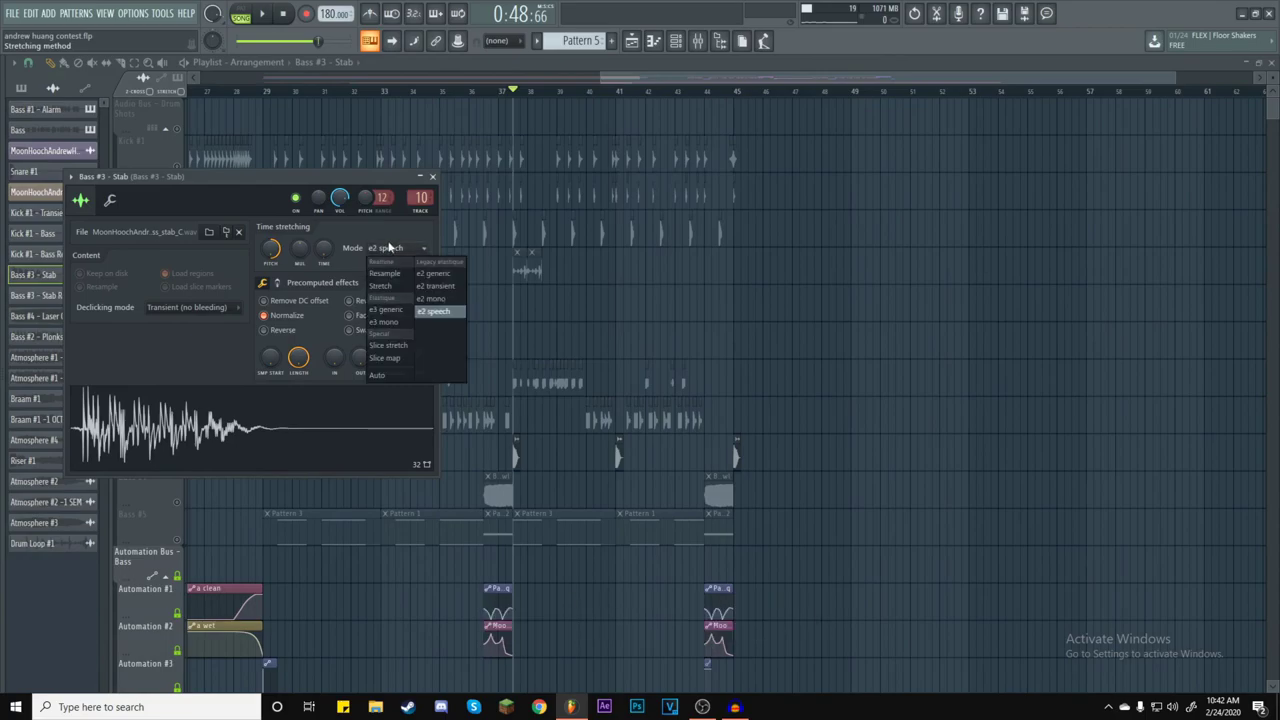
click(411, 246)
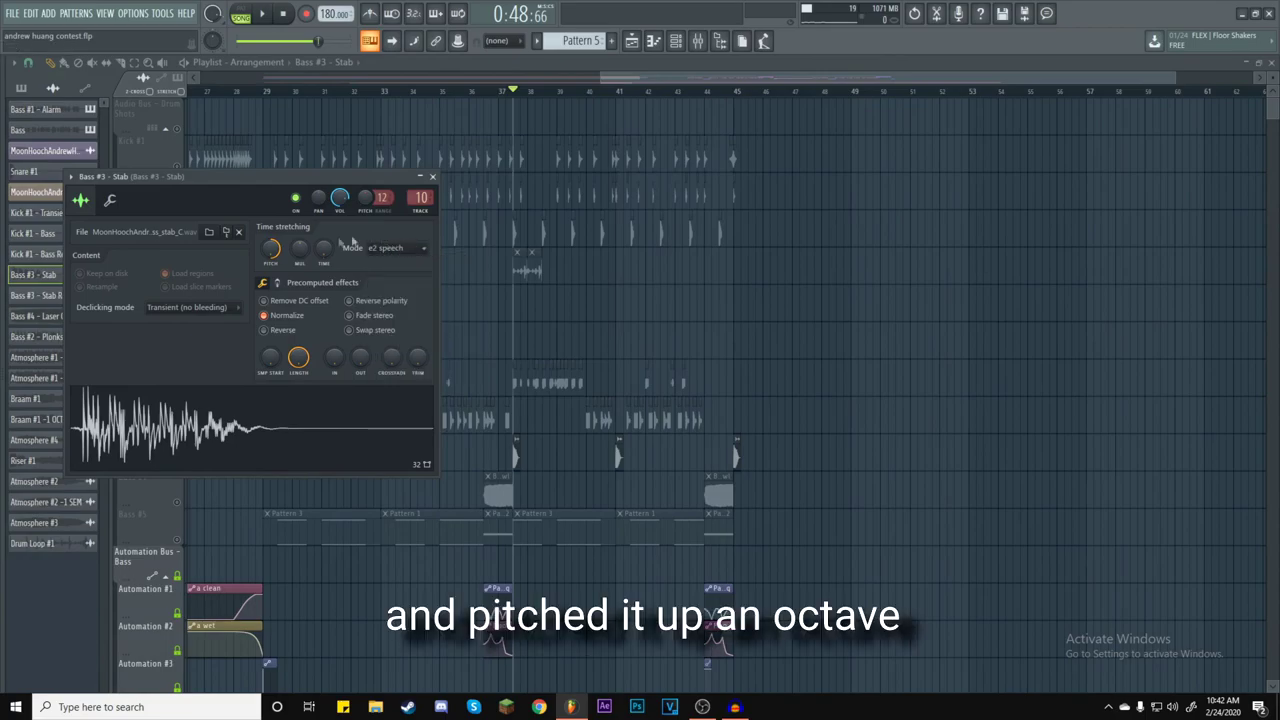
click(432, 177)
click(262, 14)
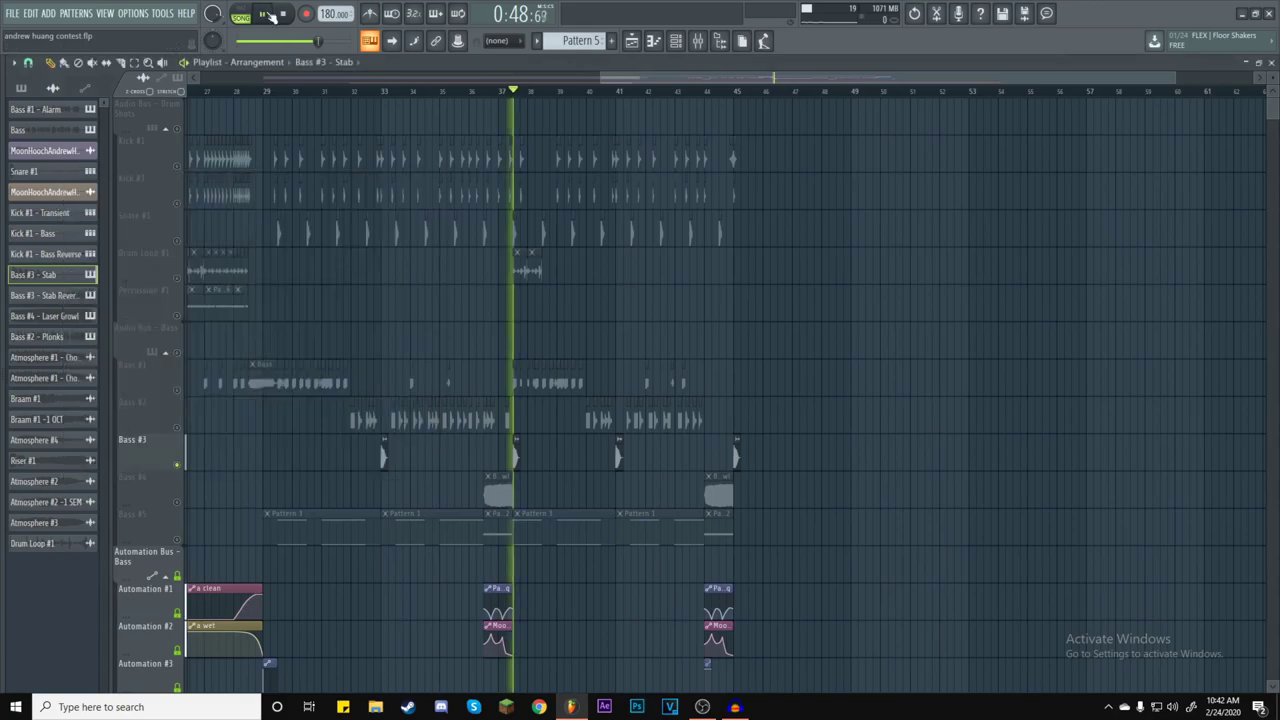
click(285, 14)
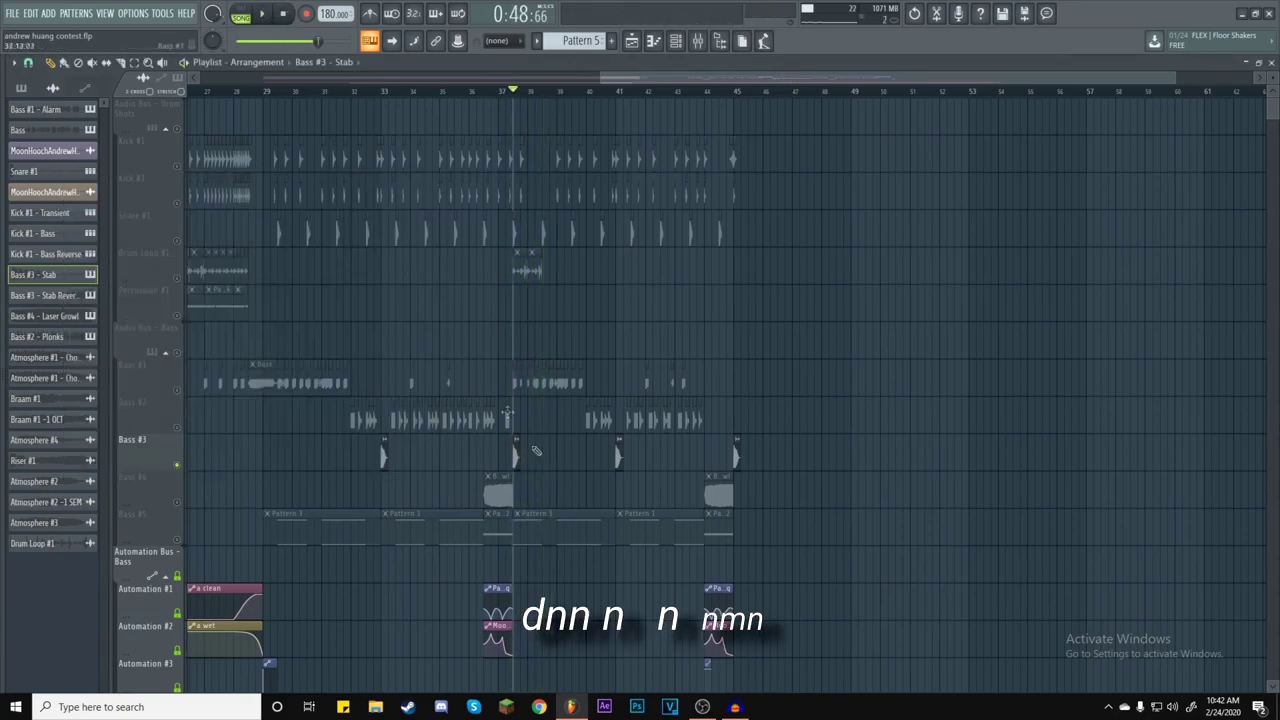
Isolate the Bass #4 track, place the playhead at its laser growl clip just before bar 37 and listen to it.
scroll(961, 467, down, 5)
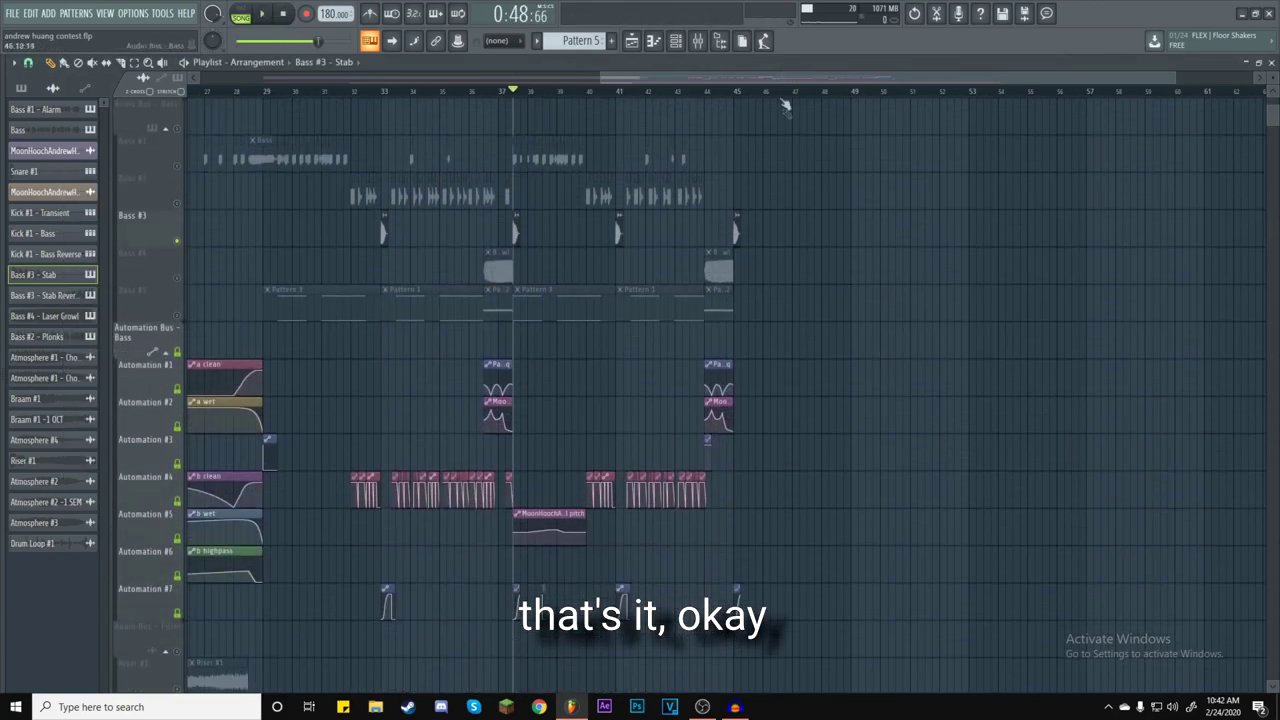
scroll(787, 114, up, 3)
scroll(432, 109, down, 3)
scroll(1032, 378, up, 1)
click(180, 431)
key(ctrl+z)
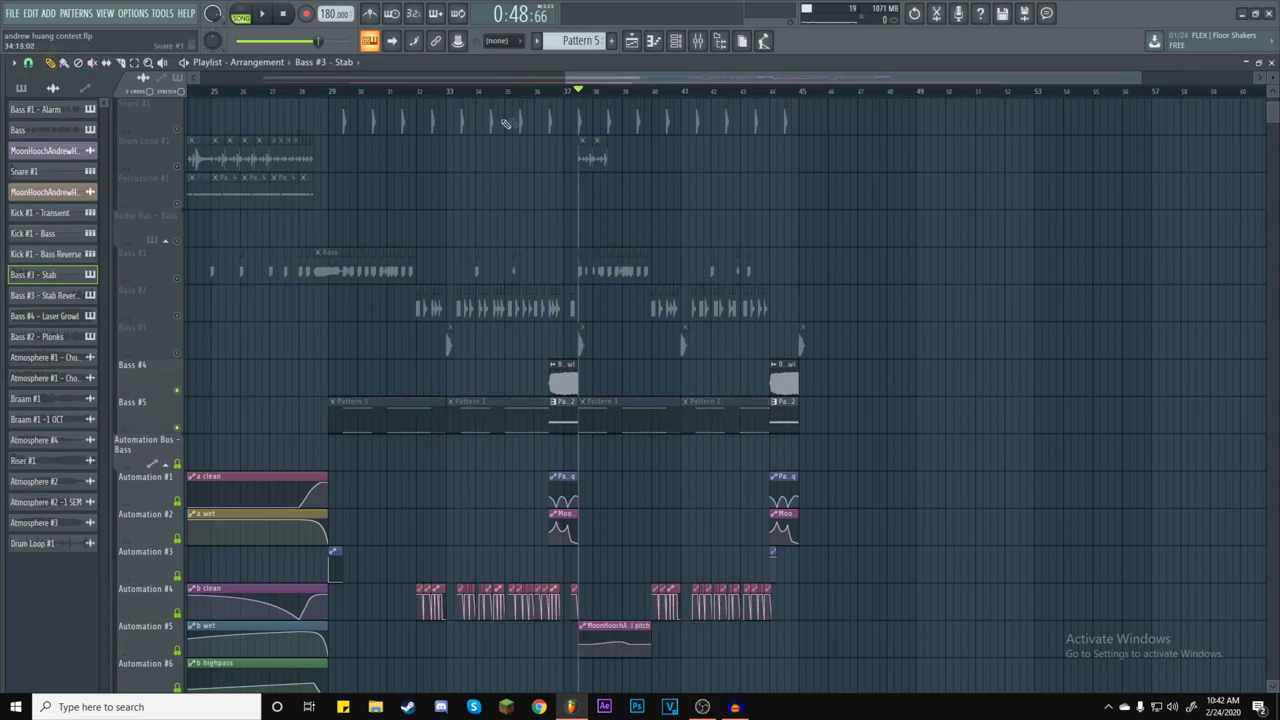
click(549, 91)
scroll(640, 91, up, 4)
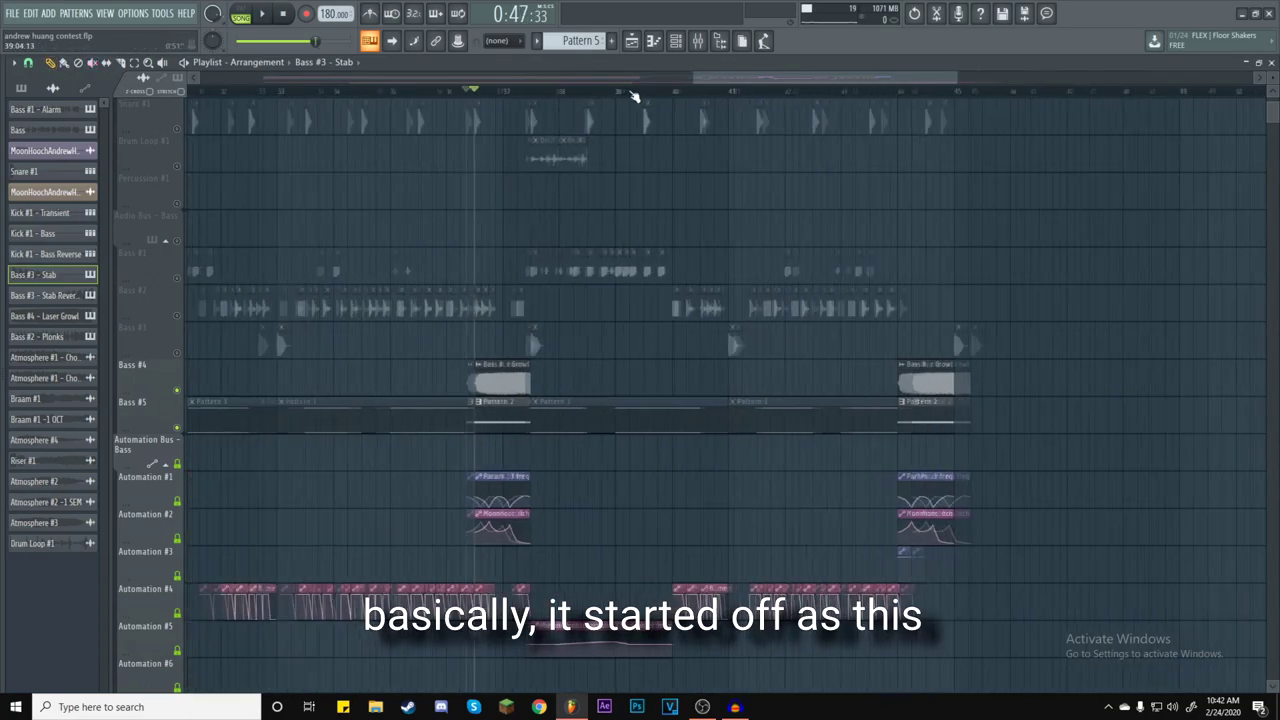
click(262, 15)
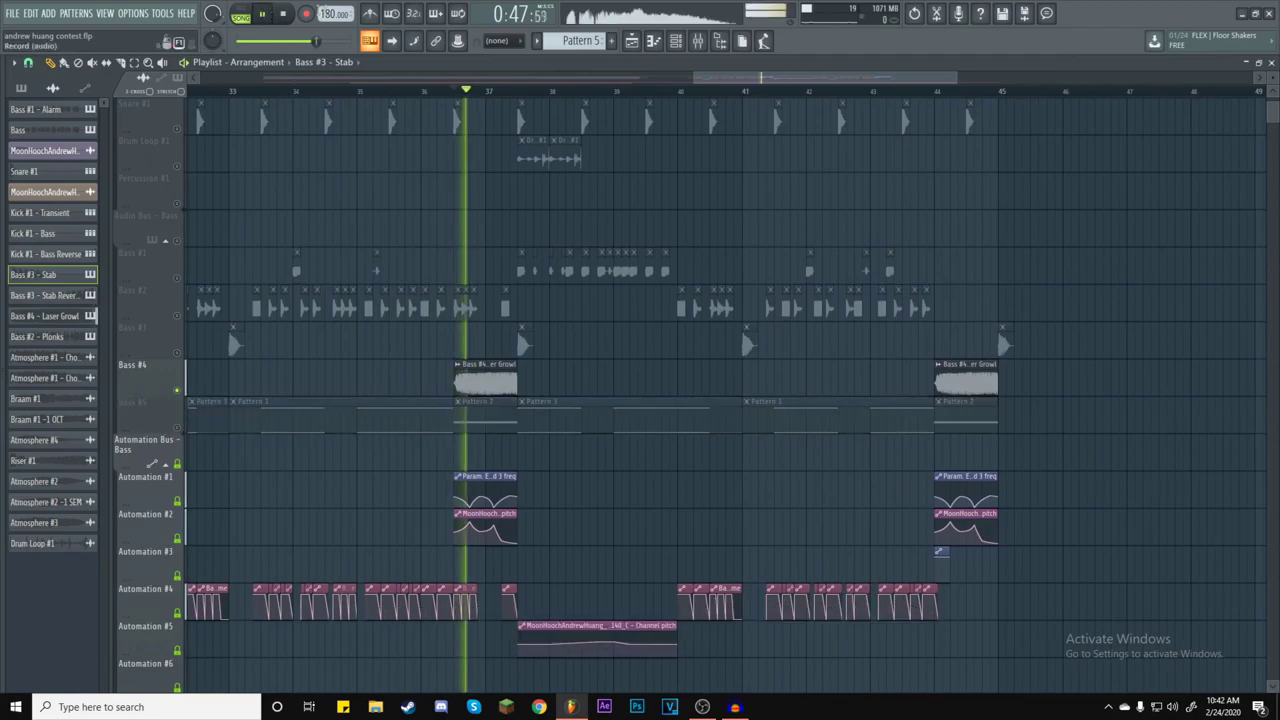
key(space)
Unmute Bass #5 and listen to it together with Bass #4 at the first growl clip and at the one at bar 44.
click(692, 42)
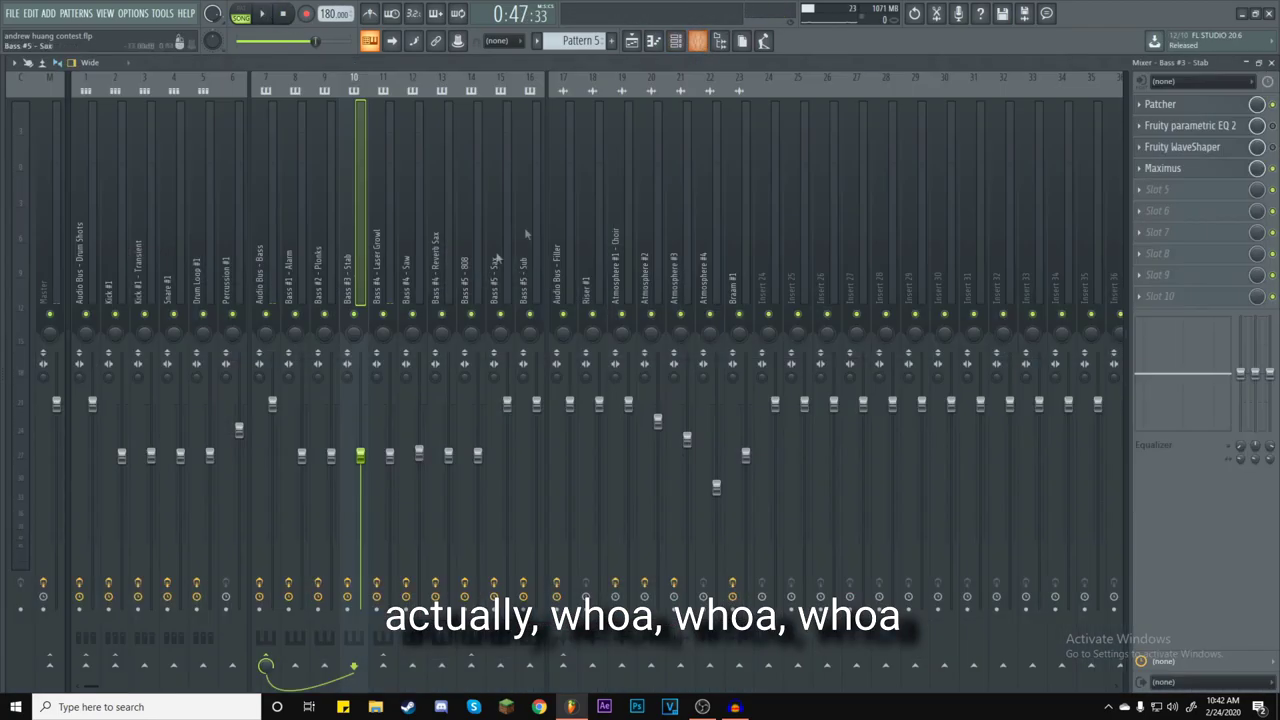
click(1270, 60)
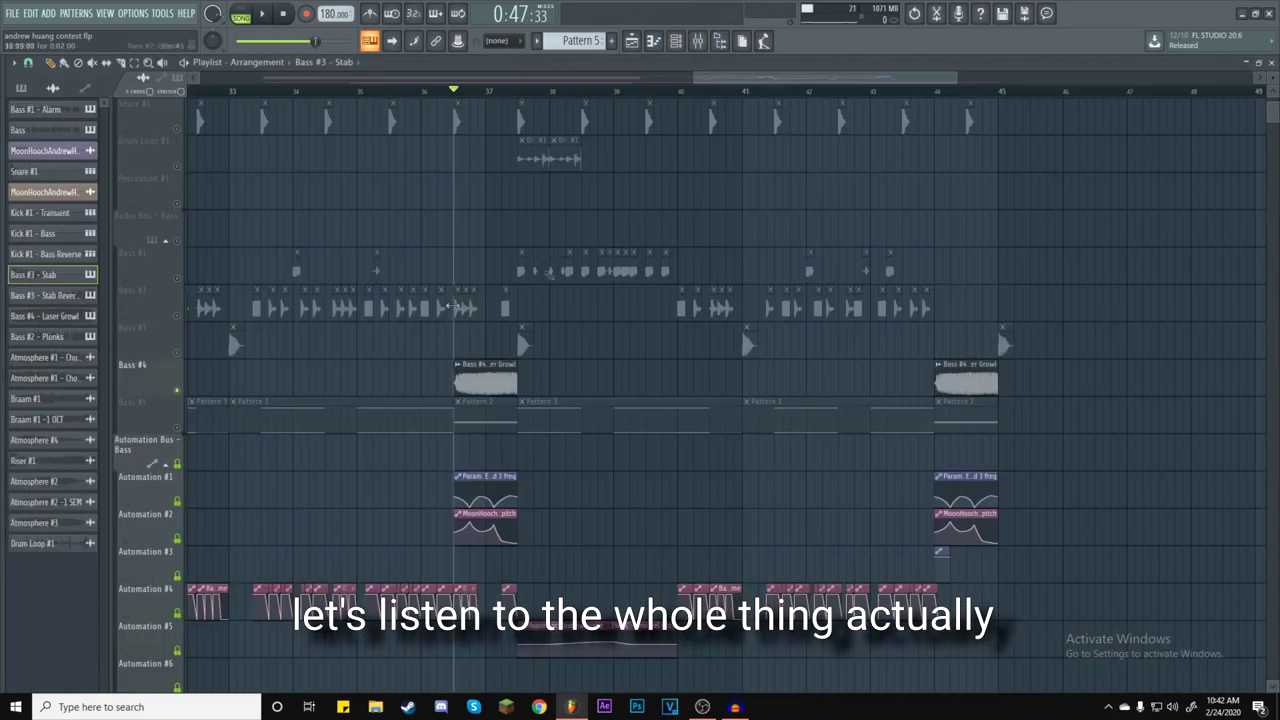
click(178, 427)
click(262, 15)
click(285, 15)
click(936, 91)
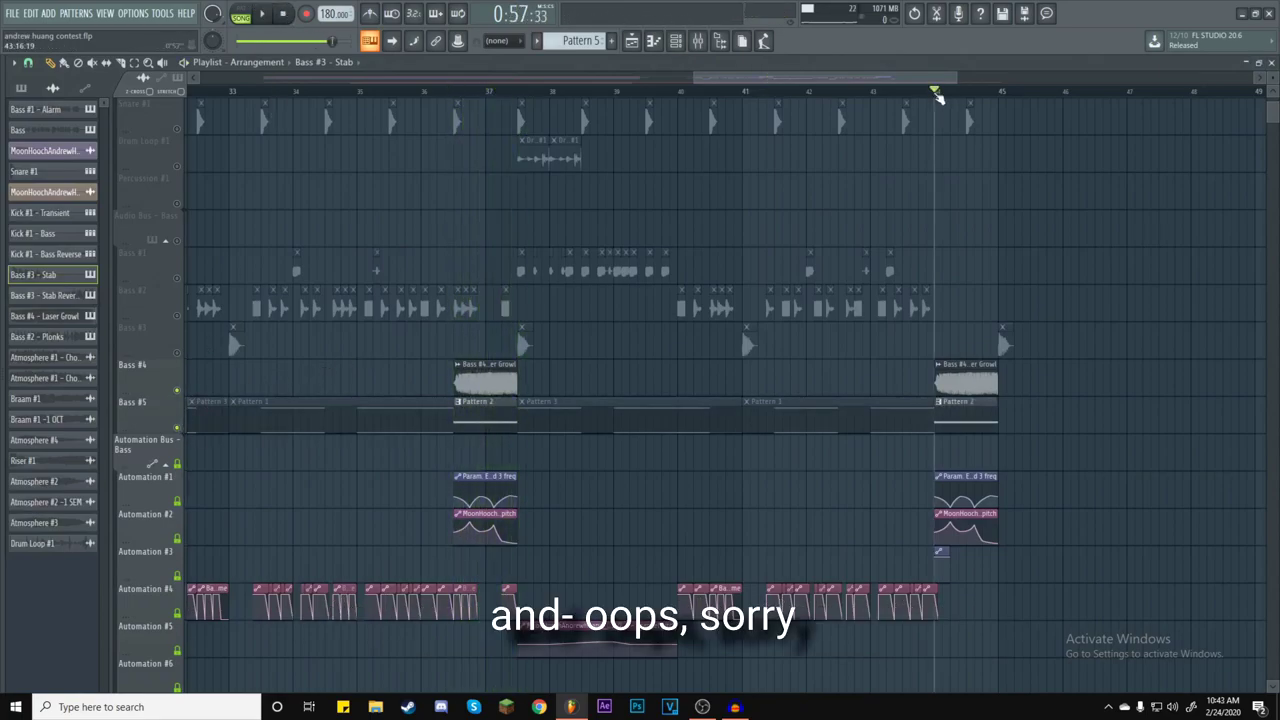
key(space)
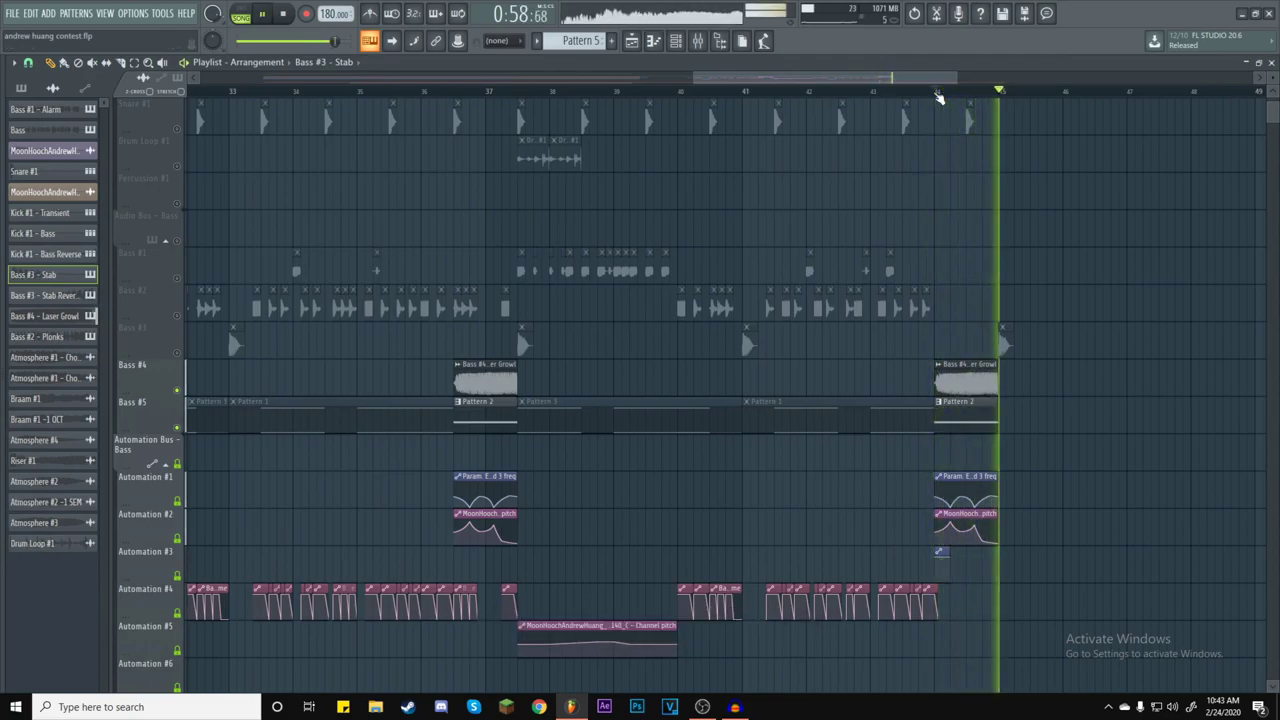
key(space)
Select the time range of the first Bass #4 laser growl clip around bar 37 and mute Bass #5.
click(455, 91)
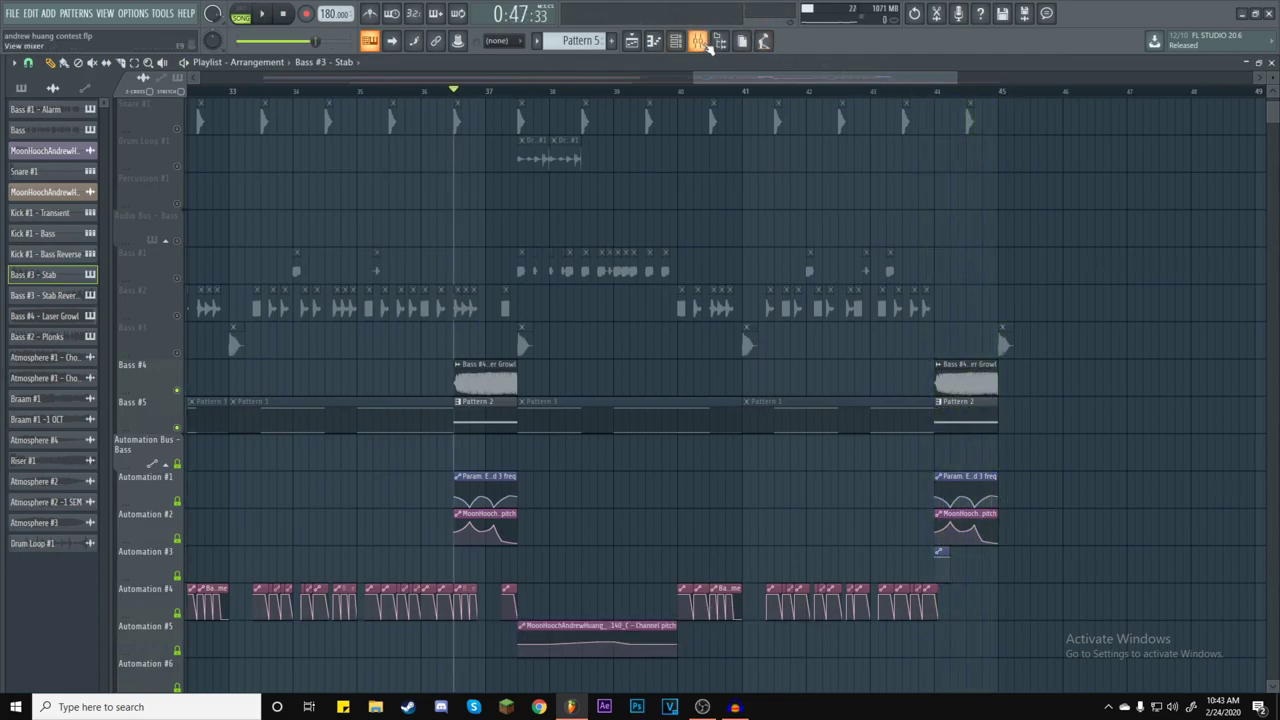
drag(456, 95, 495, 100)
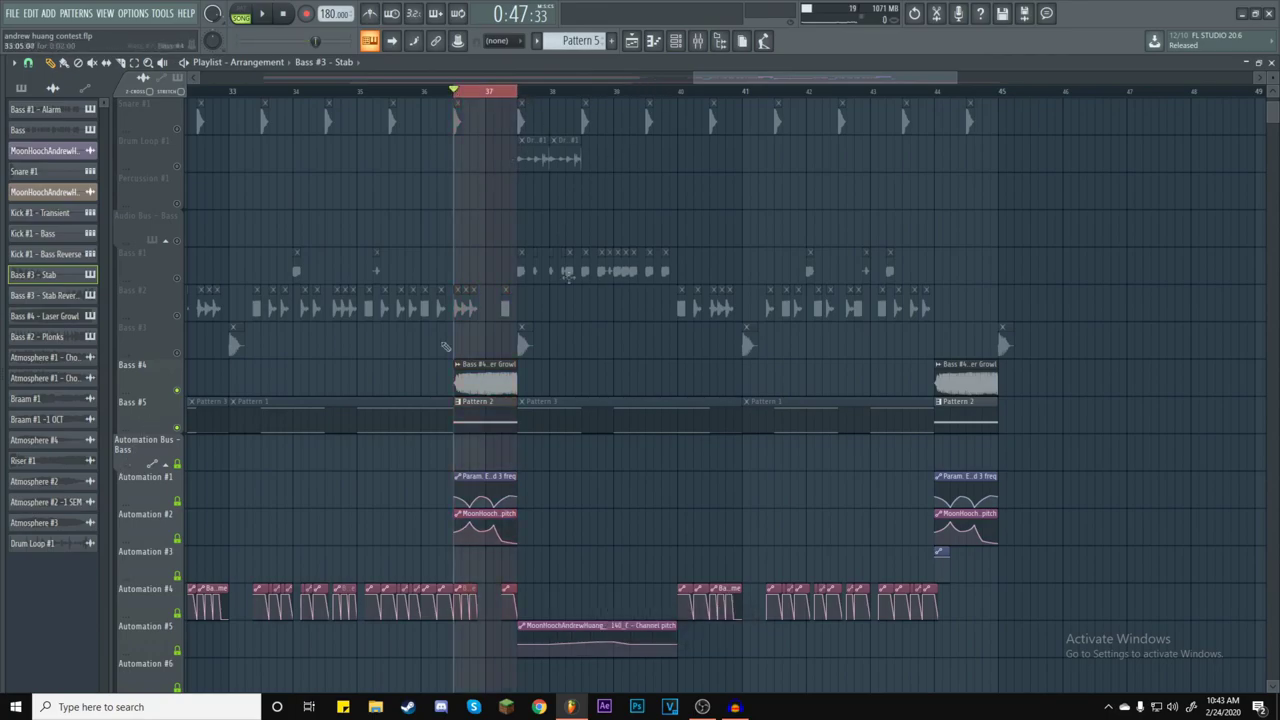
click(178, 428)
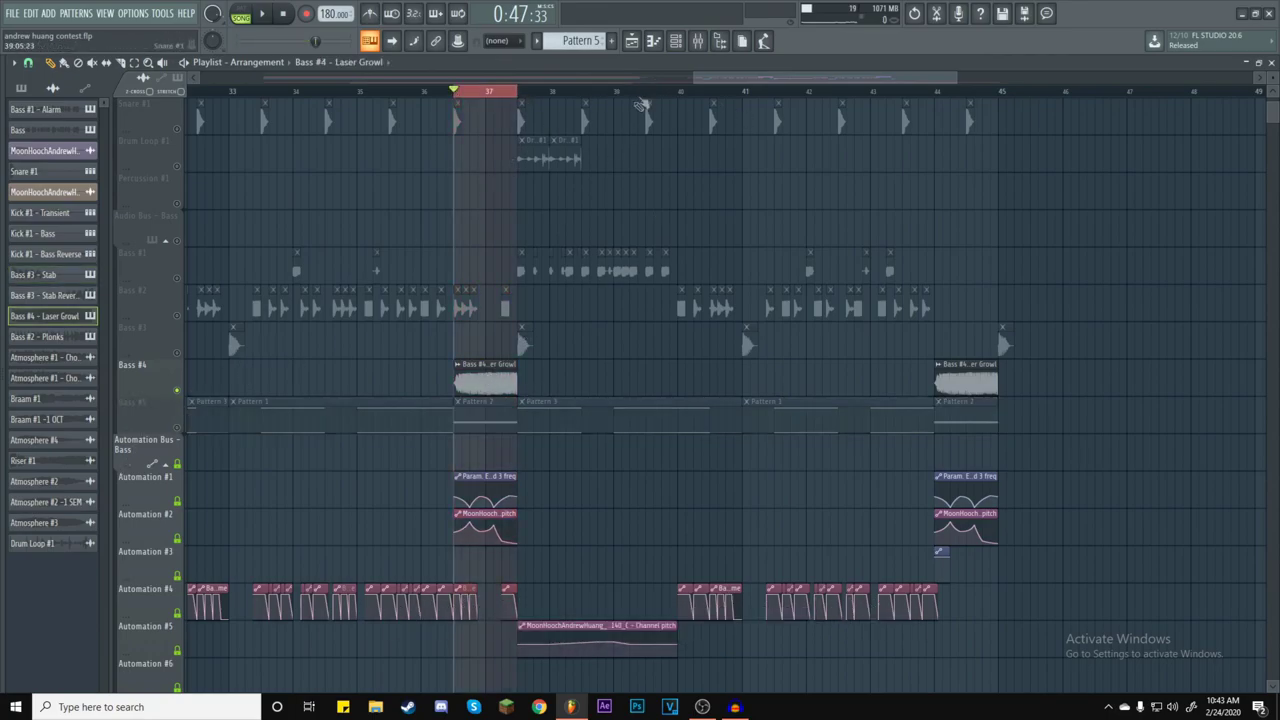
Select the Bass #4 - Reverb Sax mixer track and play it with all effects bypassed, then with Saturation Knob enabled.
click(697, 41)
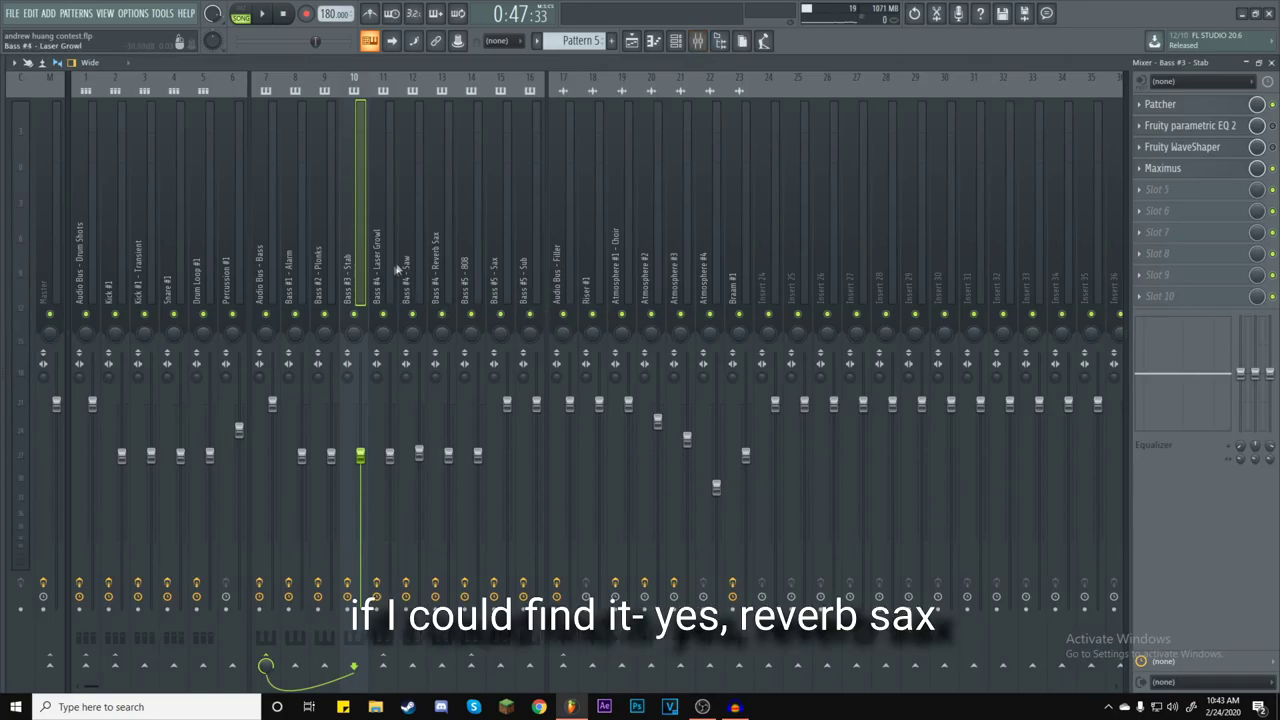
click(437, 250)
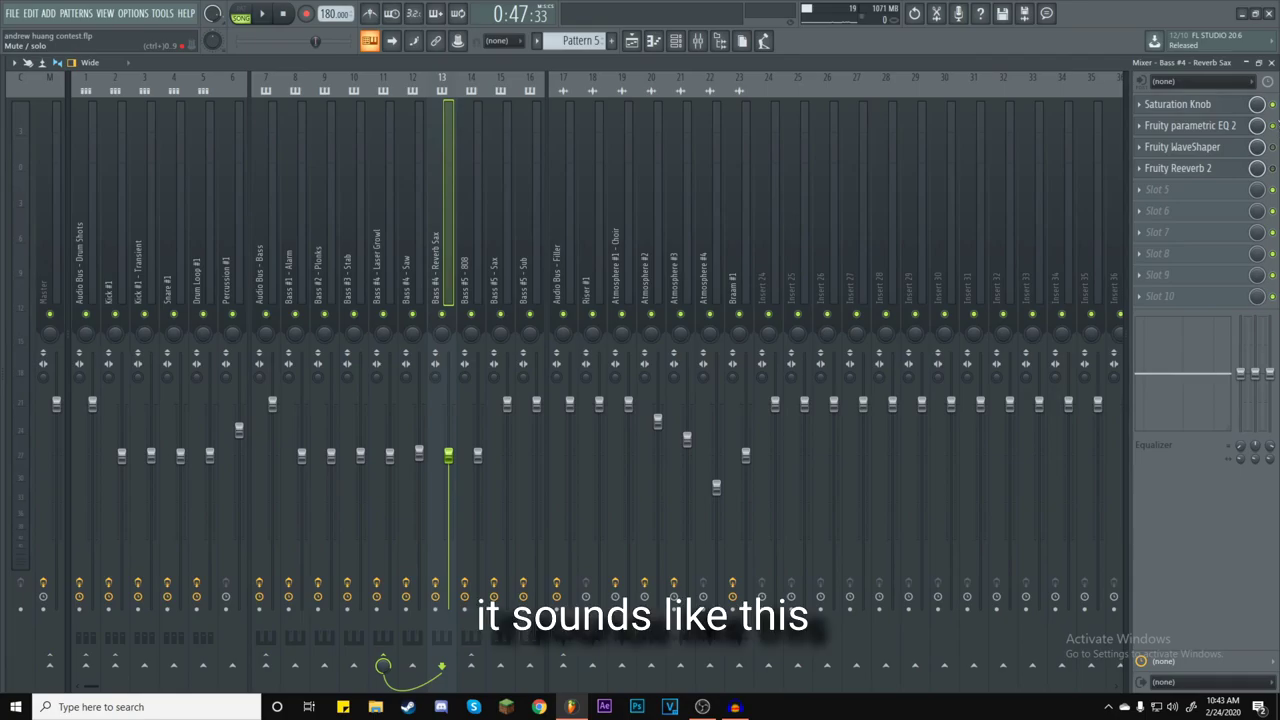
key(space)
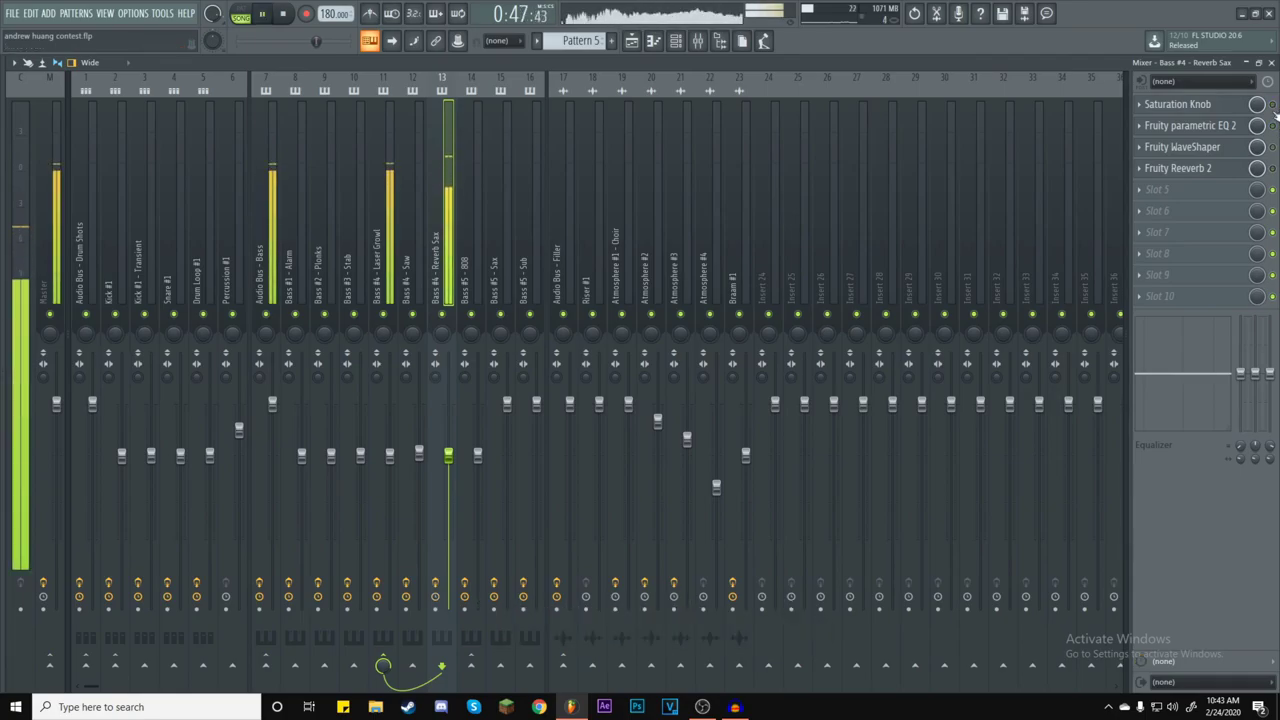
key(space)
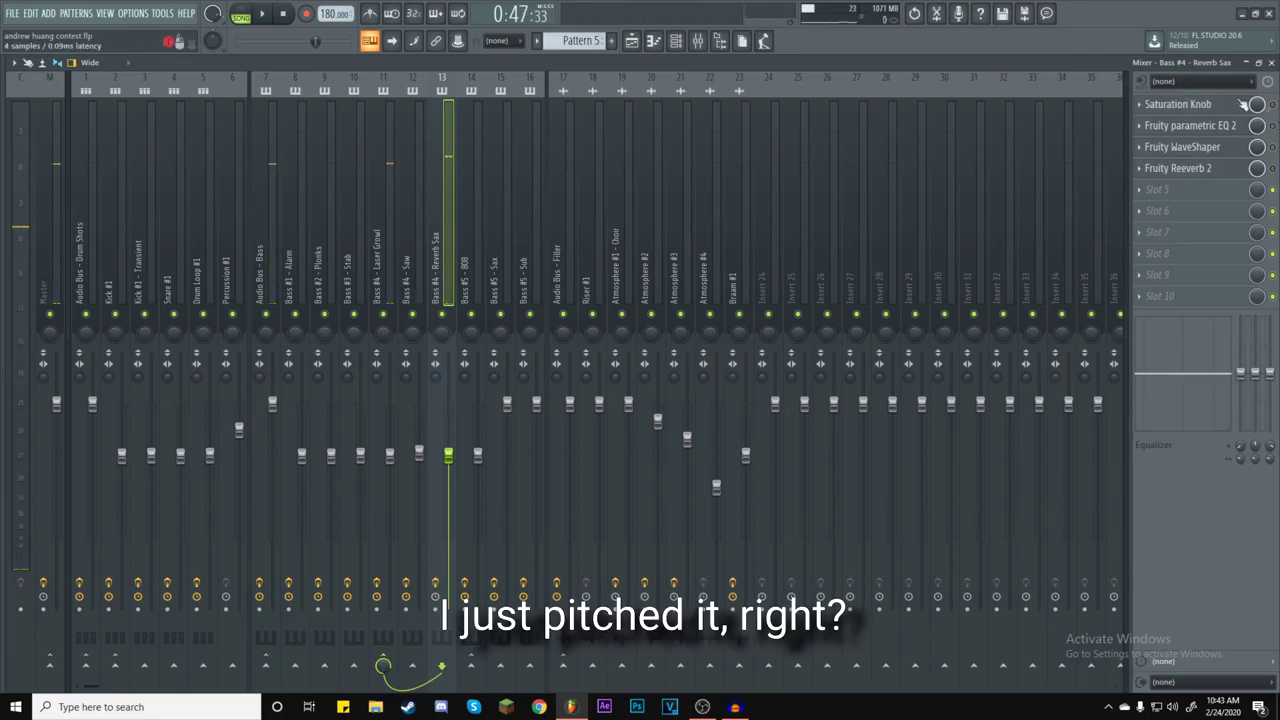
key(space)
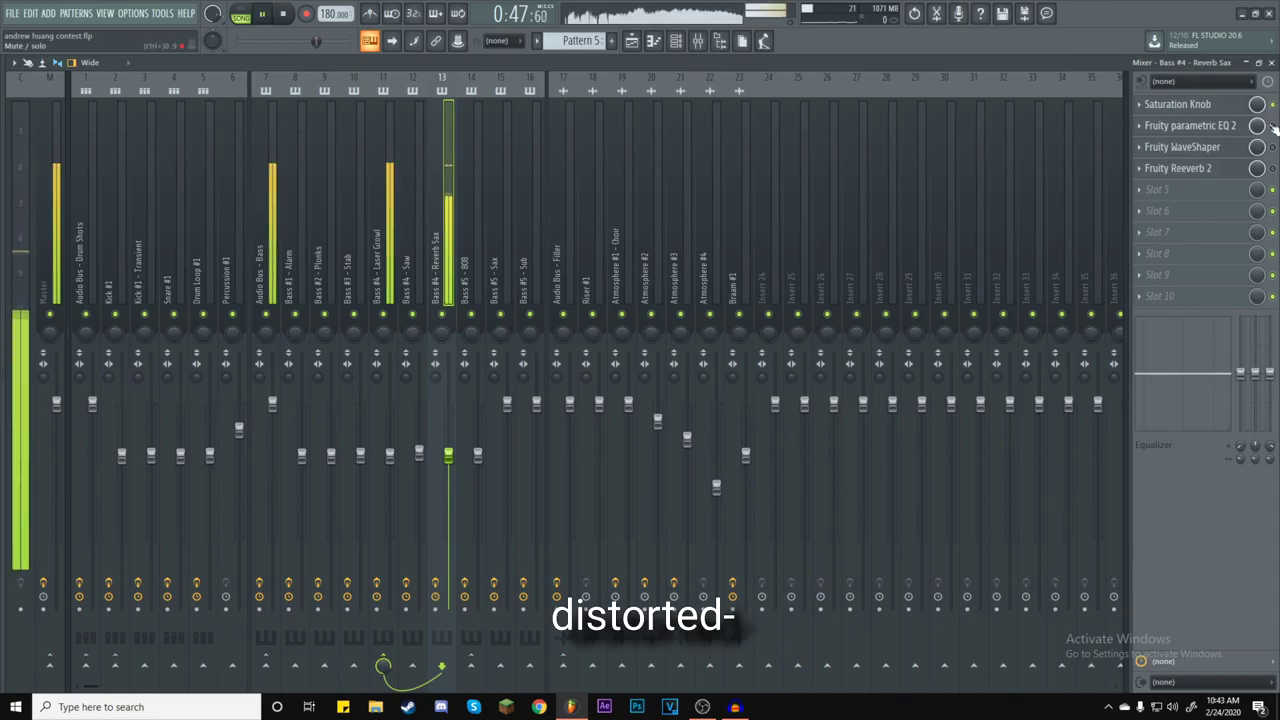
Examine the Reverb Sax track's Fruity parametric EQ 2 and Fruity WaveShaper, and listen with the full effect chain enabled.
click(1186, 126)
key(space)
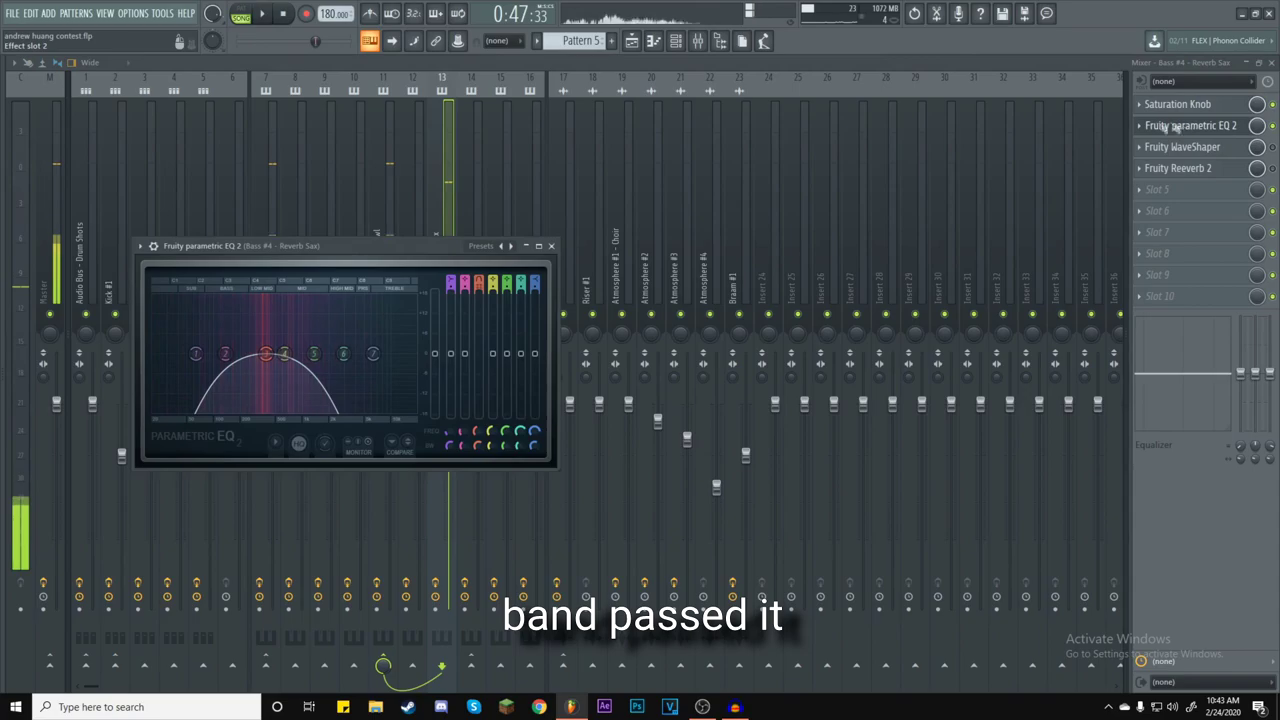
click(551, 245)
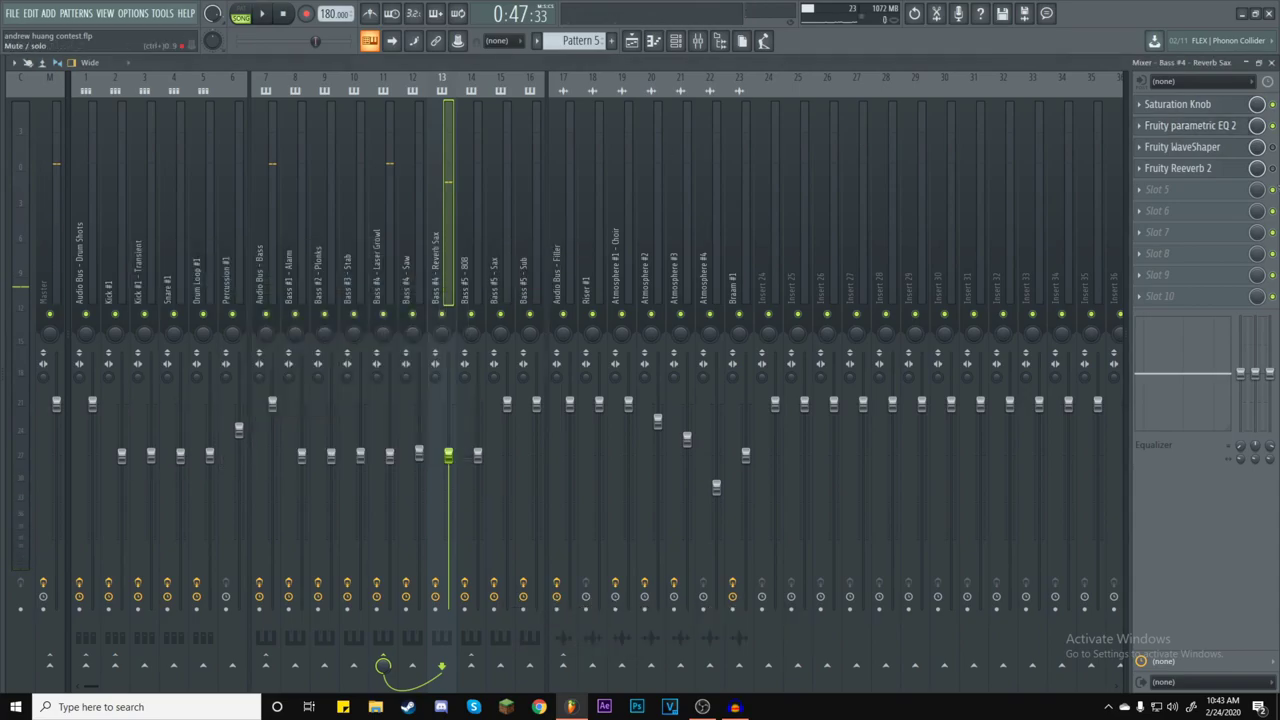
click(1215, 150)
click(1205, 148)
key(space)
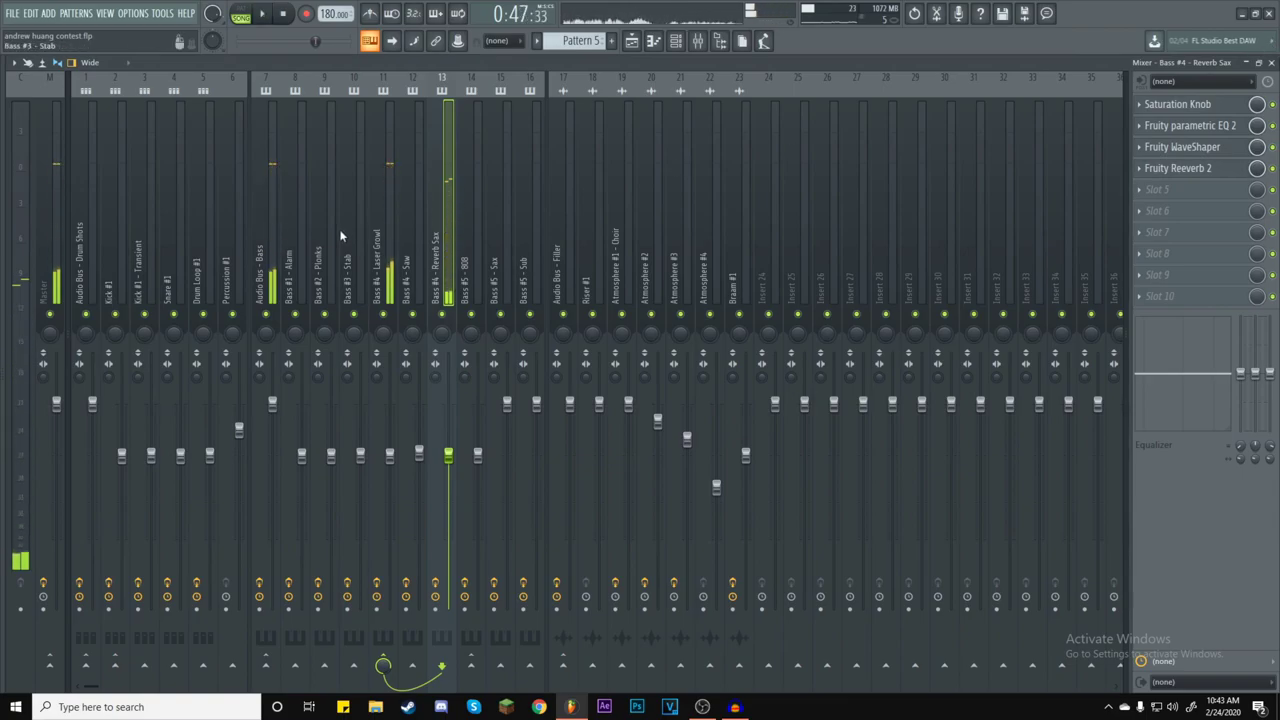
key(space)
Listen to the growl with the Bass #4 - Laser Growl mixer track's effects, and reselect the Reverb Sax track.
click(378, 230)
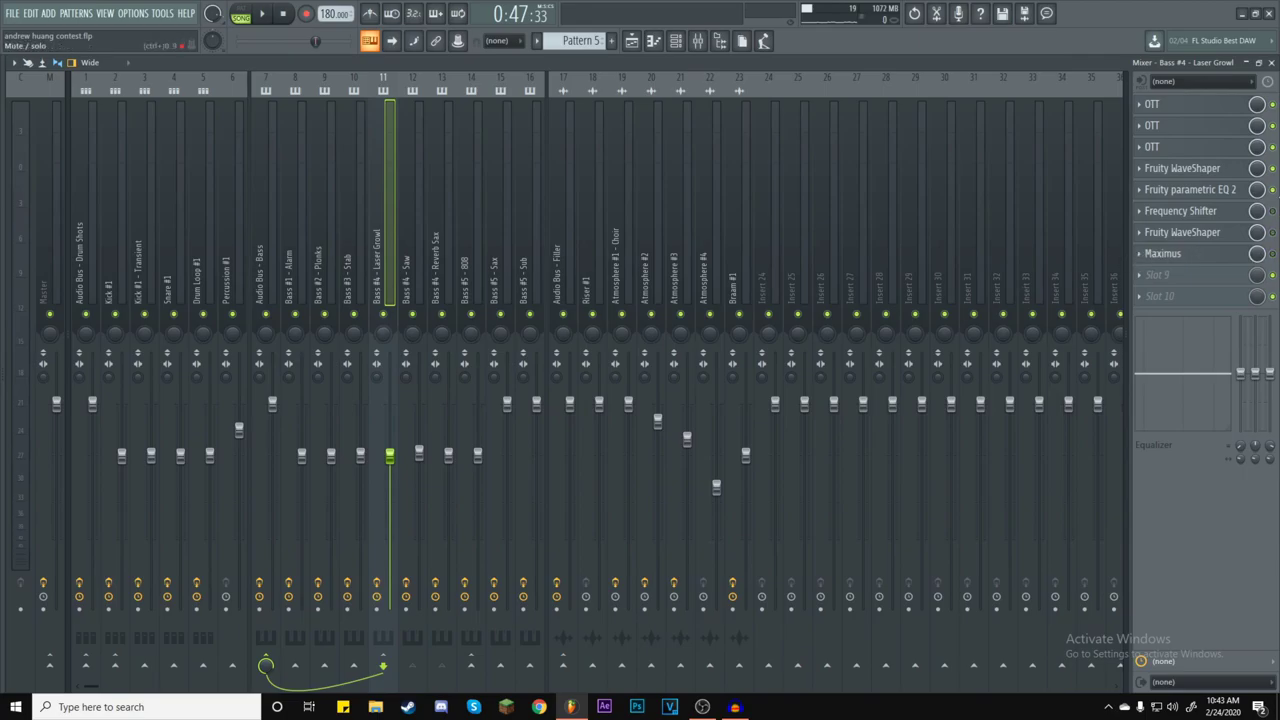
key(space)
click(433, 240)
key(space)
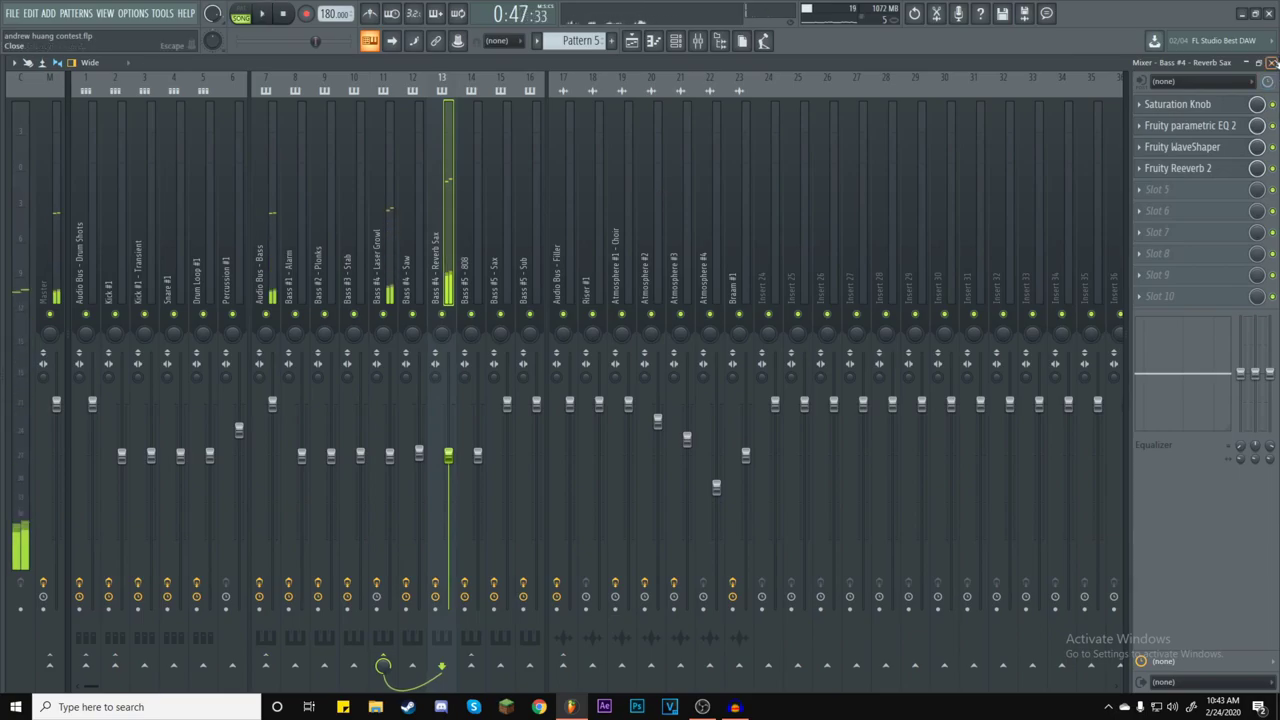
Return to the playlist, solo the Bass #5 track and listen to its Pattern 2 clip.
key(F5)
right_click(177, 352)
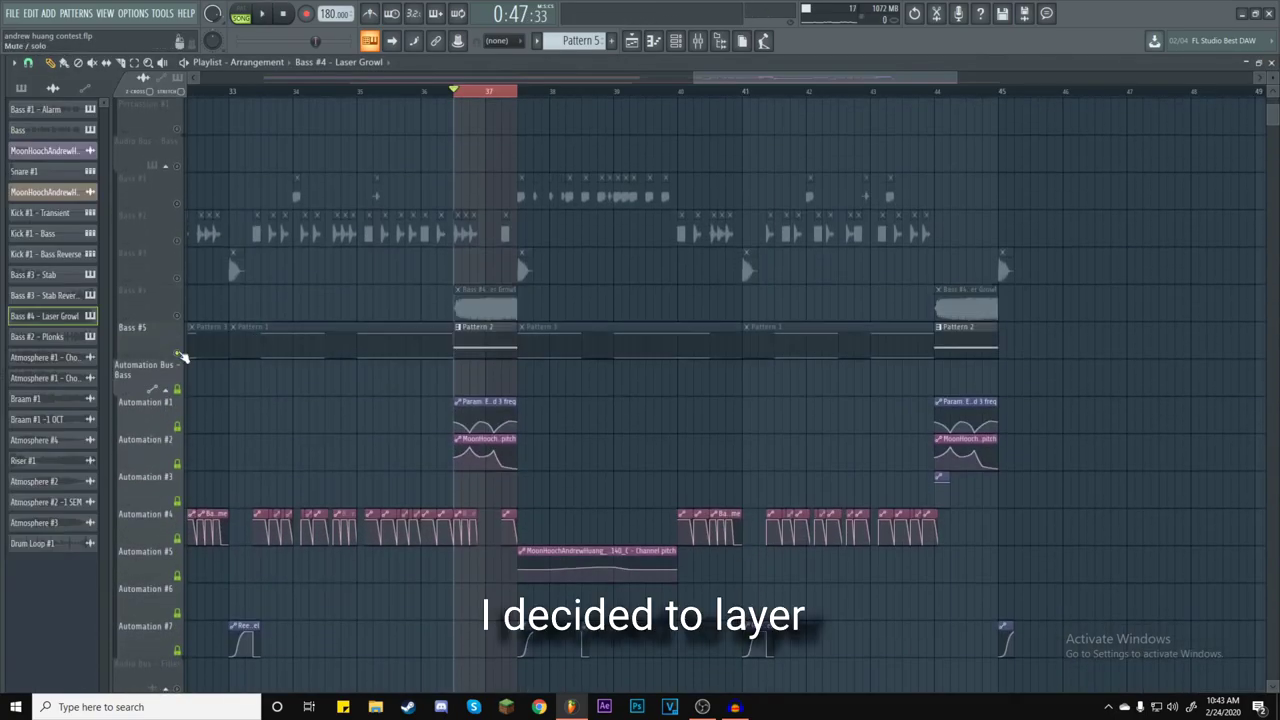
click(496, 336)
key(space)
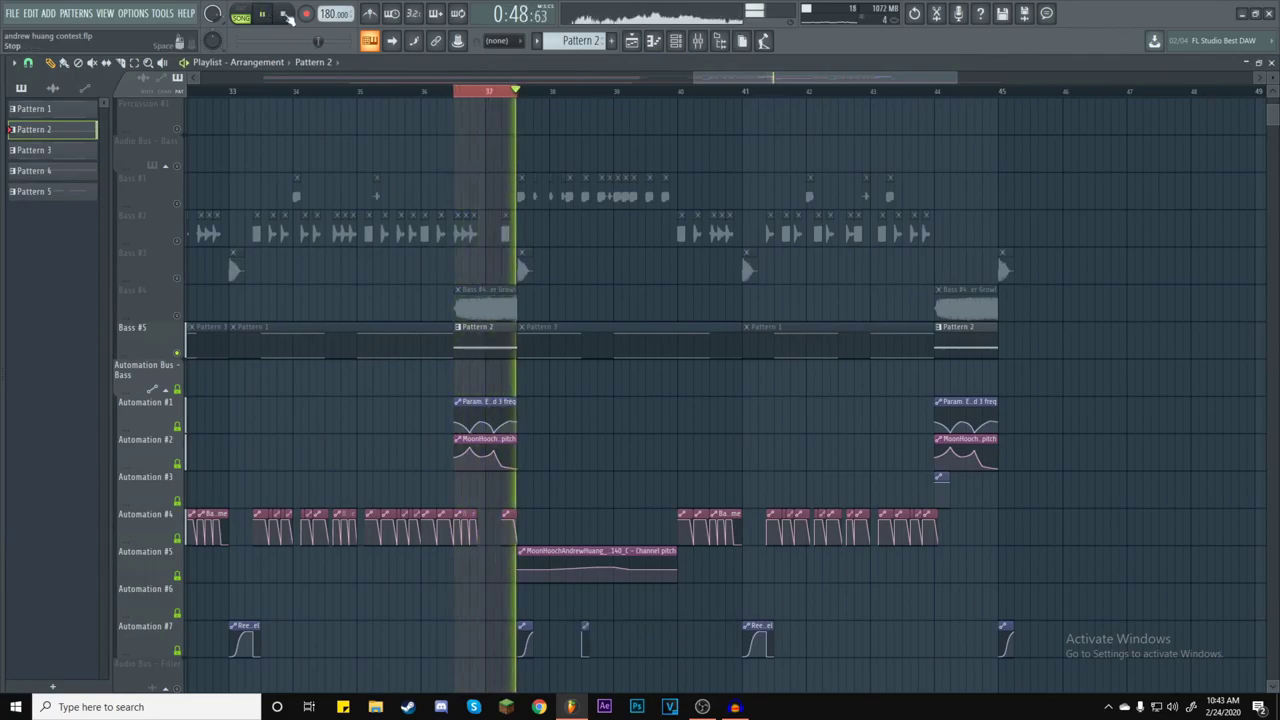
click(282, 14)
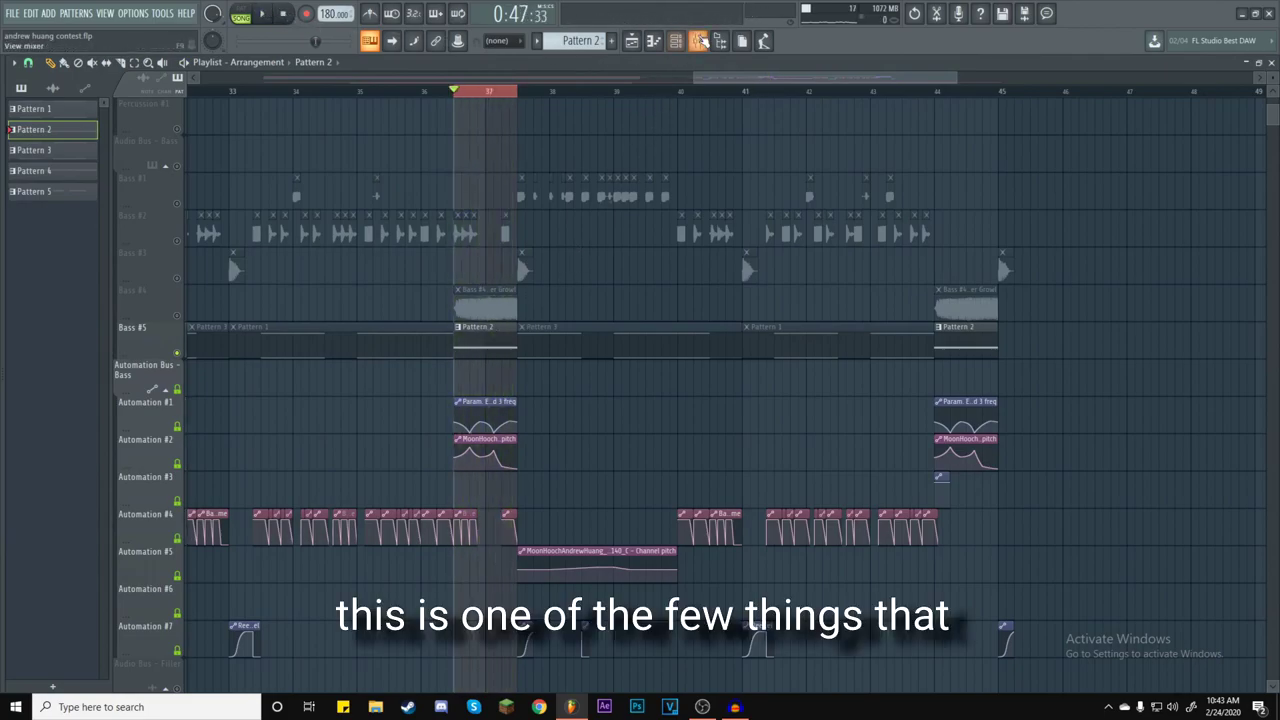
Open the Bass #4 - Saw channel's Serum #2 from the channel rack and show its effects page.
click(699, 40)
click(699, 40)
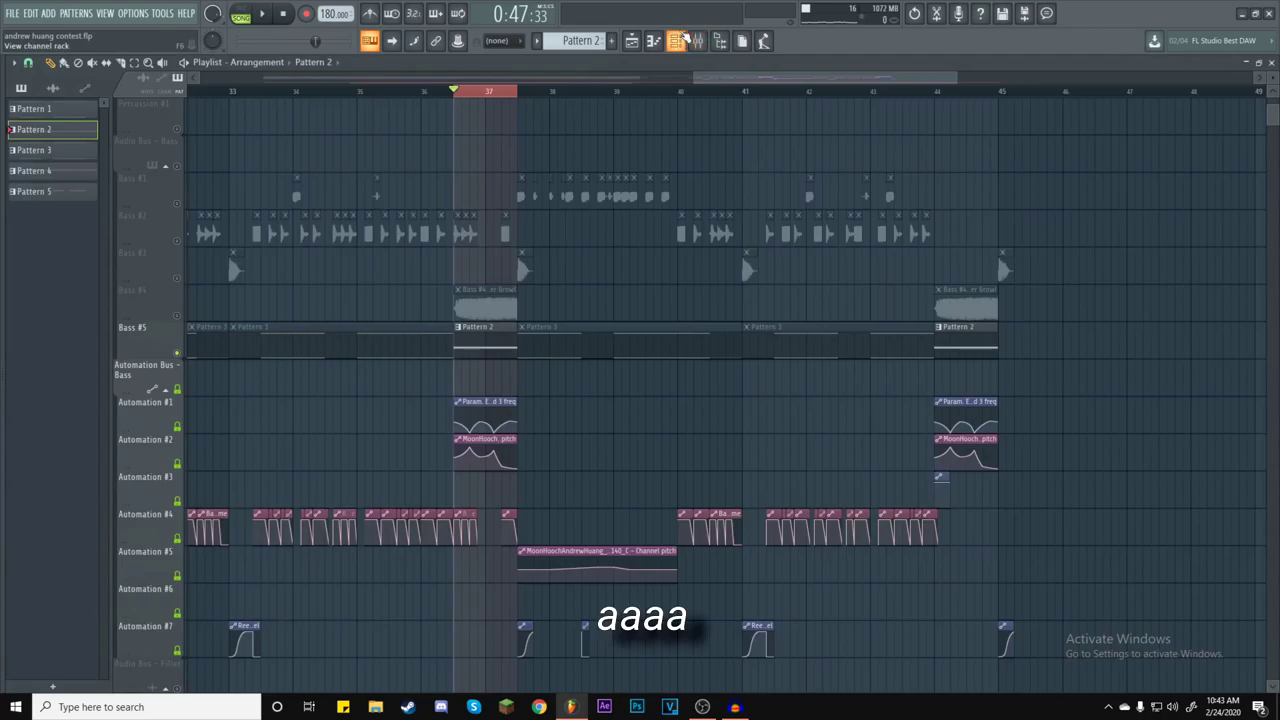
click(676, 40)
scroll(603, 408, down, 5)
scroll(603, 408, up, 4)
click(455, 421)
drag(400, 133, 595, 150)
click(483, 190)
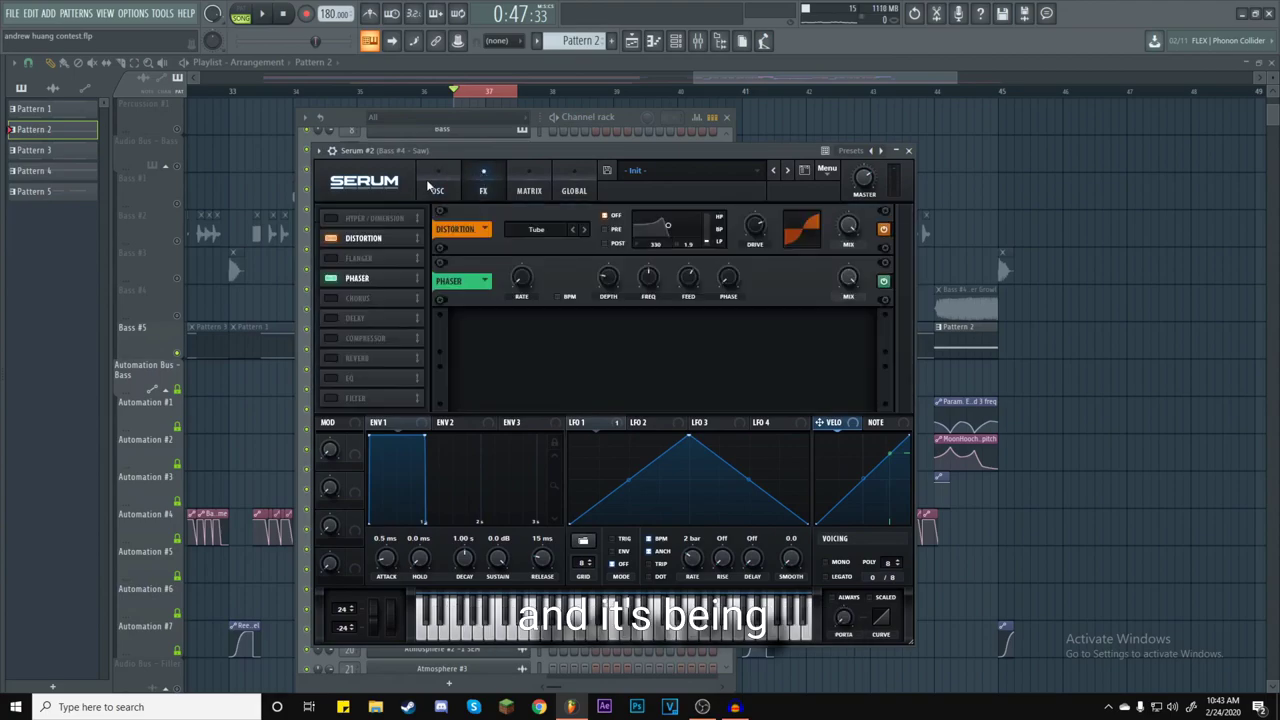
Show the oscillator page of the Bass #4 - Saw Serum #2, and close the synth and the channel rack.
click(435, 189)
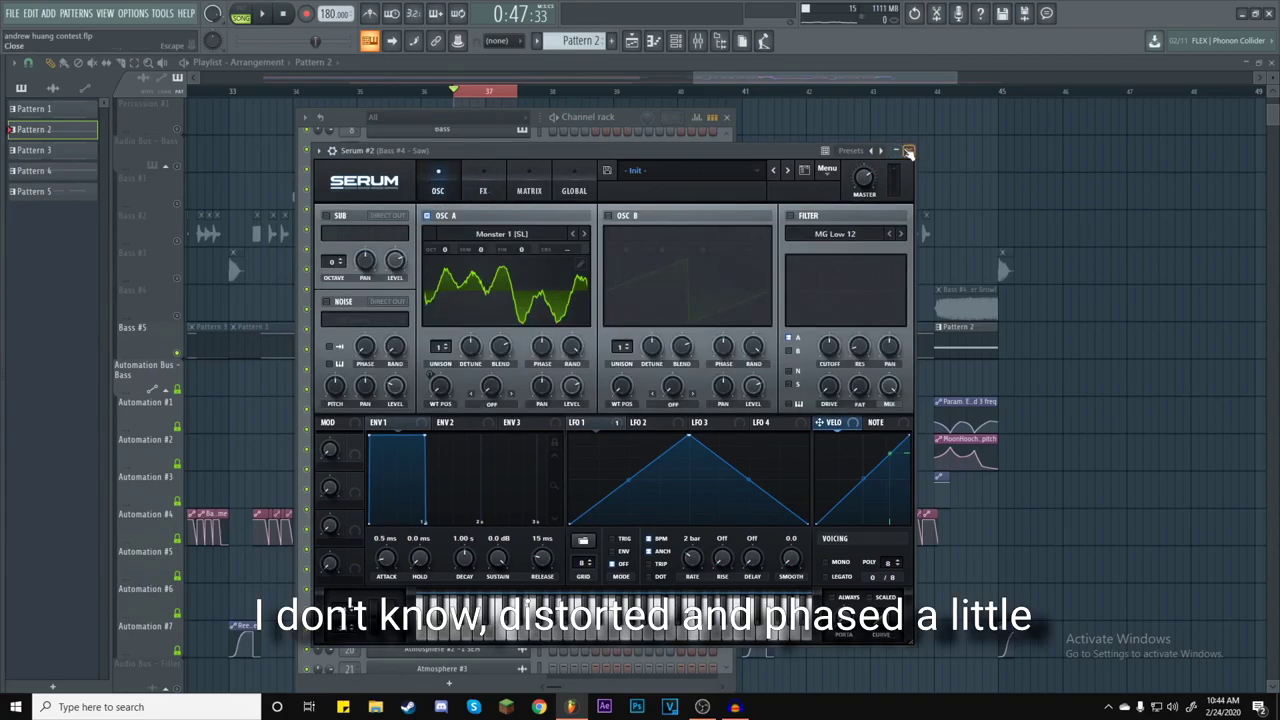
click(908, 151)
click(727, 118)
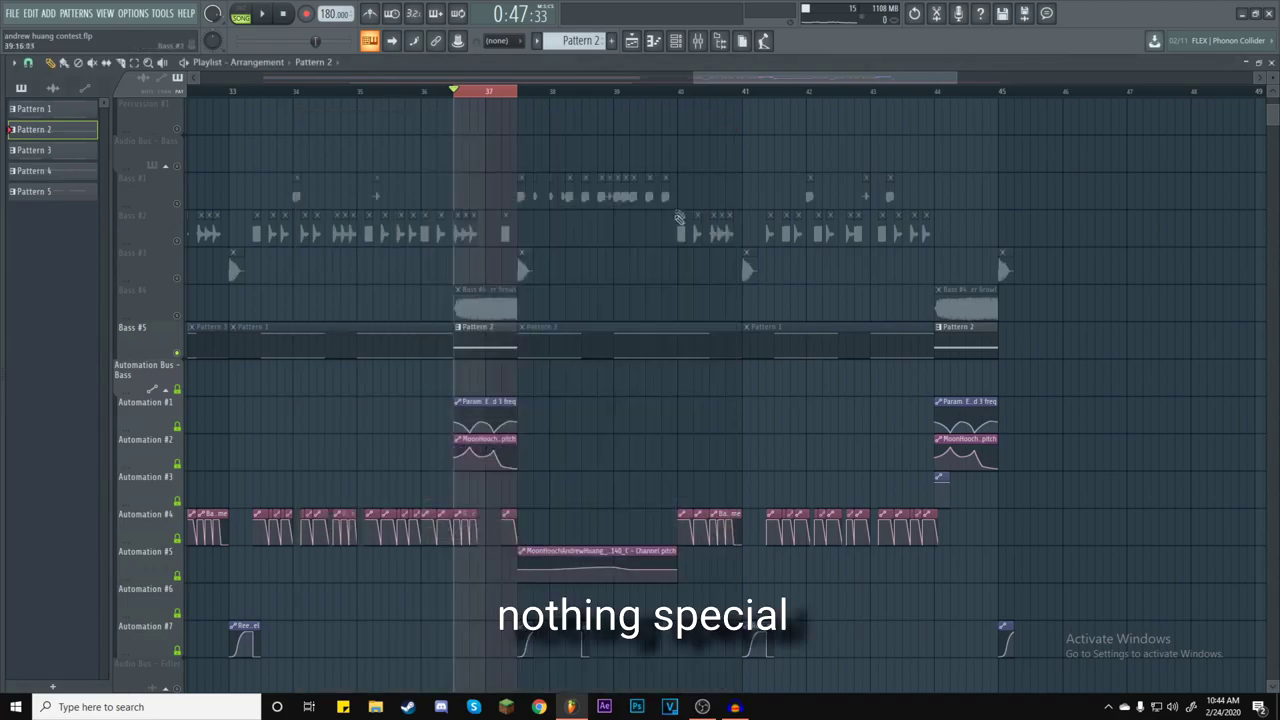
Listen to the saw layer while bypassing and re-enabling the Bass #4 - Saw mixer track's effects, including Distructor.
key(space)
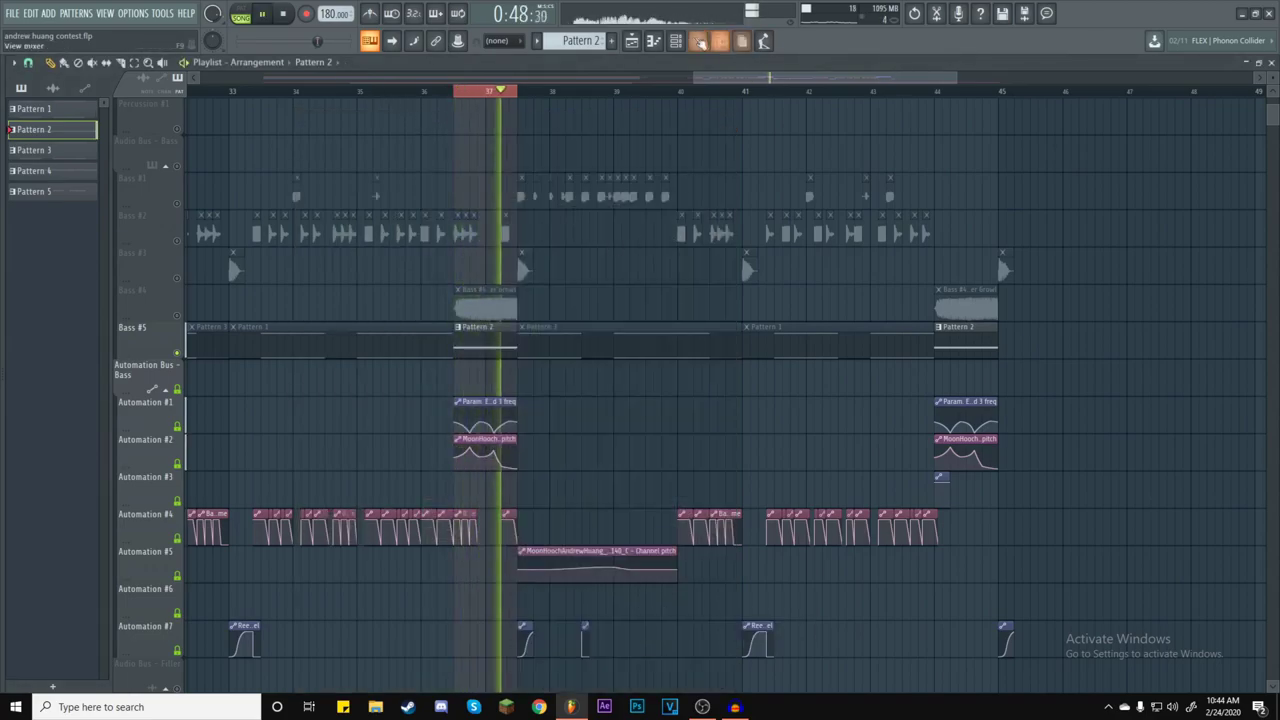
click(698, 41)
key(space)
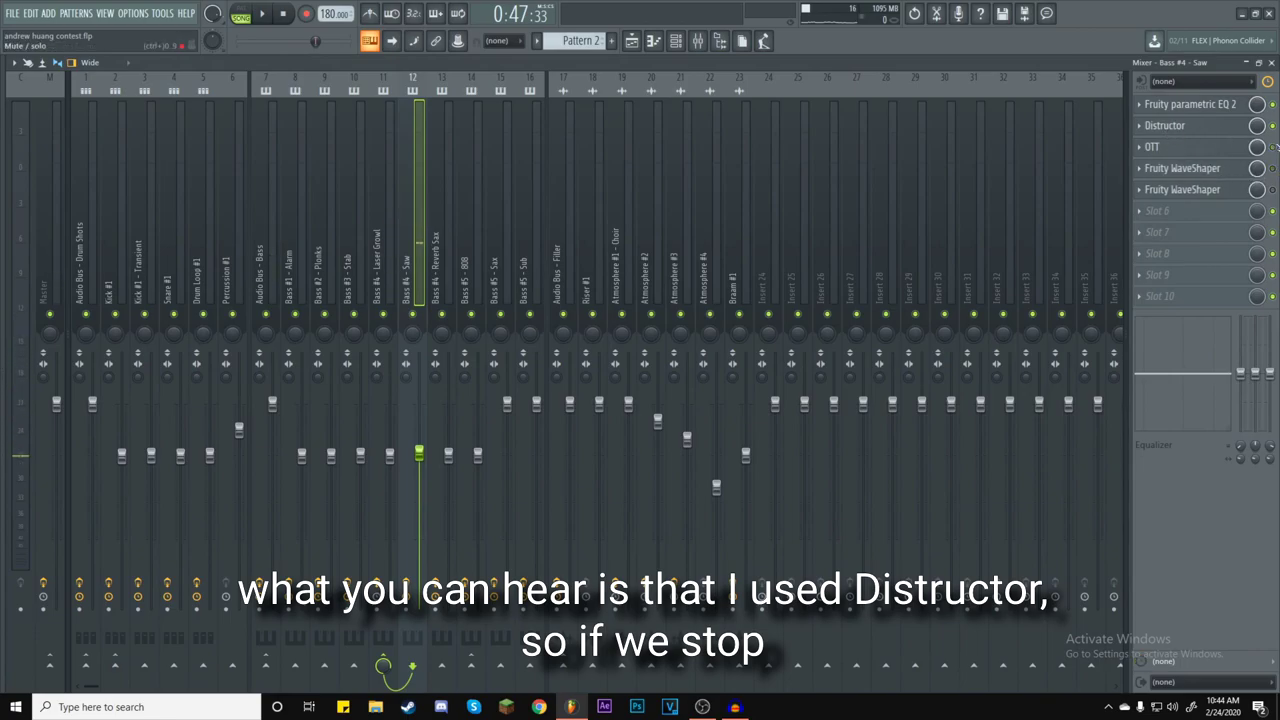
key(space)
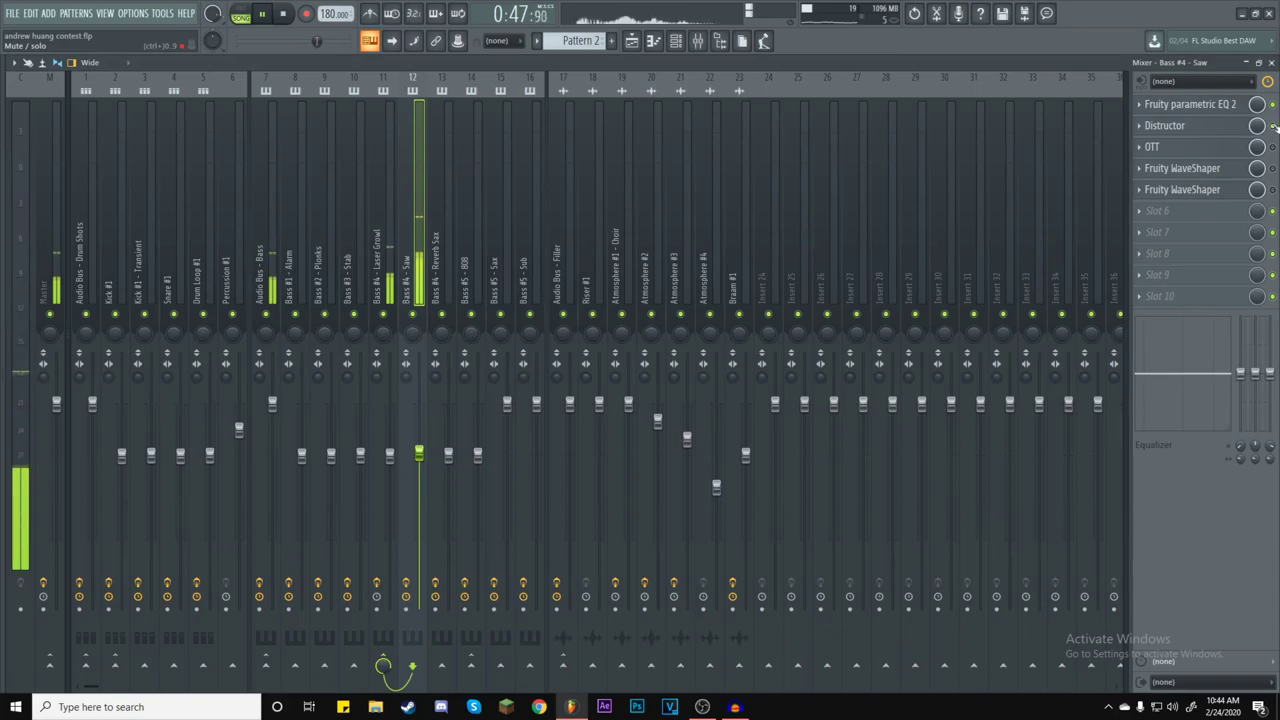
click(1168, 126)
click(1168, 126)
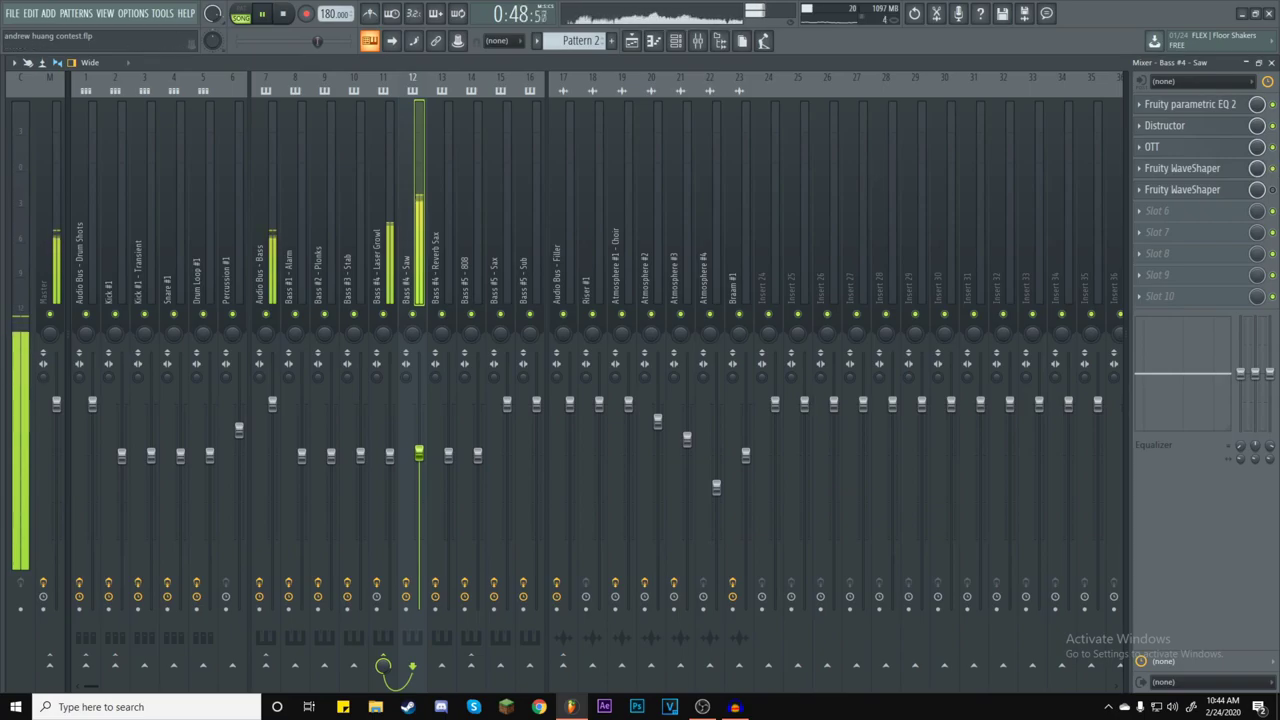
key(space)
Compare the Laser Growl and Saw mixer tracks' effects, return to the playlist and listen to Bass #4 together with Bass #5.
click(377, 292)
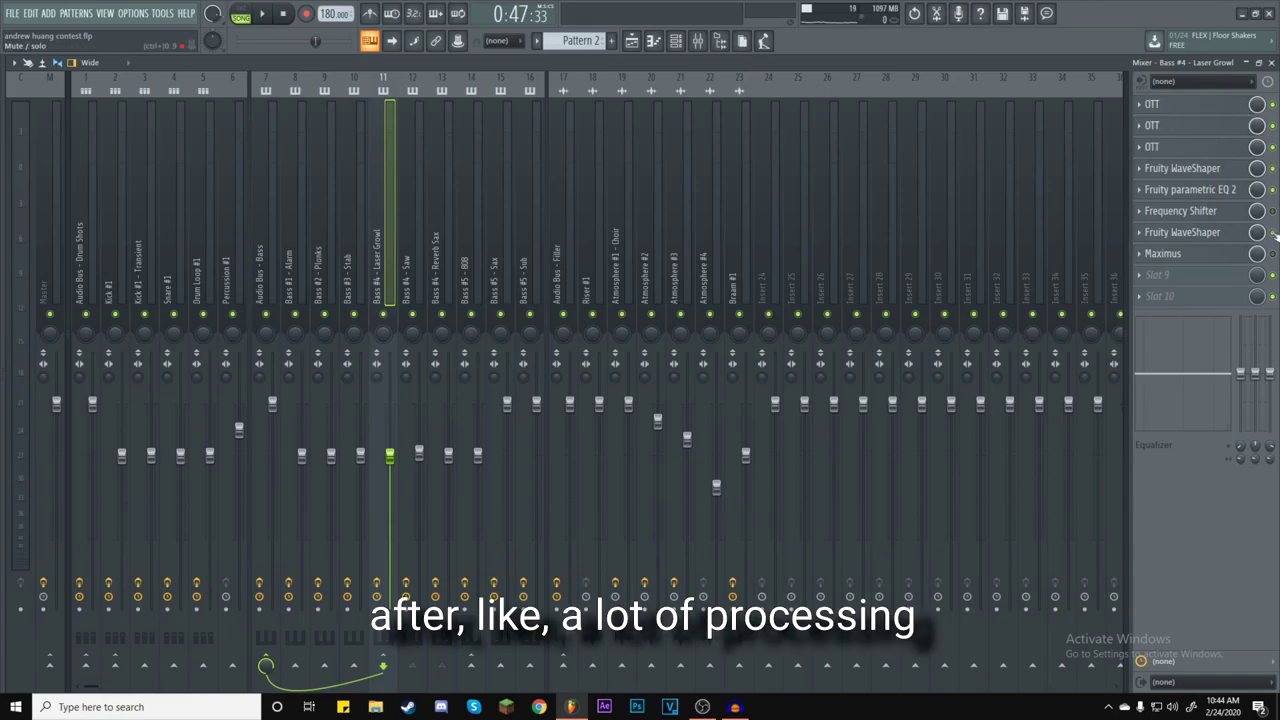
click(411, 253)
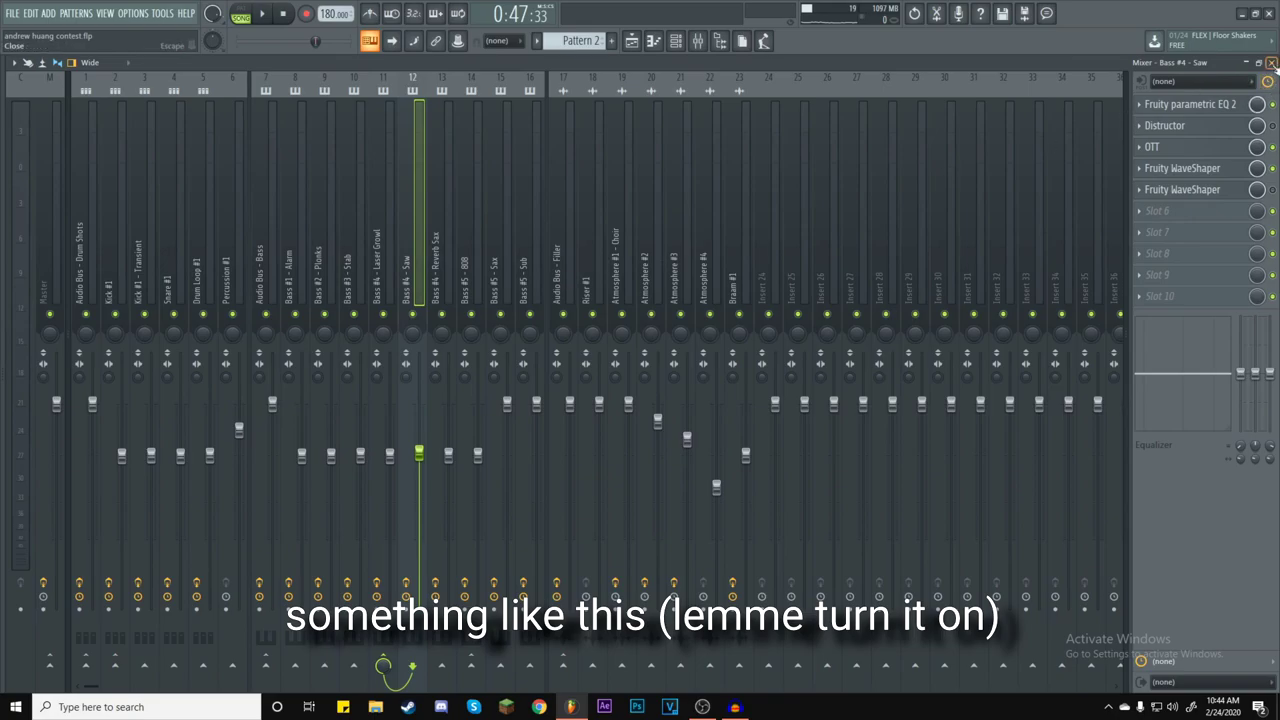
click(1272, 62)
key(space)
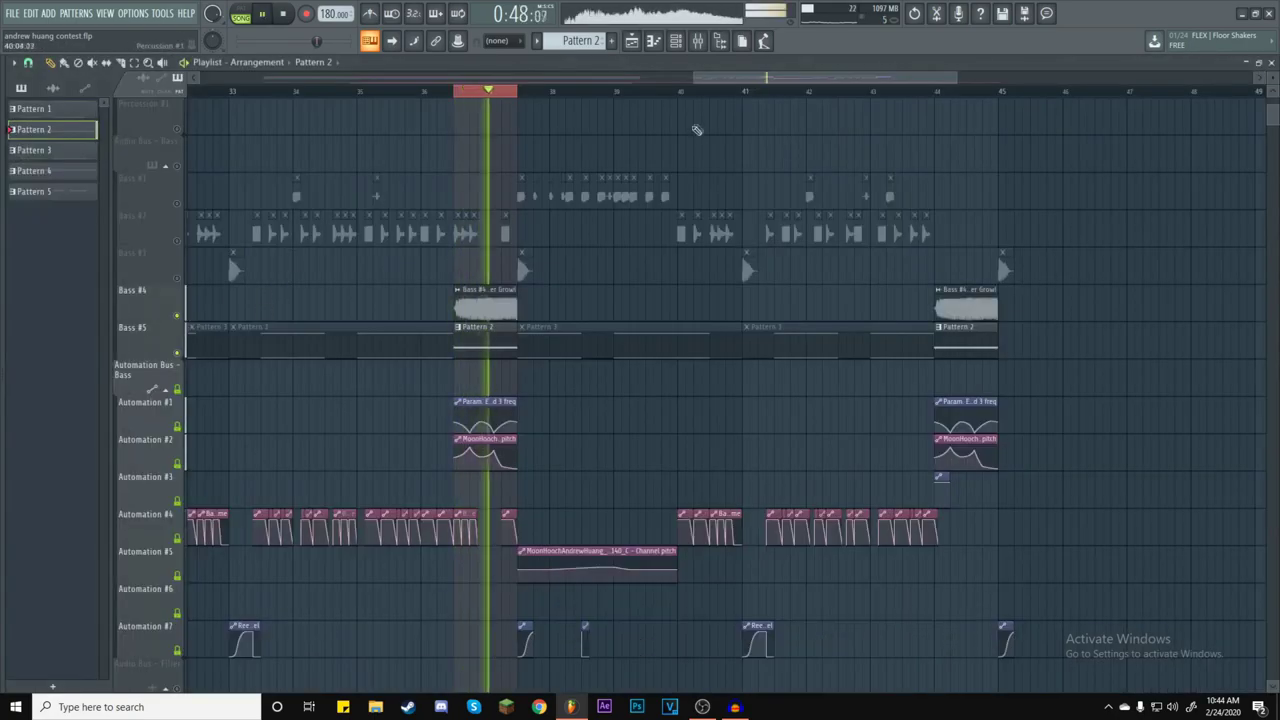
Switch on Distructor on the Bass #4 - Saw mixer track and listen to the layered bass from the playlist.
click(698, 41)
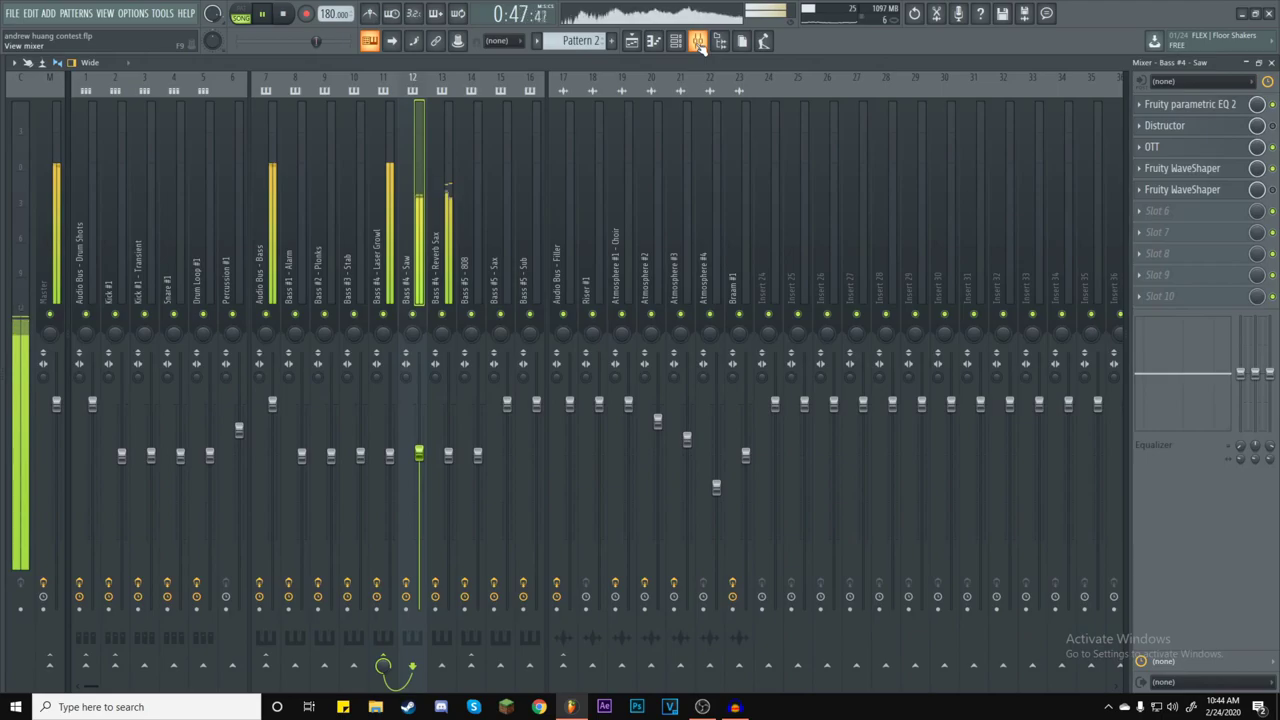
key(space)
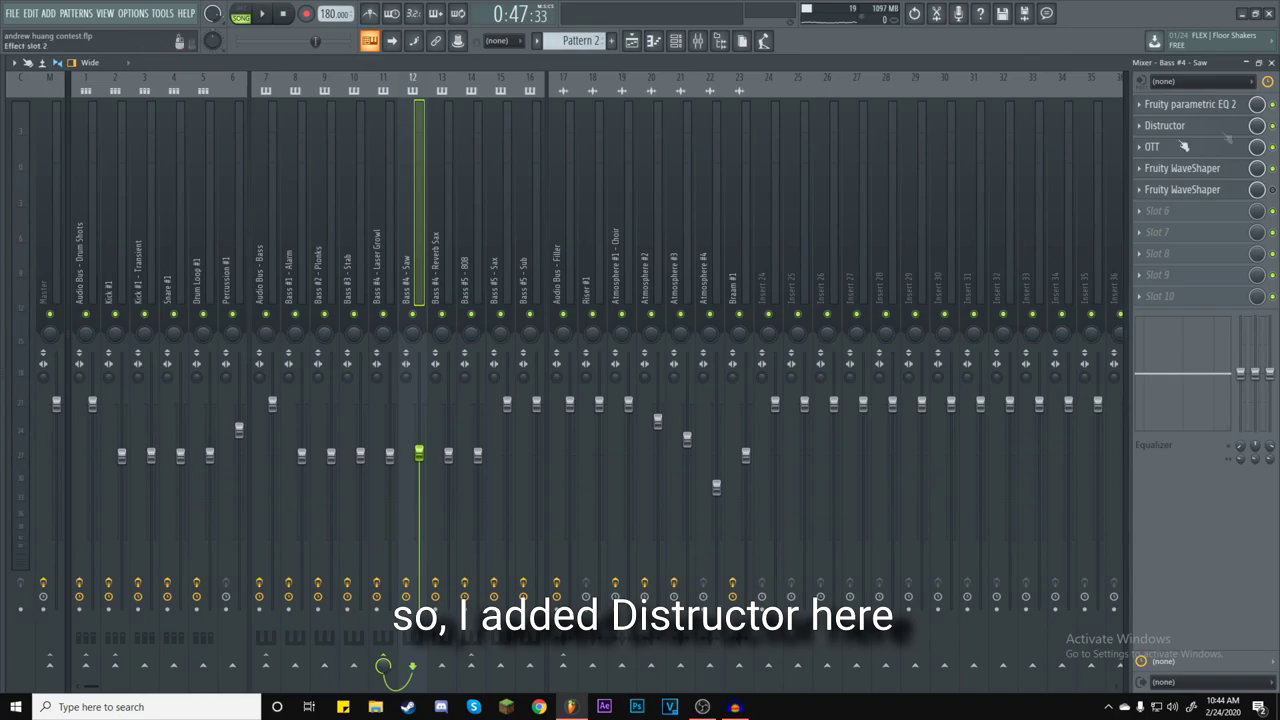
key(F5)
key(space)
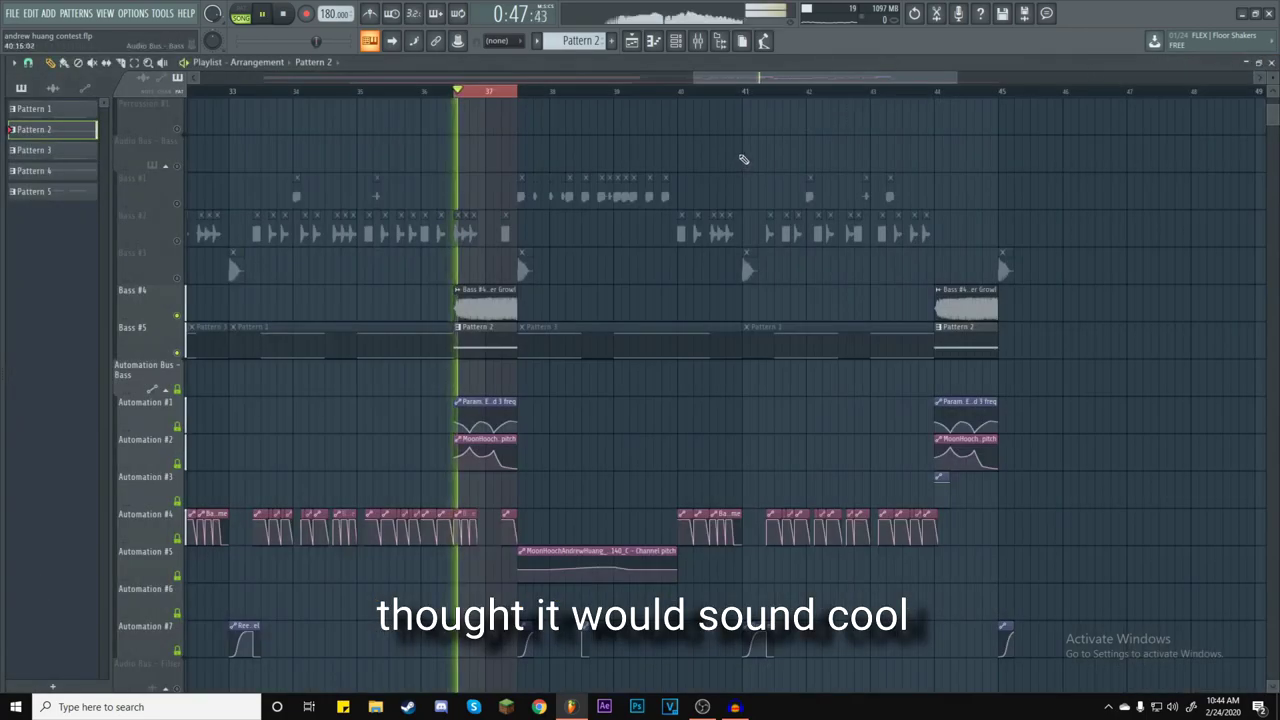
key(space)
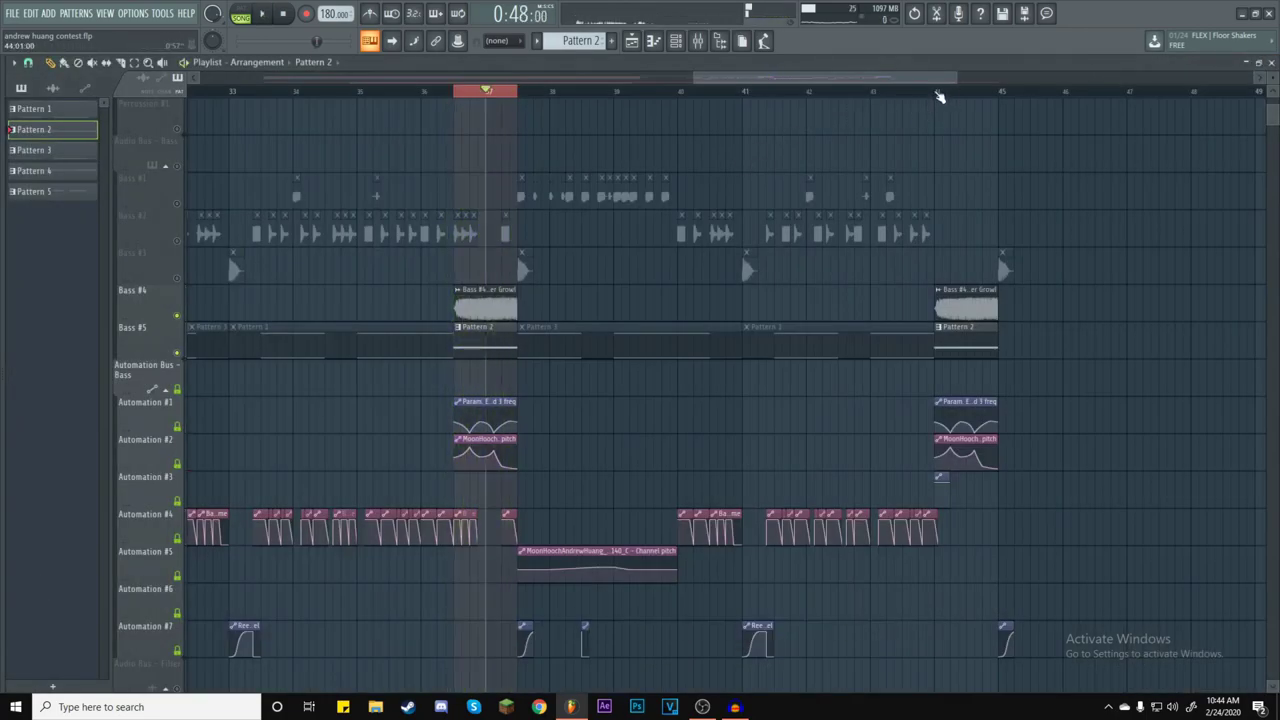
Move the playhead to the second Laser Growl clip at bar 44 and listen to it.
click(934, 91)
key(space)
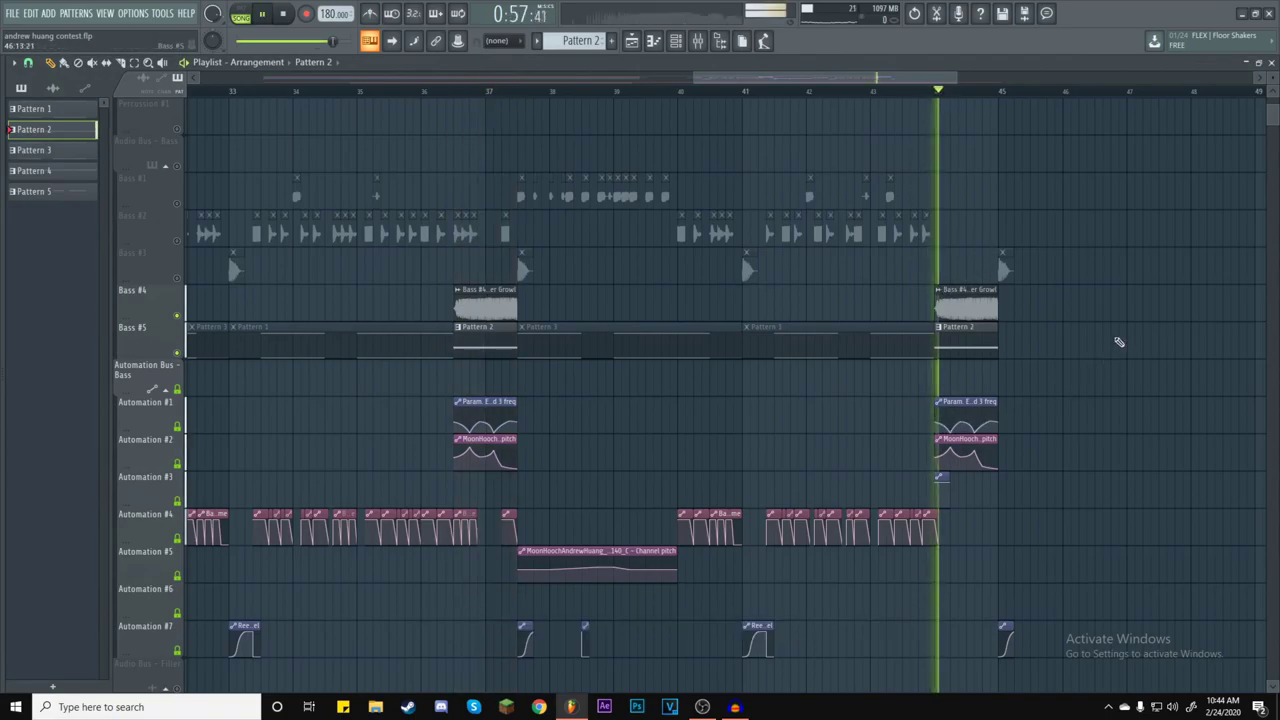
key(space)
Open the Frequency Shifter on the Bass #4 - Laser Growl mixer track and examine its settings.
key(F9)
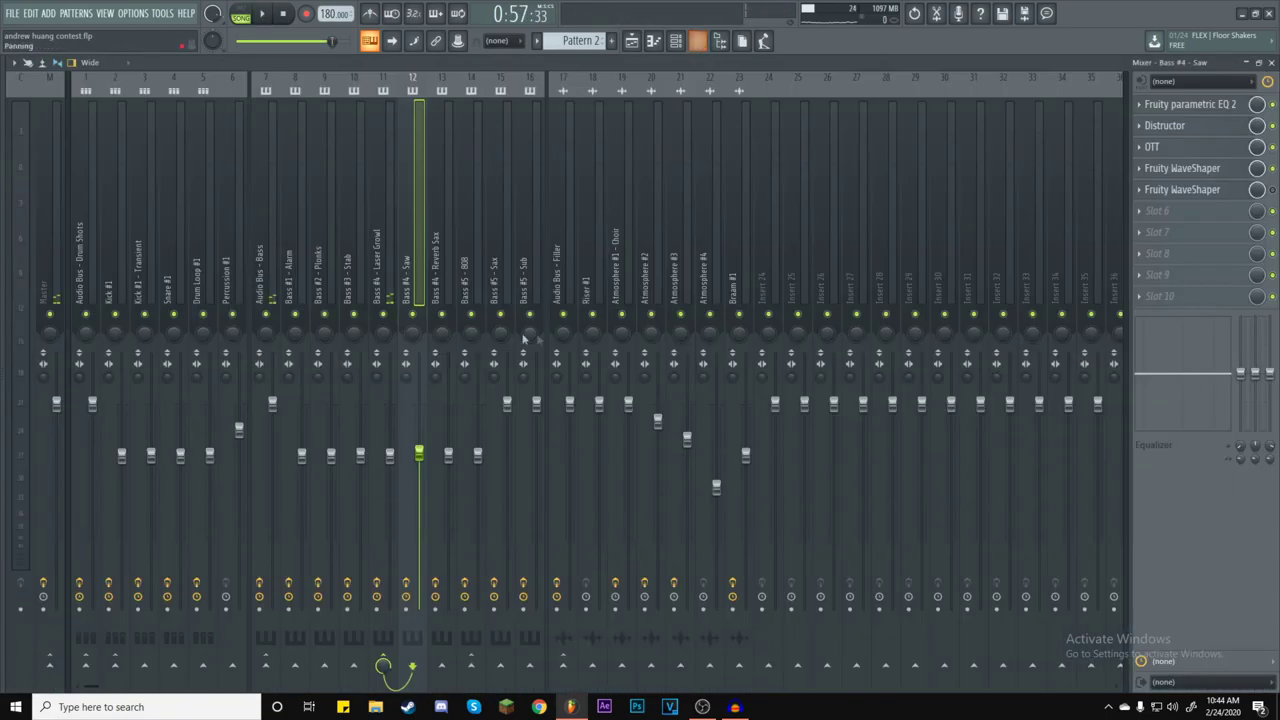
click(380, 252)
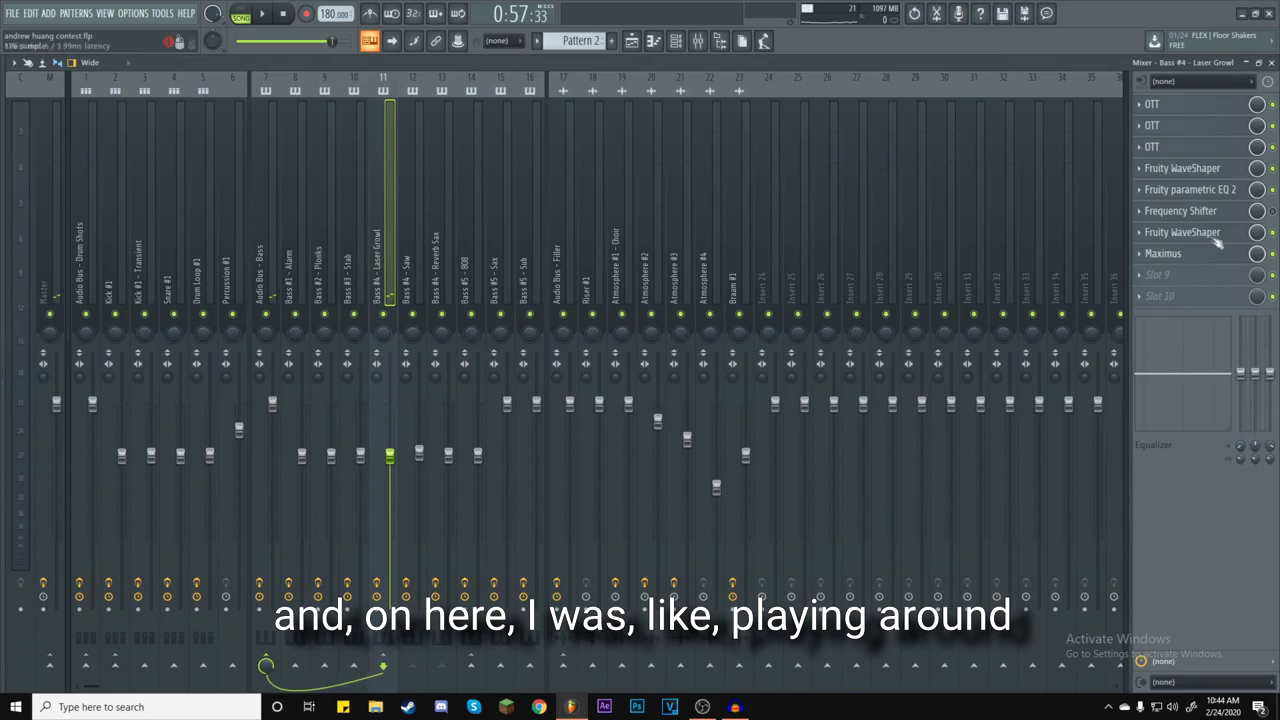
click(1200, 212)
click(1200, 212)
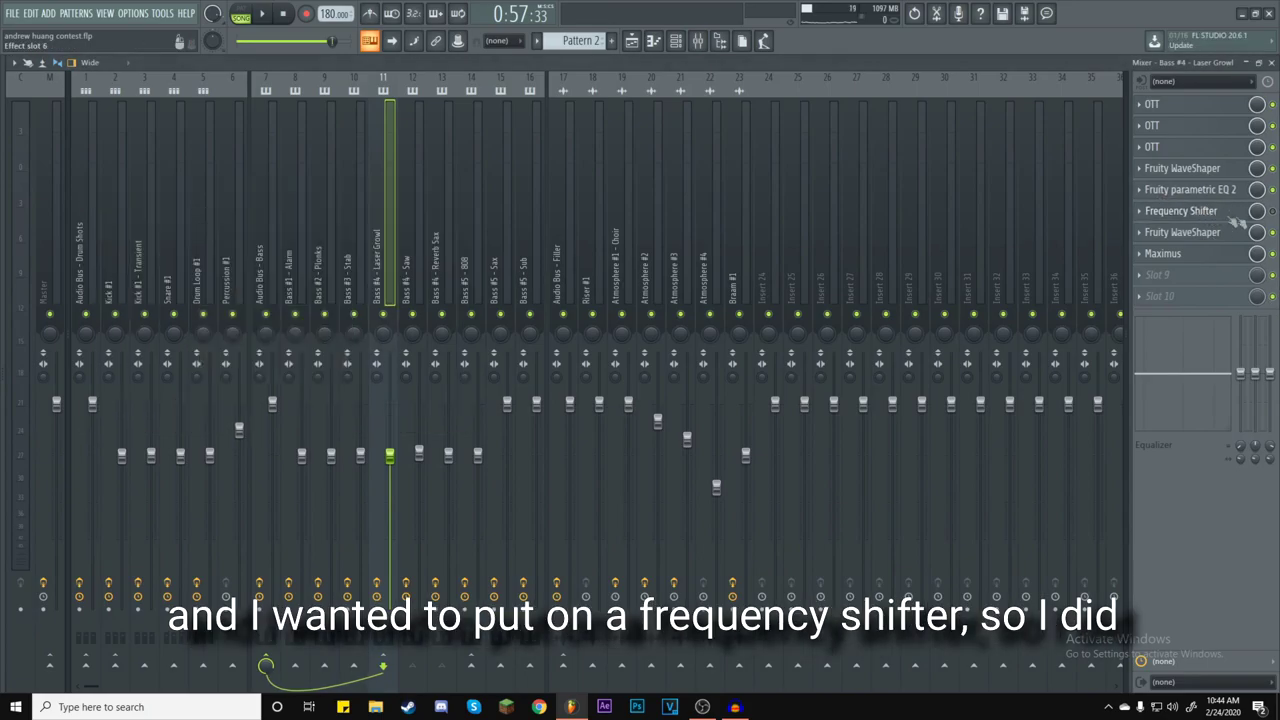
click(1196, 218)
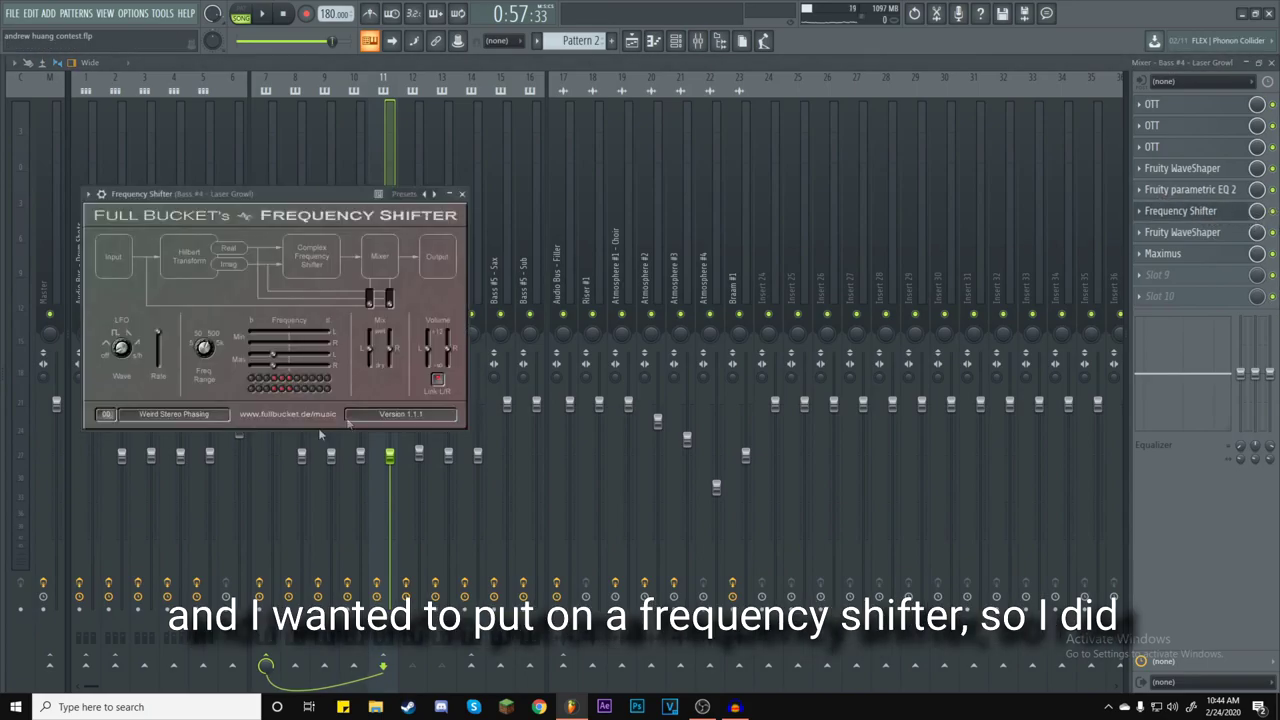
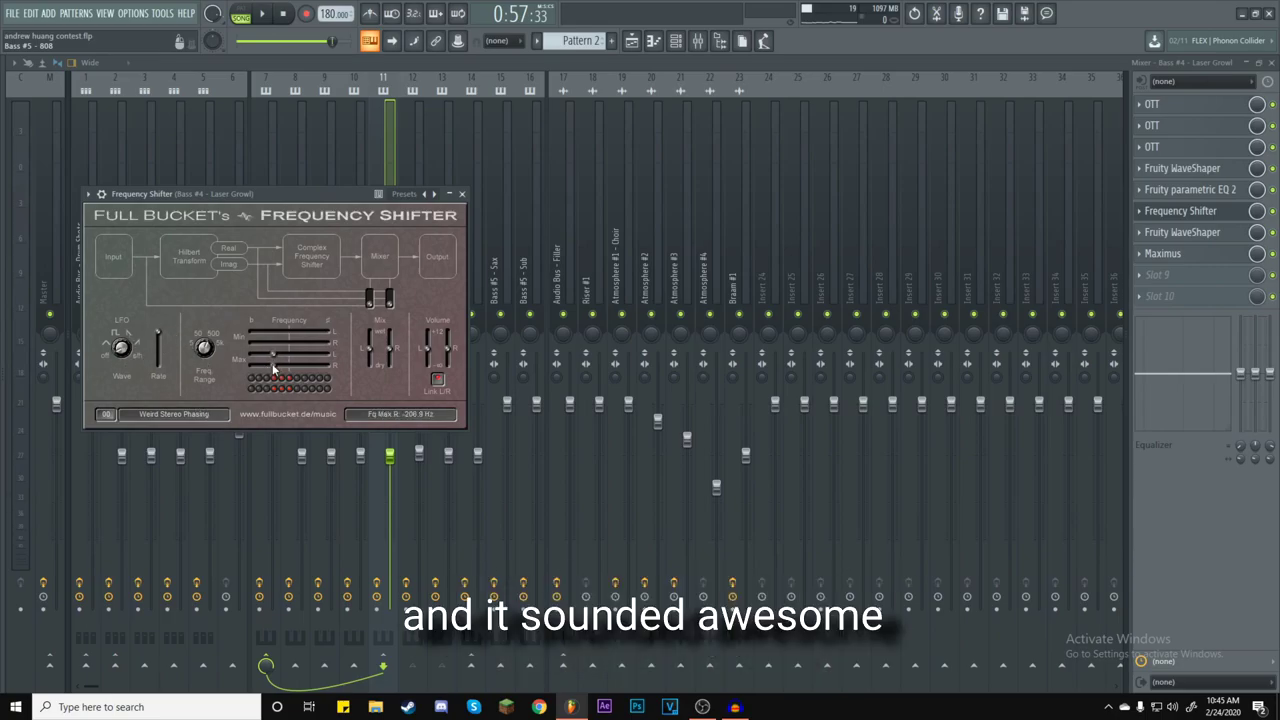
Close the Frequency Shifter window, enable the effect on the Laser Growl track and listen to the bar 44 clips.
click(462, 193)
key(space)
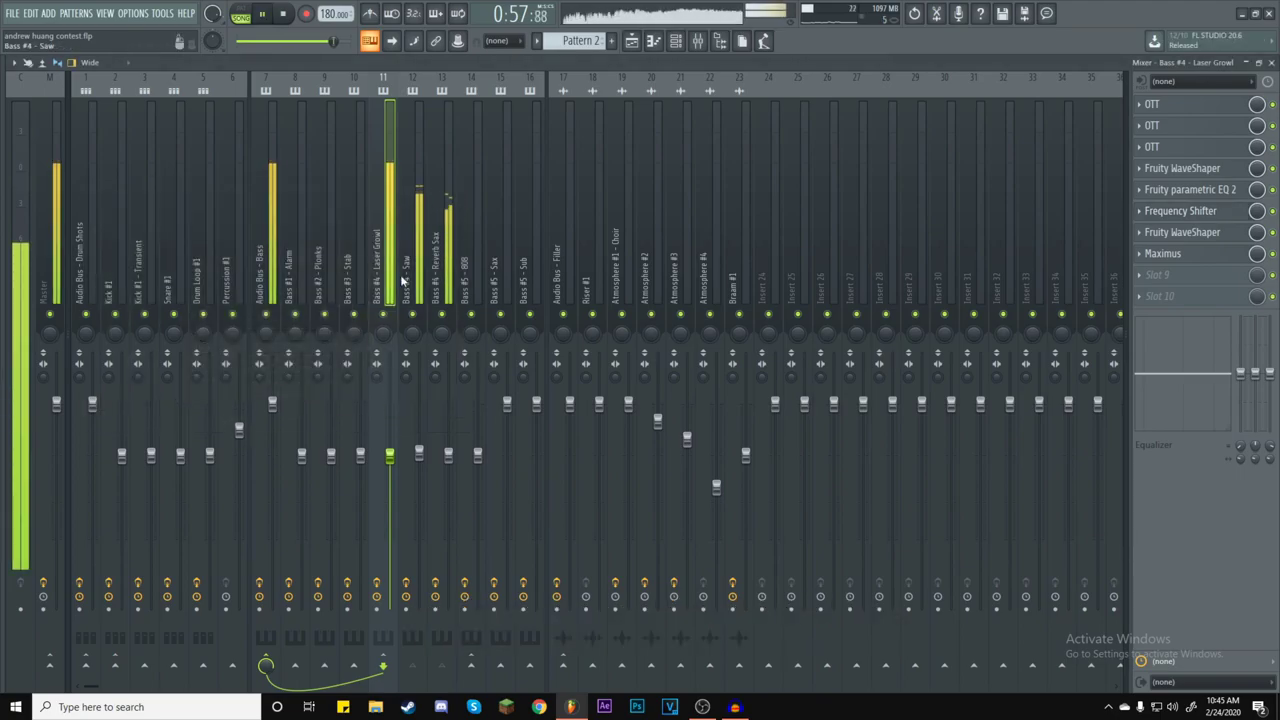
key(space)
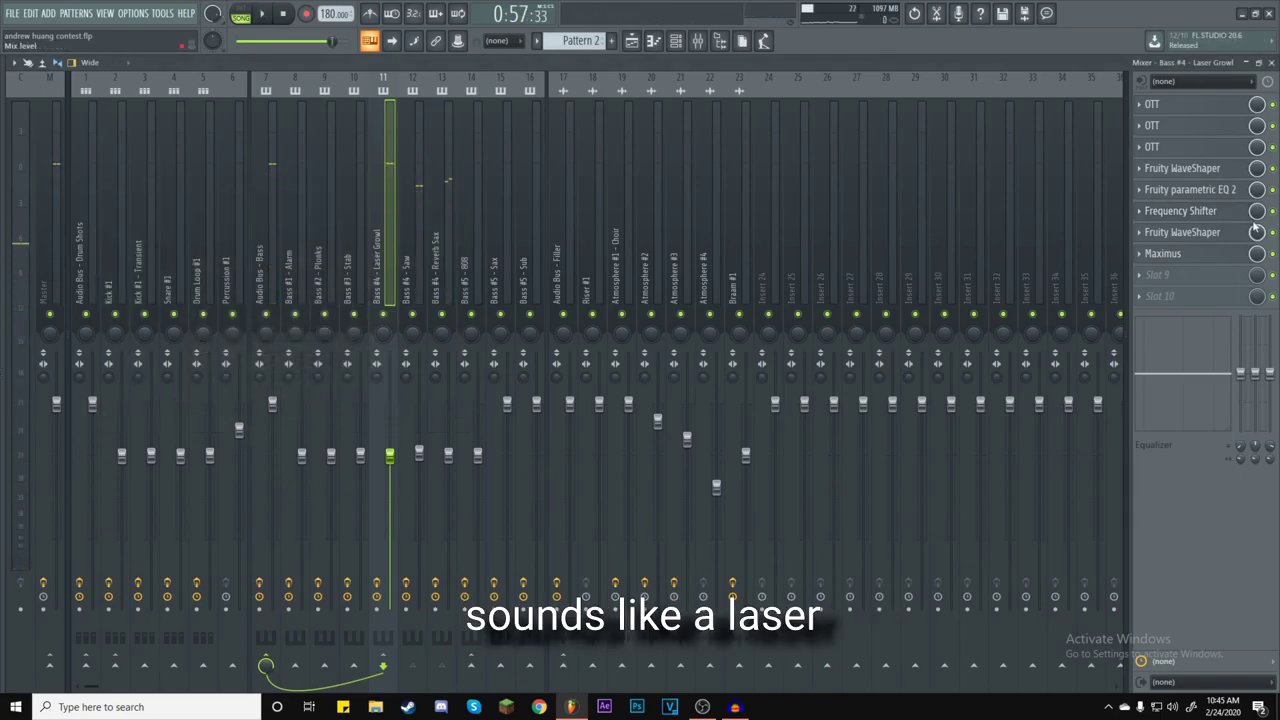
Return to the playlist, mute the Bass #4 and Pattern 2 clips, and unmute the Pattern 1 and Pattern 3 clips.
click(1271, 62)
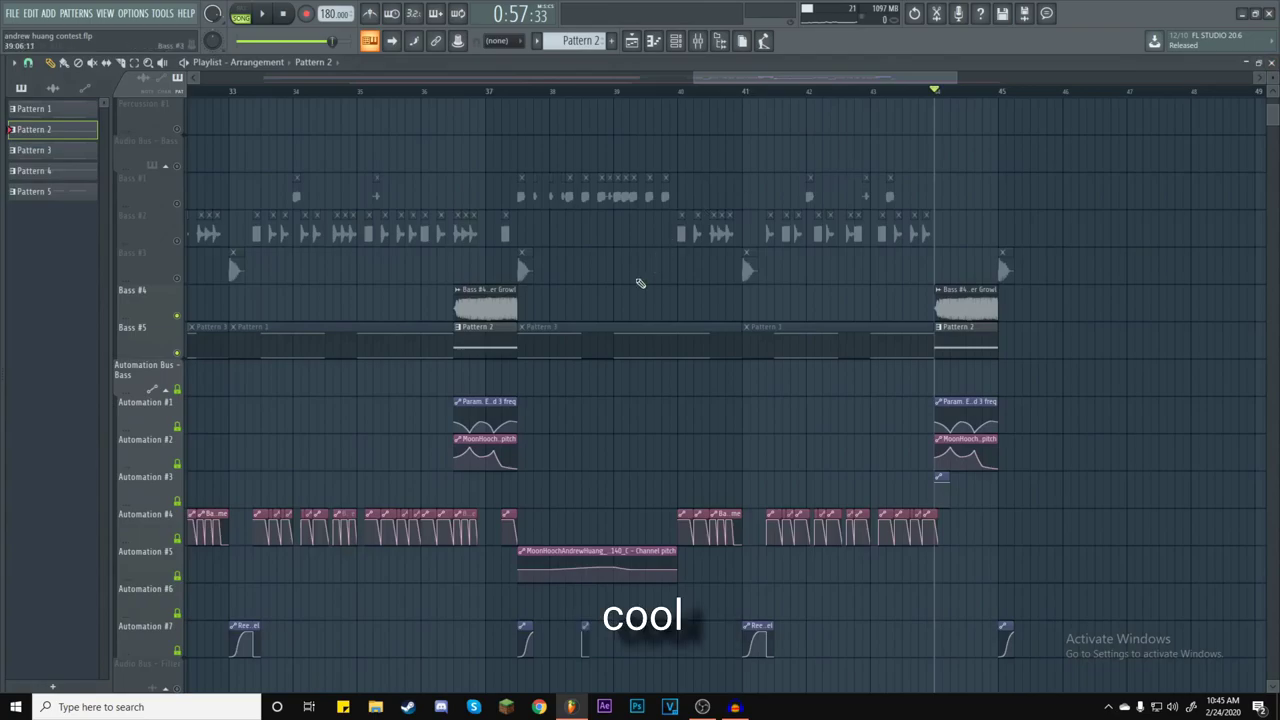
scroll(646, 262, down, 5)
scroll(646, 259, up, 4)
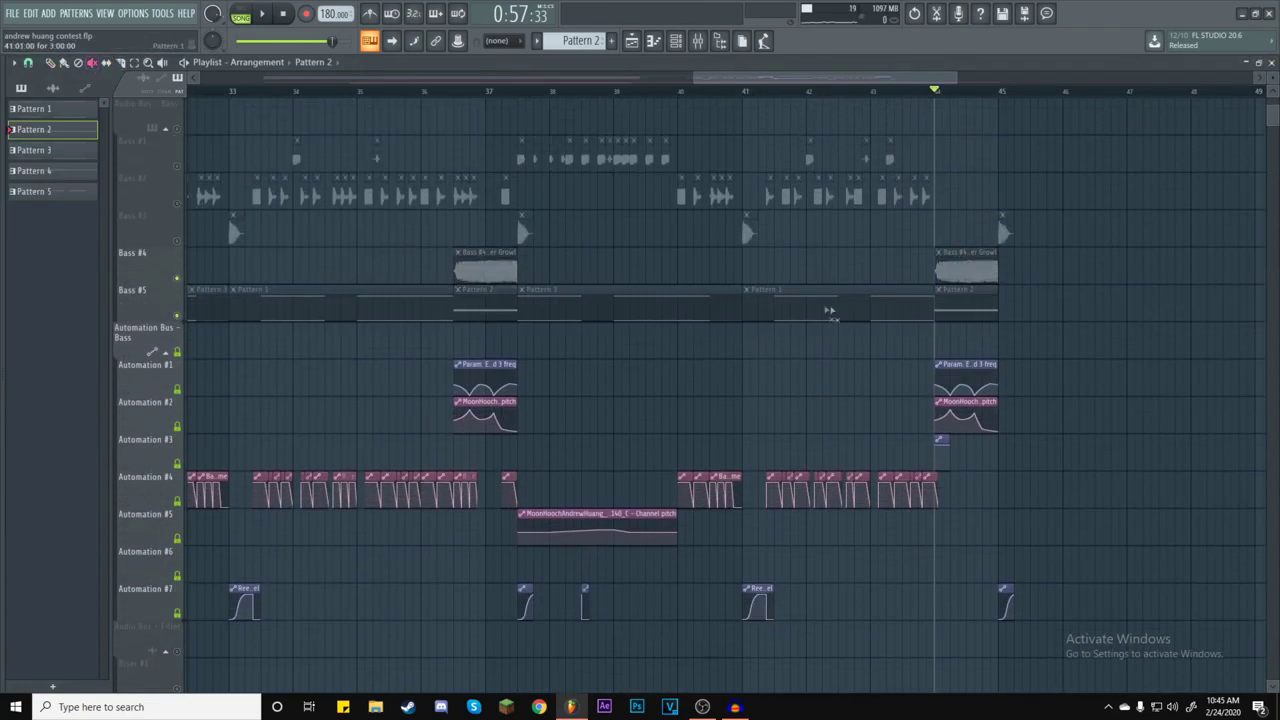
drag(740, 80, 655, 80)
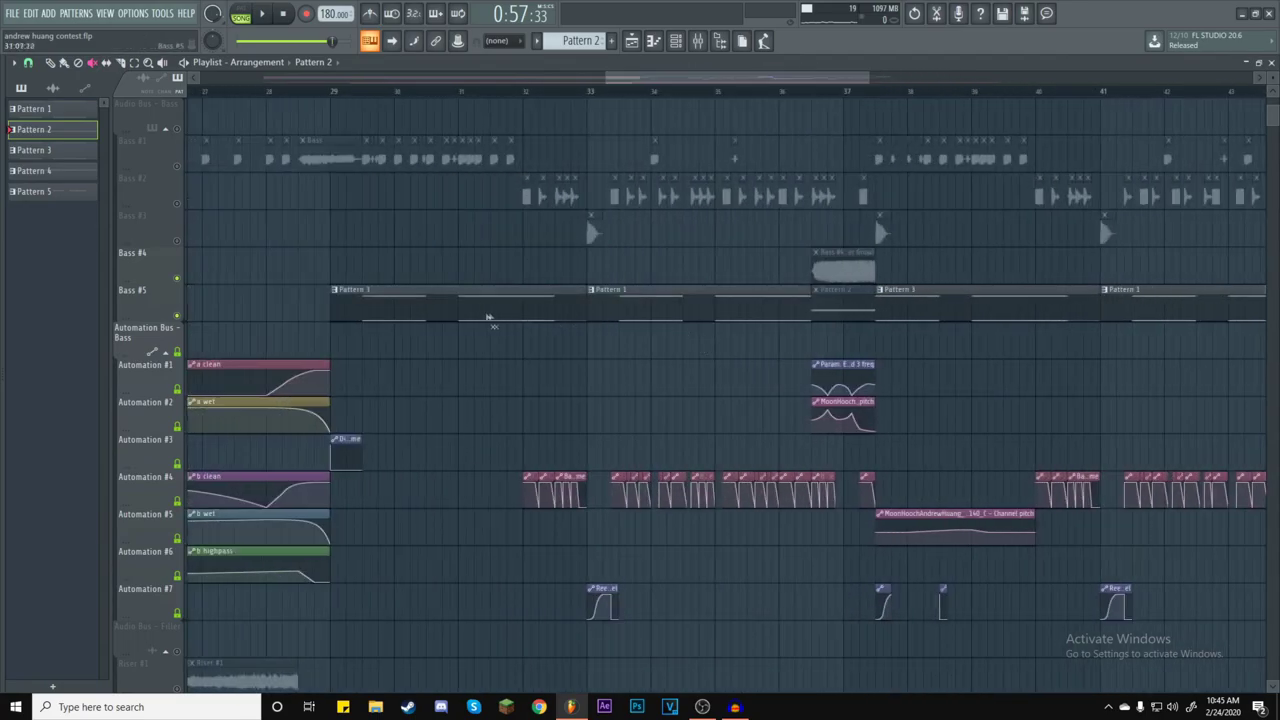
Select the Bass #5 - 808 track in the mixer to check its effects, and return to the playlist.
click(697, 44)
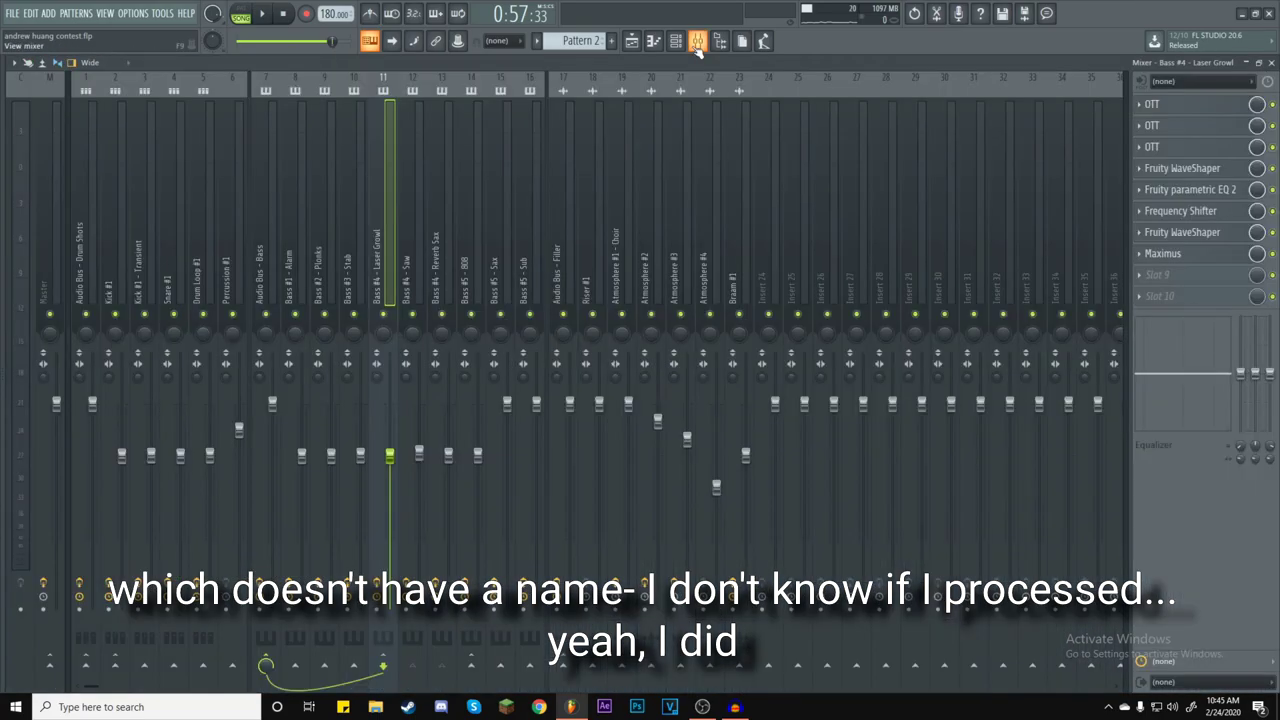
click(466, 243)
click(1272, 63)
Listen to the Bass #5 clips from bar 29, and set the playback range to bars 29 to 33.
click(406, 97)
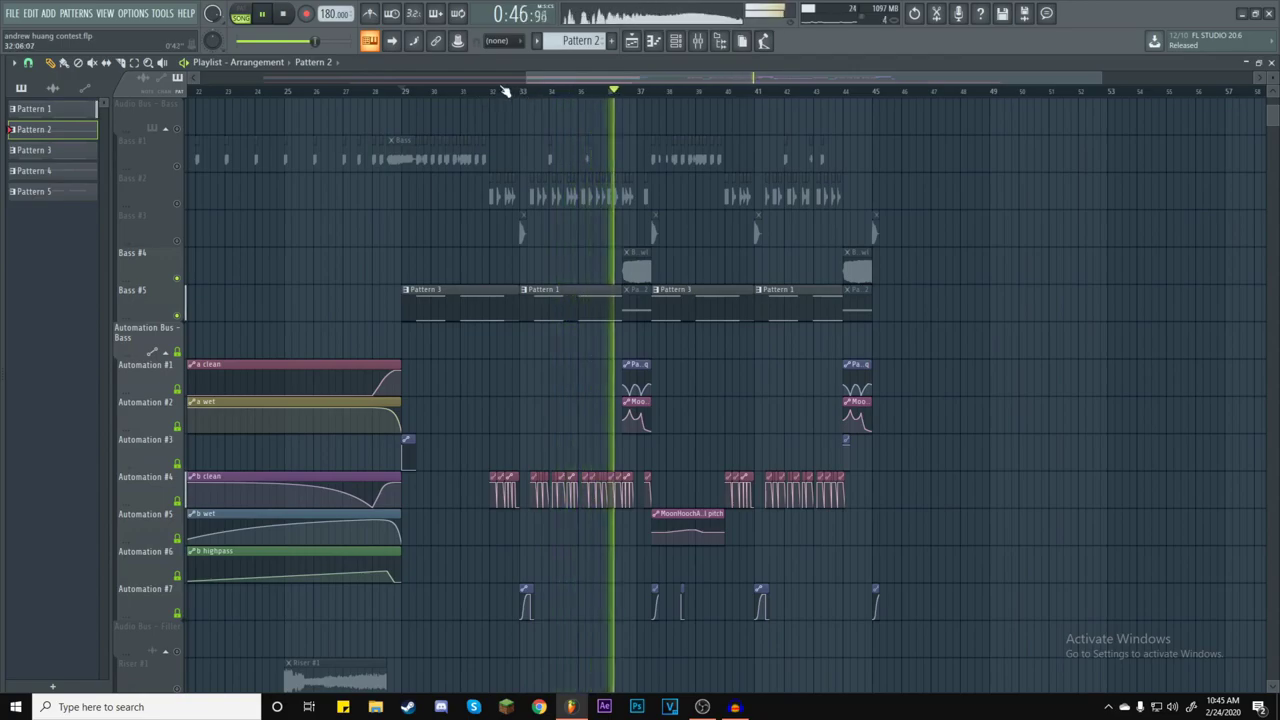
key(space)
drag(523, 91, 400, 91)
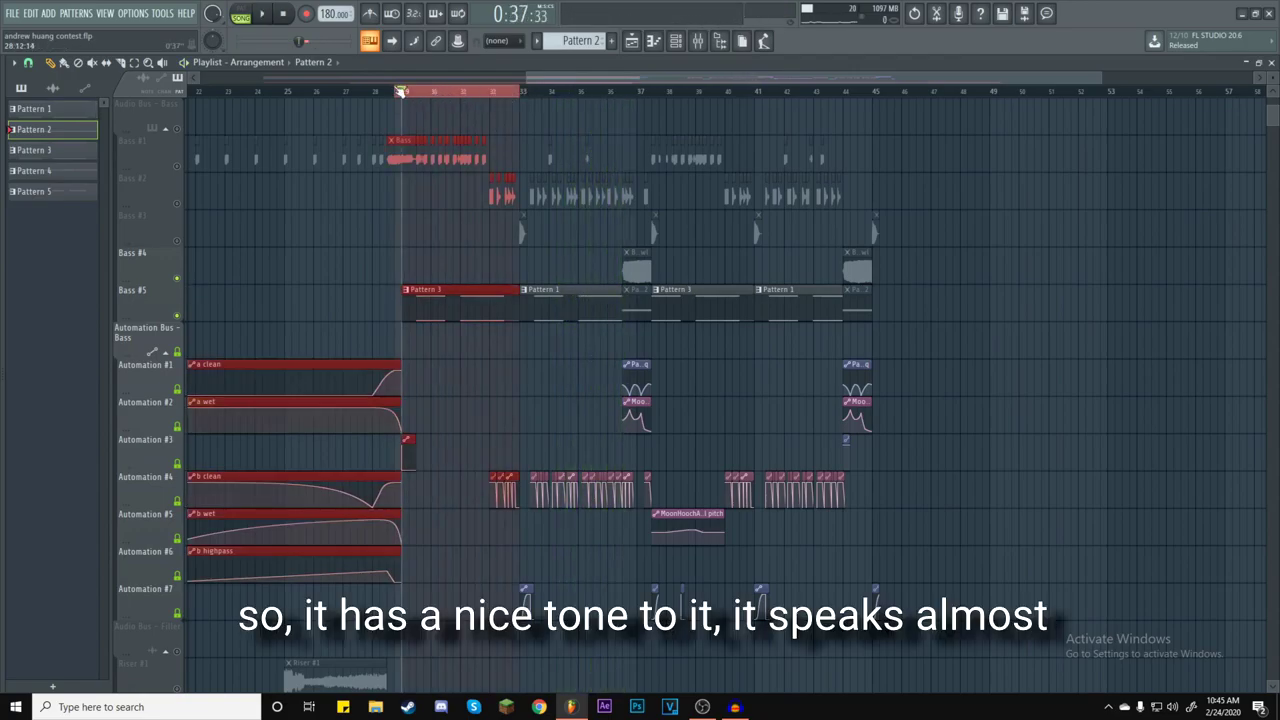
click(463, 401)
Mute the Bass #5 - Sub mixer track and bypass the effects on the Bass #5 - Sax and Bass #5 - 808 tracks.
click(698, 40)
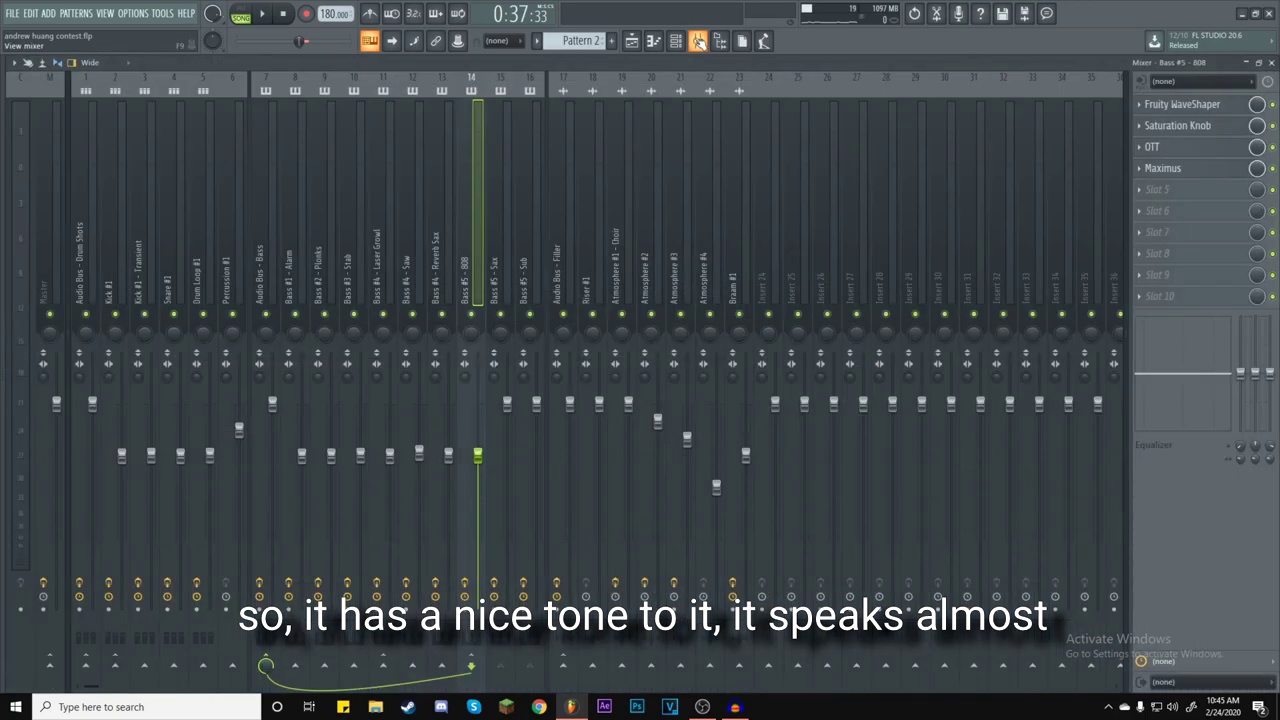
click(503, 260)
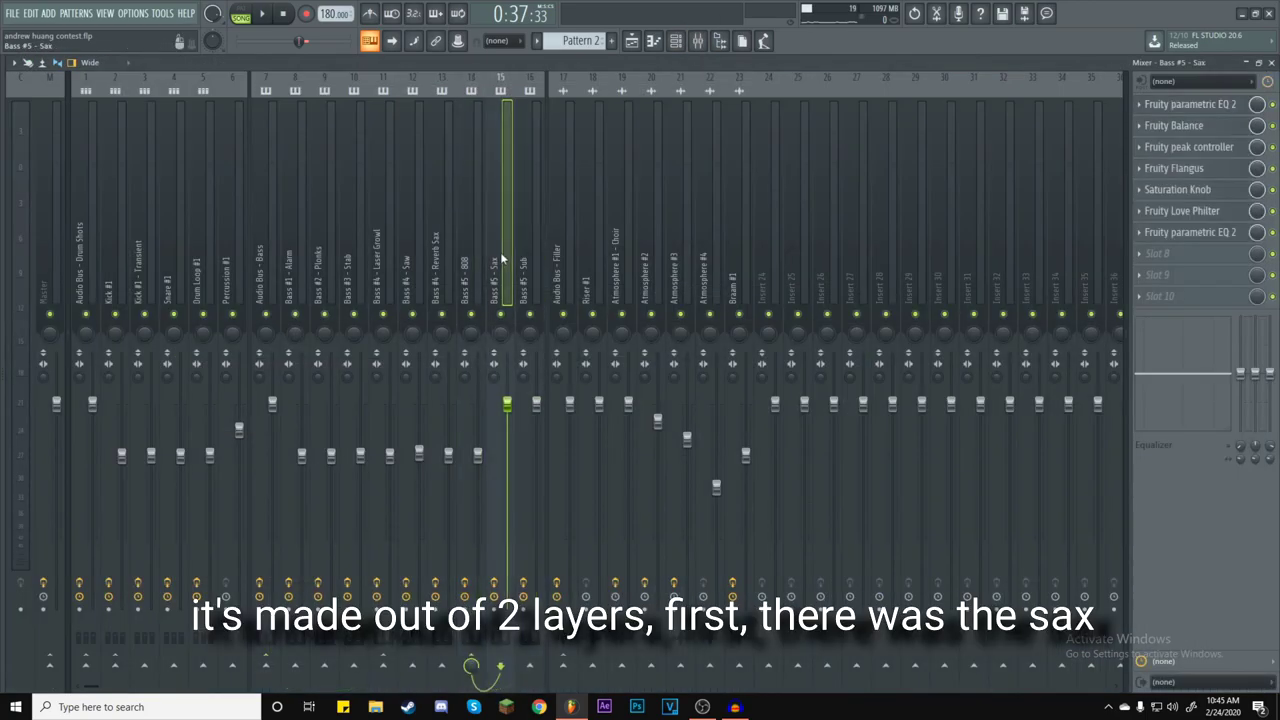
click(530, 314)
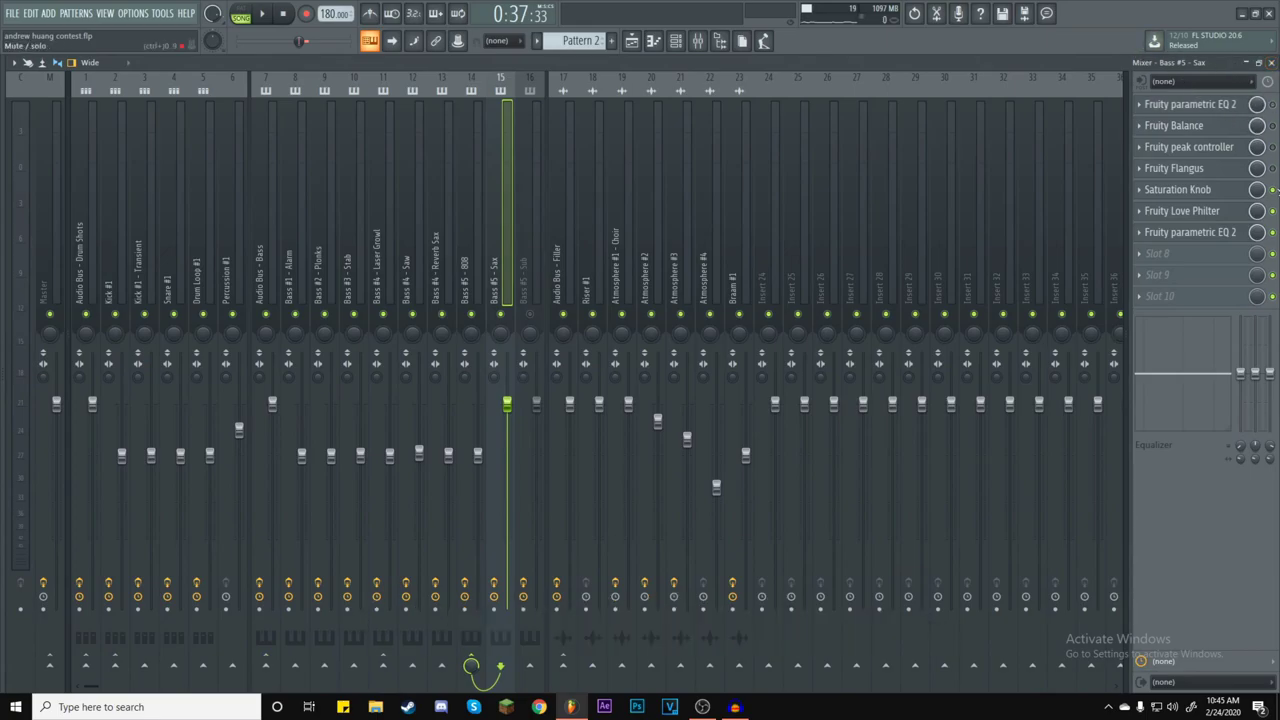
click(469, 288)
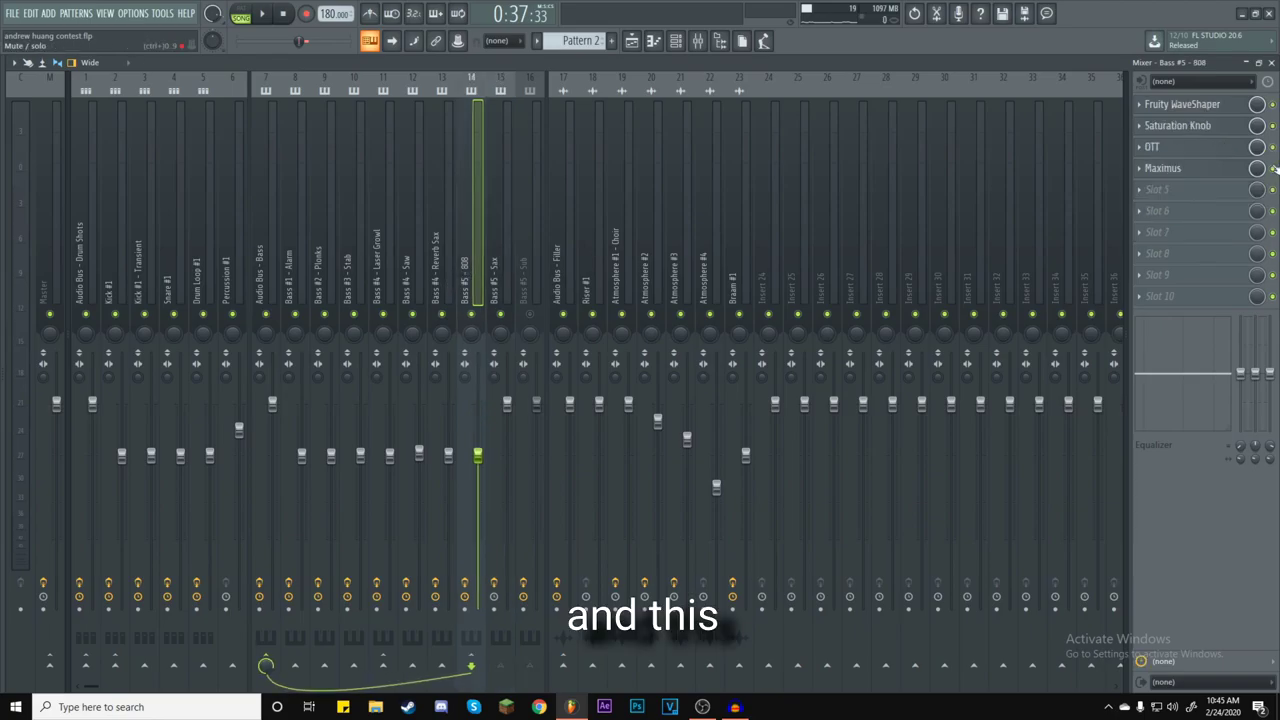
Play the selected range to hear the sax layer, and select the Bass #5 - Sax track to show its effects.
click(264, 14)
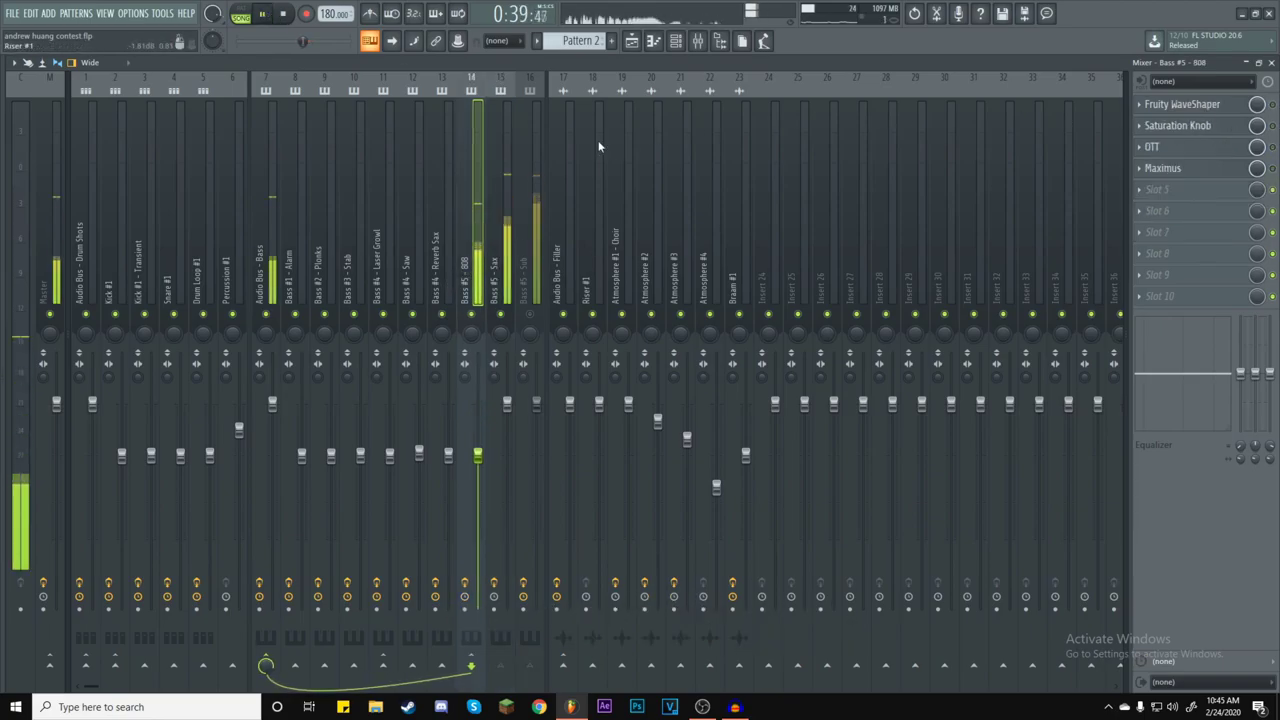
click(500, 228)
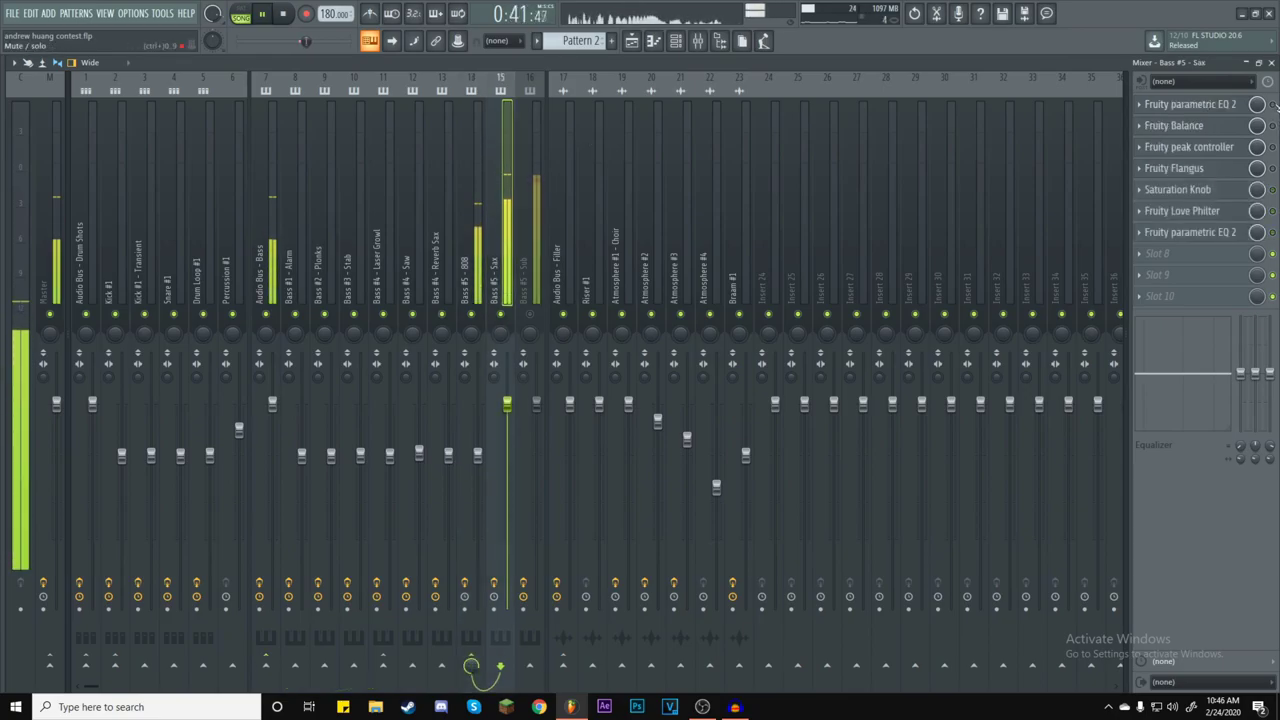
click(283, 14)
Unmute the Bass #5 - Sub track, mute Bass #5 - Sax, and listen to the sub with its Fruity parametric EQ 2.
click(531, 315)
click(543, 253)
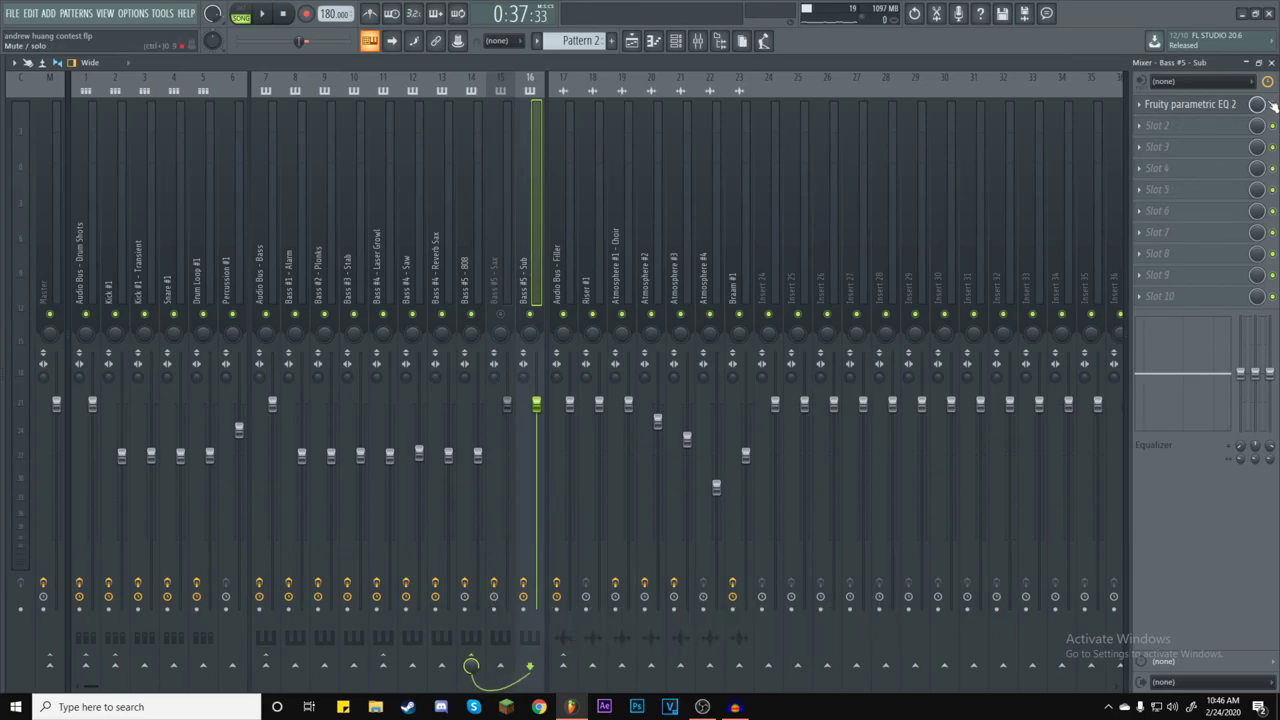
click(285, 14)
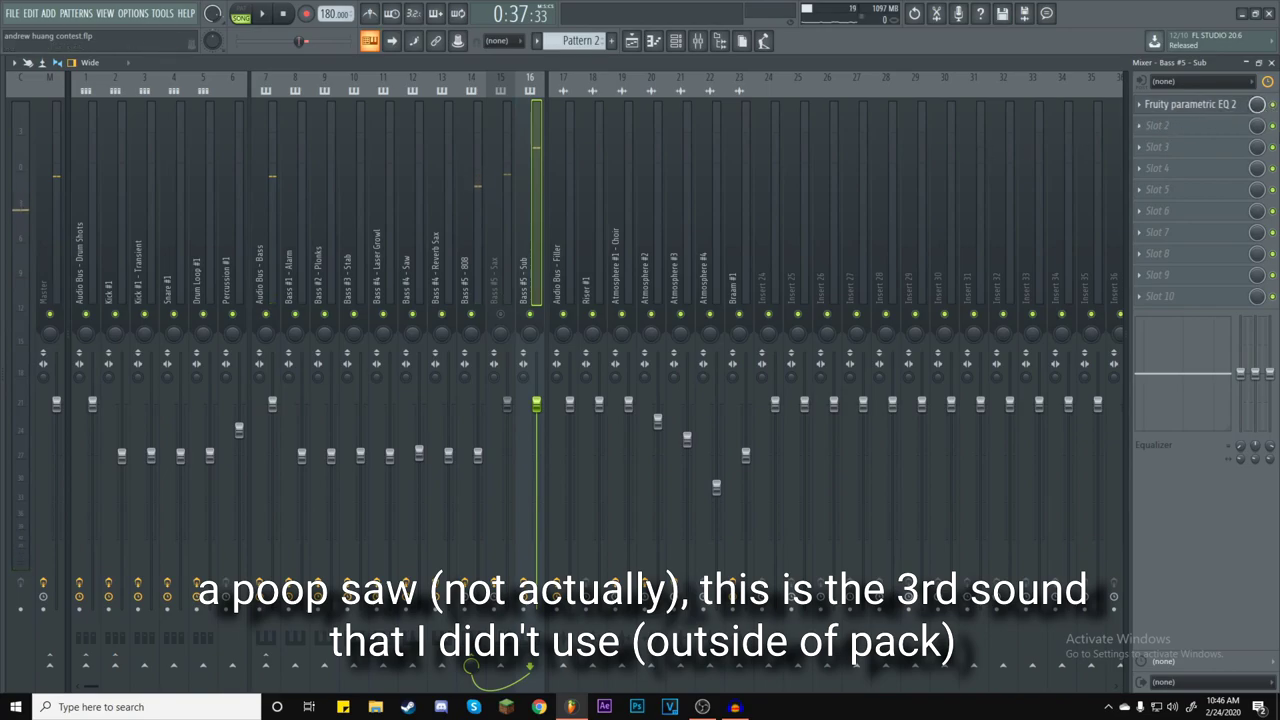
Switch playback from the Bass #5 - Sub track to Bass #5 - Sax, enabling and checking the sax's first Fruity parametric EQ 2.
click(505, 260)
click(524, 317)
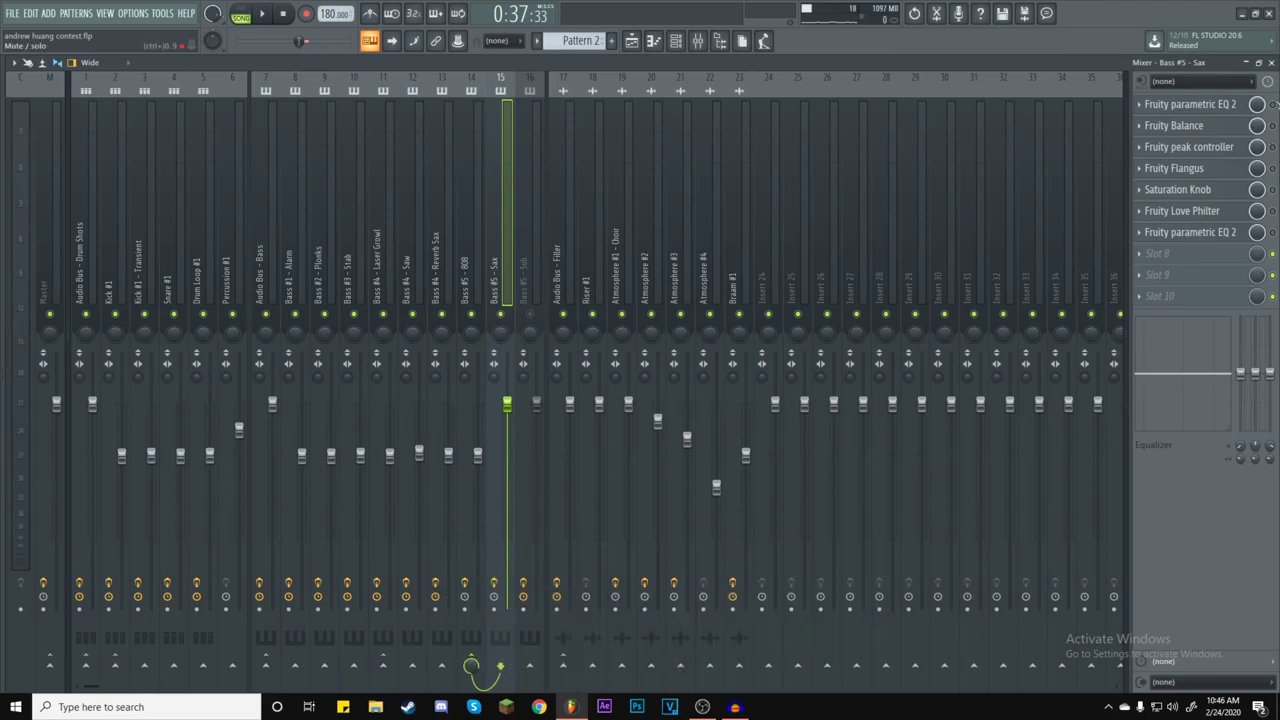
click(1230, 104)
click(1230, 104)
key(space)
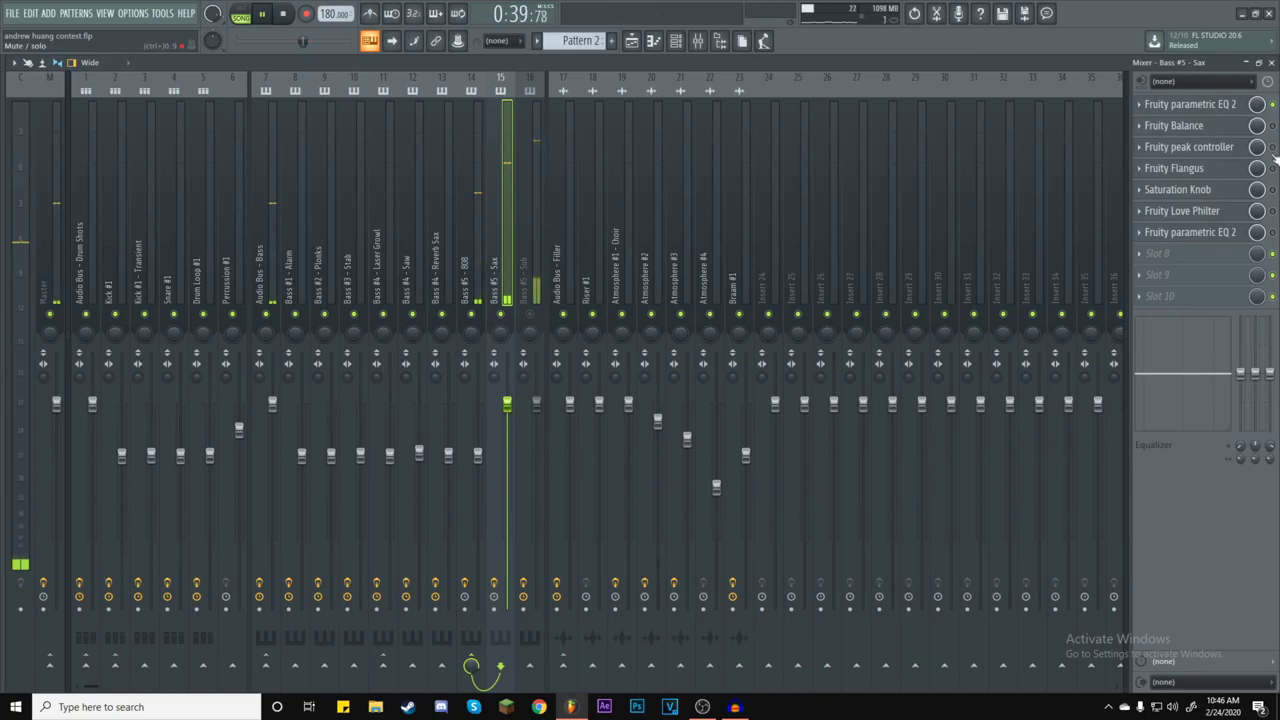
Enable Fruity Flangus on the Bass #5 - Sax track and listen to the result.
click(1194, 170)
click(1194, 170)
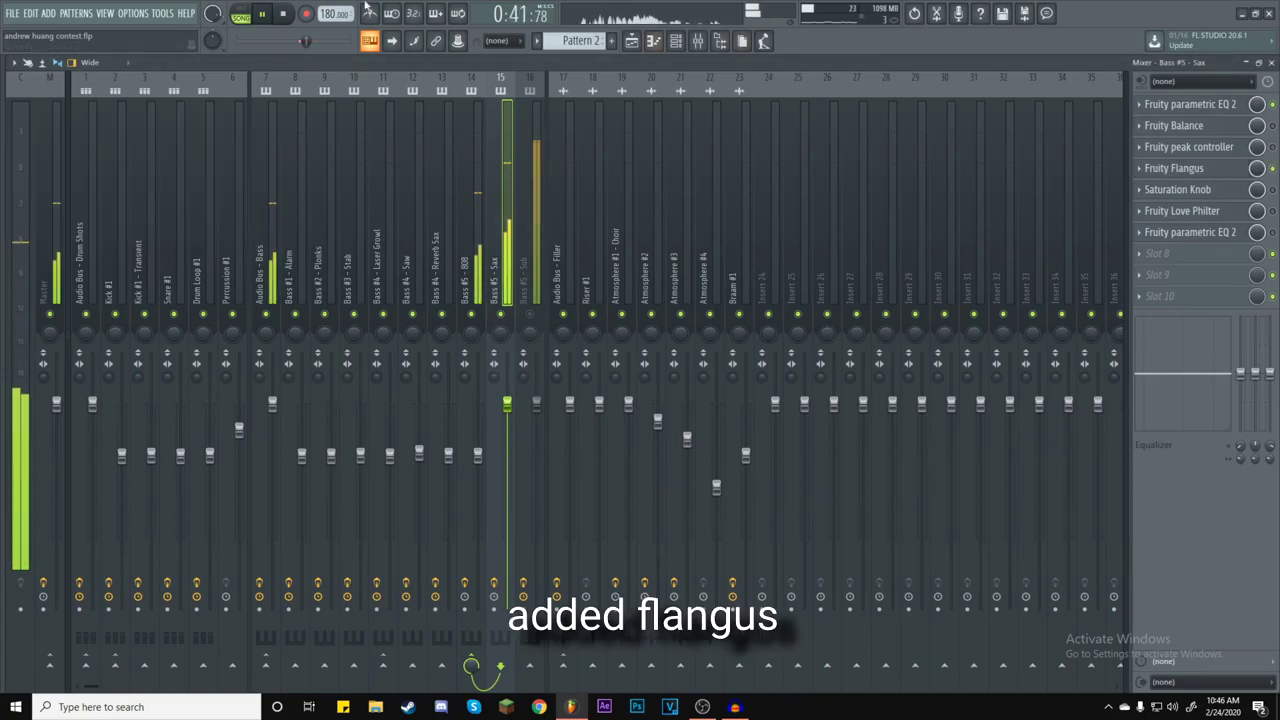
key(space)
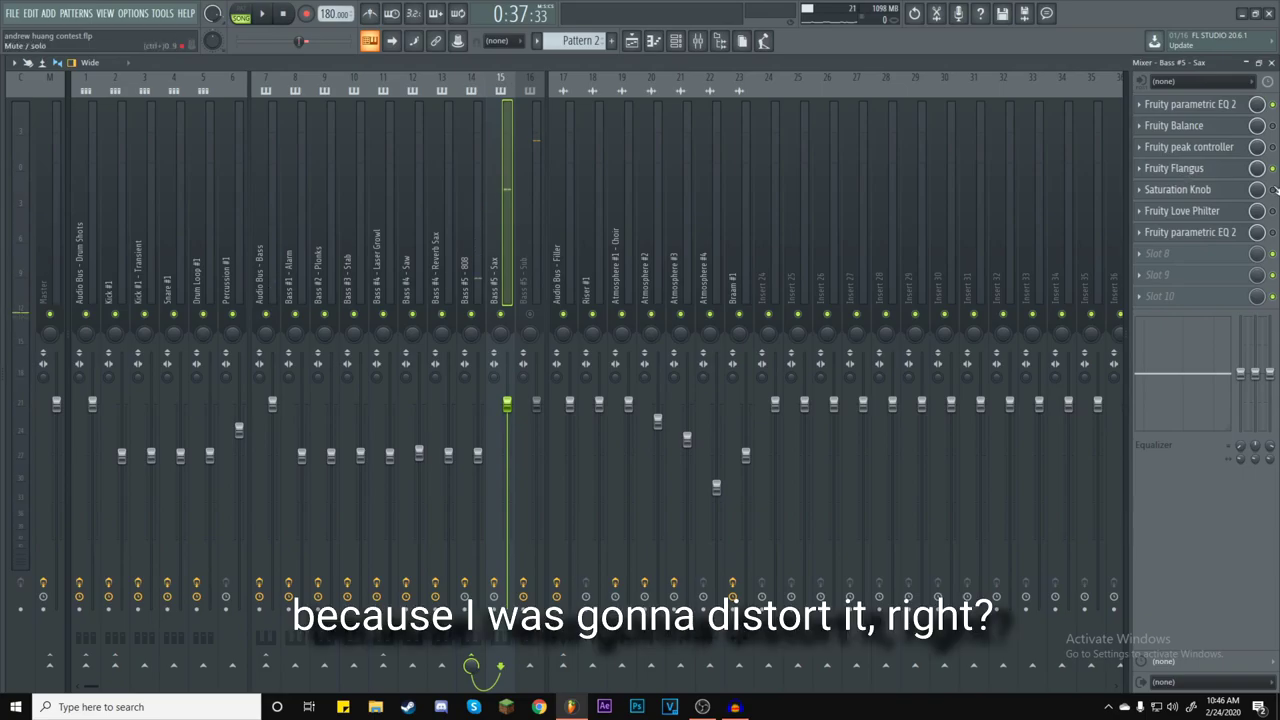
Enable Saturation Knob and Fruity Love Philter on the Bass #5 - Sax track, playing the range to hear each effect.
click(1162, 194)
click(1165, 192)
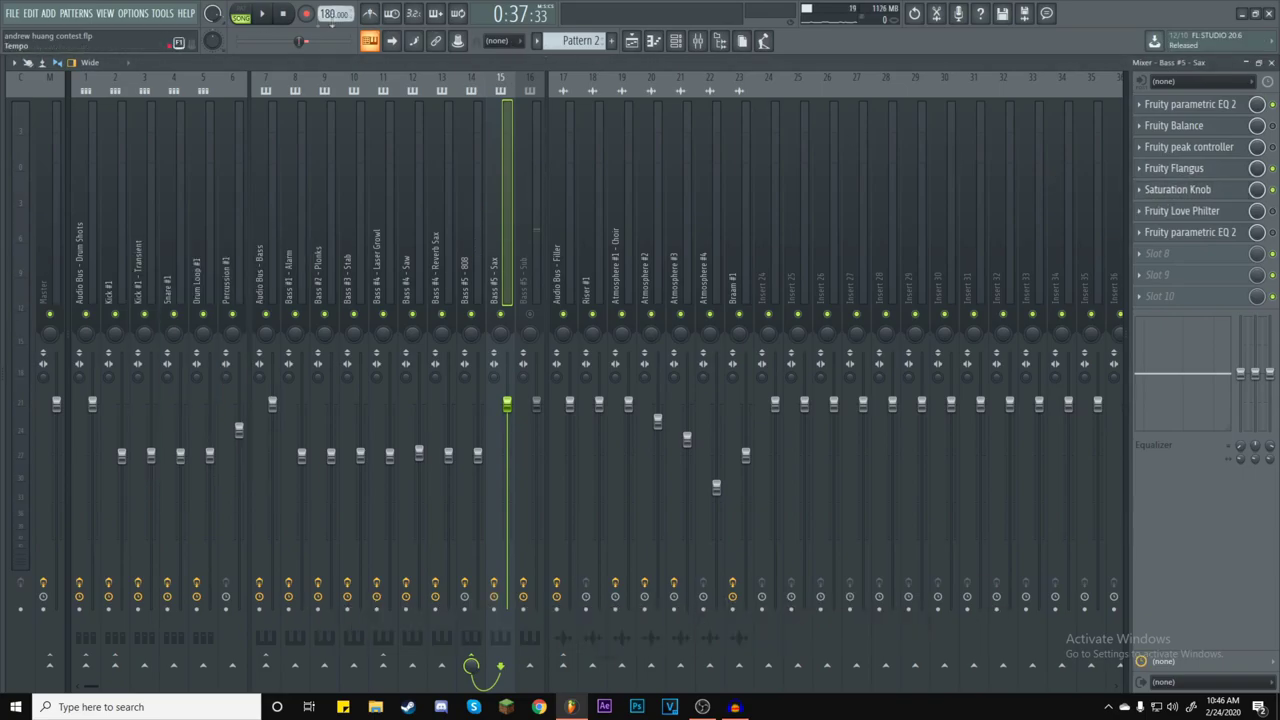
key(space)
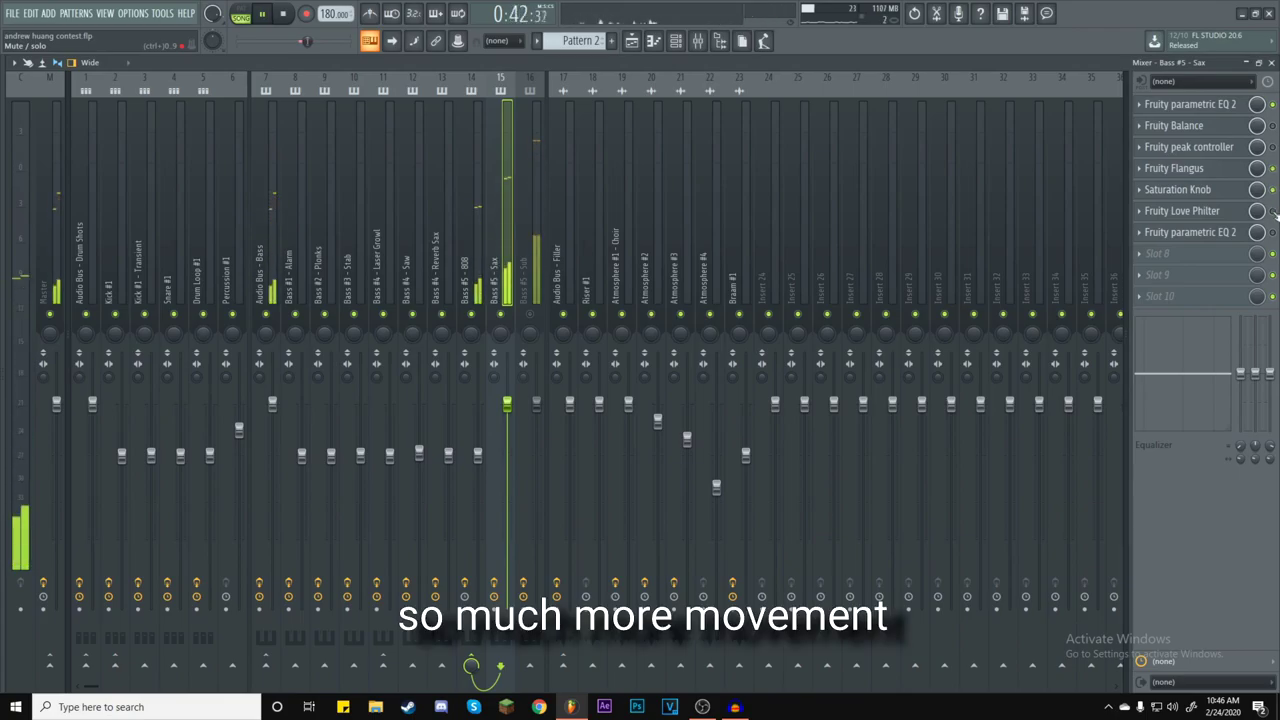
key(space)
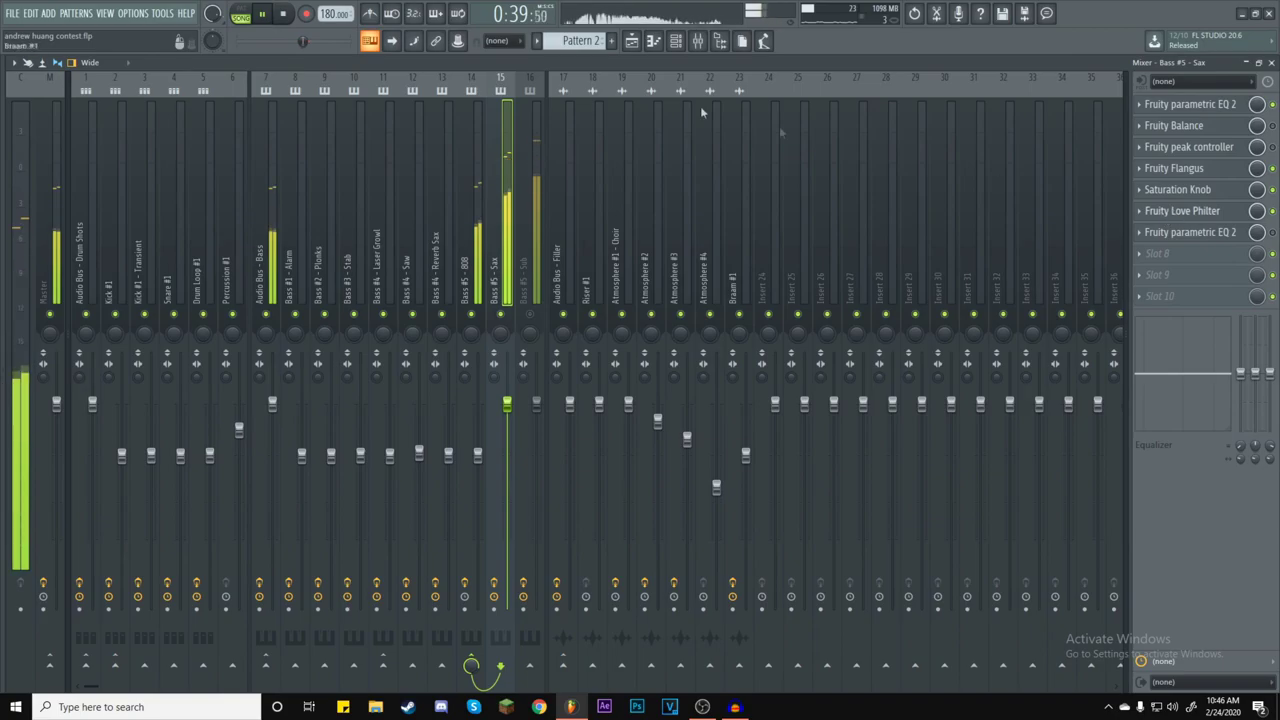
click(287, 15)
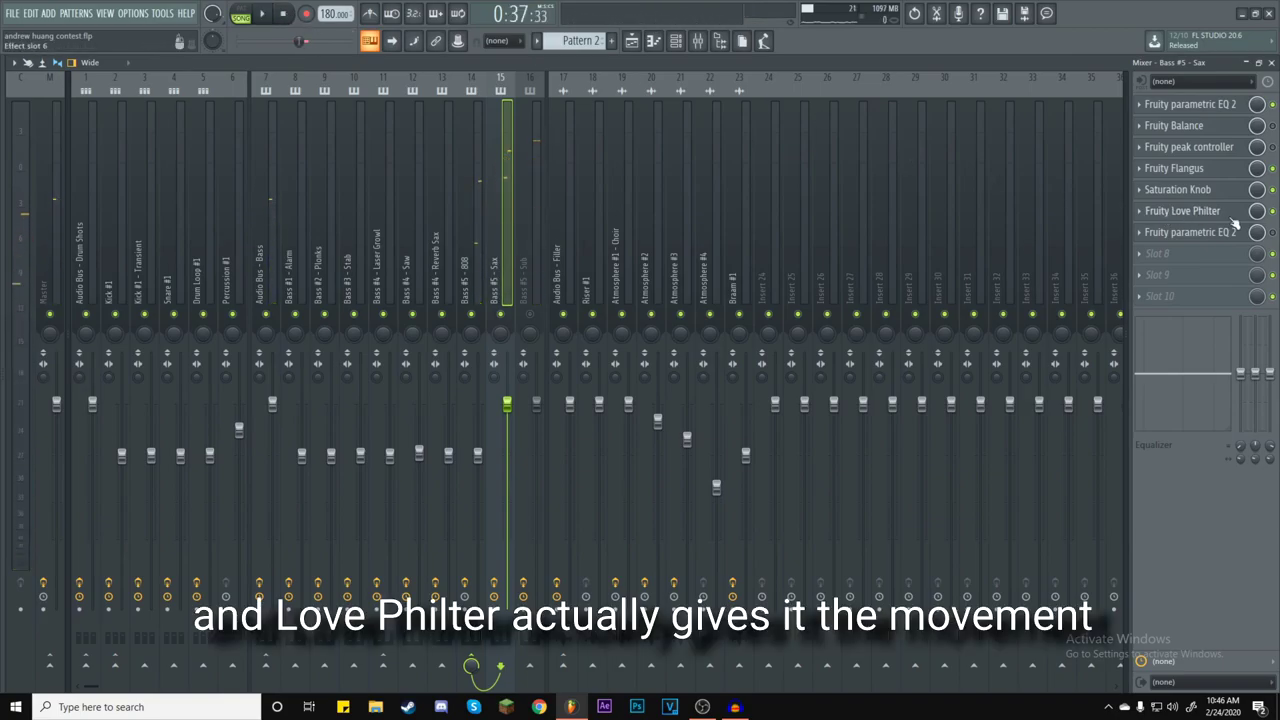
Examine filter units 1 and 2 of Fruity Love Philter on the Bass #5 - Sax track.
click(1190, 211)
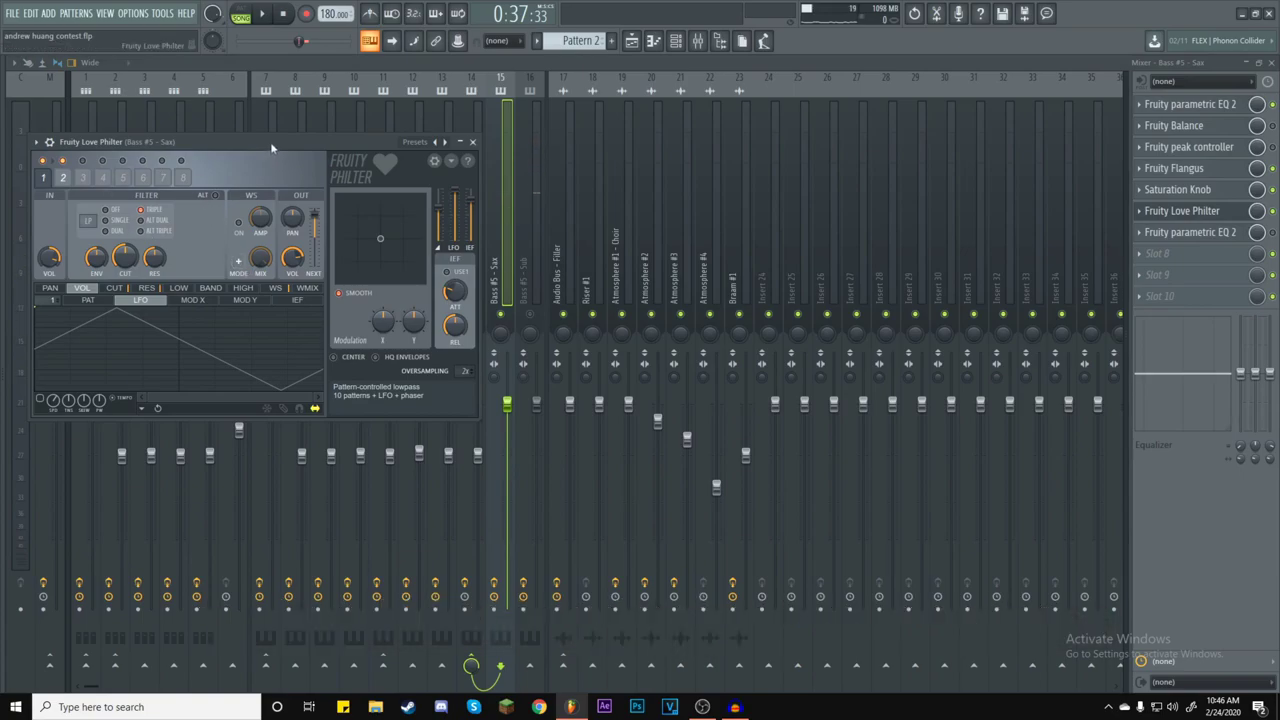
drag(272, 143, 501, 147)
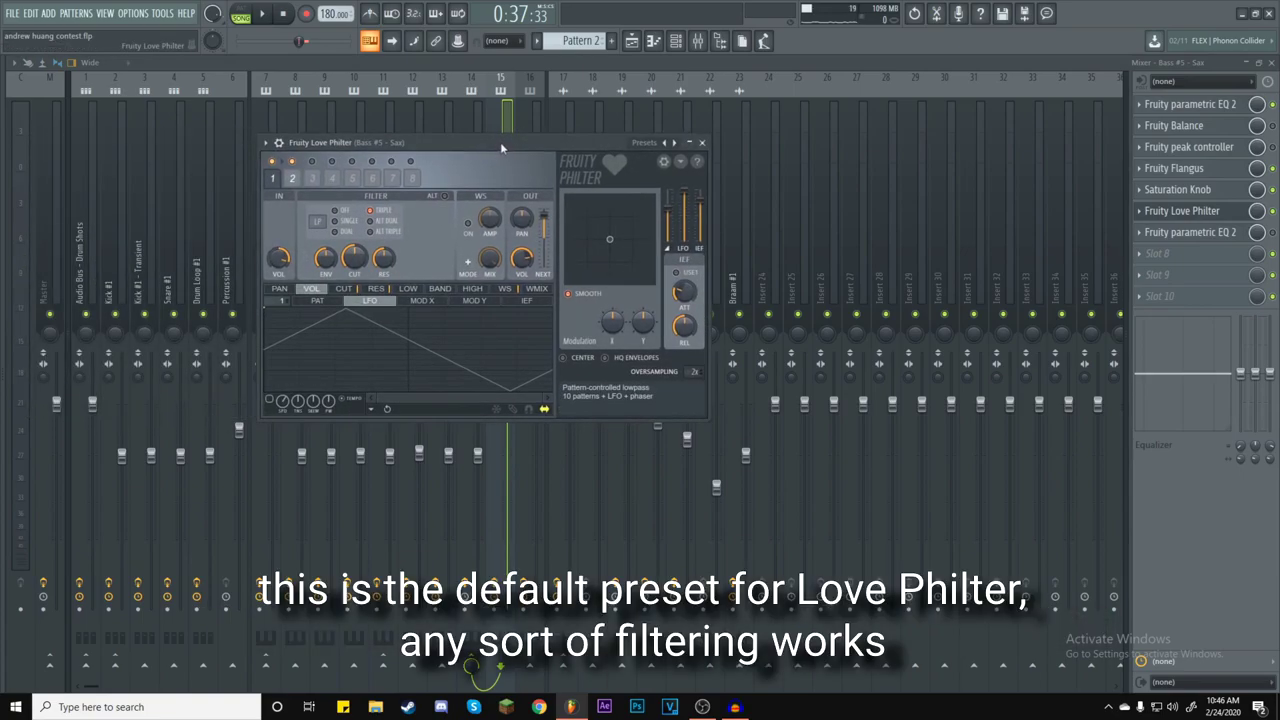
click(703, 143)
click(1168, 211)
click(293, 179)
click(274, 179)
click(297, 180)
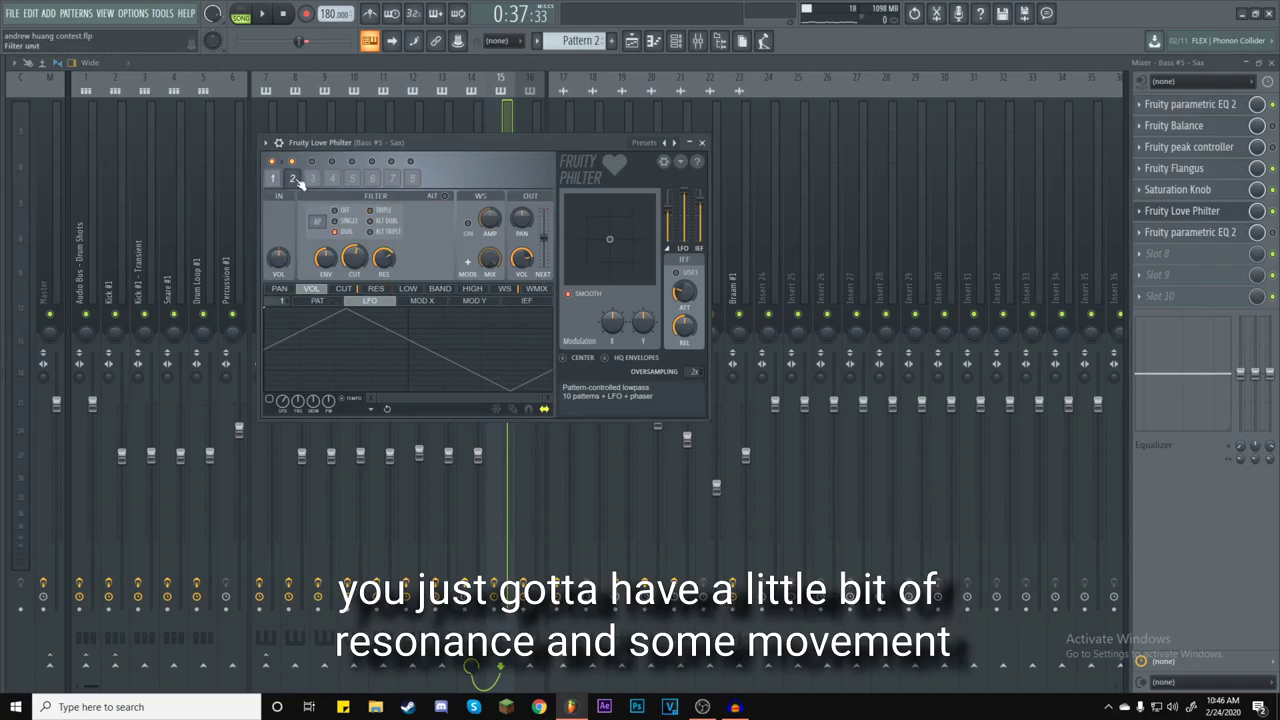
click(292, 179)
click(702, 143)
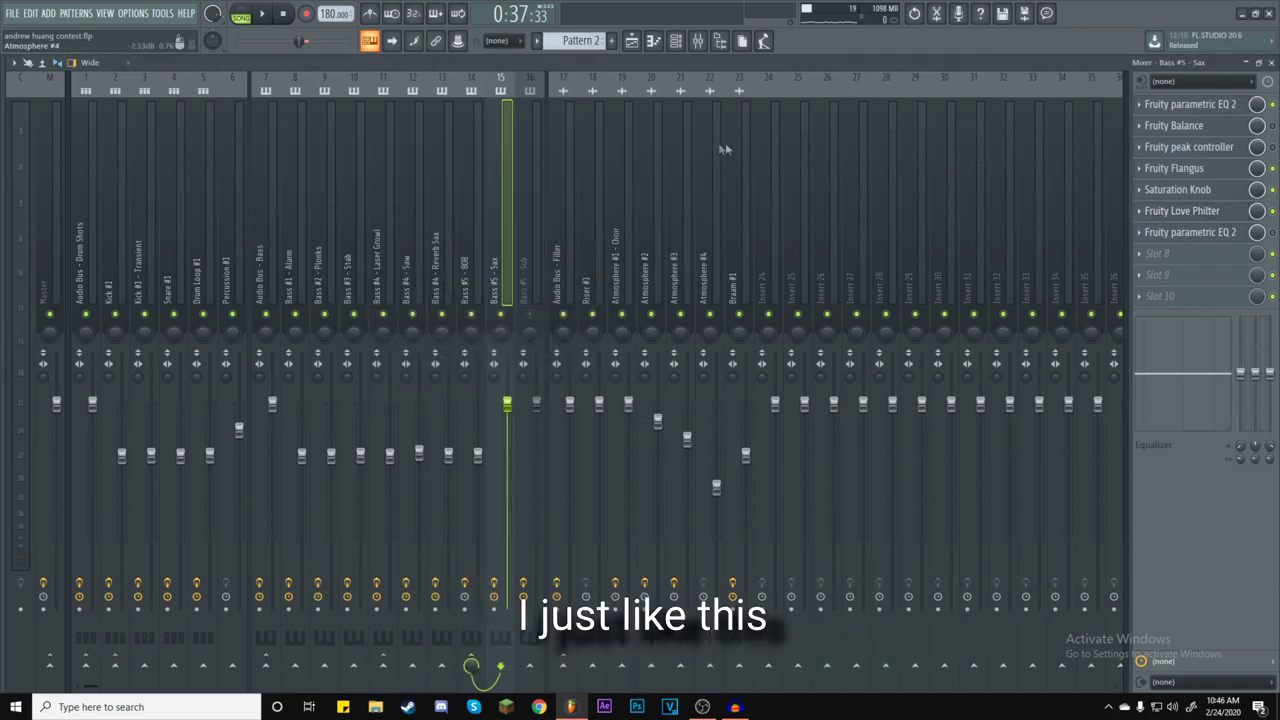
click(1204, 211)
click(1204, 211)
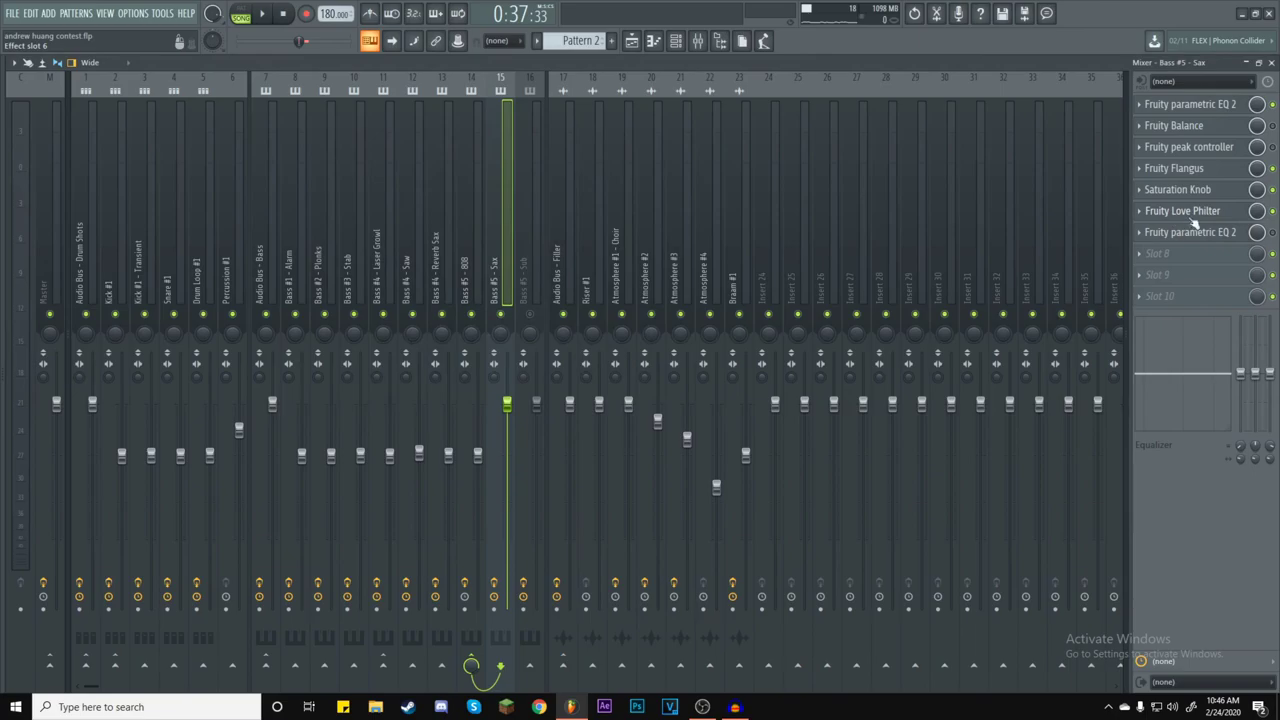
Enable the second Fruity parametric EQ 2 on Bass #5 - Sax and play the range with its low-cut curve open.
click(1222, 236)
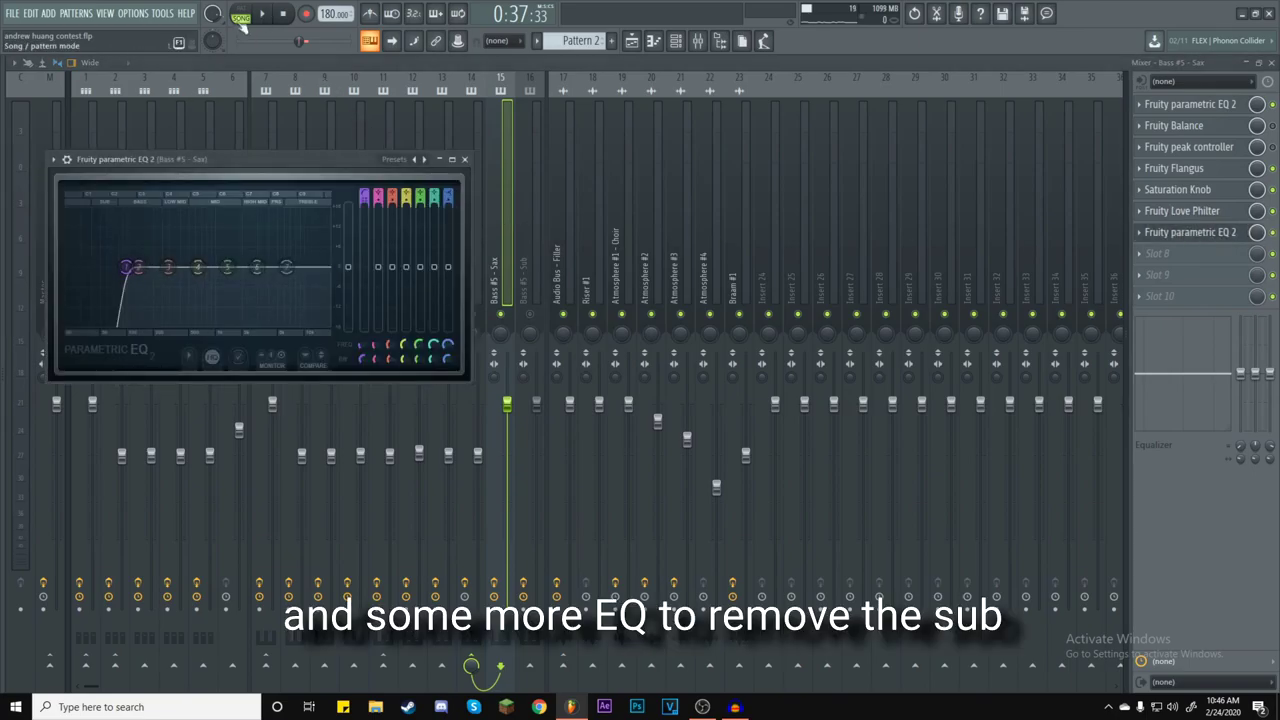
key(space)
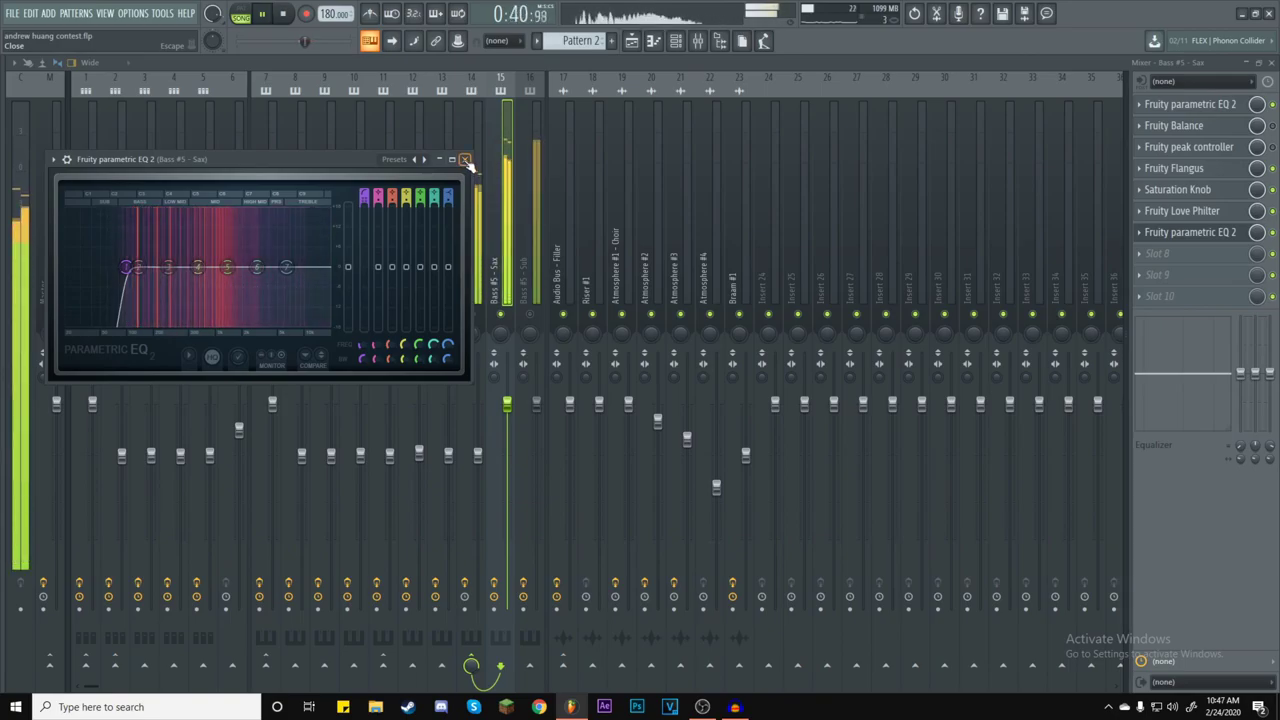
click(465, 160)
click(284, 14)
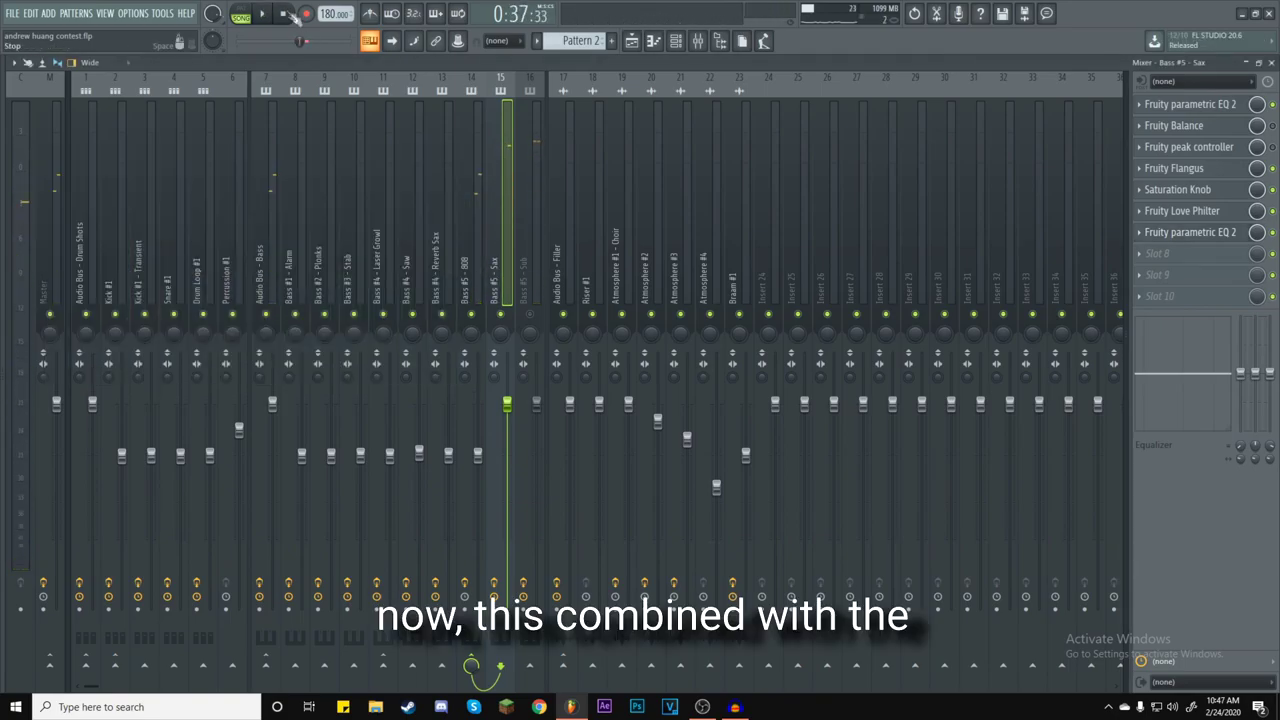
Unmute the Bass #5 - Sub track and check its Fruity parametric EQ 2.
click(523, 265)
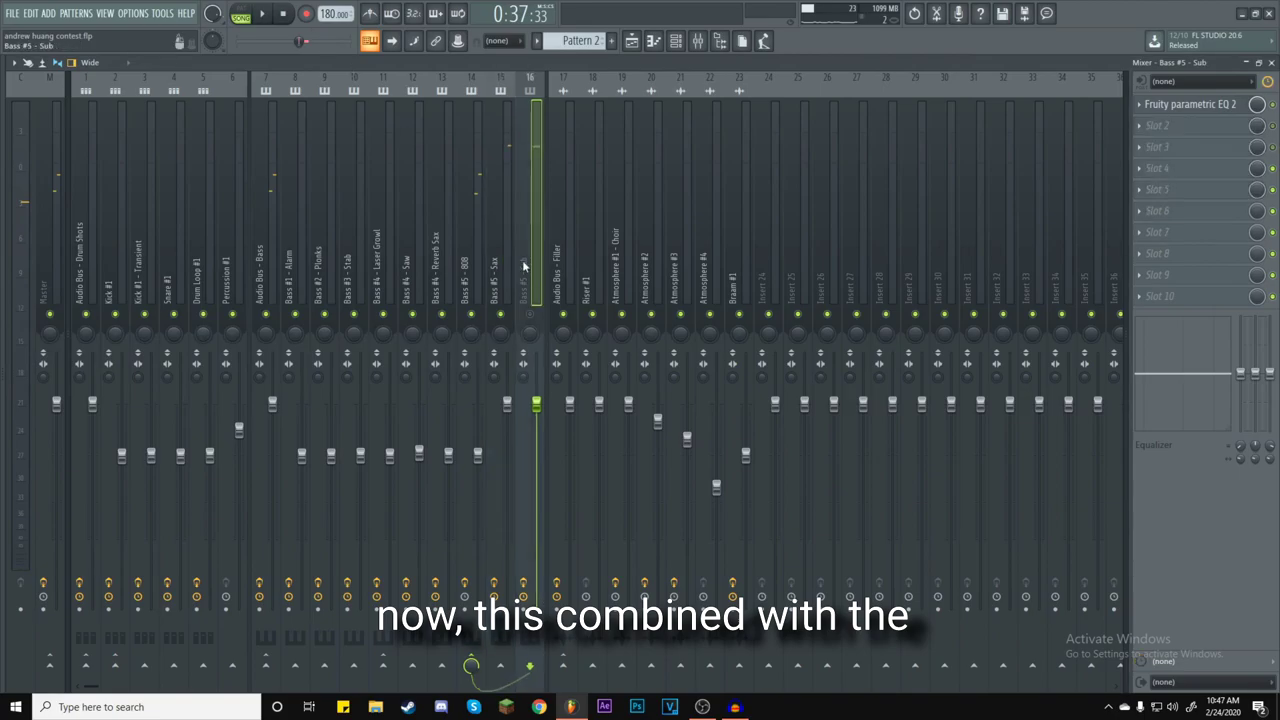
click(1222, 106)
click(1222, 106)
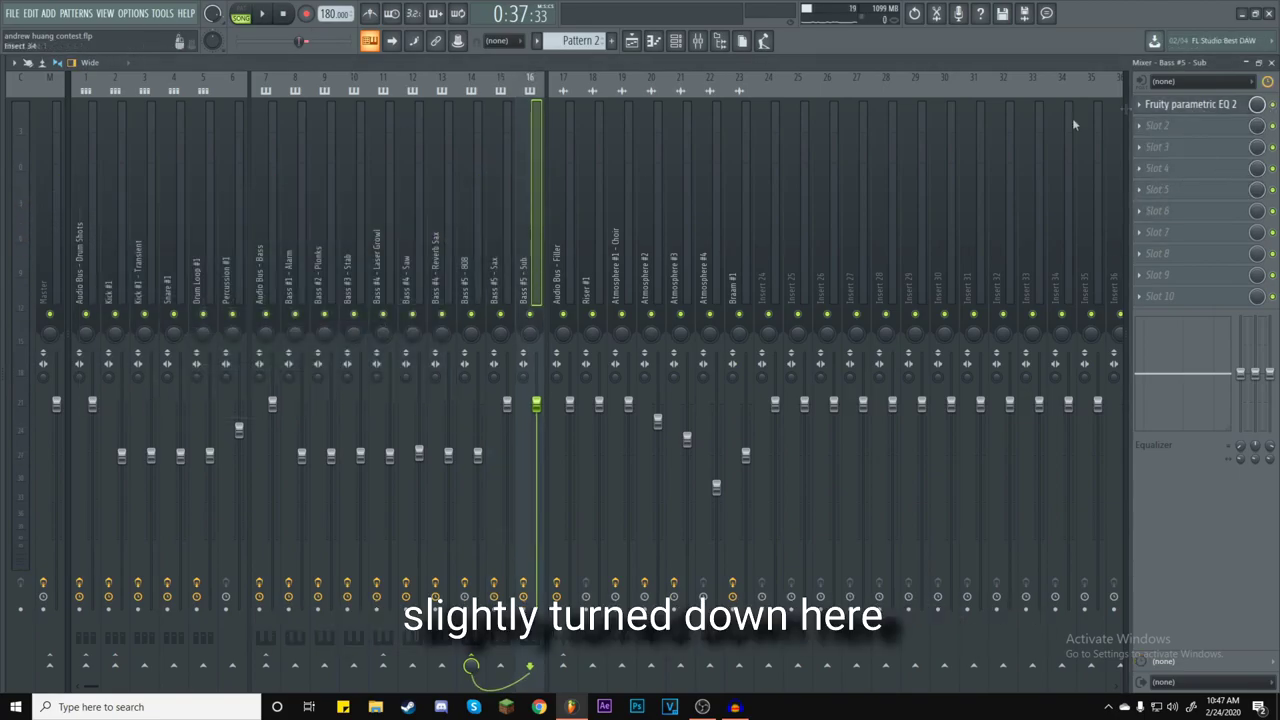
Re-enable the Bass #5 - 808 effects while playing the combined layers, and clear the playback range in the playlist.
click(464, 265)
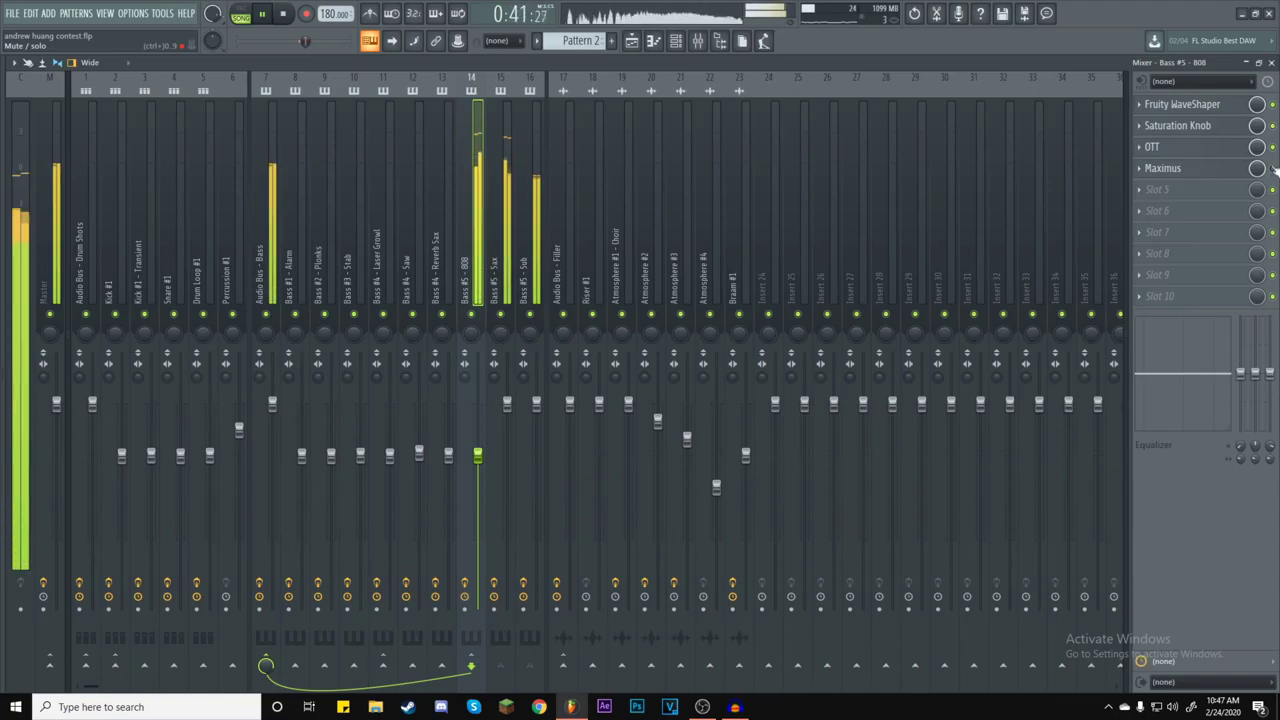
click(1270, 62)
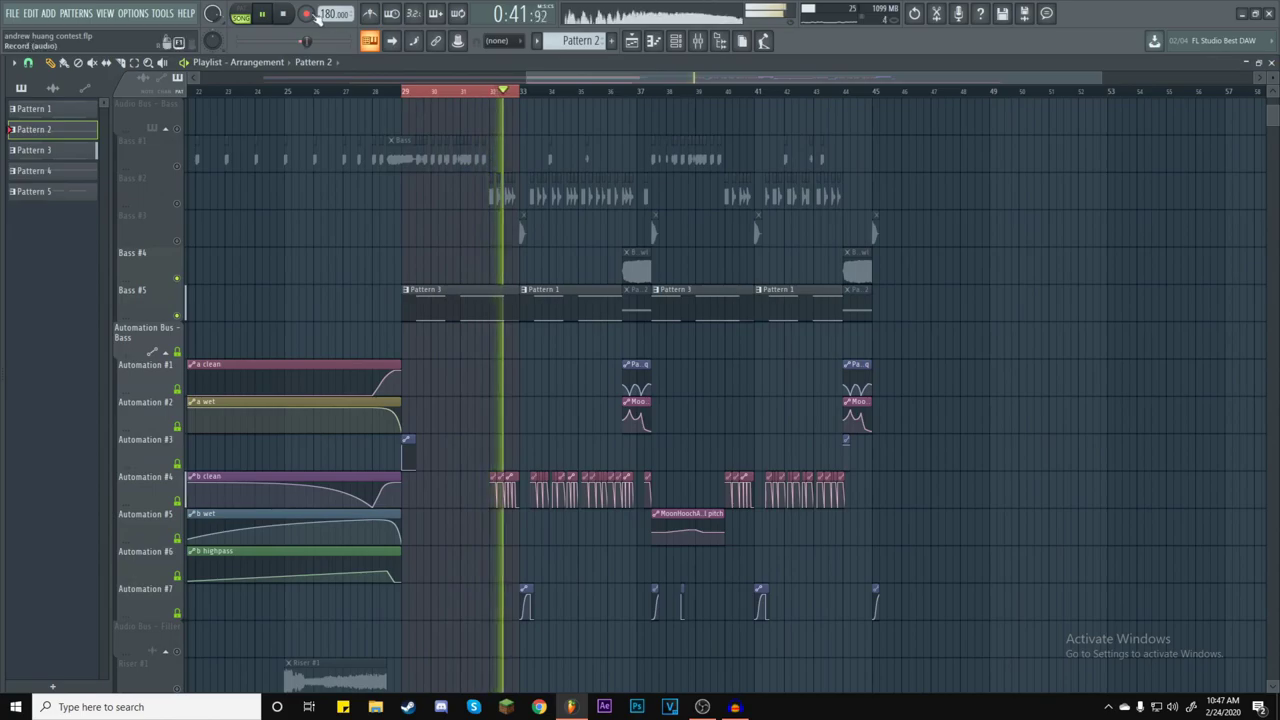
key(space)
click(404, 92)
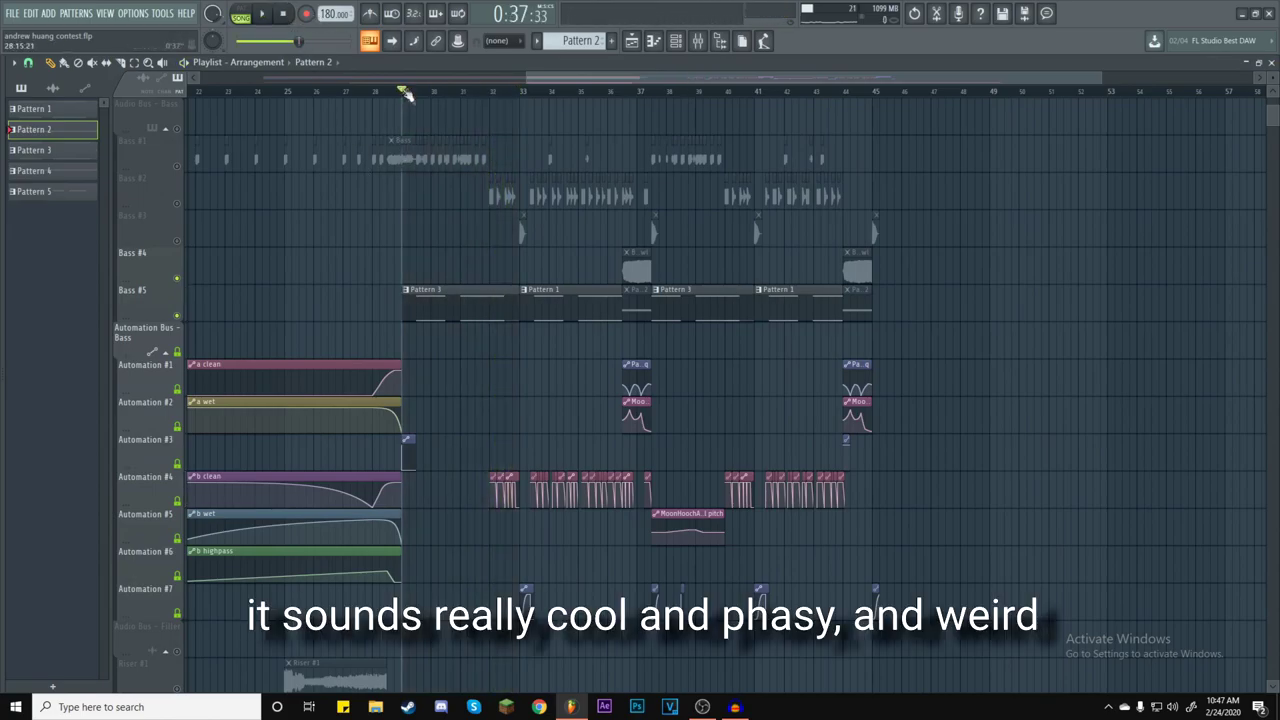
Unmute the Bass #1, Bass #2 and Bass #3 playlist tracks, and mute Bass #4 and Bass #5.
scroll(490, 378, down, 4)
scroll(475, 410, down, 3)
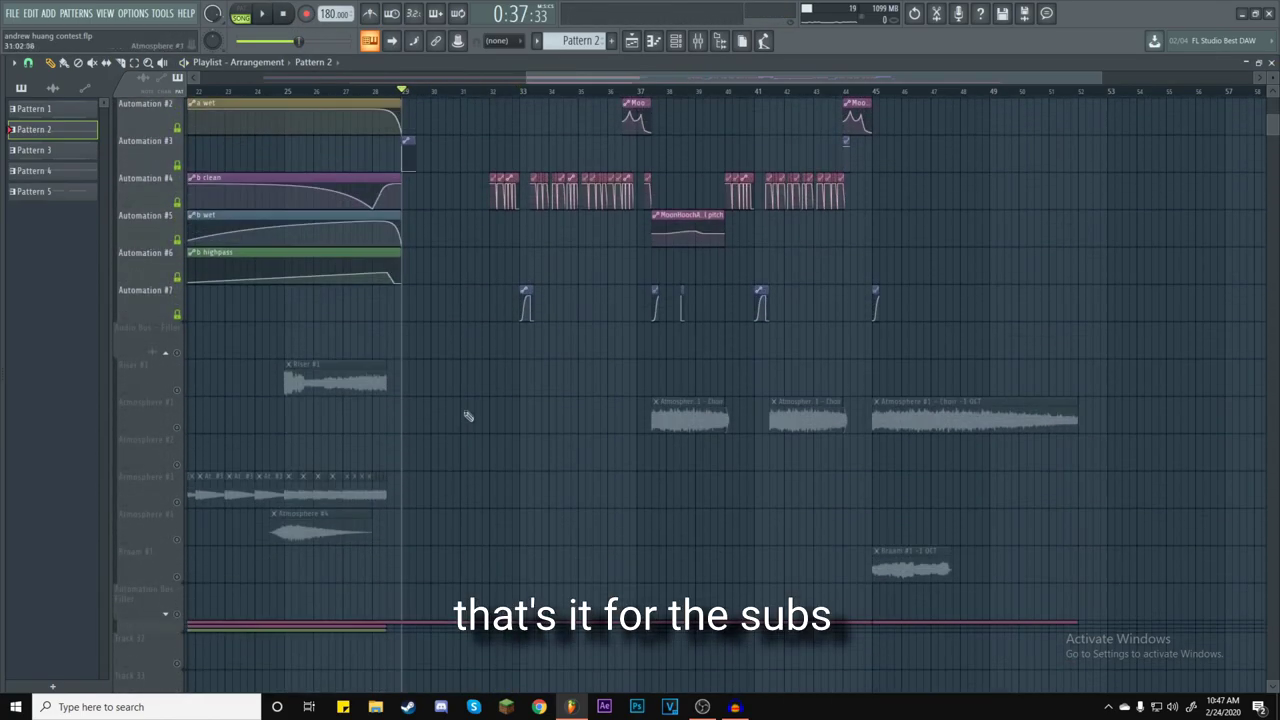
scroll(490, 370, up, 5)
scroll(660, 88, down, 3)
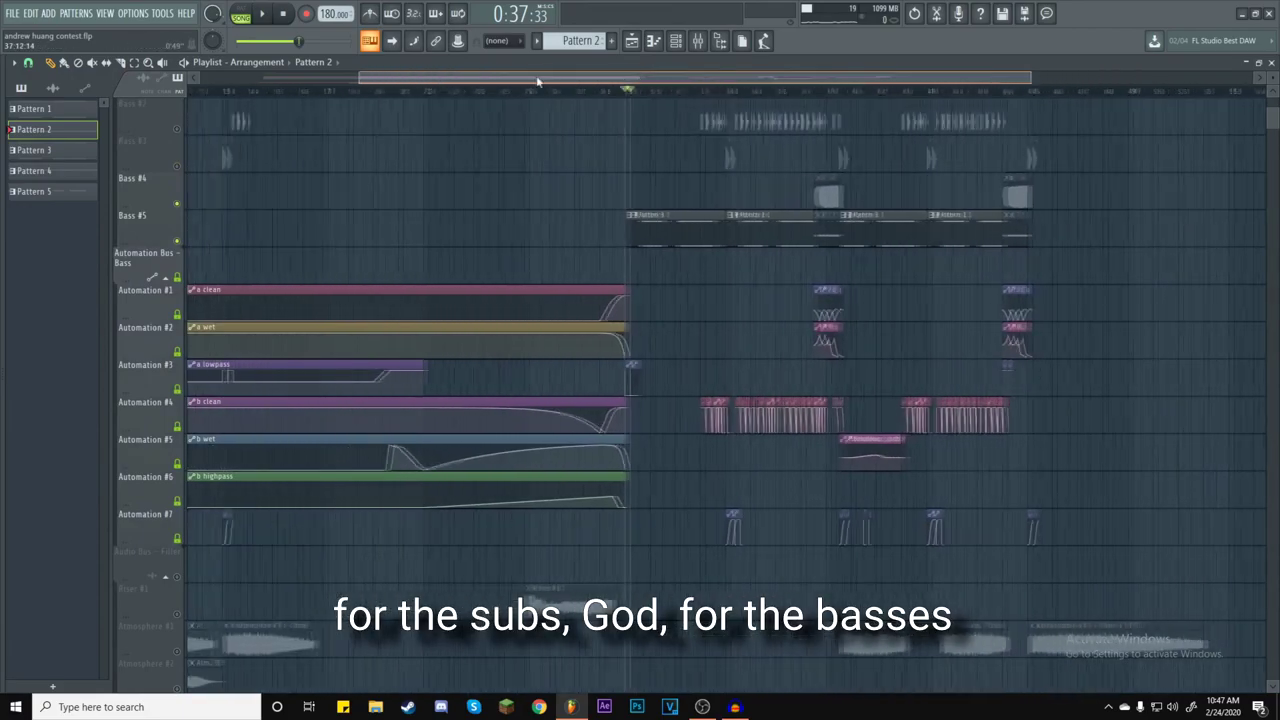
scroll(426, 328, up, 5)
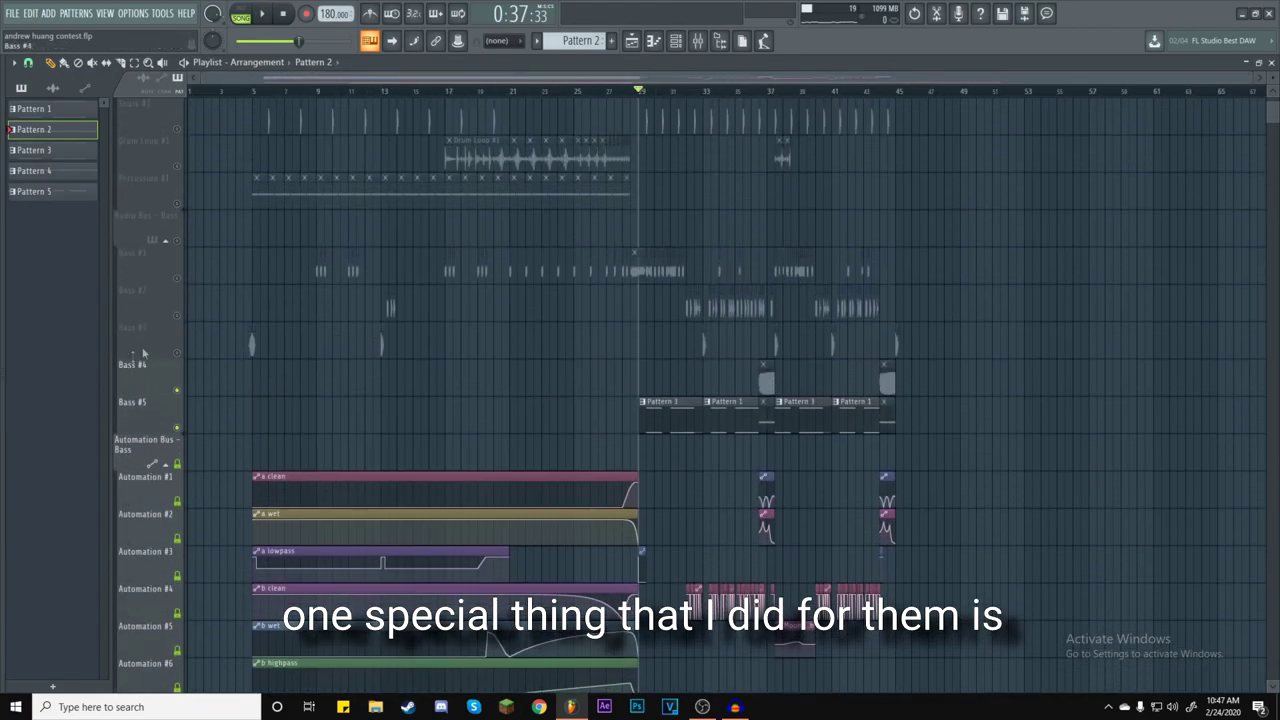
ctrl+click(178, 277)
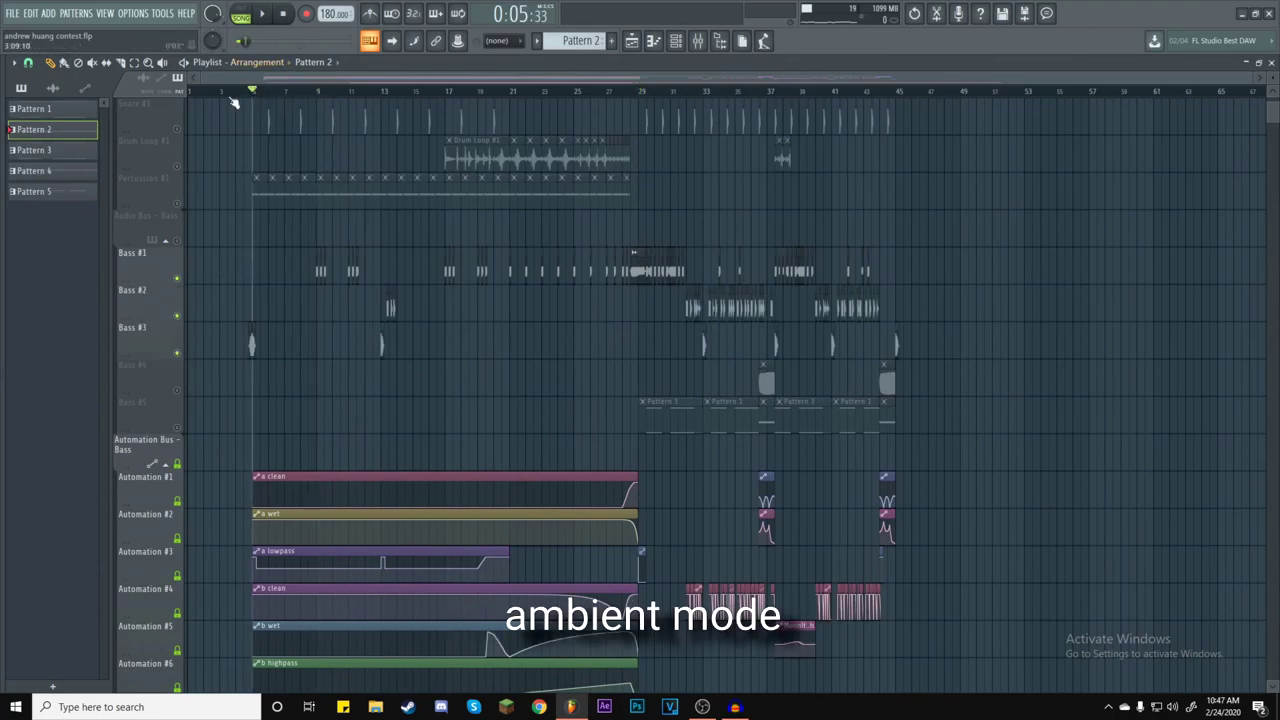
Listen to the Bass #1 to Bass #3 clips and bass automation from bar 5, skipping ahead through the intro section.
key(space)
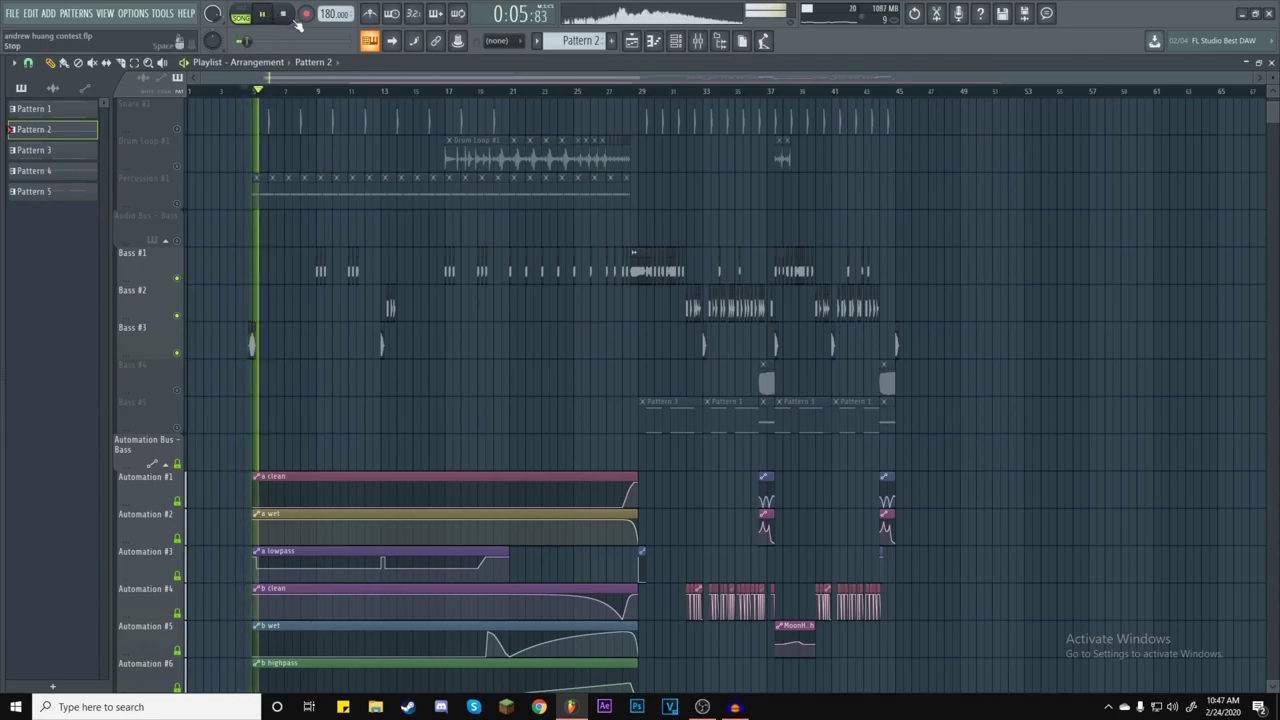
click(312, 92)
click(350, 92)
click(377, 92)
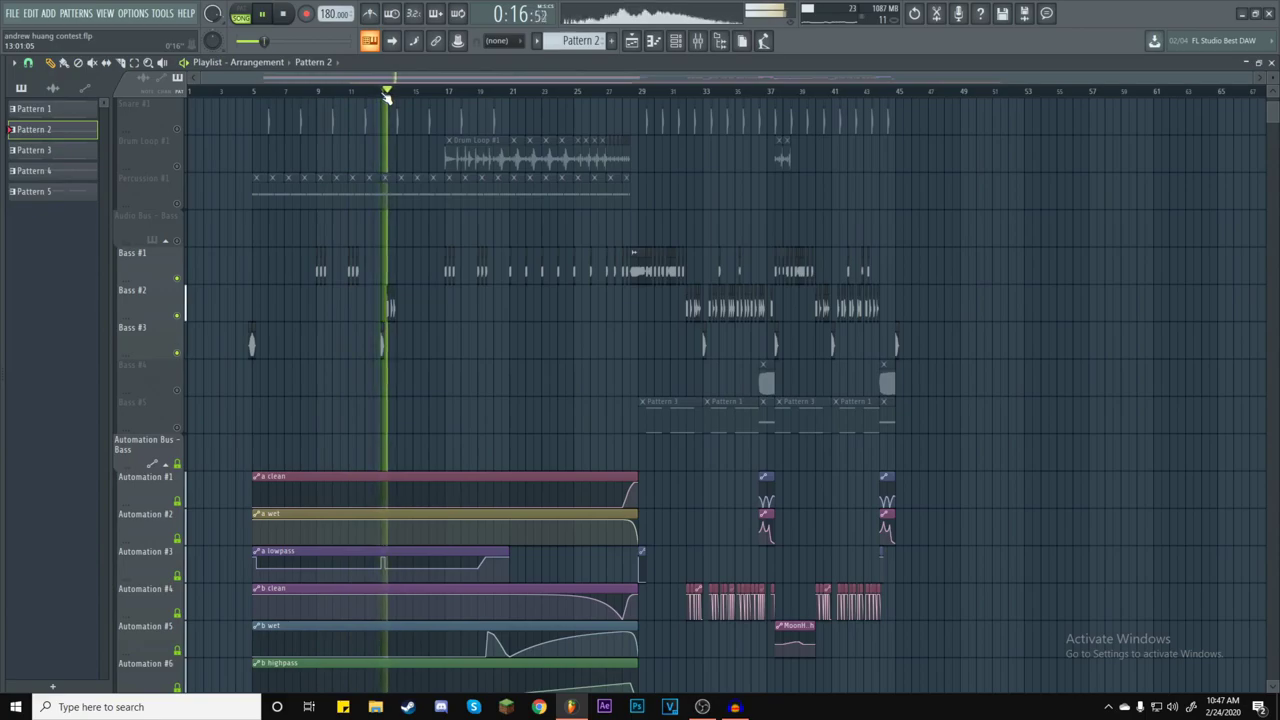
click(444, 92)
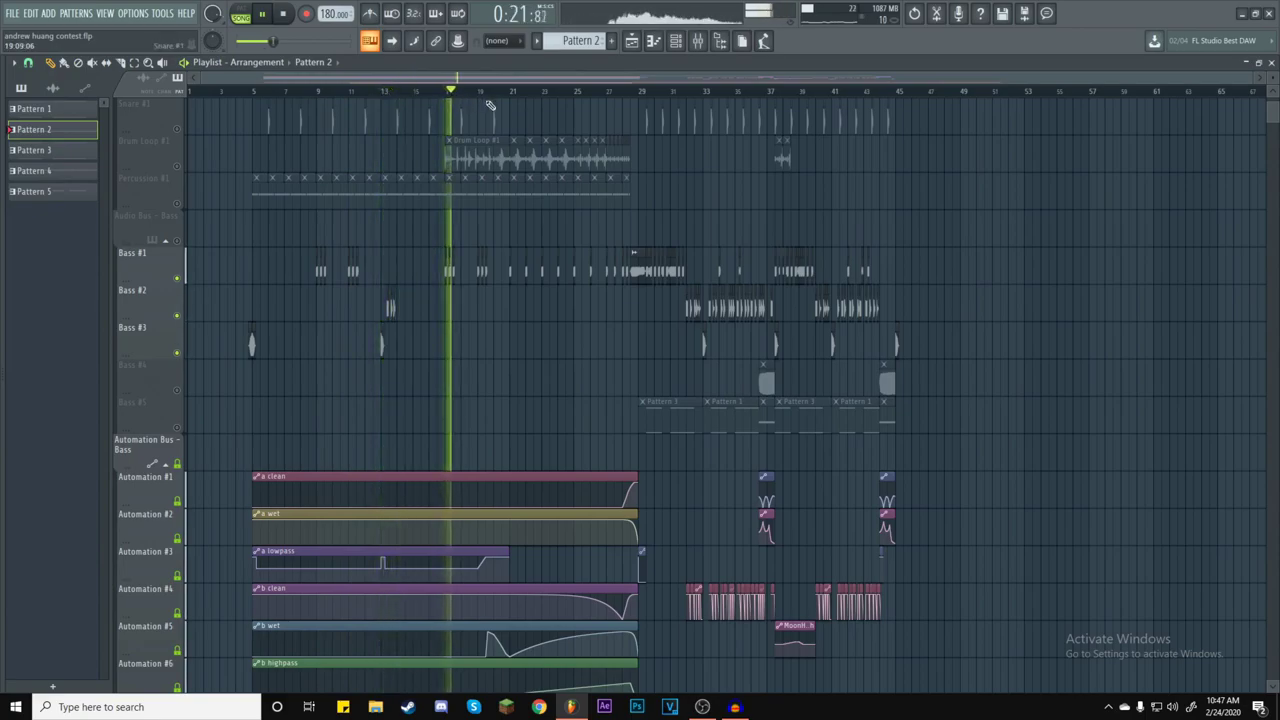
click(515, 92)
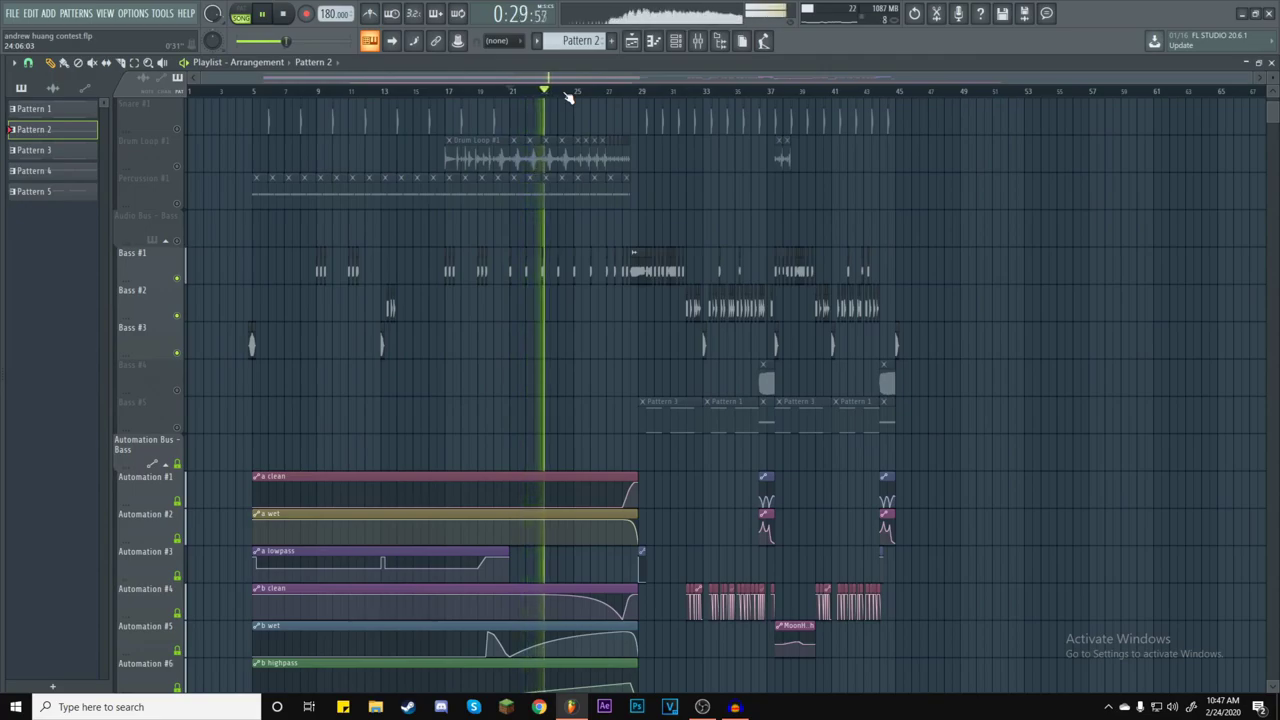
Stop playback and examine the parallel effect routing in the Patcher of the Audio Bus - Bass mixer track.
key(F9)
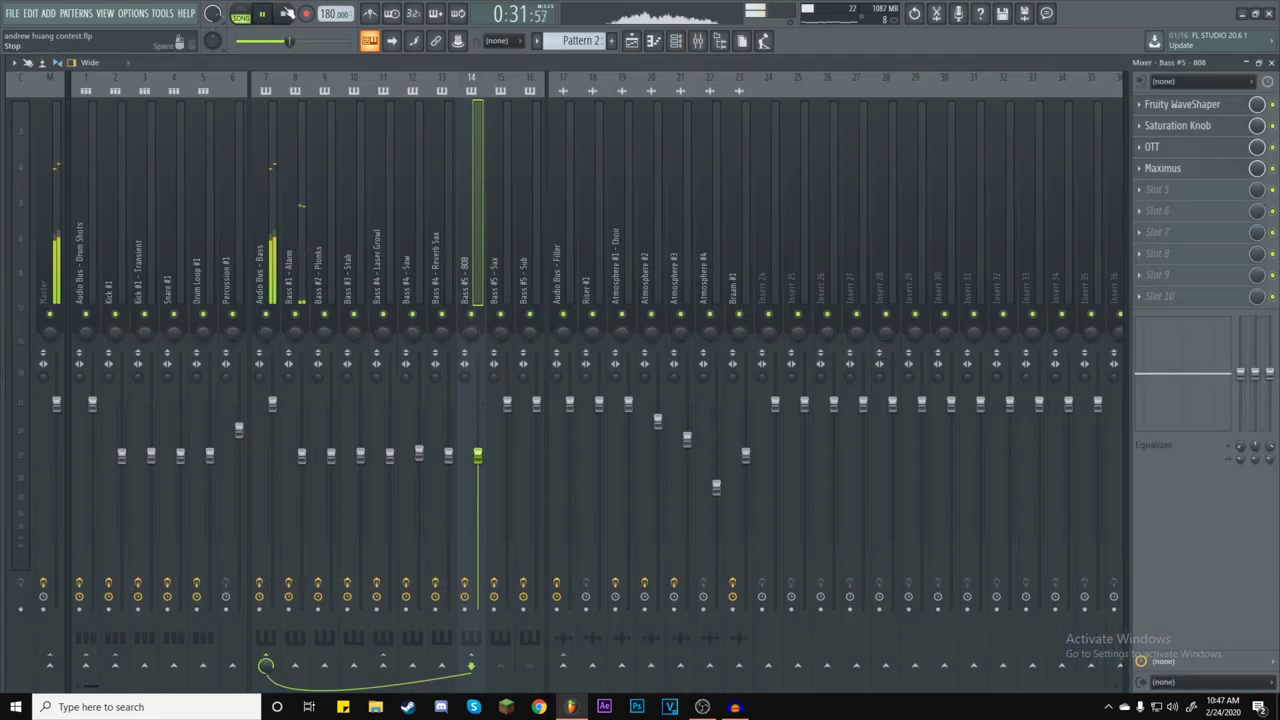
click(270, 131)
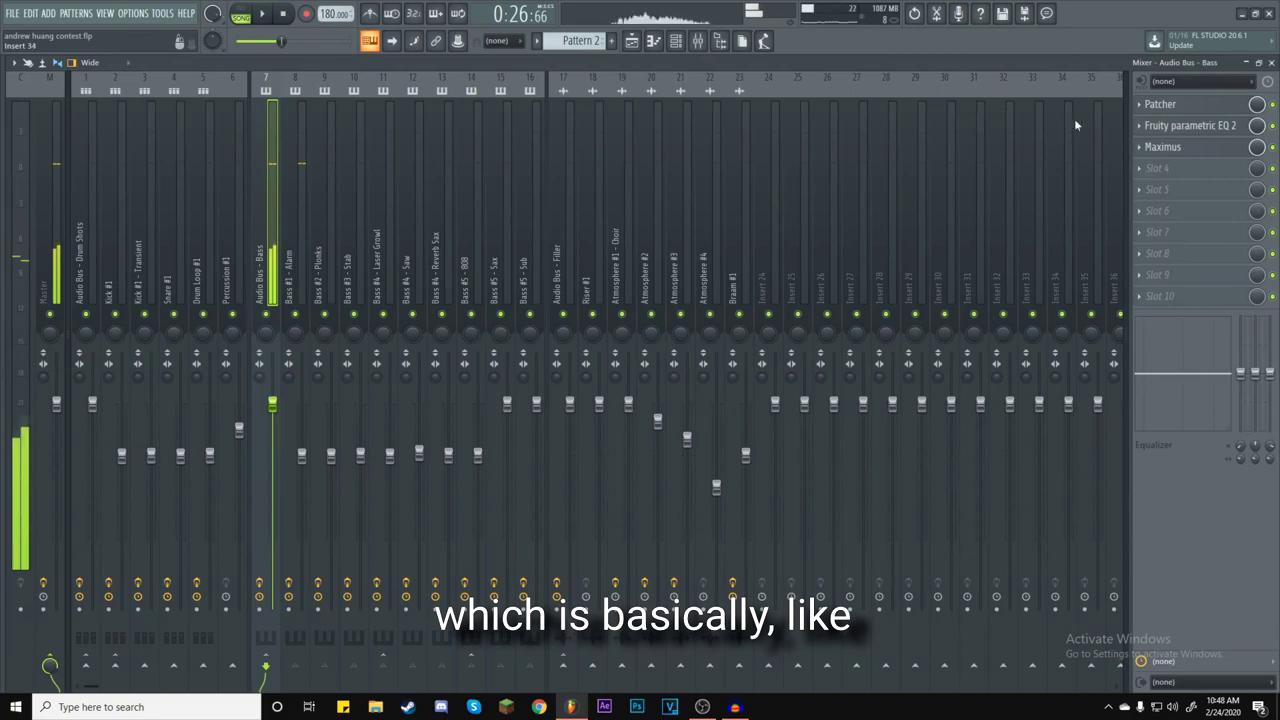
click(1190, 106)
drag(1032, 393, 580, 531)
drag(319, 354, 638, 384)
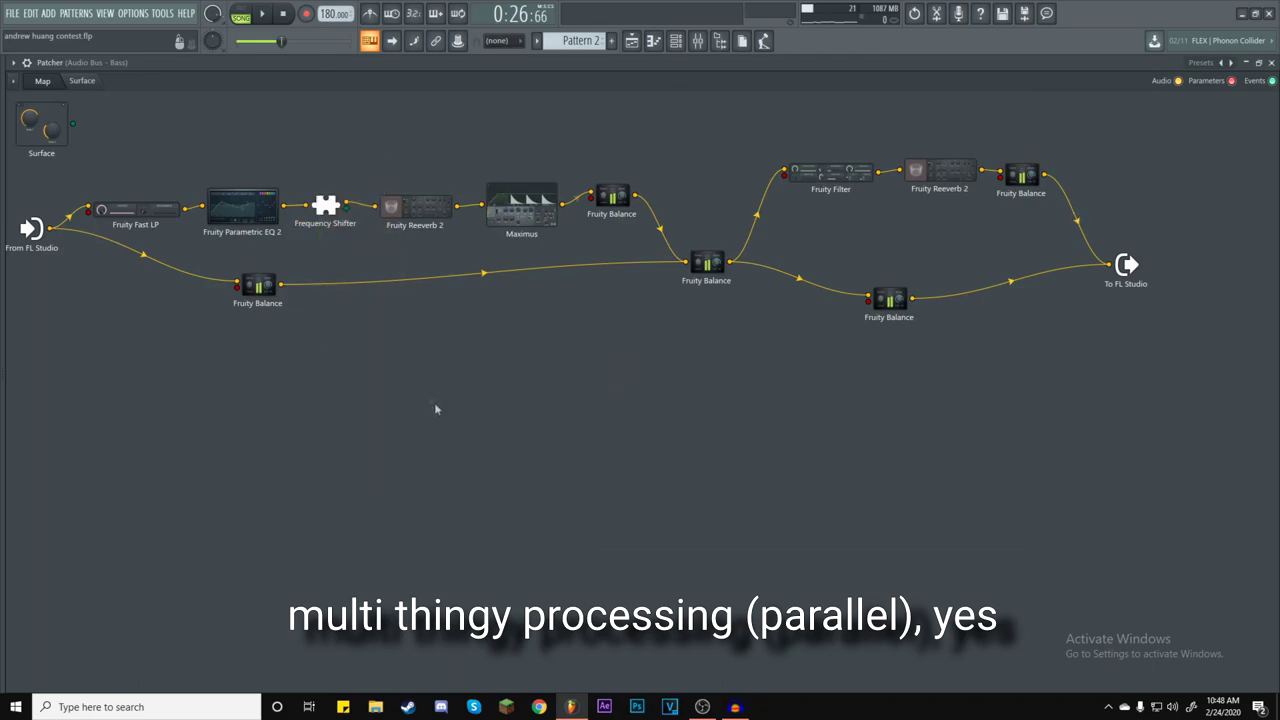
drag(434, 402, 148, 400)
drag(256, 411, 205, 240)
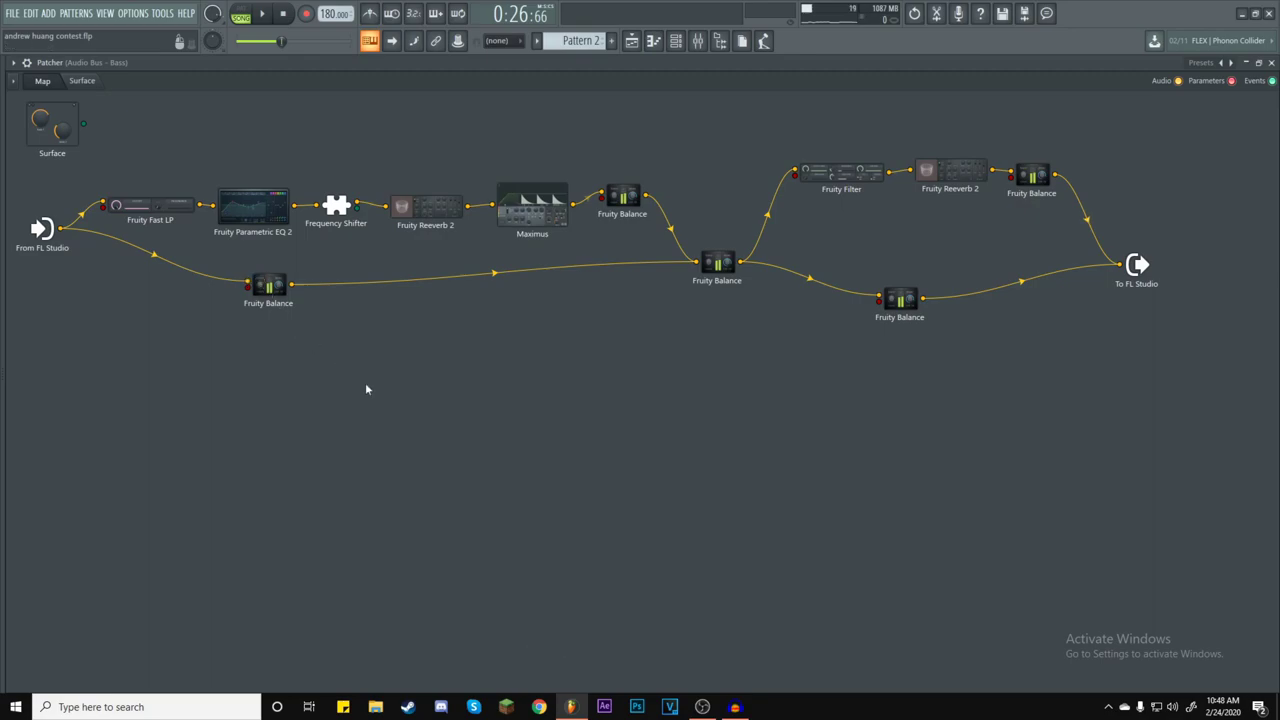
Check the Fruity Fast LP settings in the Patcher, and move its module slightly farther from Fruity Parametric EQ 2.
click(170, 212)
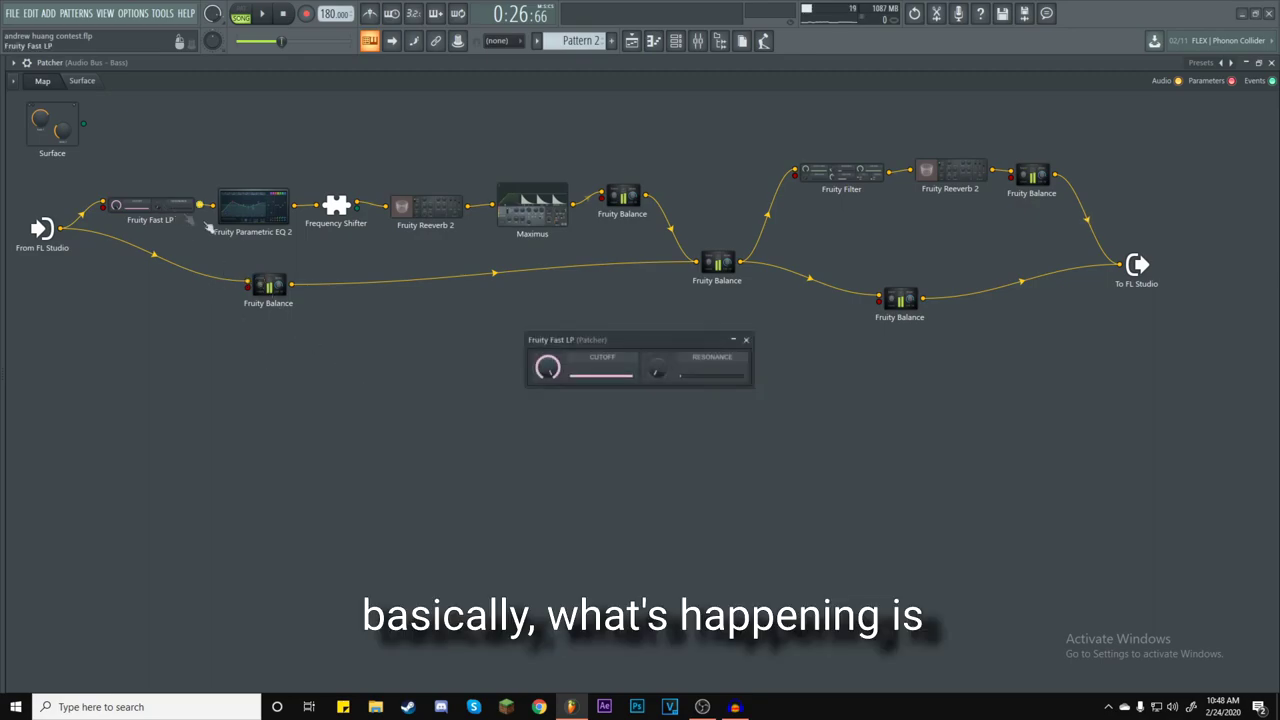
click(745, 340)
drag(168, 212, 160, 216)
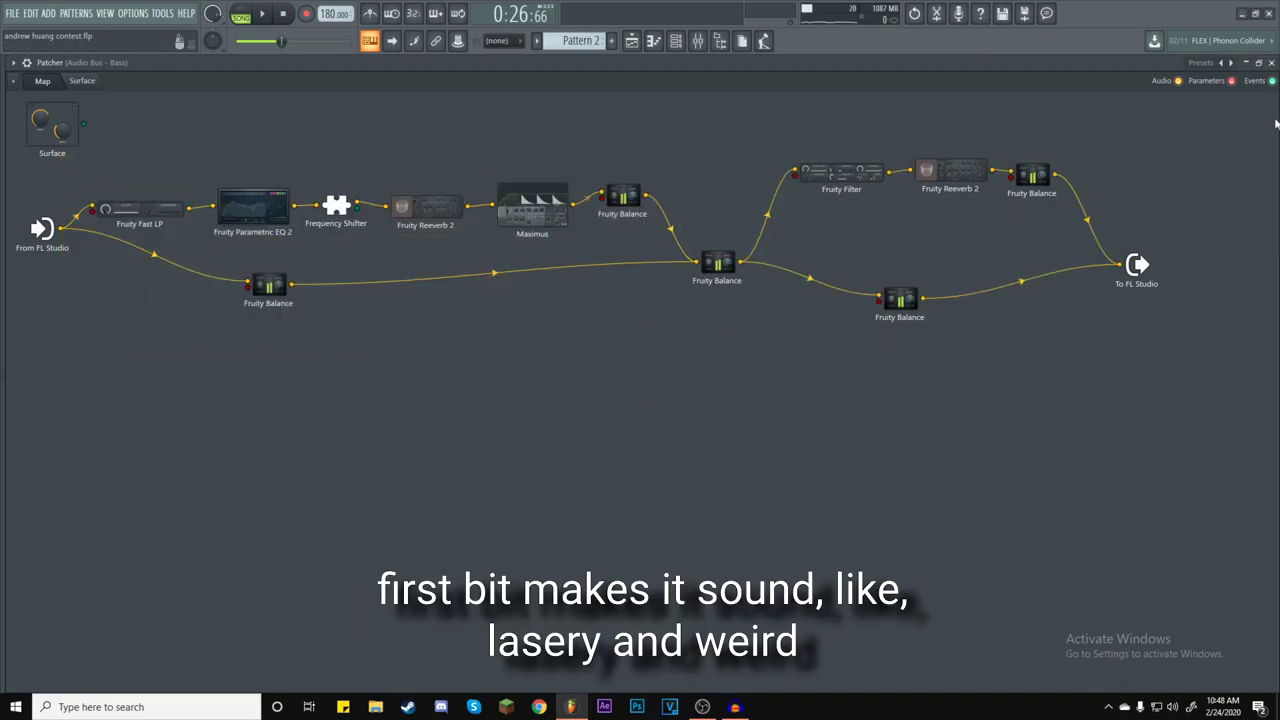
Return to the playlist and listen to the bass tracks briefly from about bar 9.
click(1272, 63)
click(1271, 63)
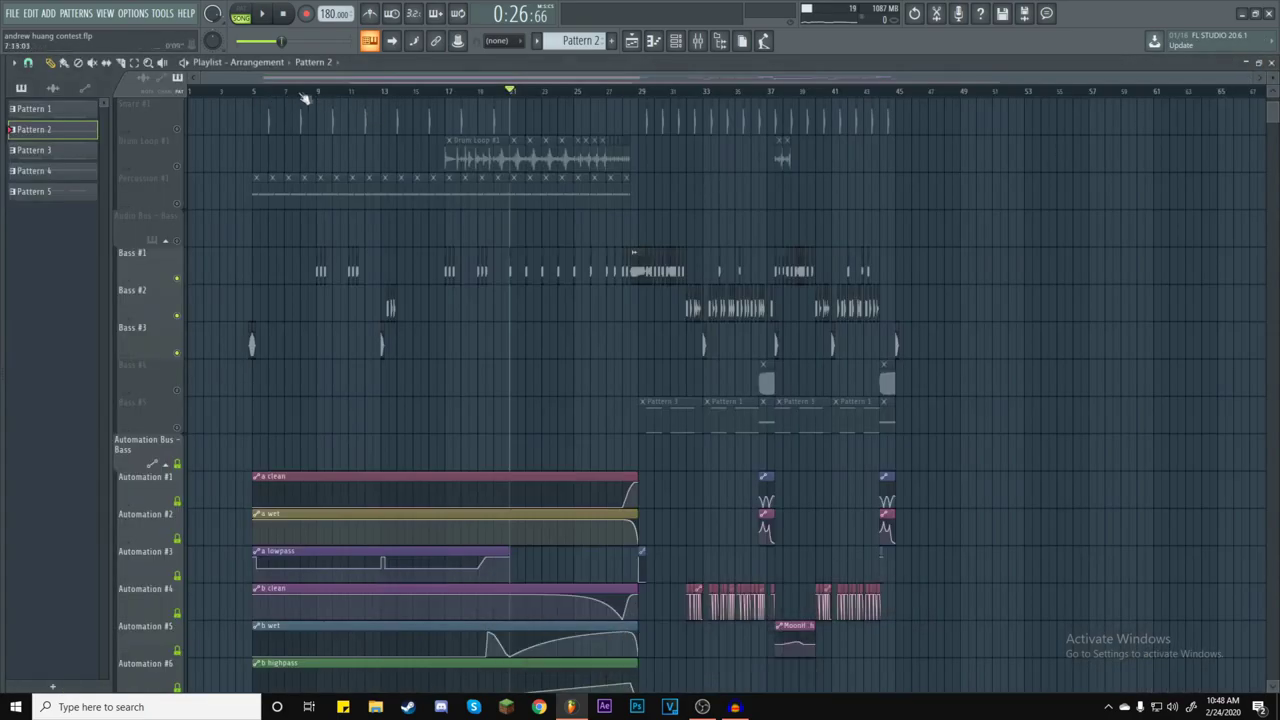
key(space)
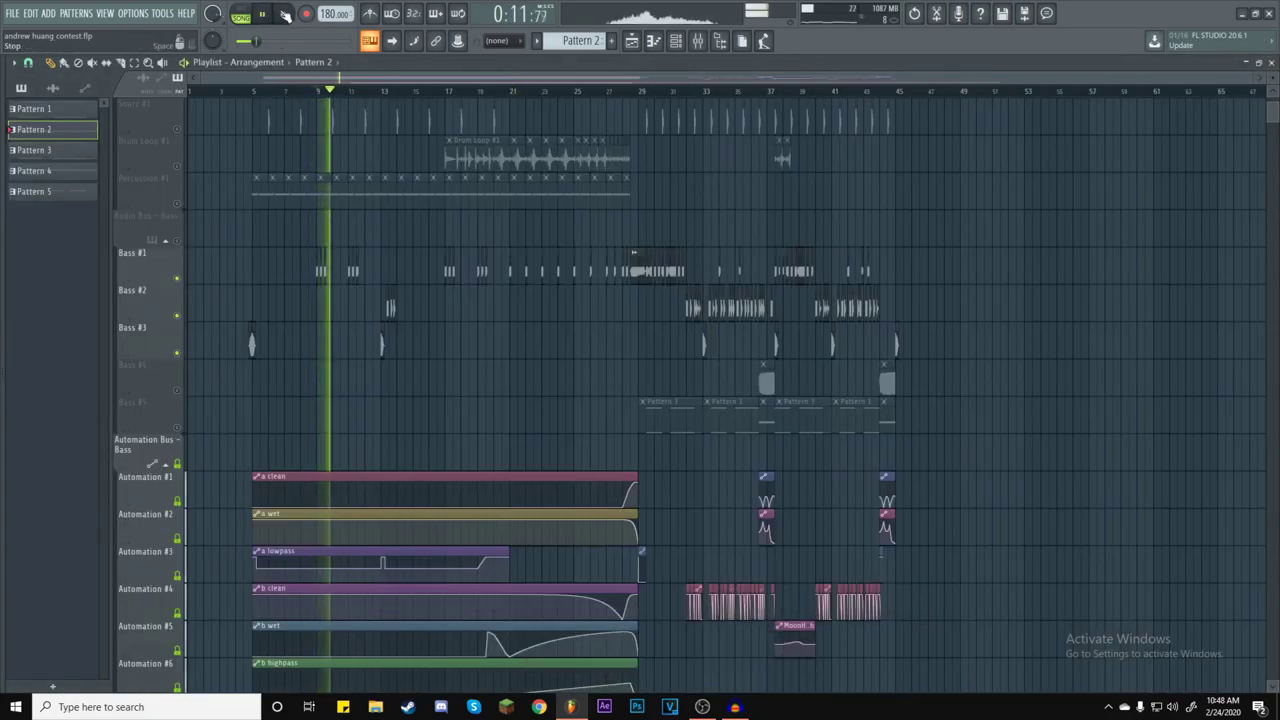
key(space)
Reopen the Patcher of the Audio Bus - Bass mixer track and check its Frequency Shifter and first Fruity Reeverb 2 settings.
click(698, 43)
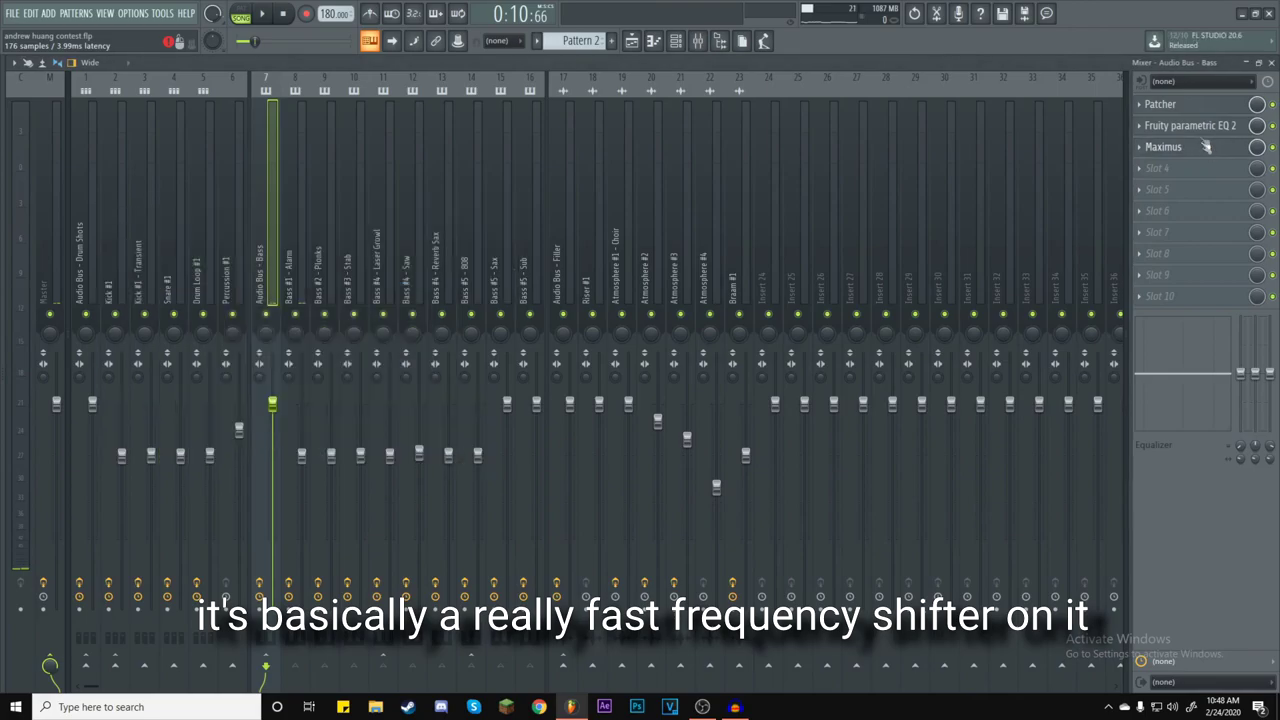
click(1162, 104)
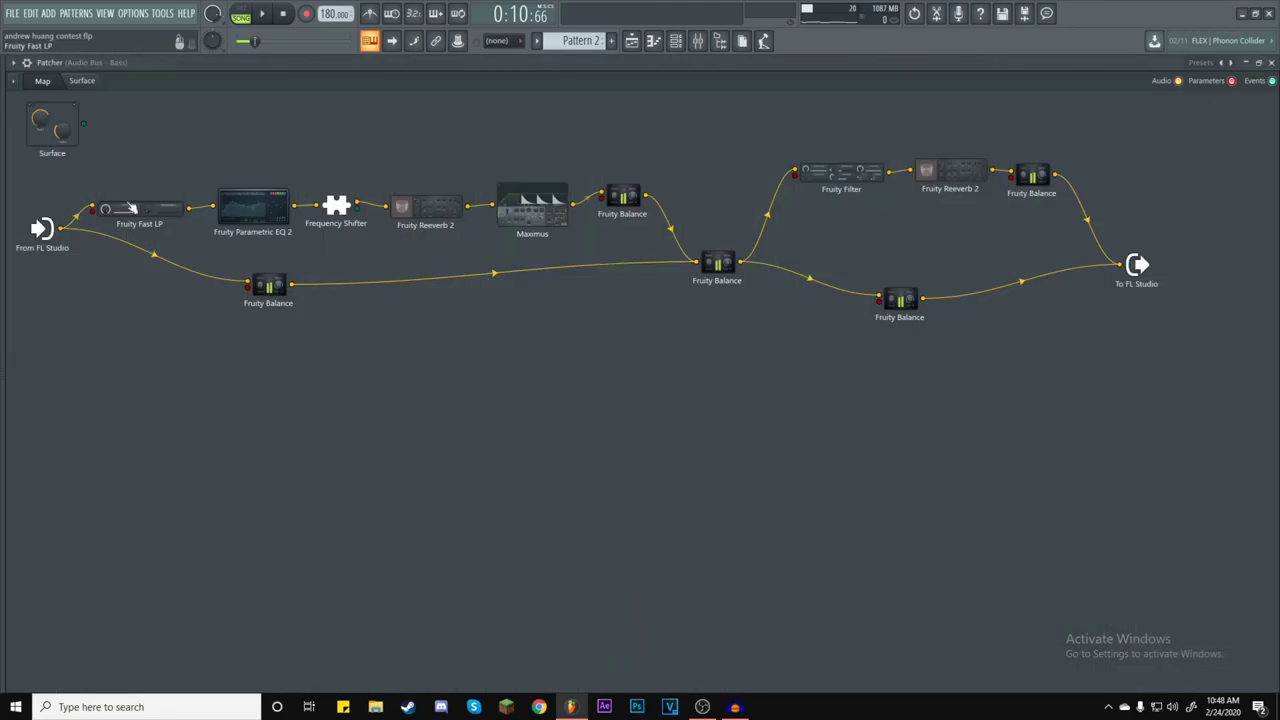
click(336, 206)
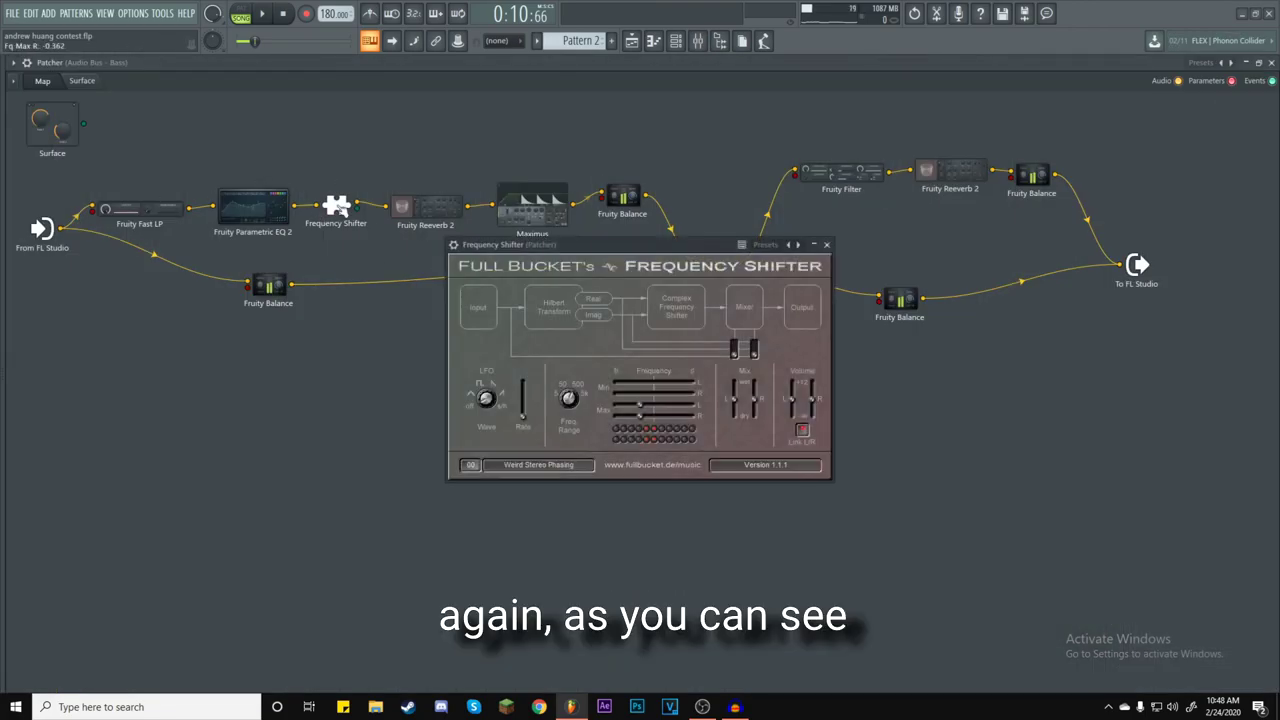
click(826, 245)
click(422, 207)
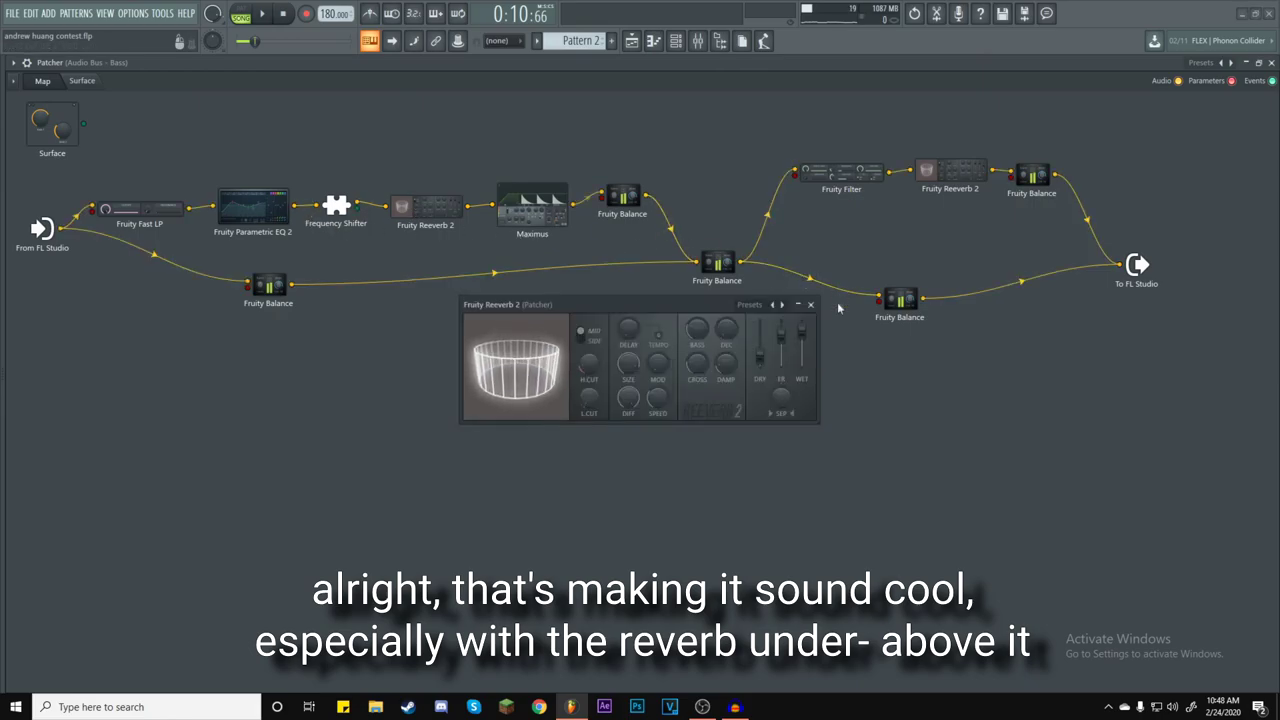
click(810, 305)
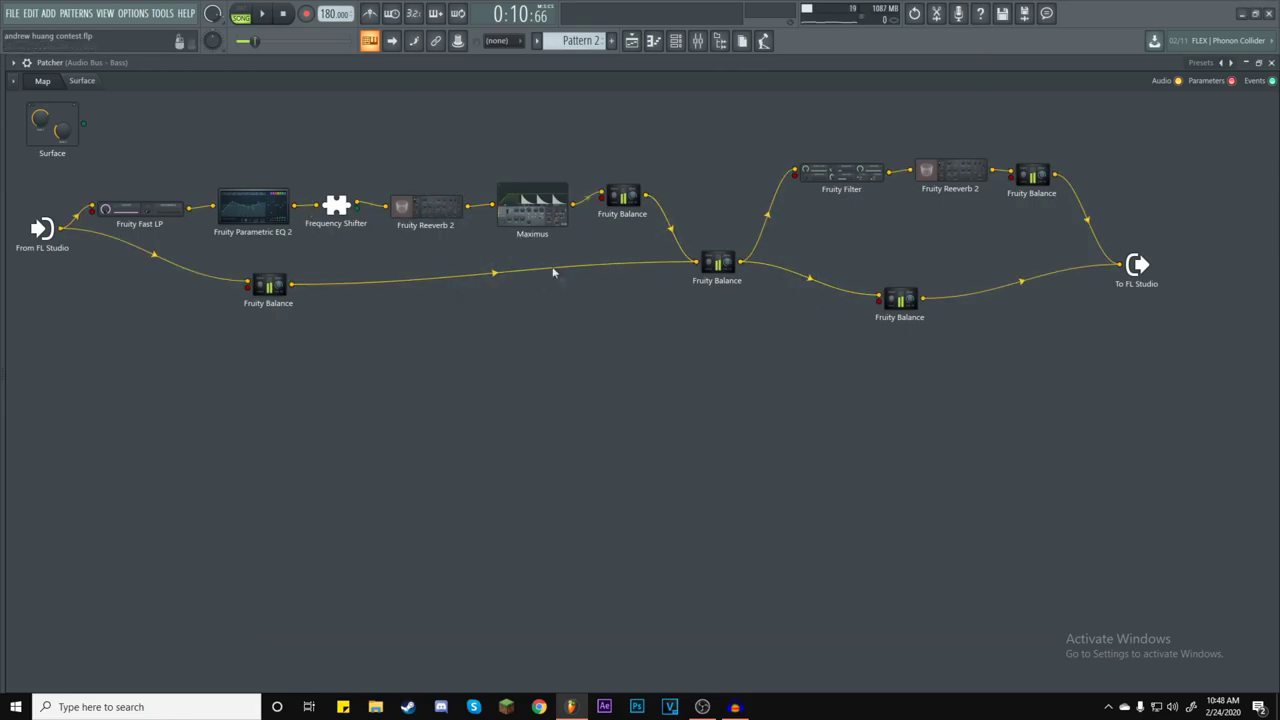
Reposition the Fruity Balance modules and Fruity Filter around the second parallel section of the Patcher, and check the filter's settings.
mouse_move(717, 262)
mouse_down()
mouse_move(731, 249)
mouse_move(712, 260)
mouse_up()
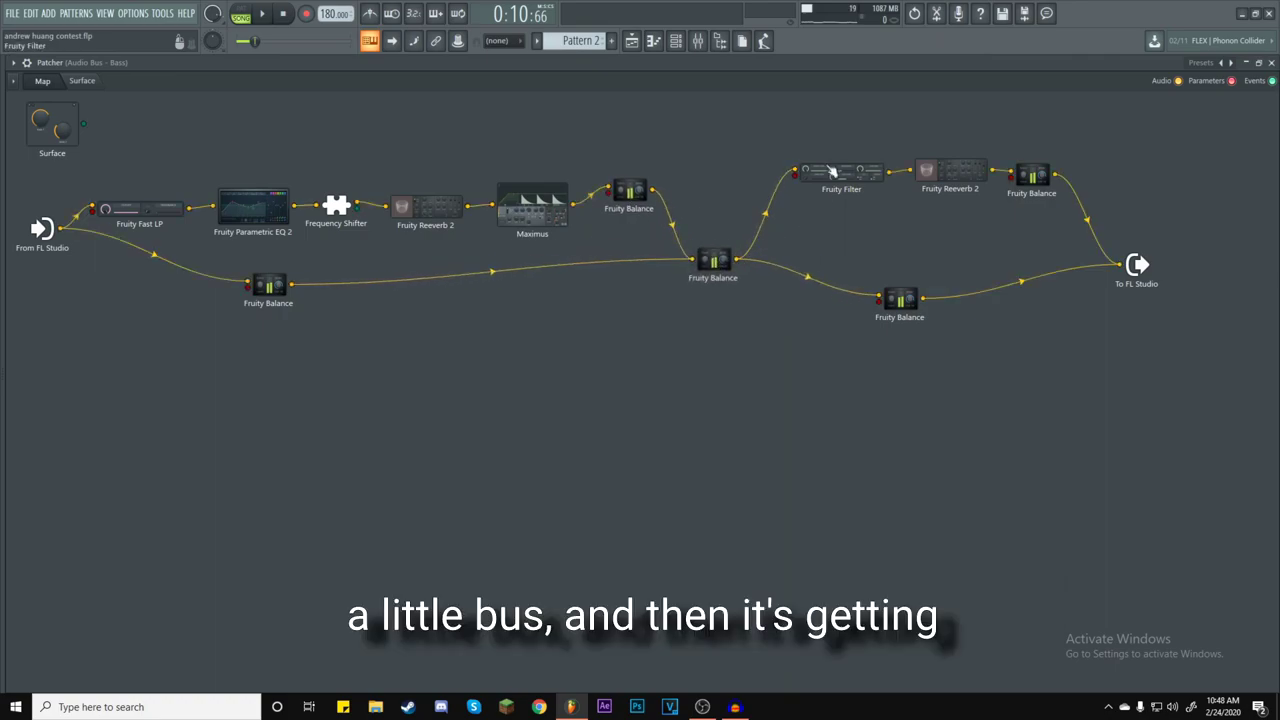
drag(1036, 190, 1060, 194)
drag(843, 176, 838, 202)
double_click(838, 200)
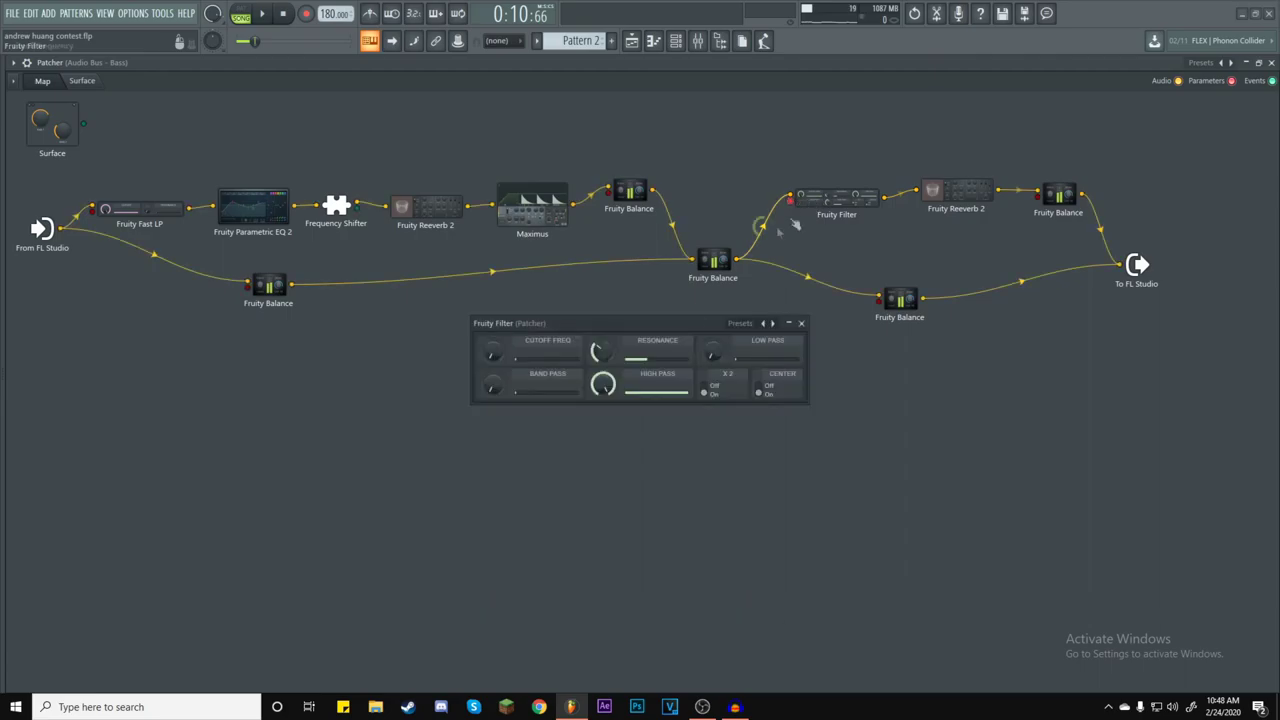
click(801, 324)
Align the second Fruity Reeverb 2 module with Fruity Filter, and check the settings of both effects.
drag(970, 188, 960, 194)
double_click(966, 199)
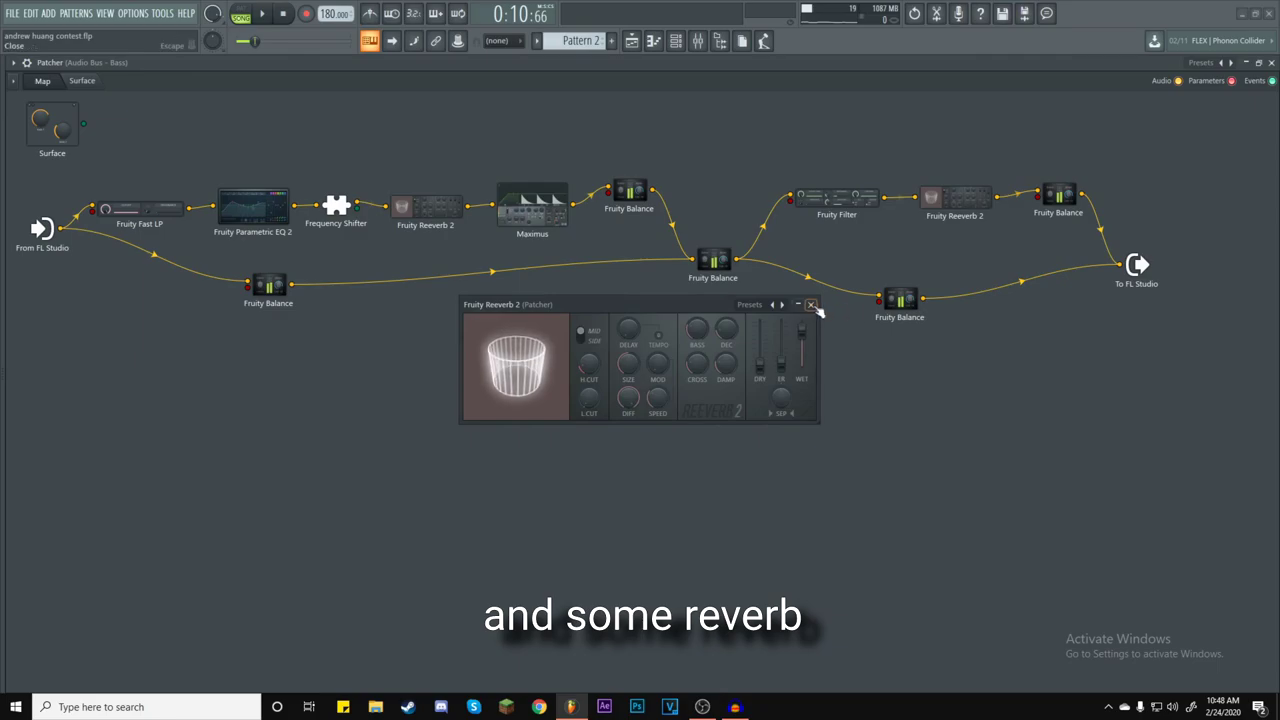
click(811, 305)
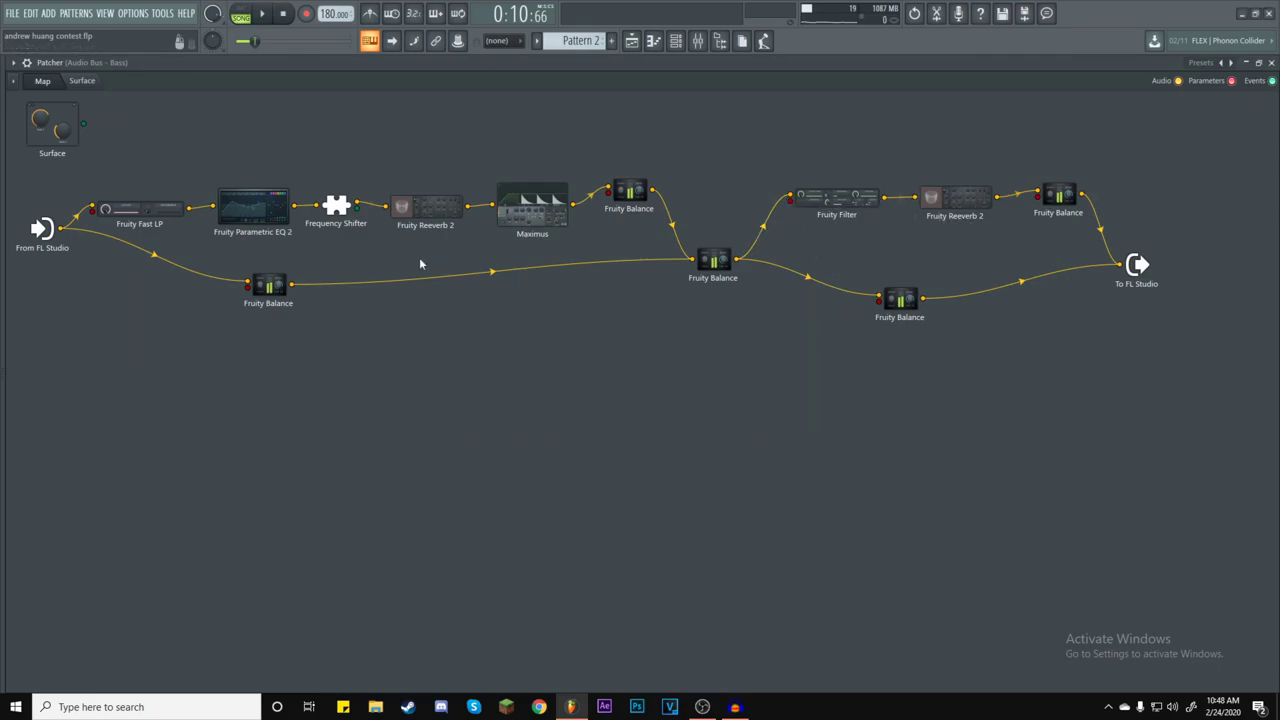
double_click(836, 196)
click(802, 323)
Space Fruity Filter away from the reverb, center the Fruity Balance modules on both dry branches, and return to the playlist.
mouse_move(836, 196)
mouse_down()
mouse_move(831, 208)
mouse_move(829, 196)
mouse_up()
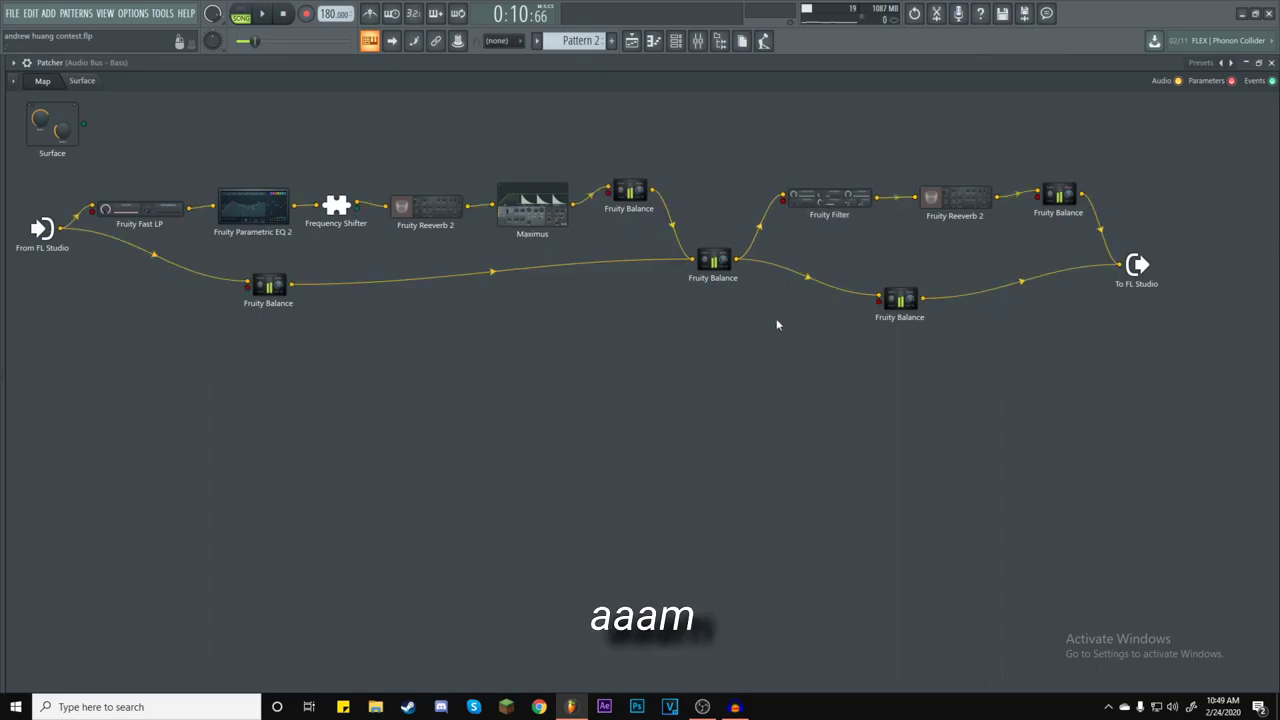
drag(913, 305, 963, 325)
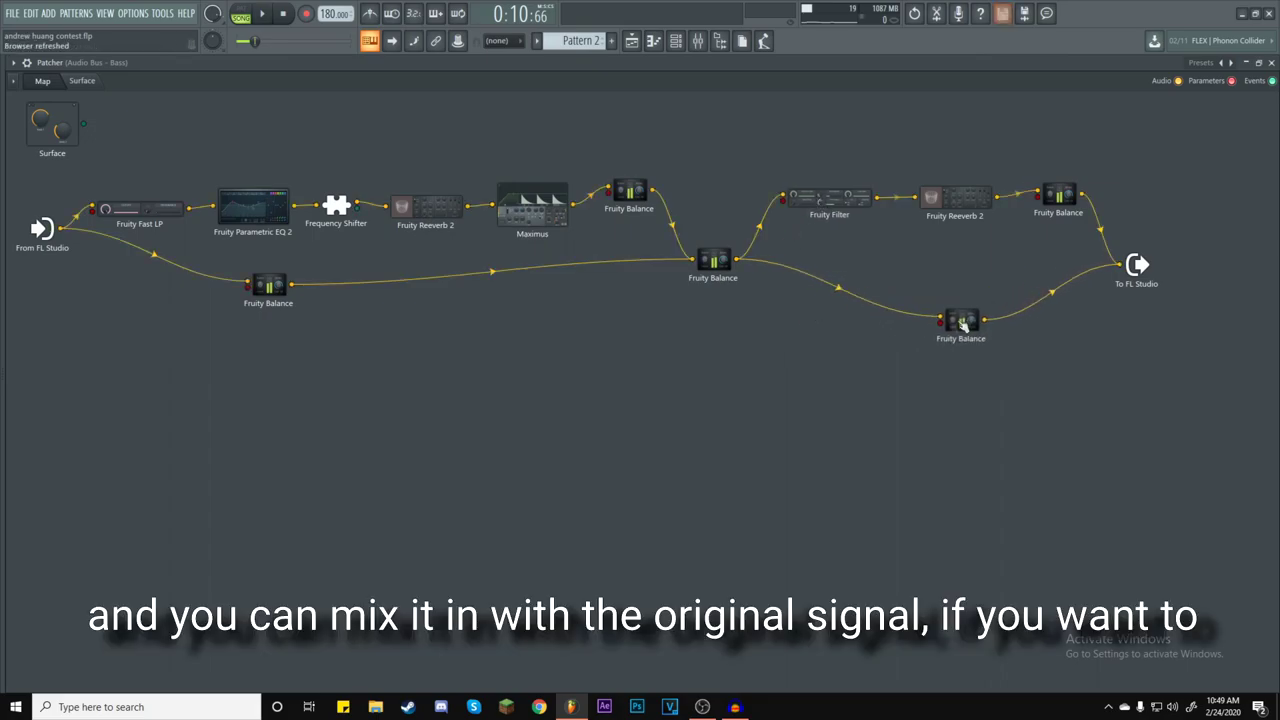
drag(268, 285, 410, 312)
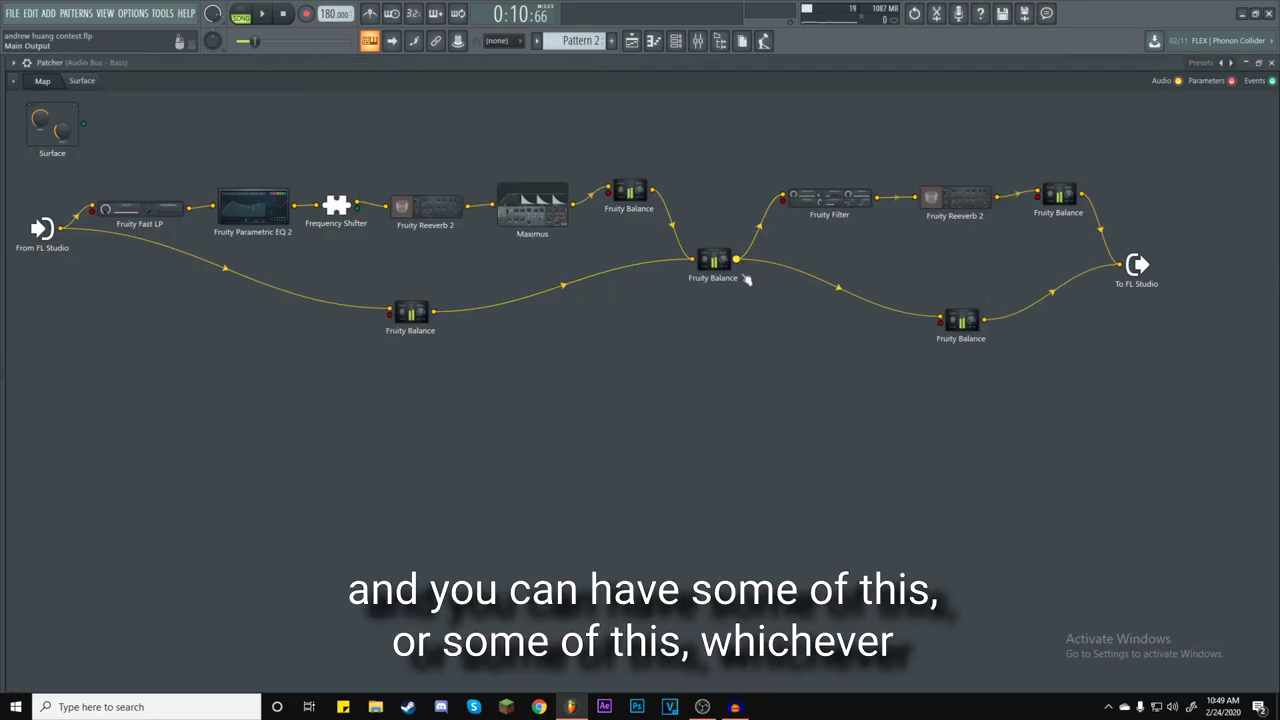
click(1271, 63)
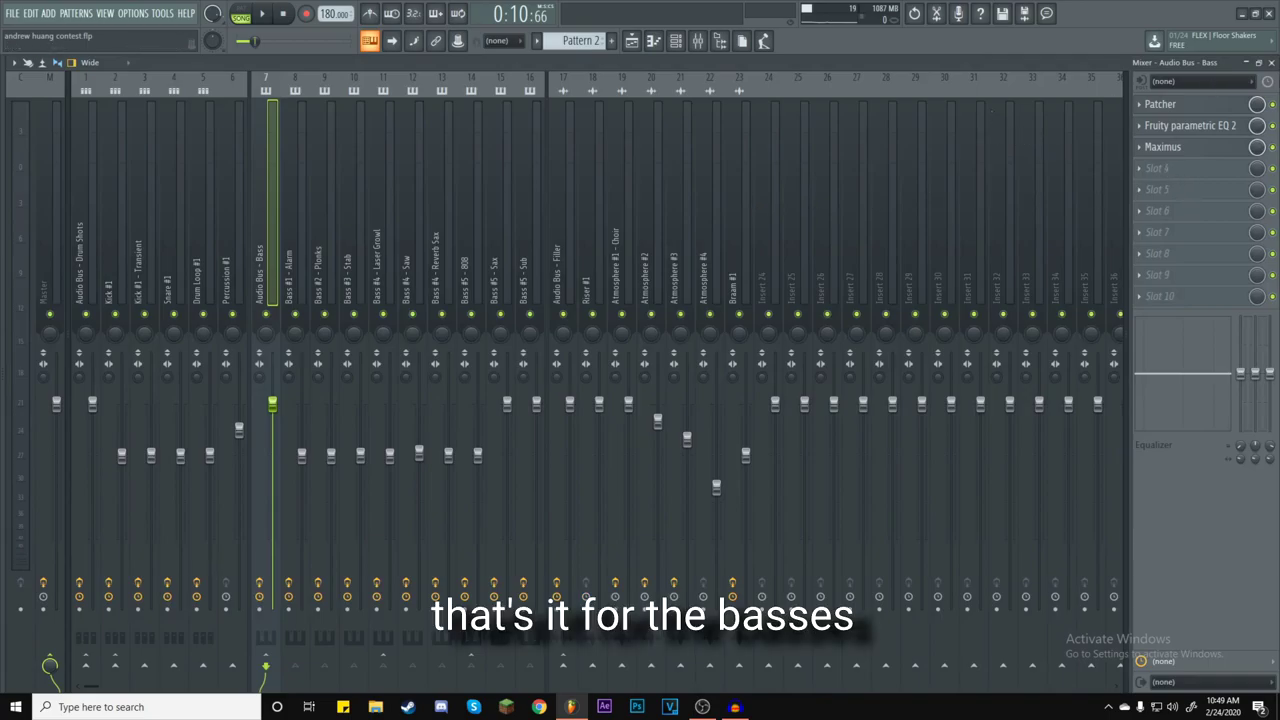
click(1271, 63)
Listen to the bass tracks from bar 25 through the transition past bar 29.
scroll(557, 200, down, 5)
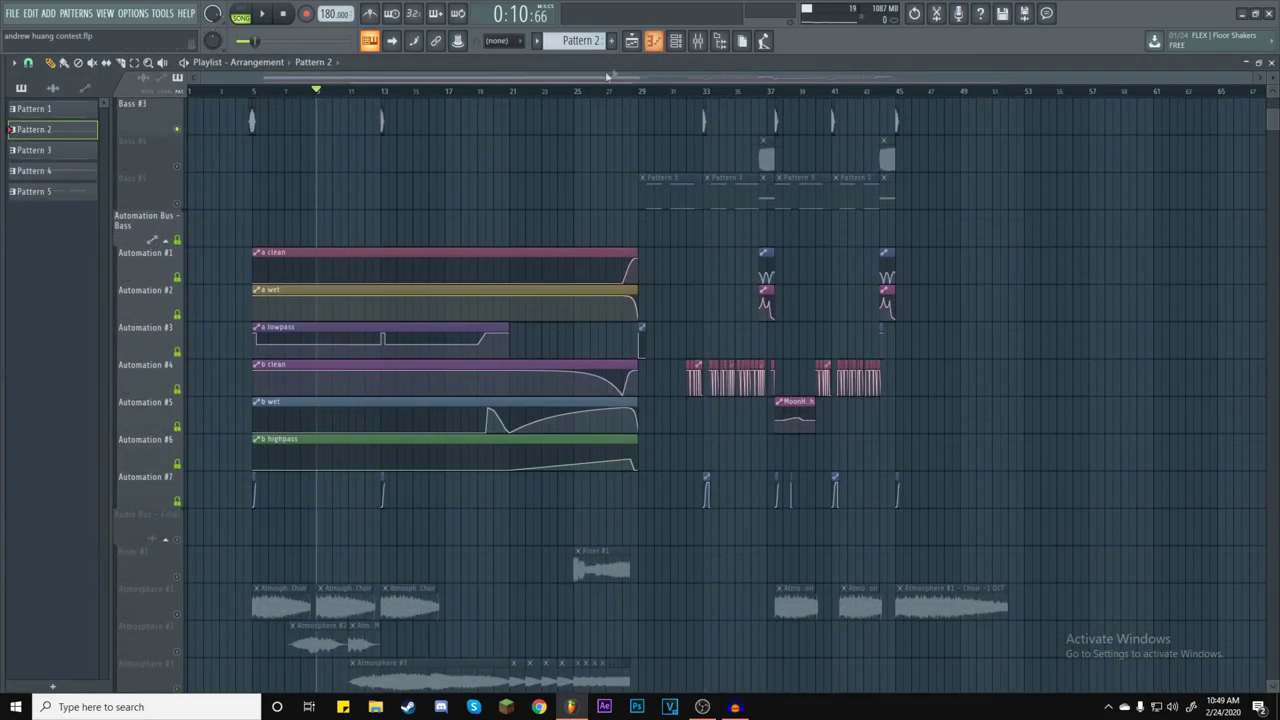
click(576, 93)
key(space)
scroll(590, 205, up, 5)
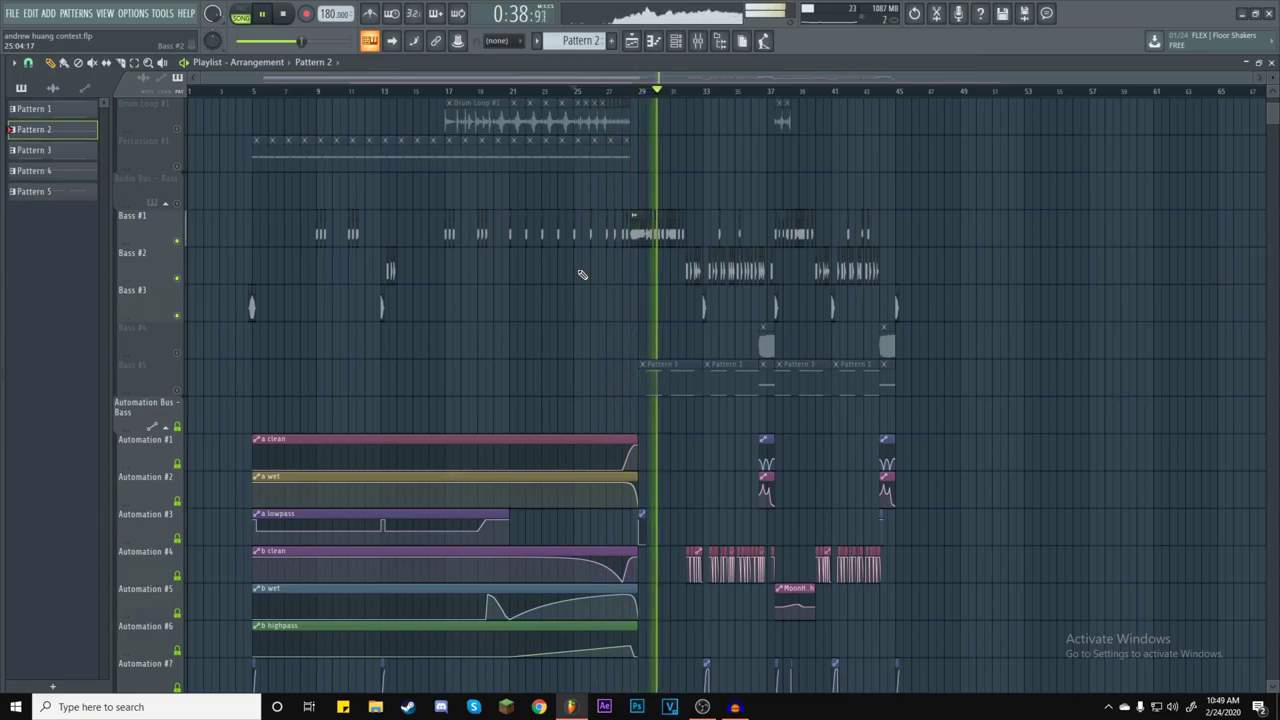
key(space)
Look over the bass automation tracks and unmute the Riser #1 playlist track.
scroll(583, 274, down, 10)
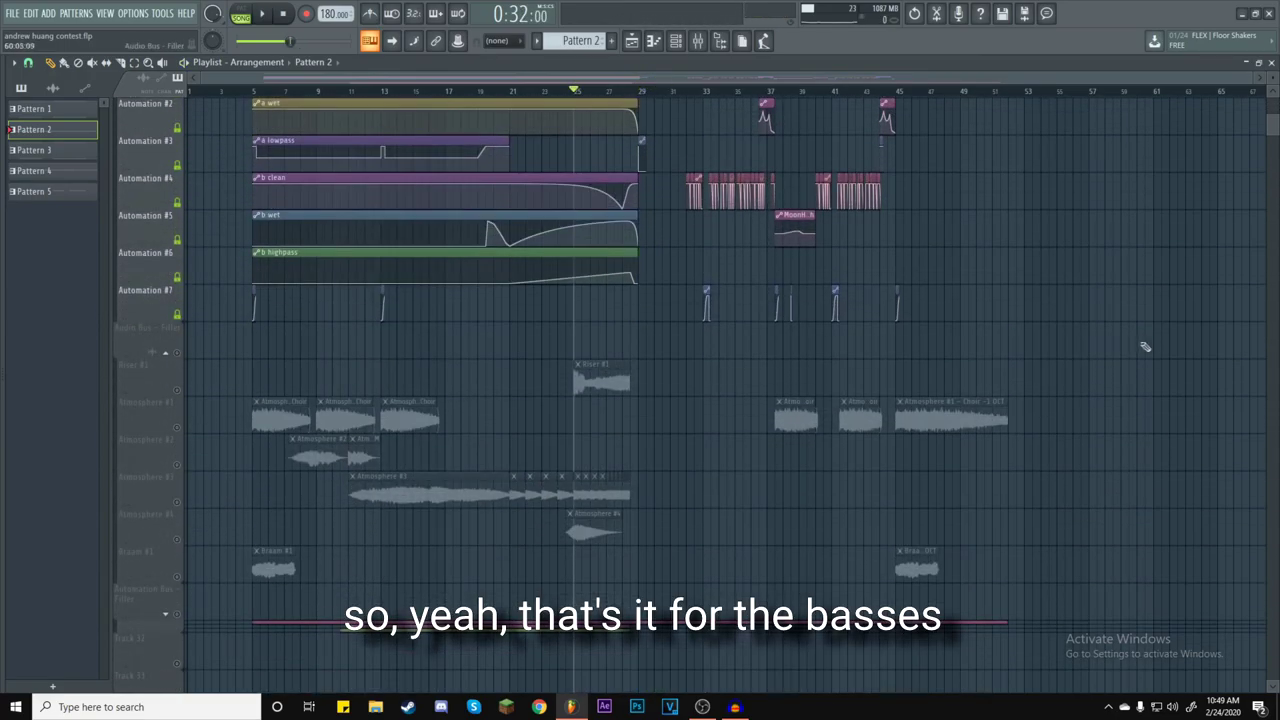
scroll(318, 304, up, 4)
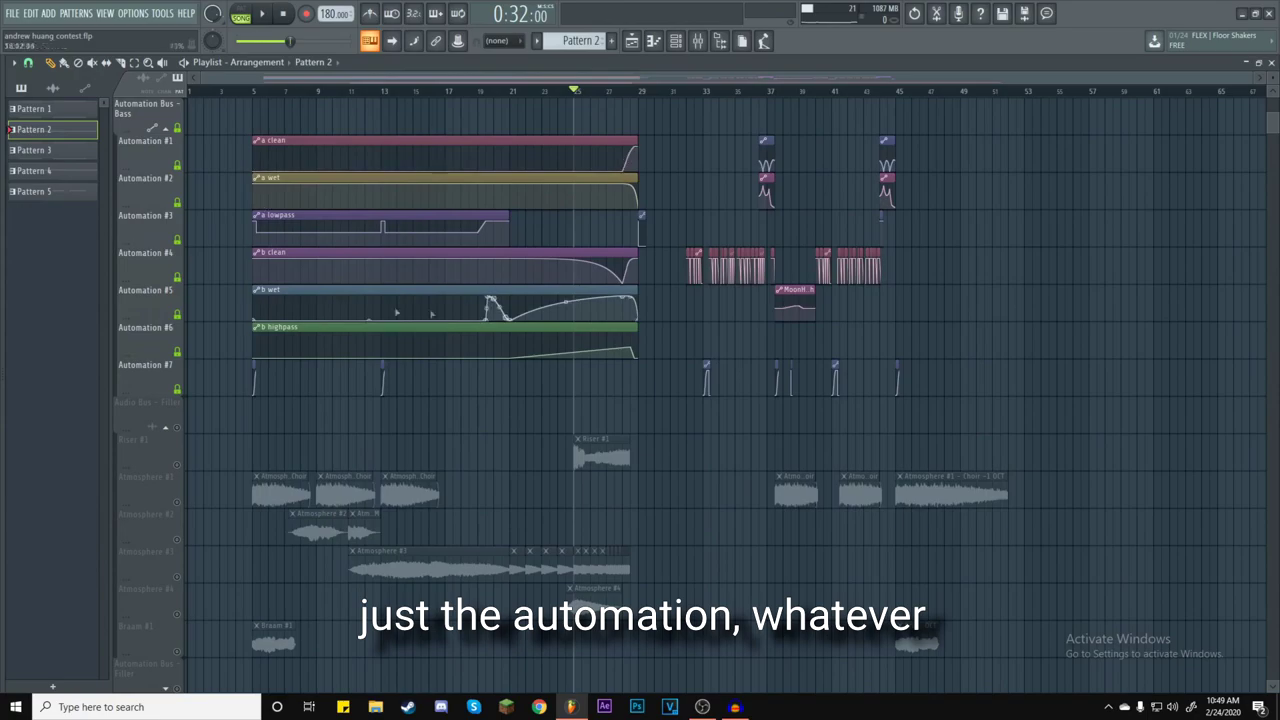
scroll(351, 412, down, 3)
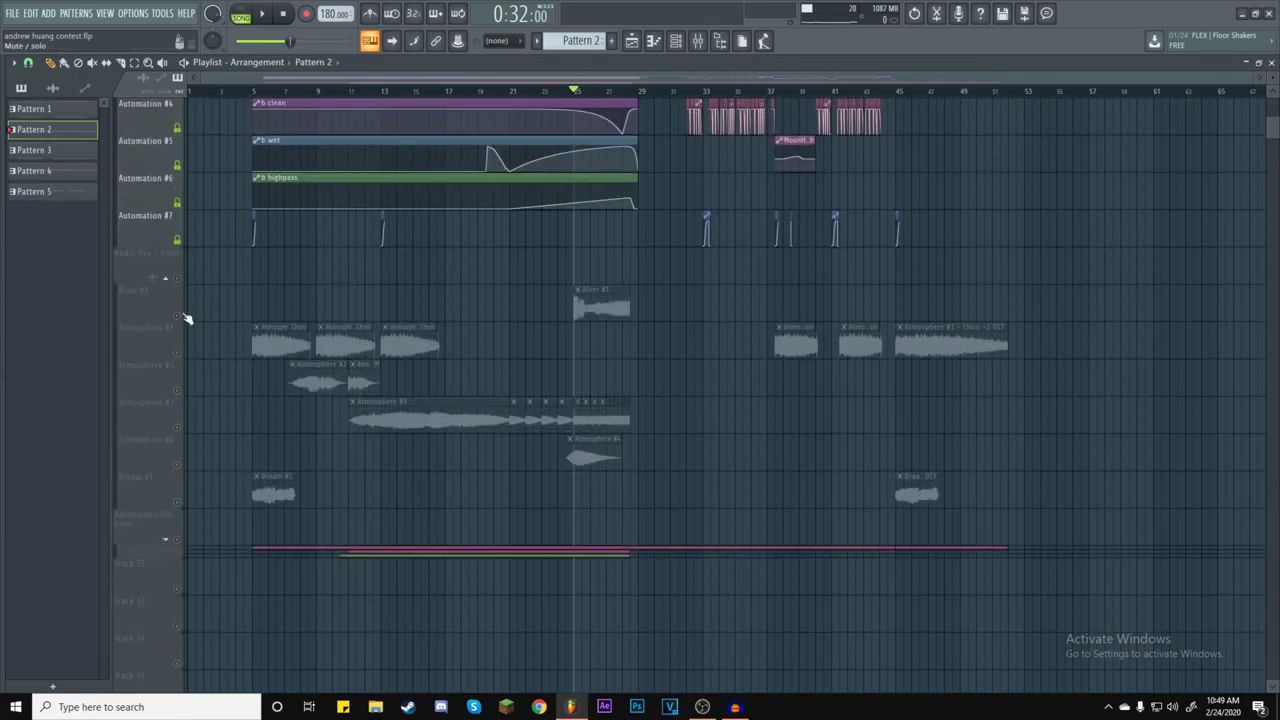
click(180, 316)
scroll(190, 315, up, 4)
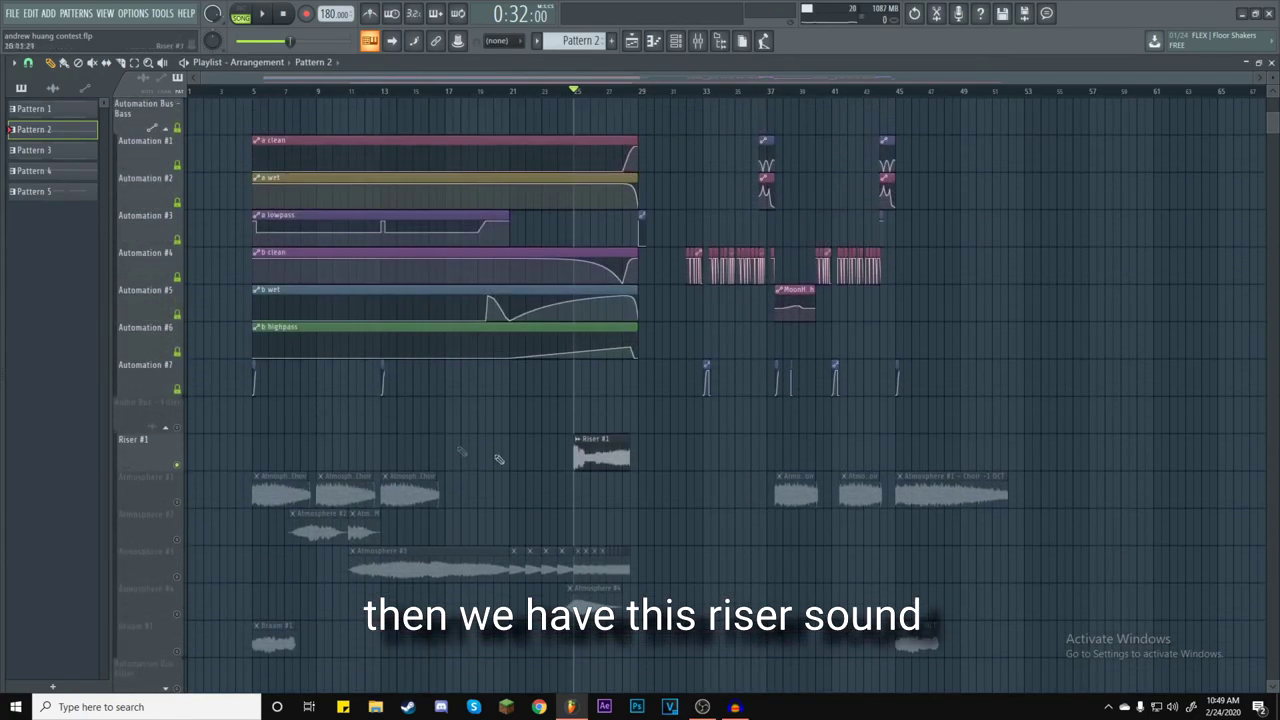
scroll(400, 290, down, 4)
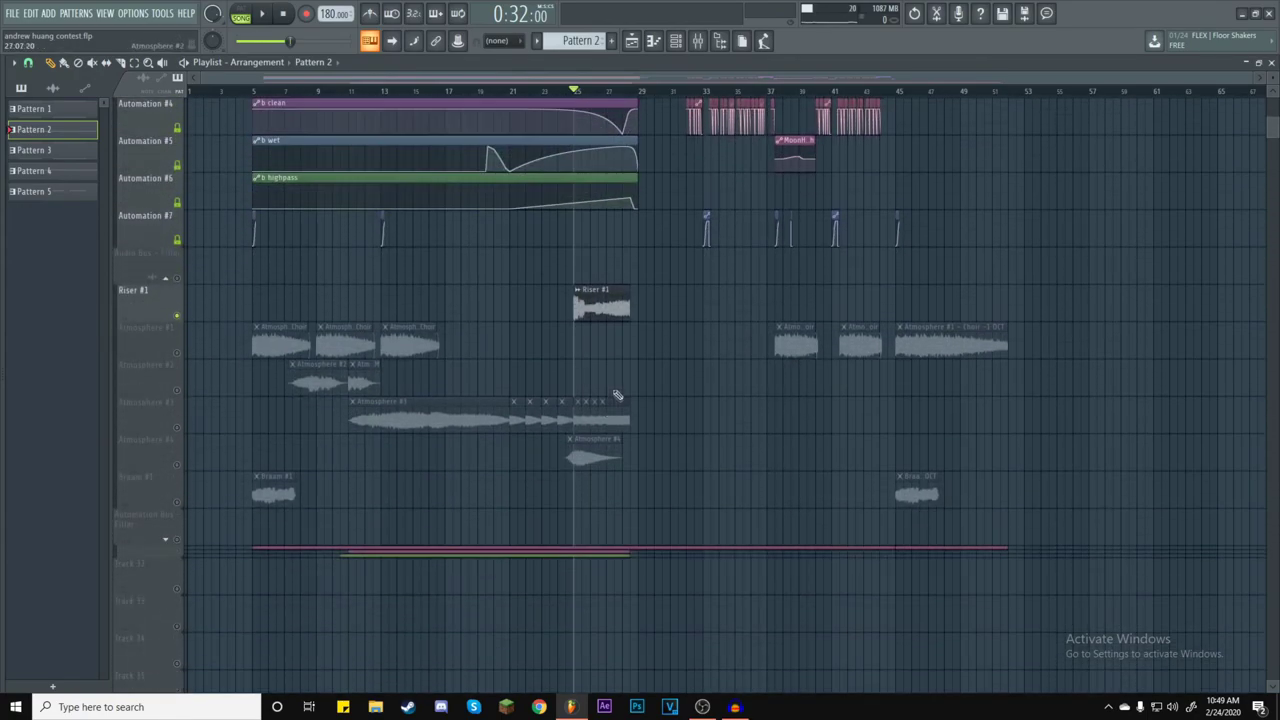
Check the Riser #1 sample's channel settings and the mixer, and listen to the riser from bar 25.
double_click(615, 307)
click(416, 160)
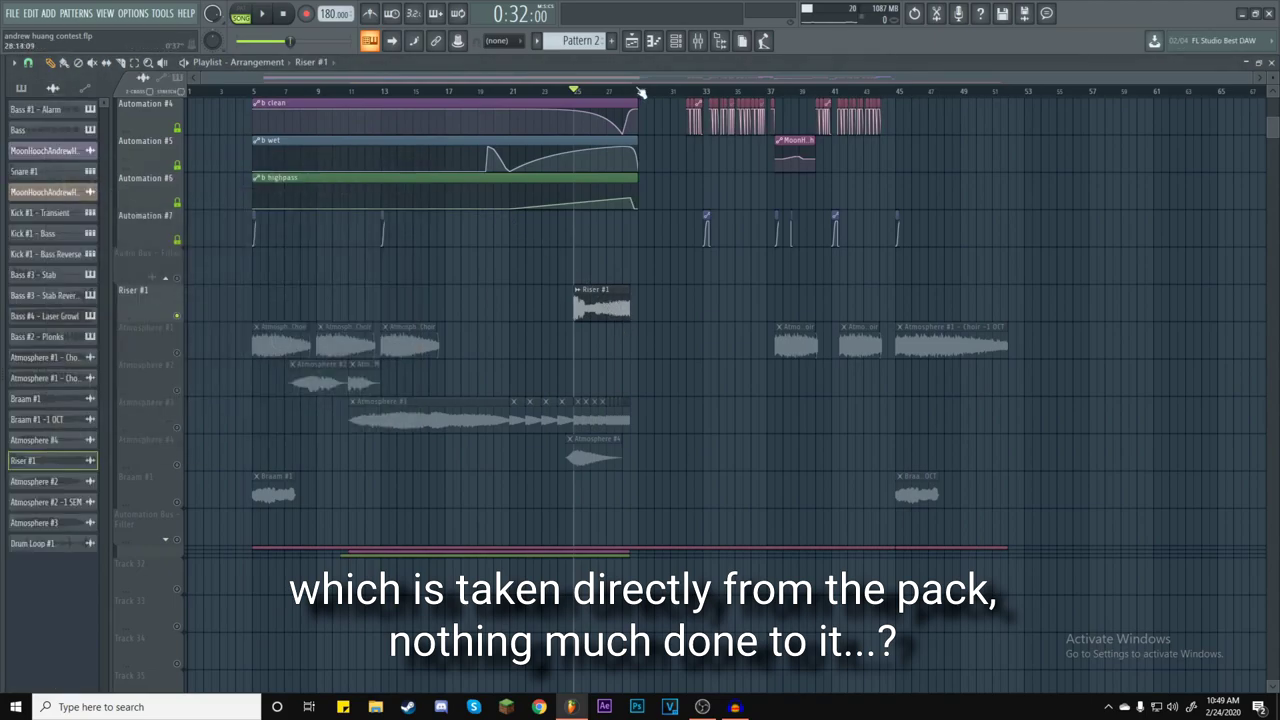
click(698, 41)
click(1271, 62)
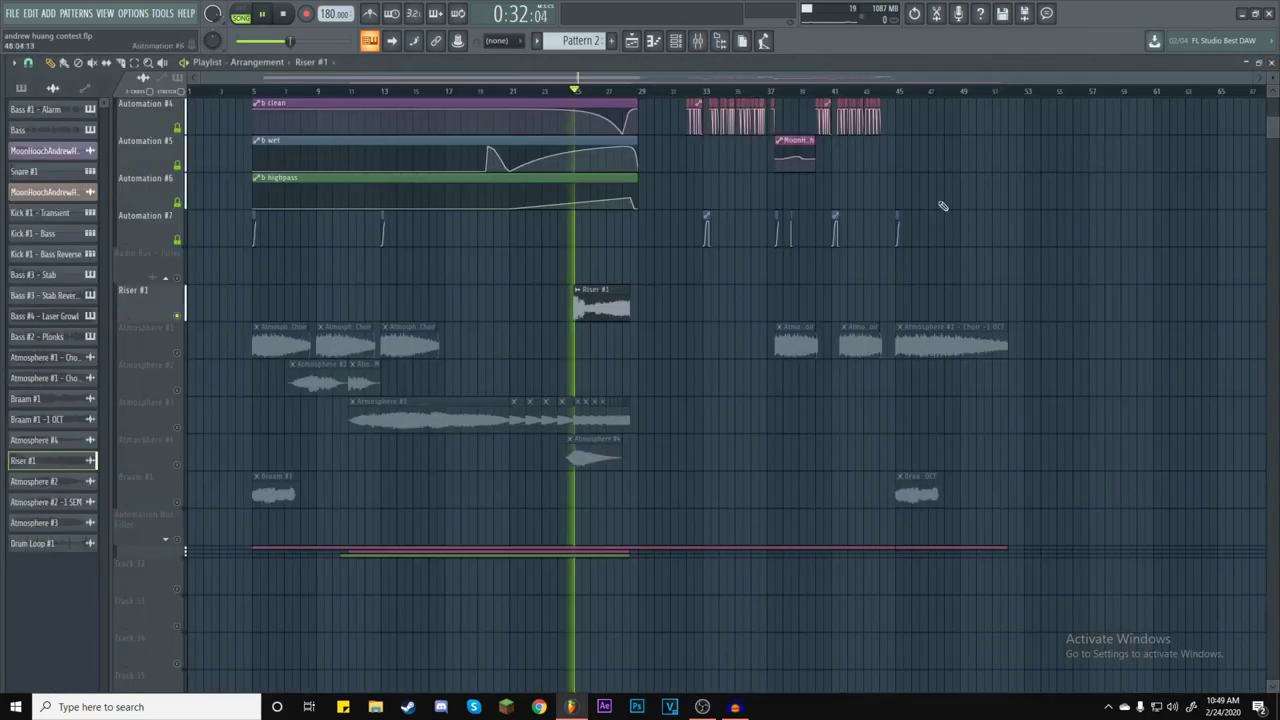
key(space)
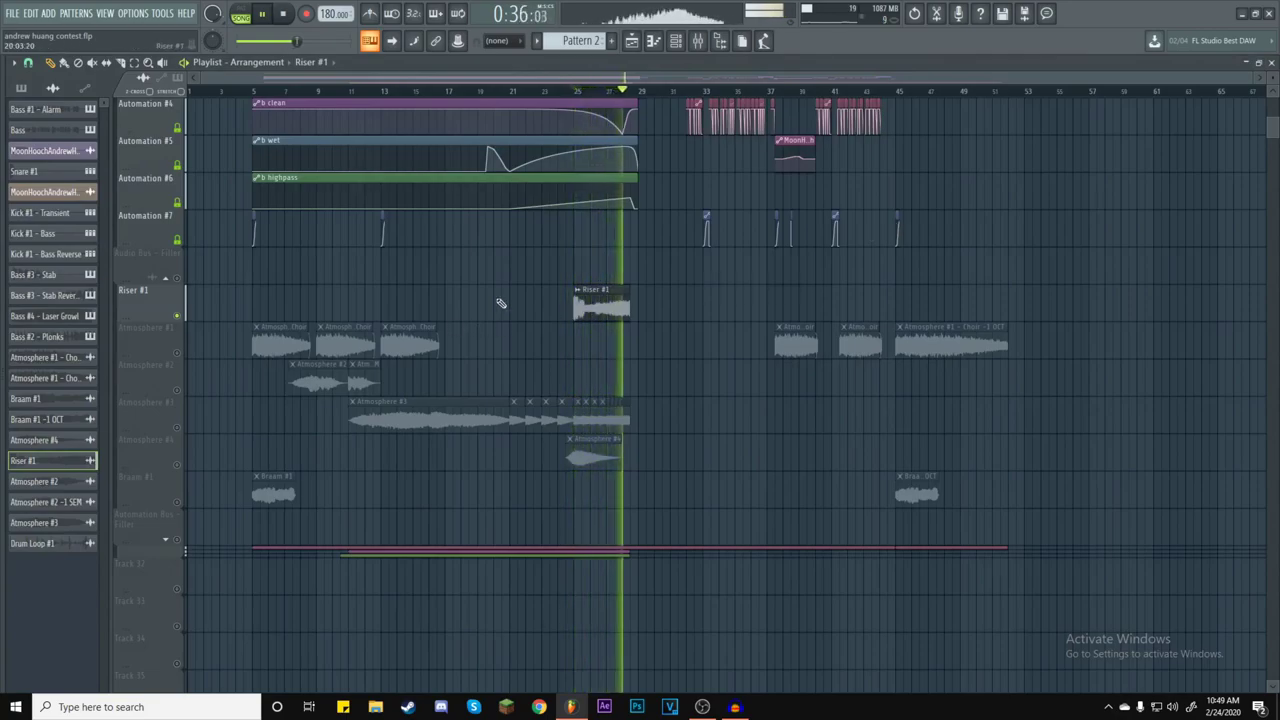
key(space)
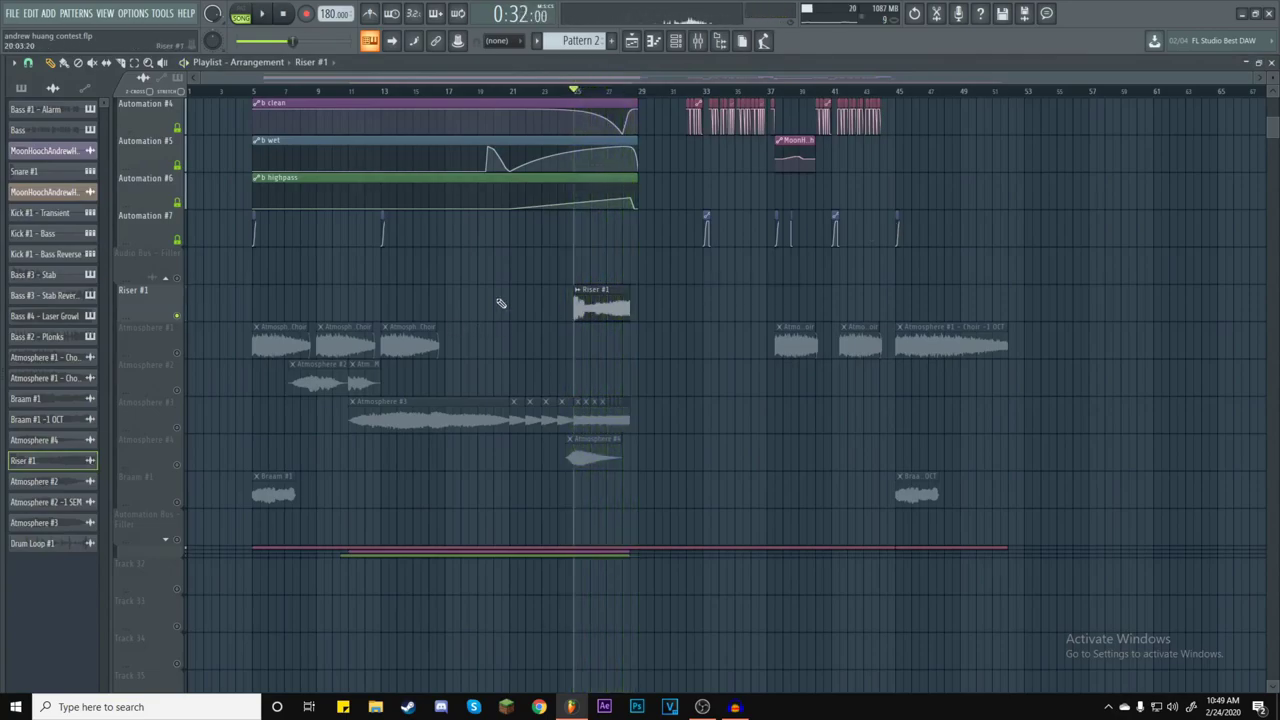
Solo the Atmosphere #1 playlist track and listen to its choir clip from bar 5.
right_click(177, 353)
click(256, 91)
key(space)
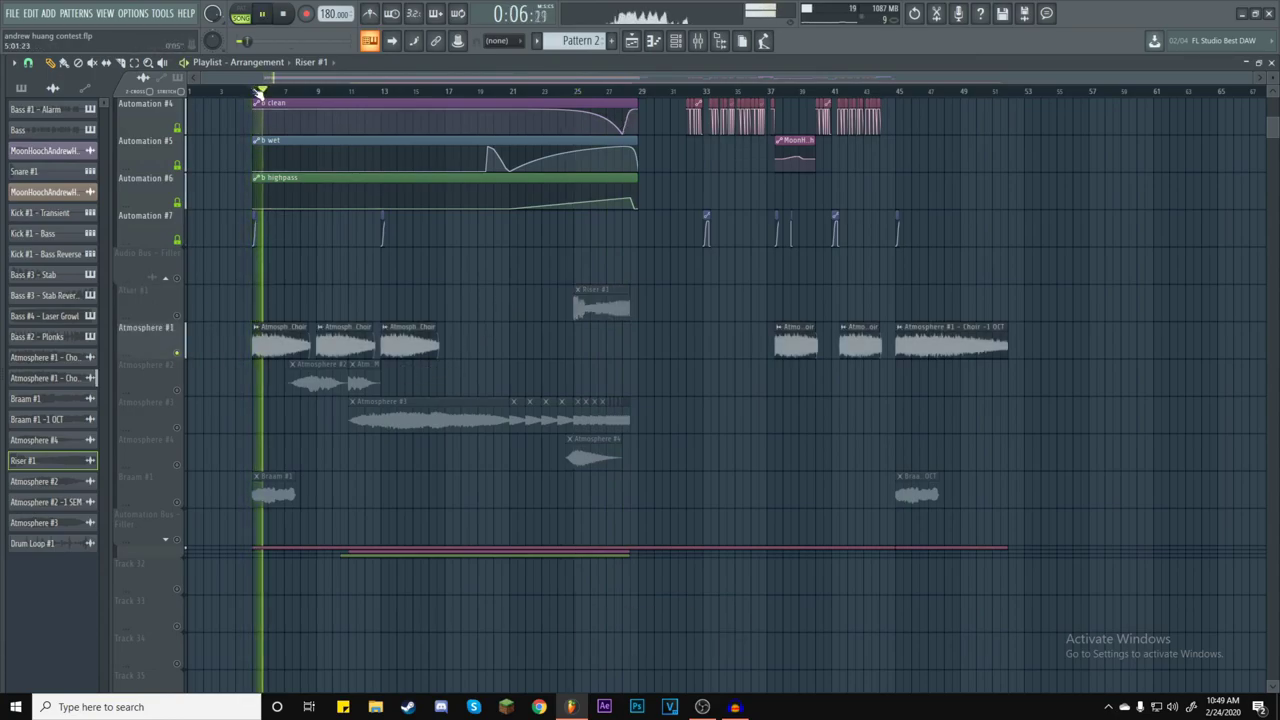
key(space)
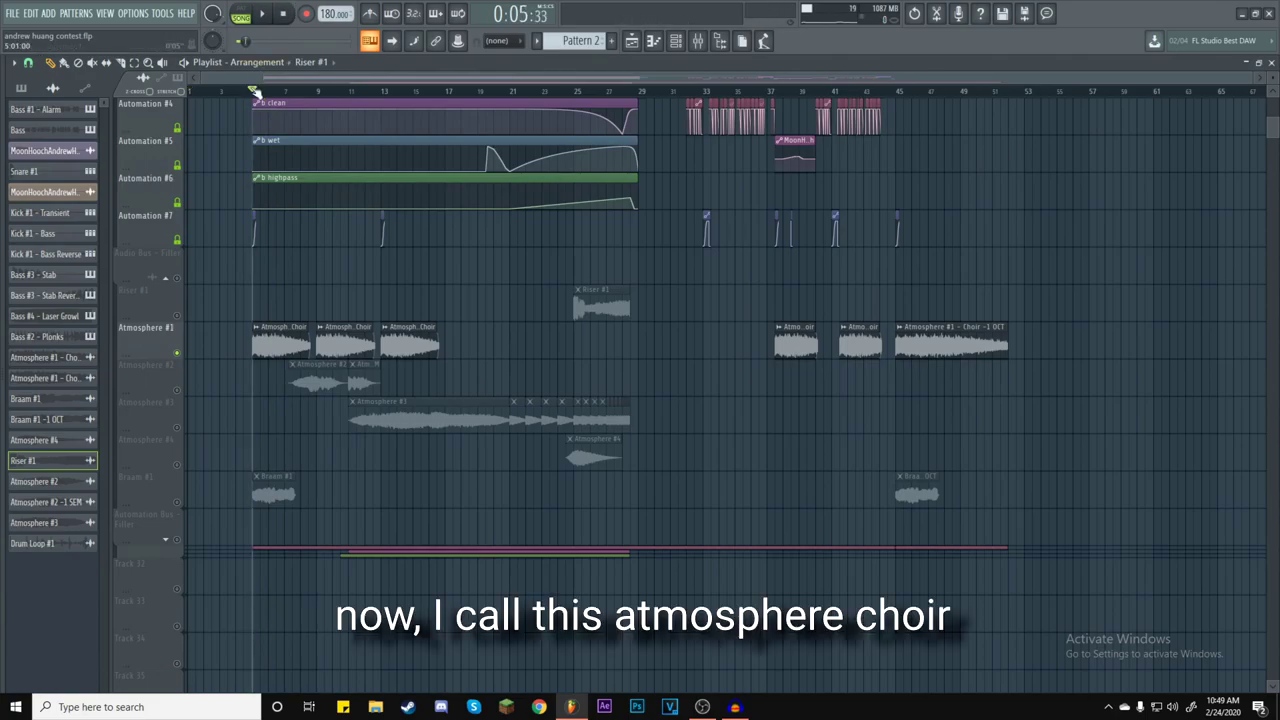
Find the Textures folder of the Moon Hooch x Andrew Huang Sample Pack and preview the sax_loop_horror_soundscape_6 sample.
click(697, 40)
key(F5)
key(alt+F8)
scroll(97, 334, up, 3)
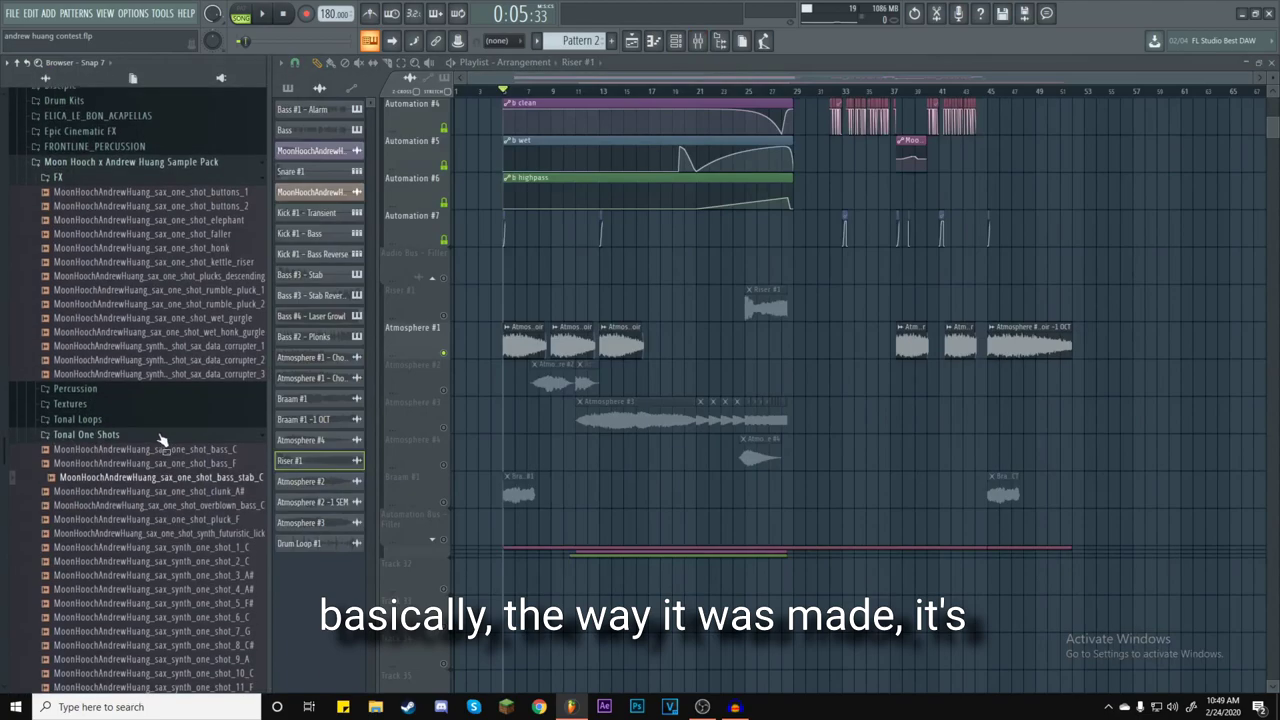
scroll(143, 443, up, 4)
click(166, 464)
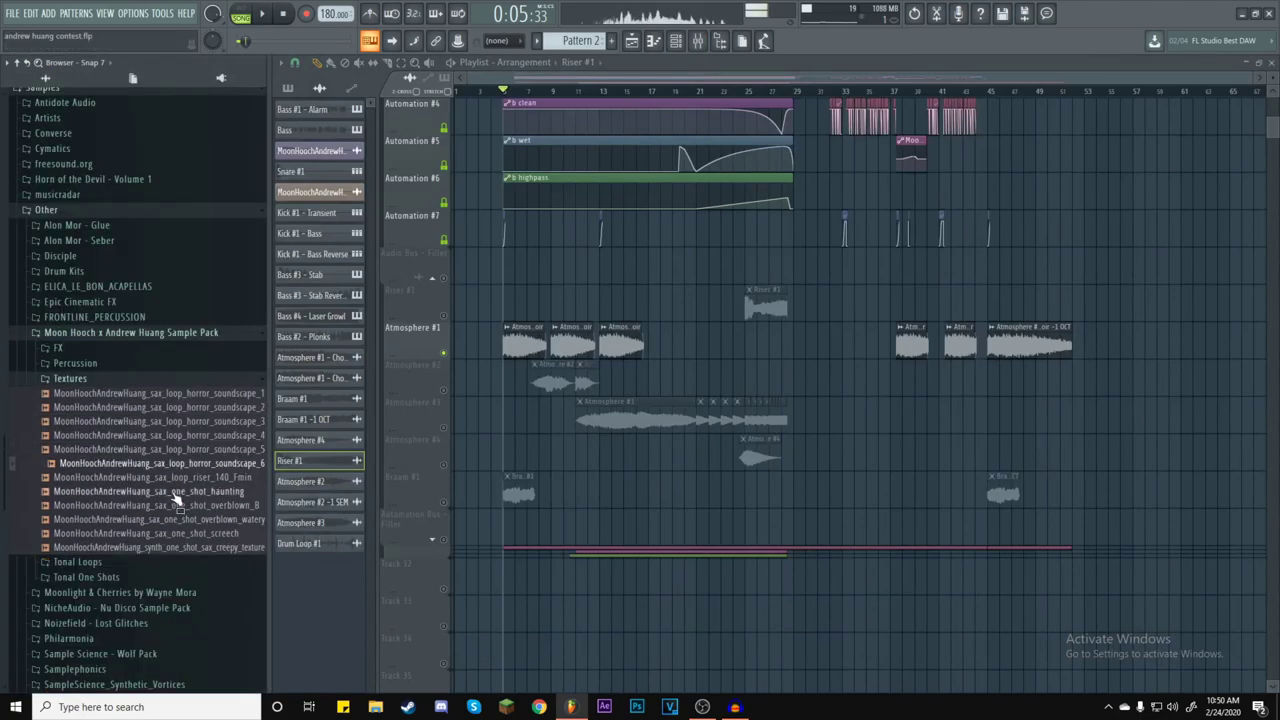
key(alt+F8)
click(287, 16)
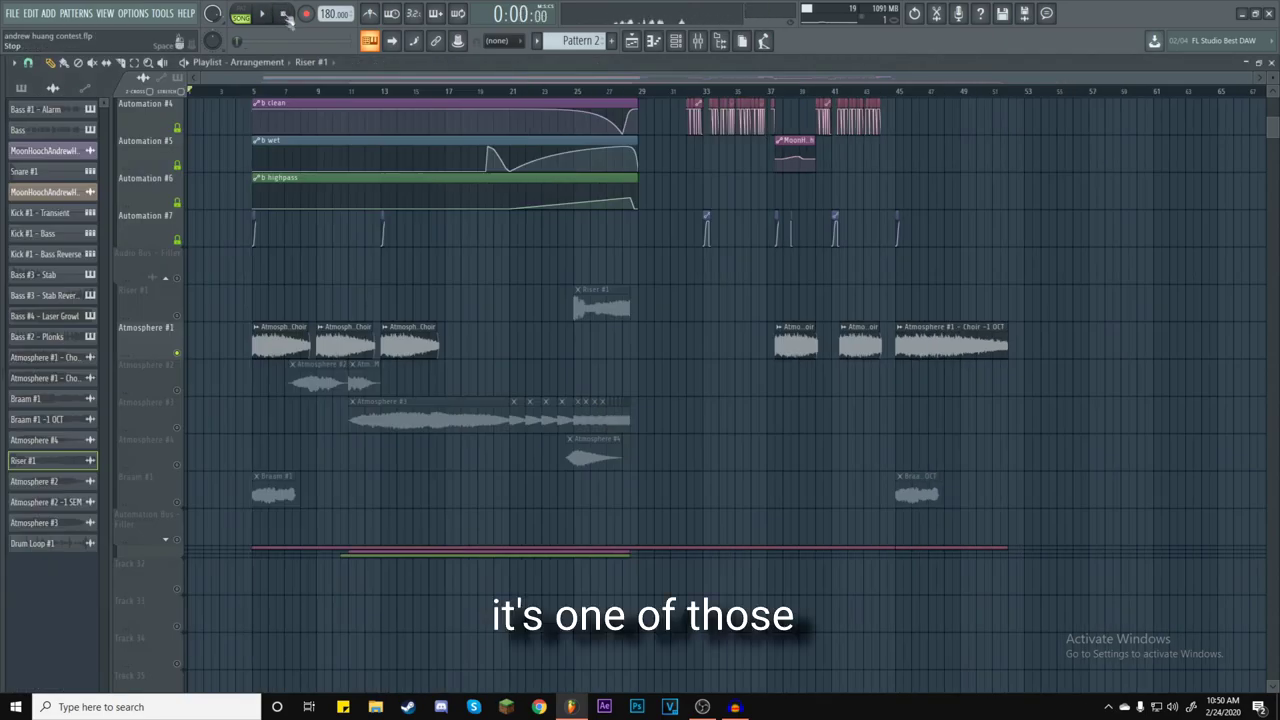
Select the Atmosphere #1 - Choir clip, and preview the horror_soundscape_5 sample in the Master track's last Edison.
click(280, 345)
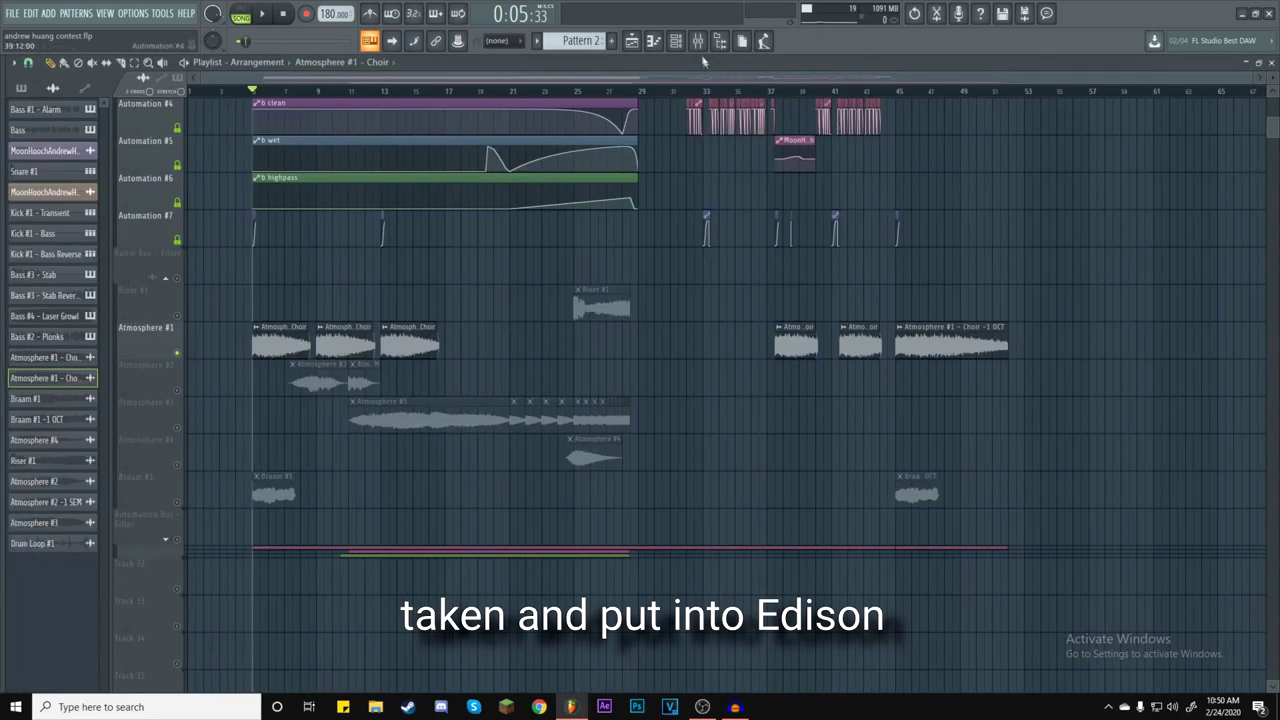
click(698, 41)
click(50, 255)
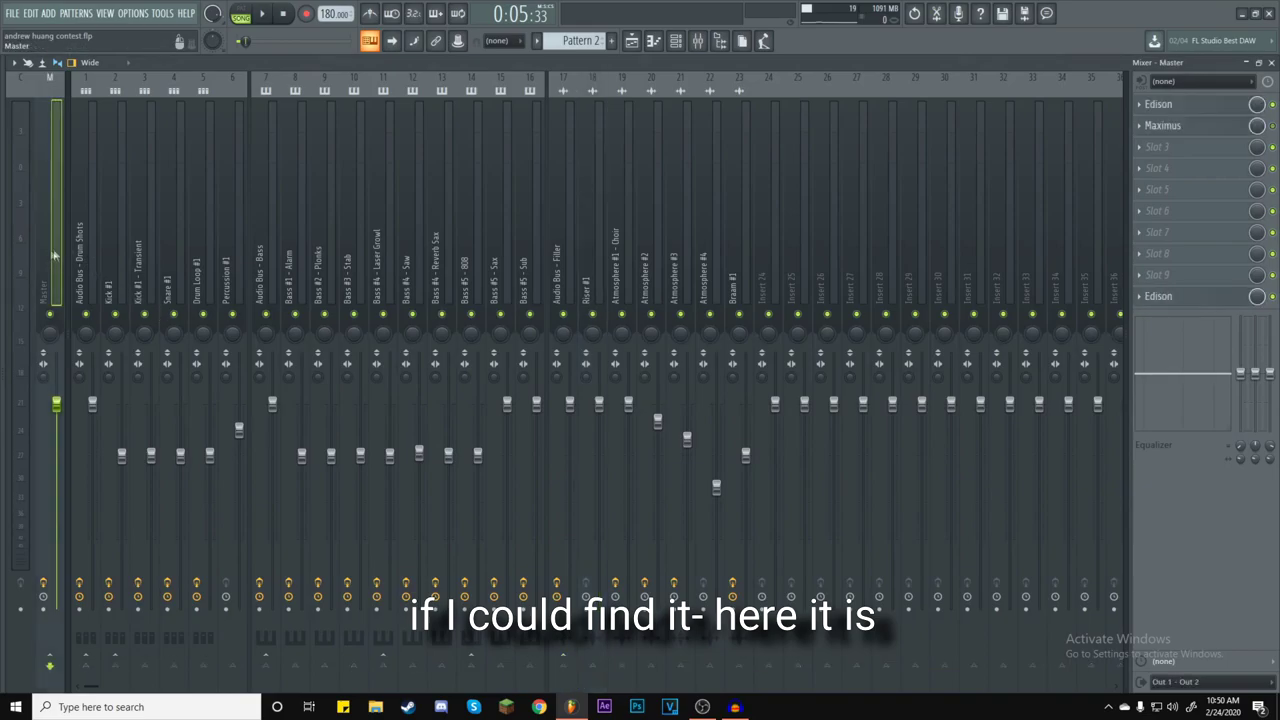
click(1191, 300)
click(136, 200)
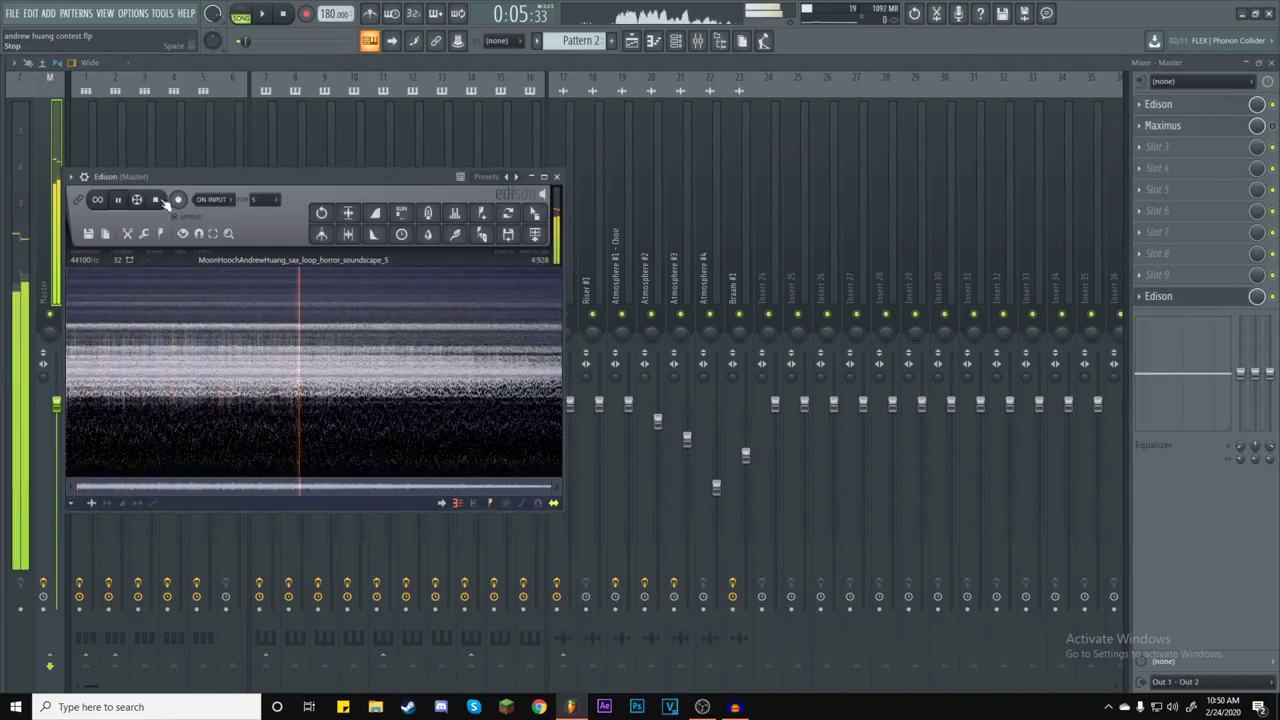
click(158, 199)
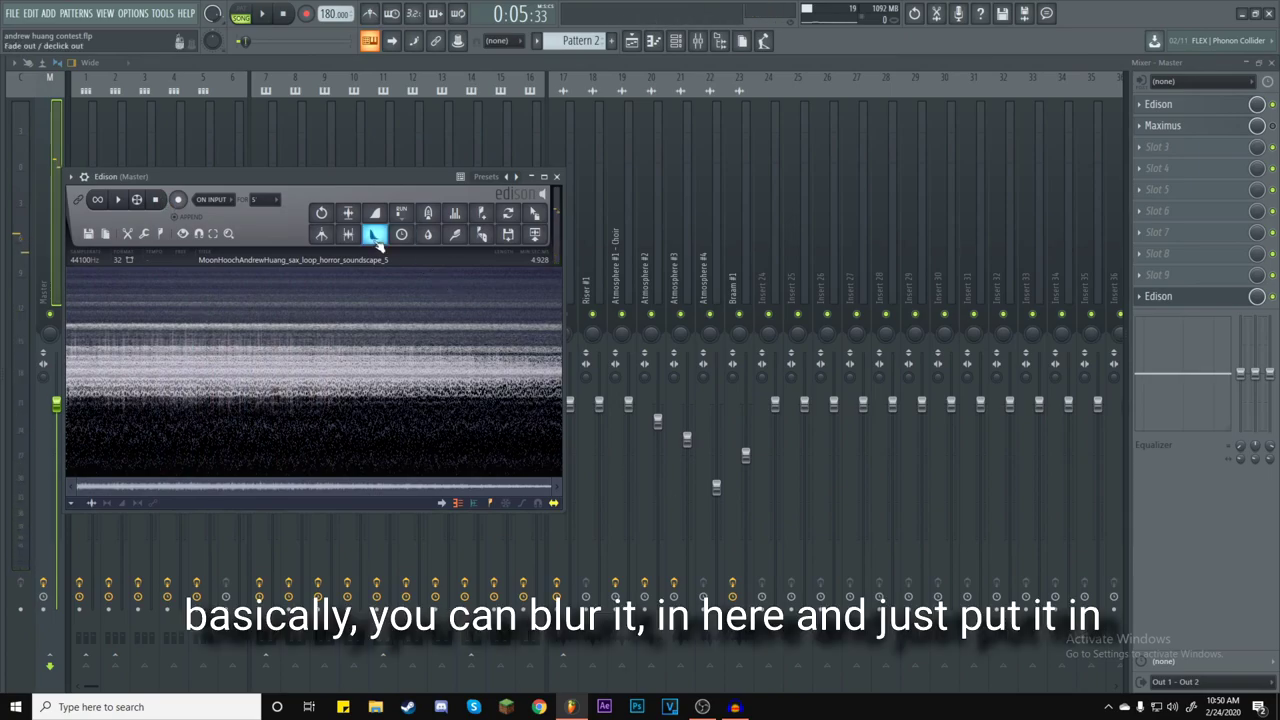
Close the Master track's Edison and the mixer to return to the playlist.
click(556, 177)
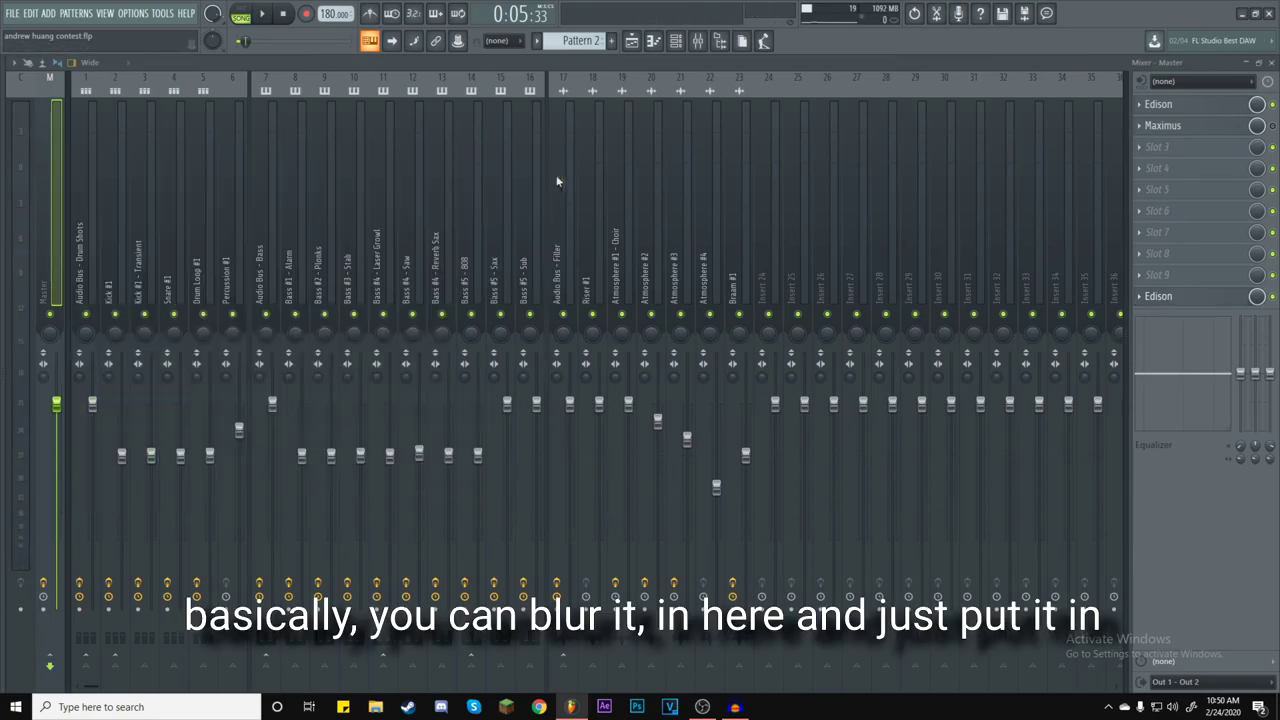
click(1271, 62)
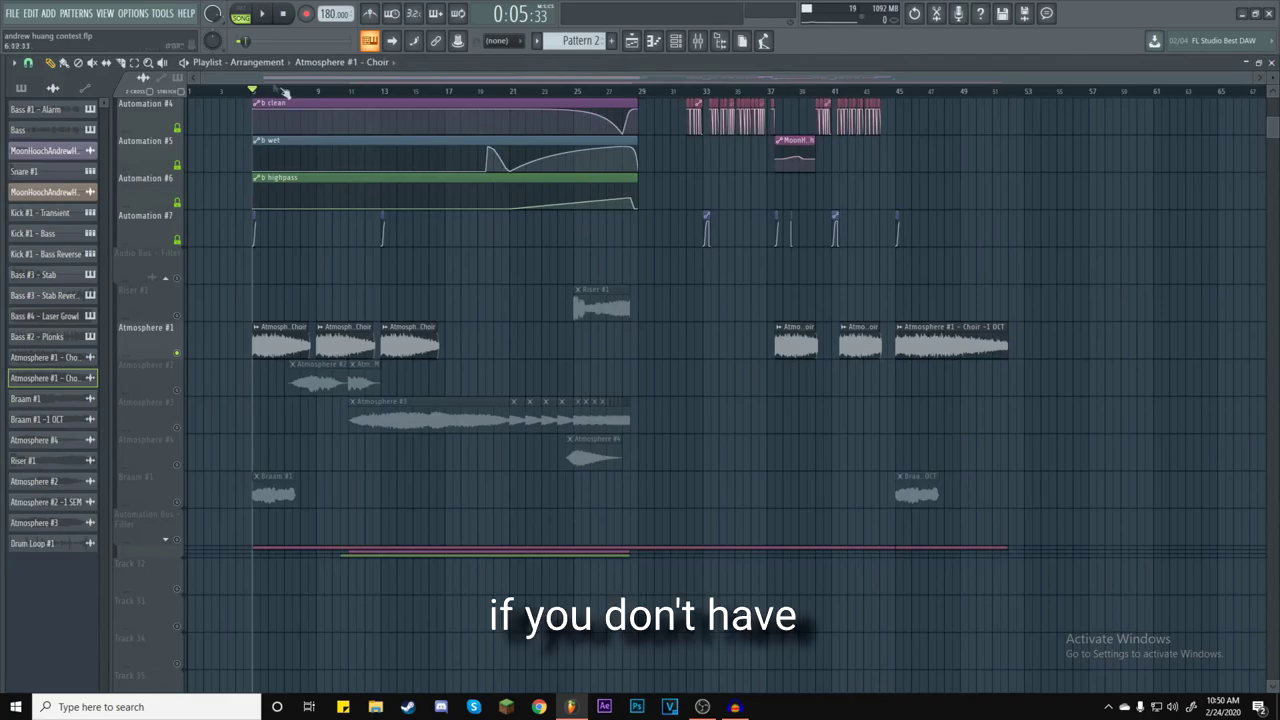
scroll(255, 91, up, 3)
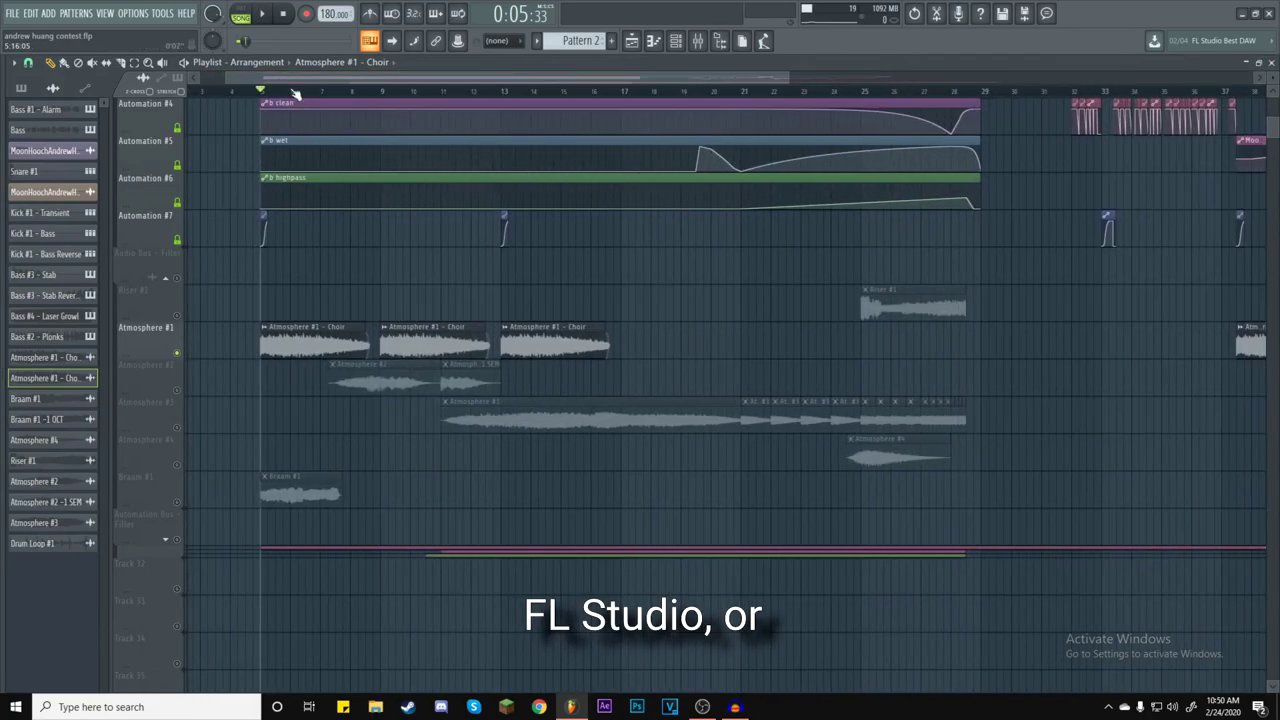
click(709, 38)
click(709, 38)
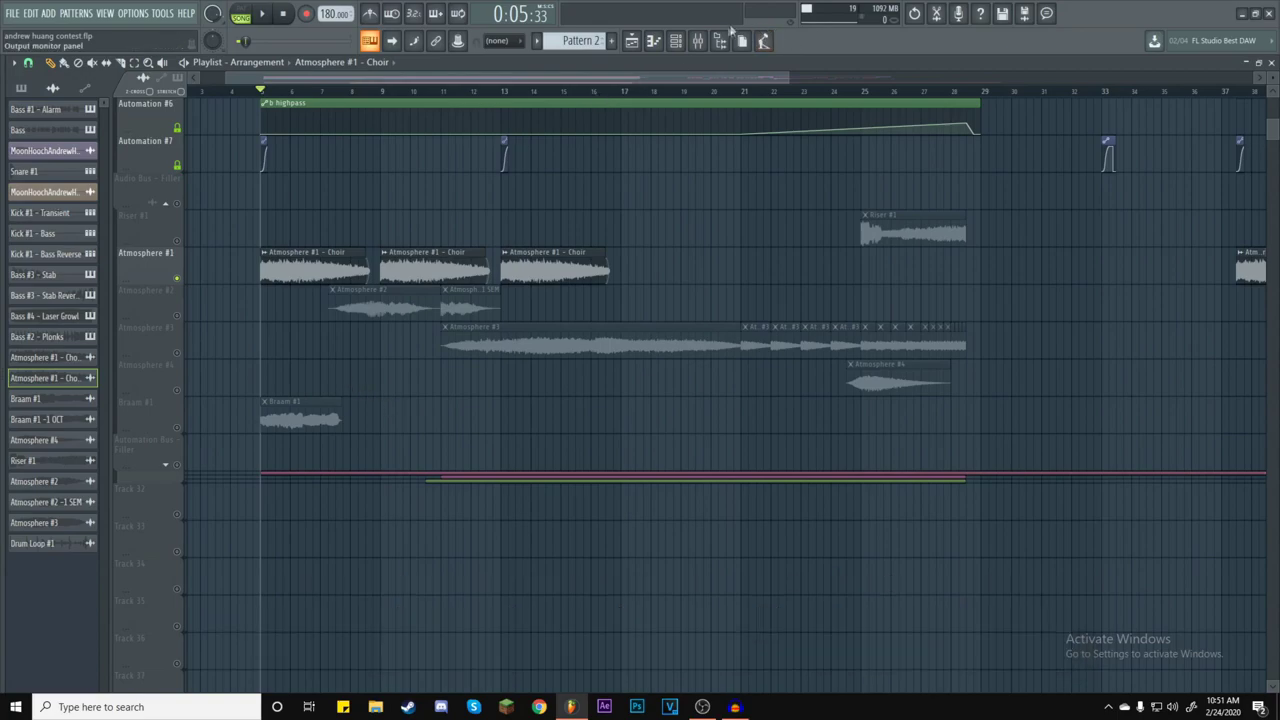
Listen to the Atmosphere #1 choir clip from bar 5 and check the effects on its mixer track.
click(698, 44)
click(698, 44)
key(space)
scroll(414, 92, down, 3)
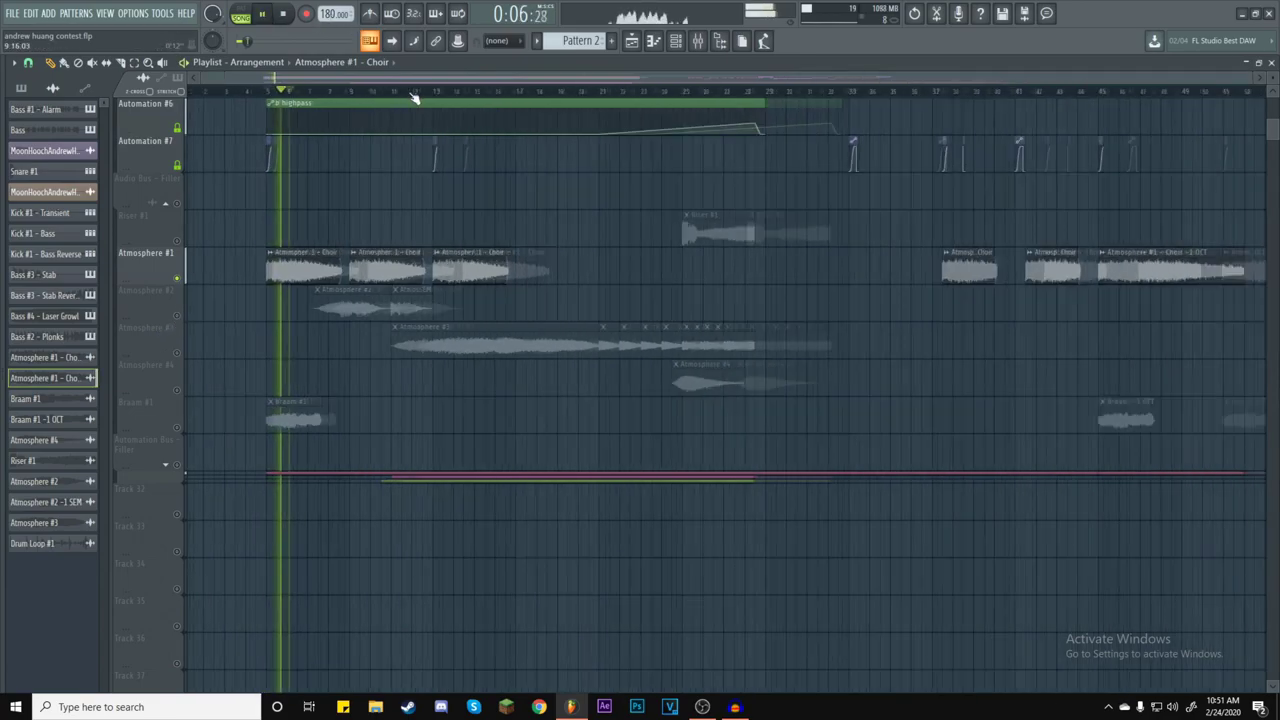
click(284, 15)
click(698, 41)
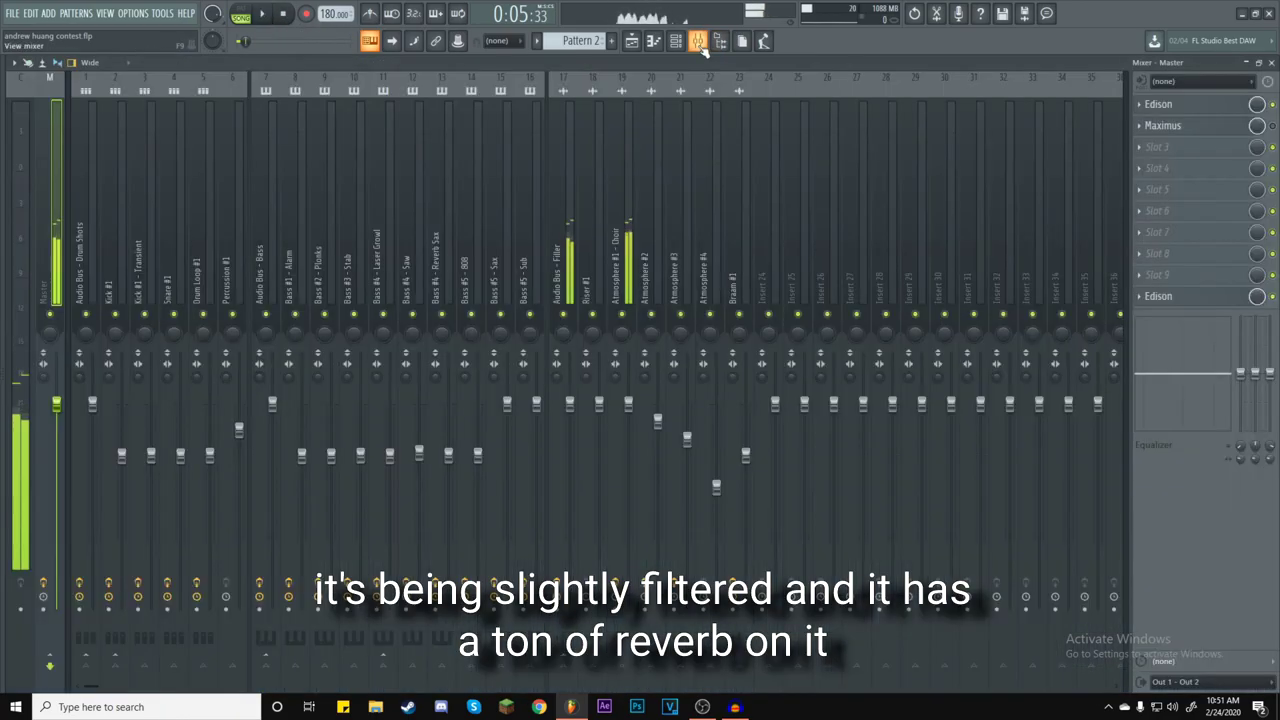
click(624, 240)
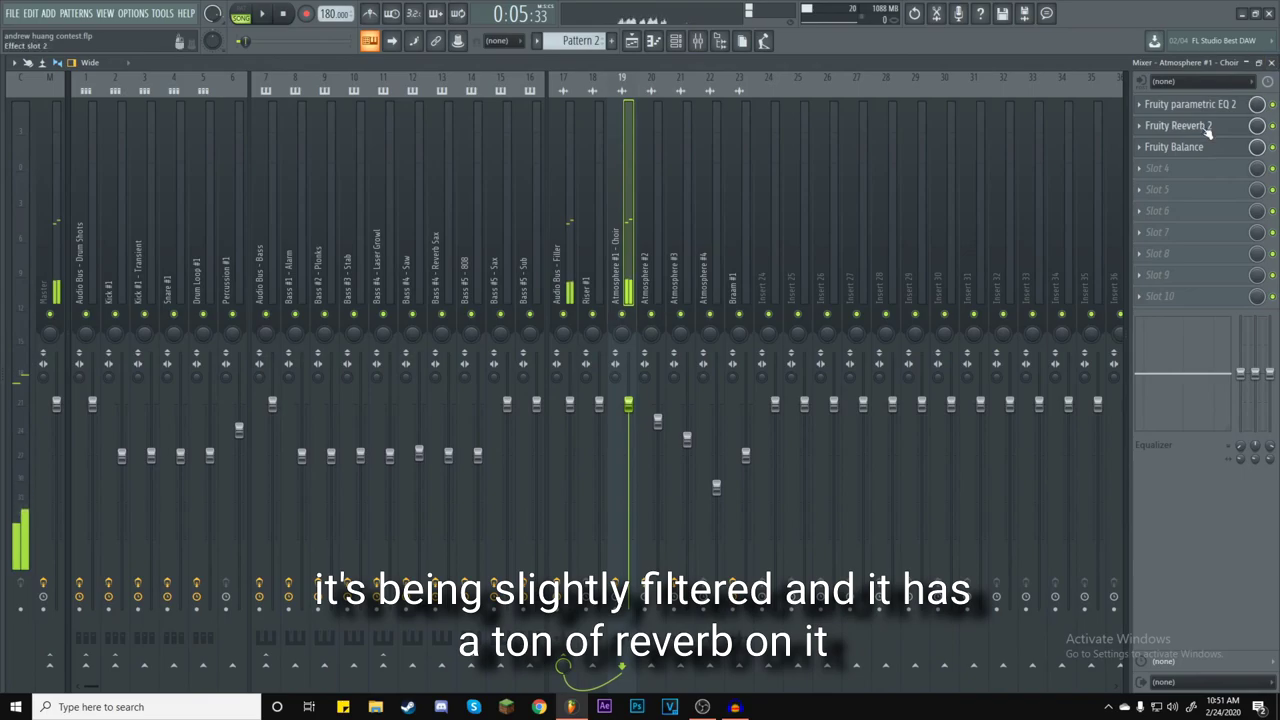
Return to the playlist and listen to the Atmosphere #1 - Choir -1 OCT clip from bar 45.
key(F9)
click(774, 92)
click(897, 92)
click(262, 14)
click(285, 15)
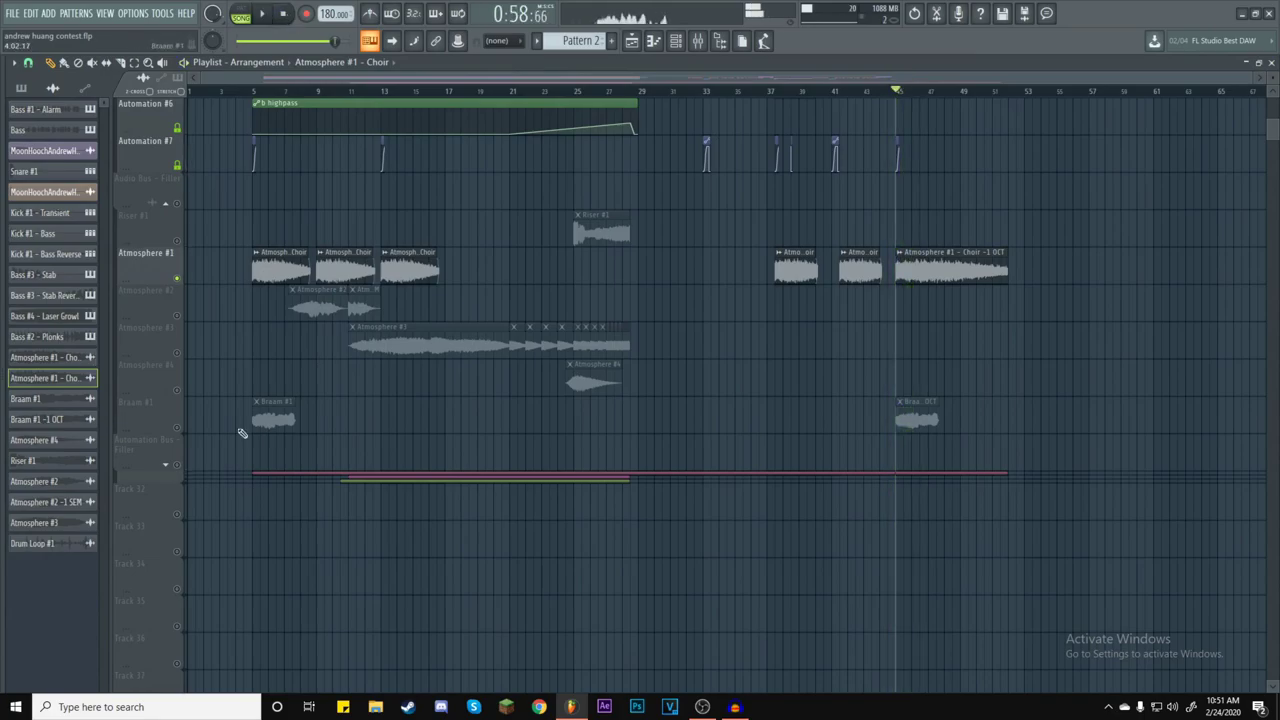
Solo the Atmosphere #2 playlist track, listen to it from the start of its first clip, and select its -1 SEM clip.
click(301, 91)
click(294, 92)
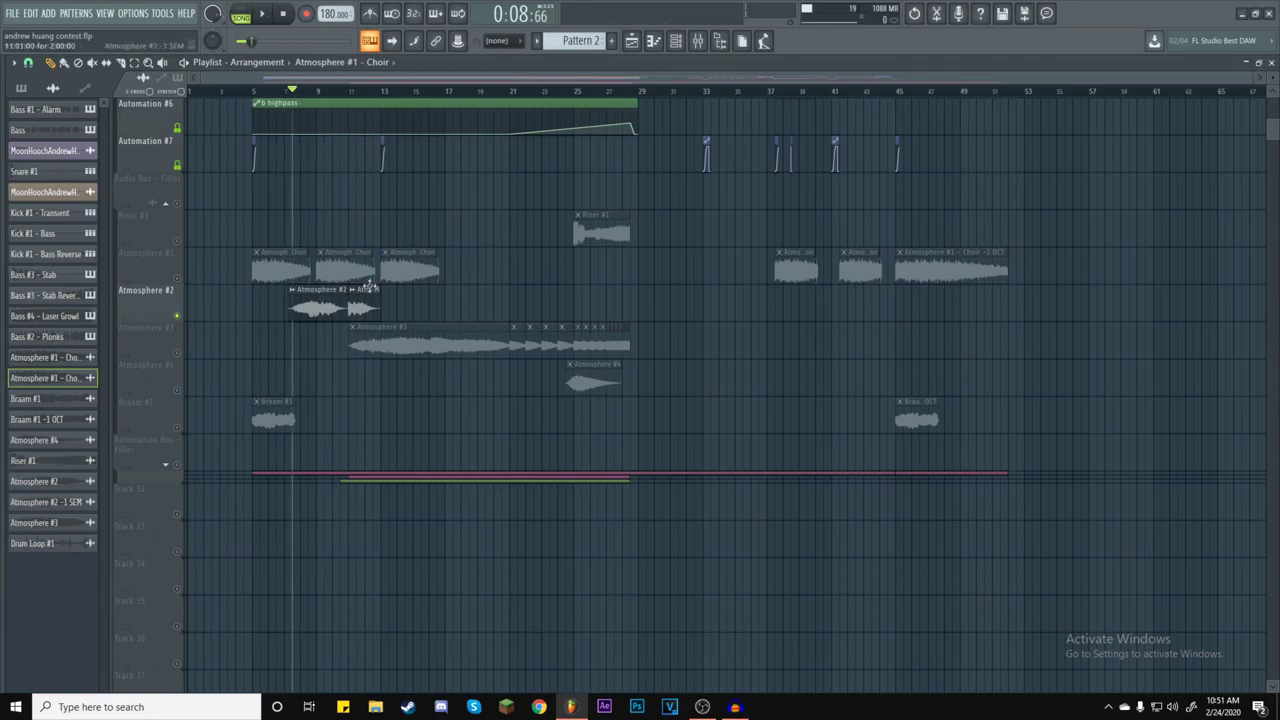
click(273, 20)
scroll(366, 94, up, 2)
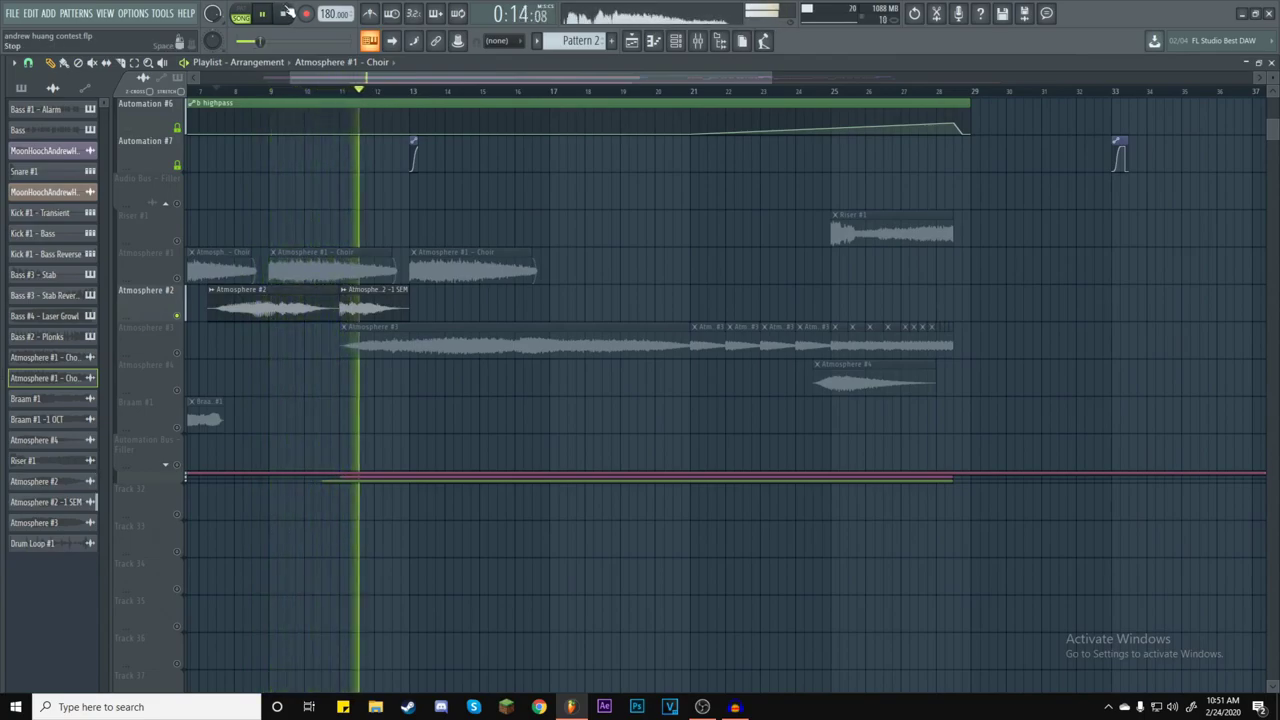
click(286, 14)
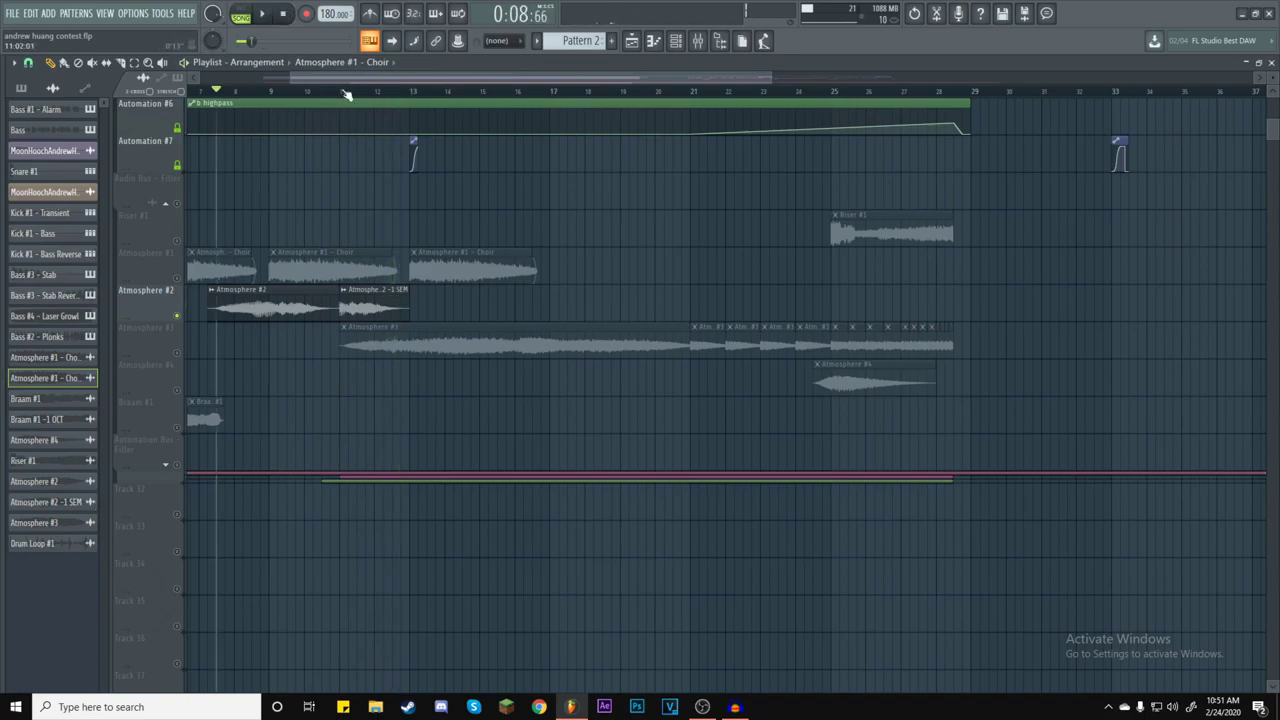
scroll(355, 96, down, 2)
scroll(300, 250, left, 2)
click(430, 300)
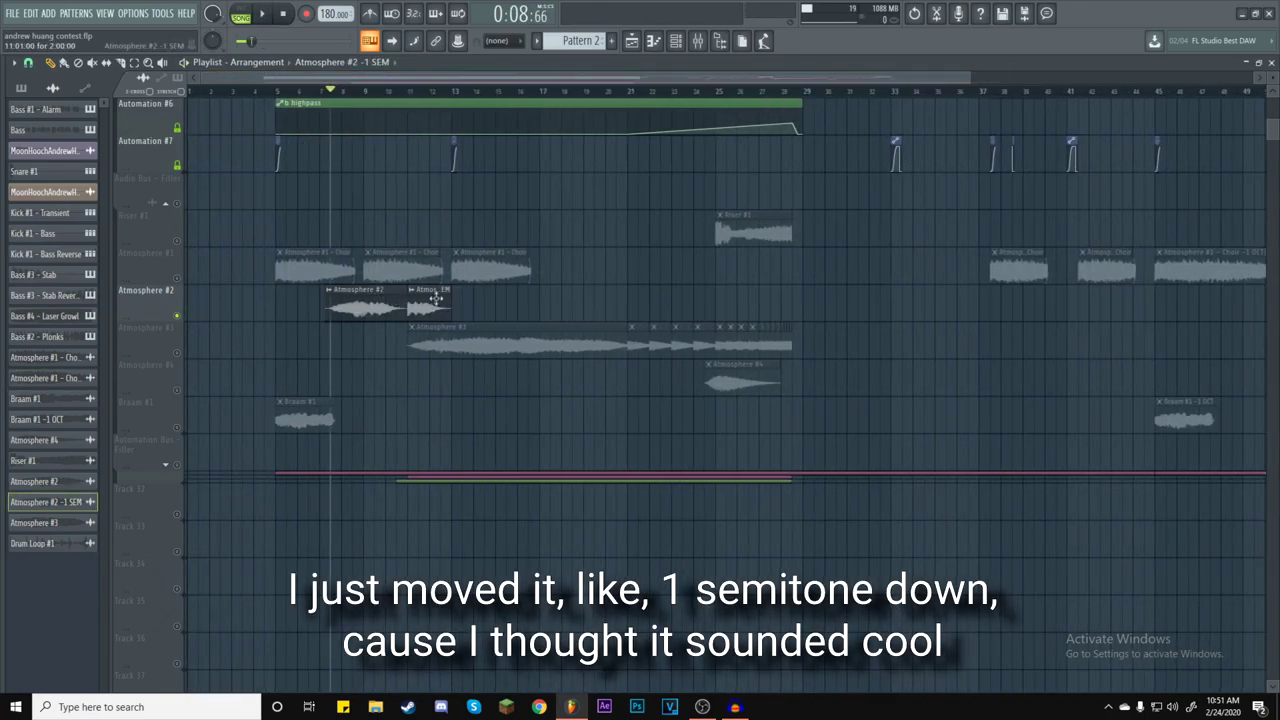
Solo the Atmosphere #3 playlist track and listen to it from bar 11.
right_click(180, 356)
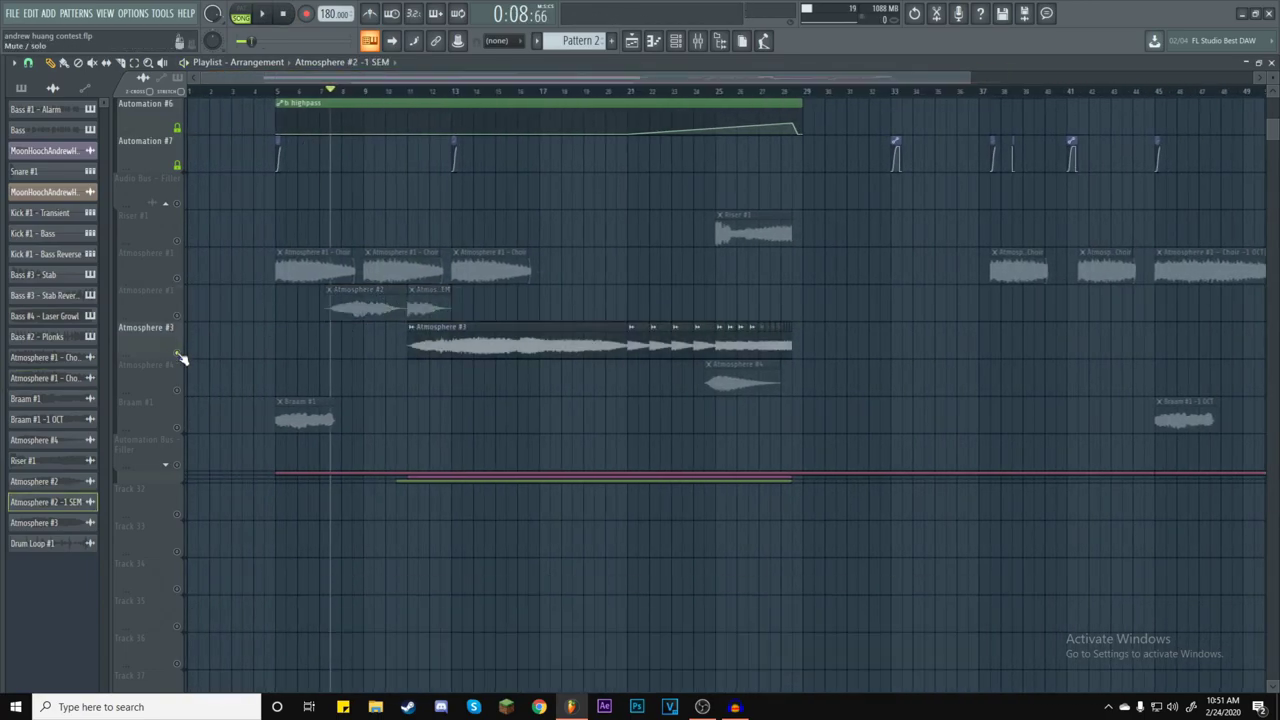
click(414, 92)
key(space)
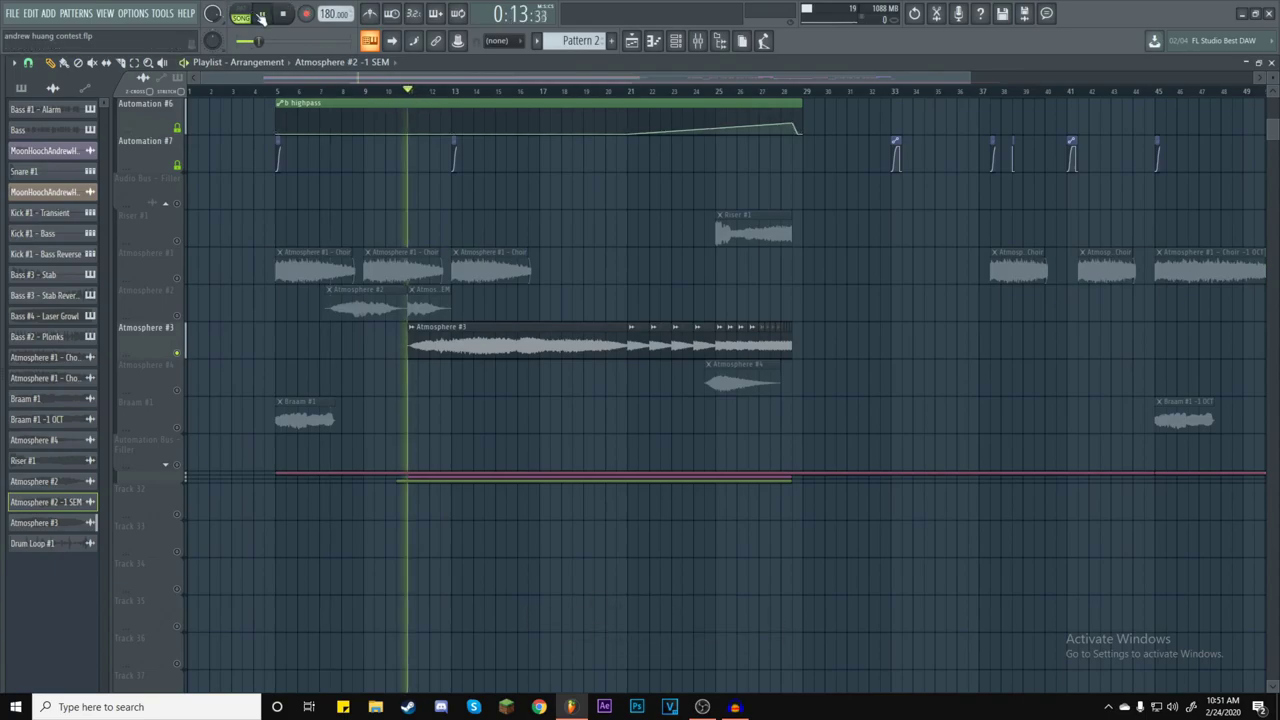
click(592, 91)
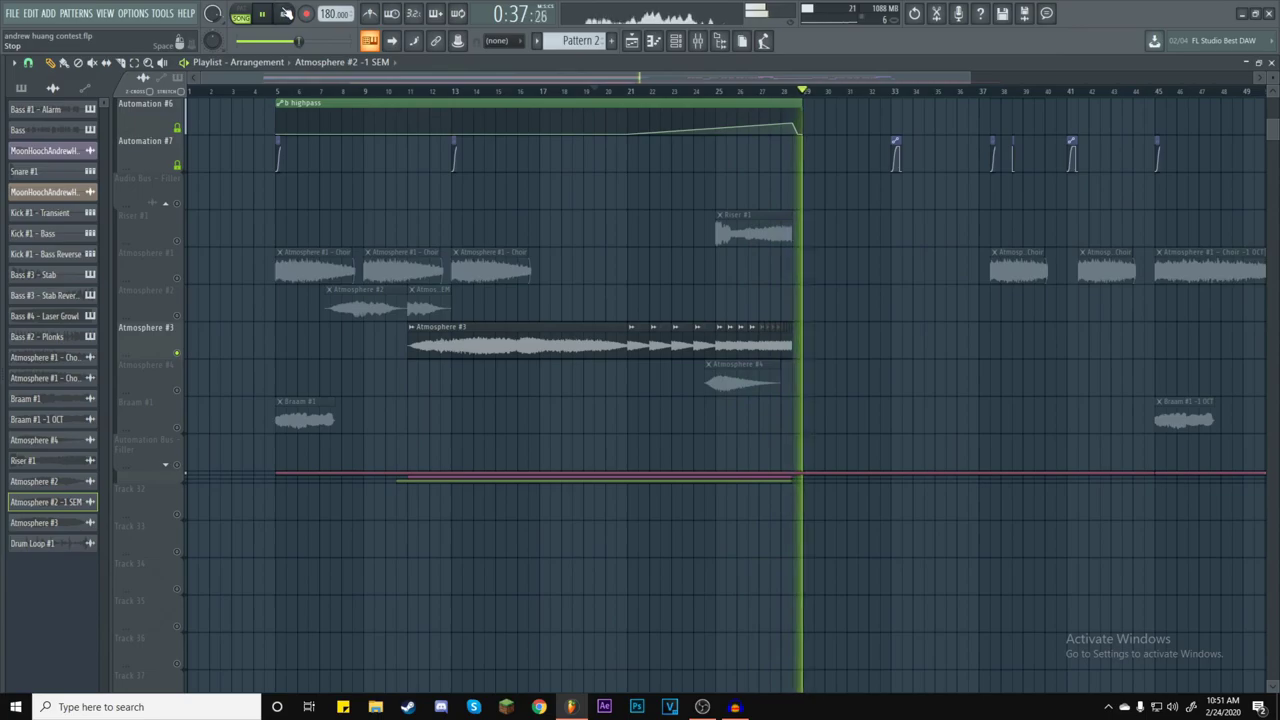
click(285, 13)
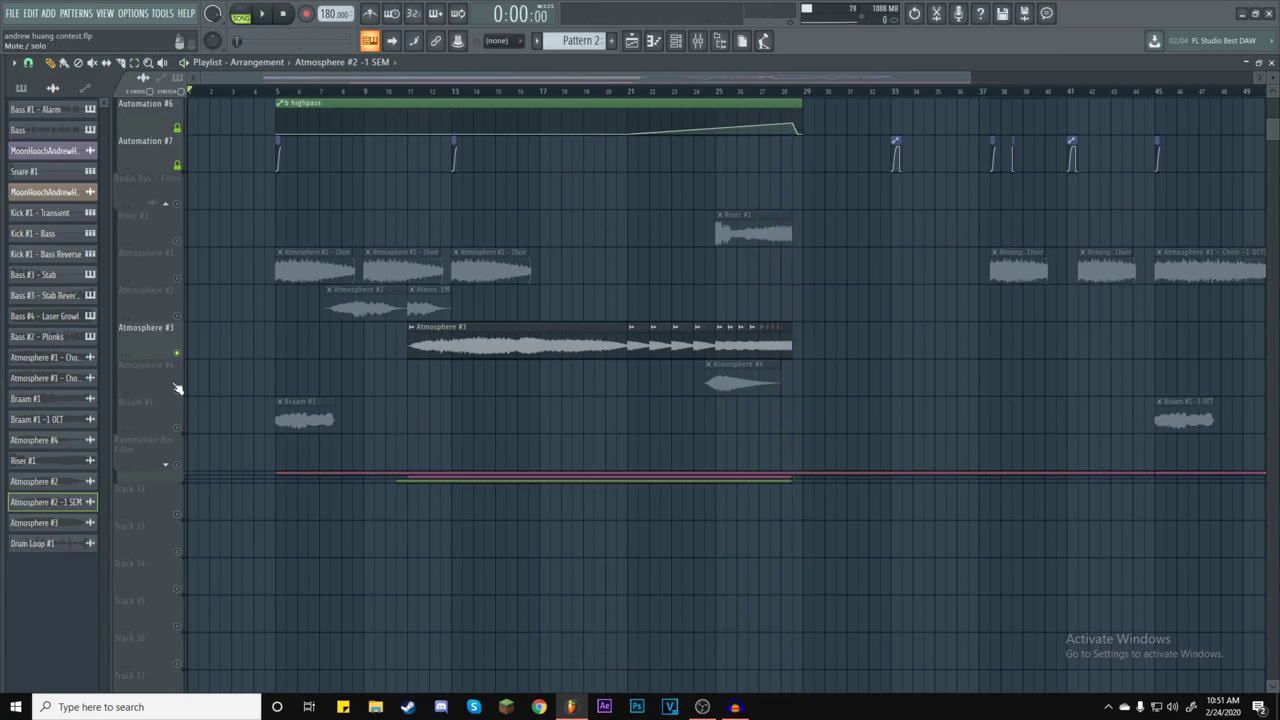
Solo the Atmosphere #4 playlist track and listen to its clip just before bar 25.
click(706, 92)
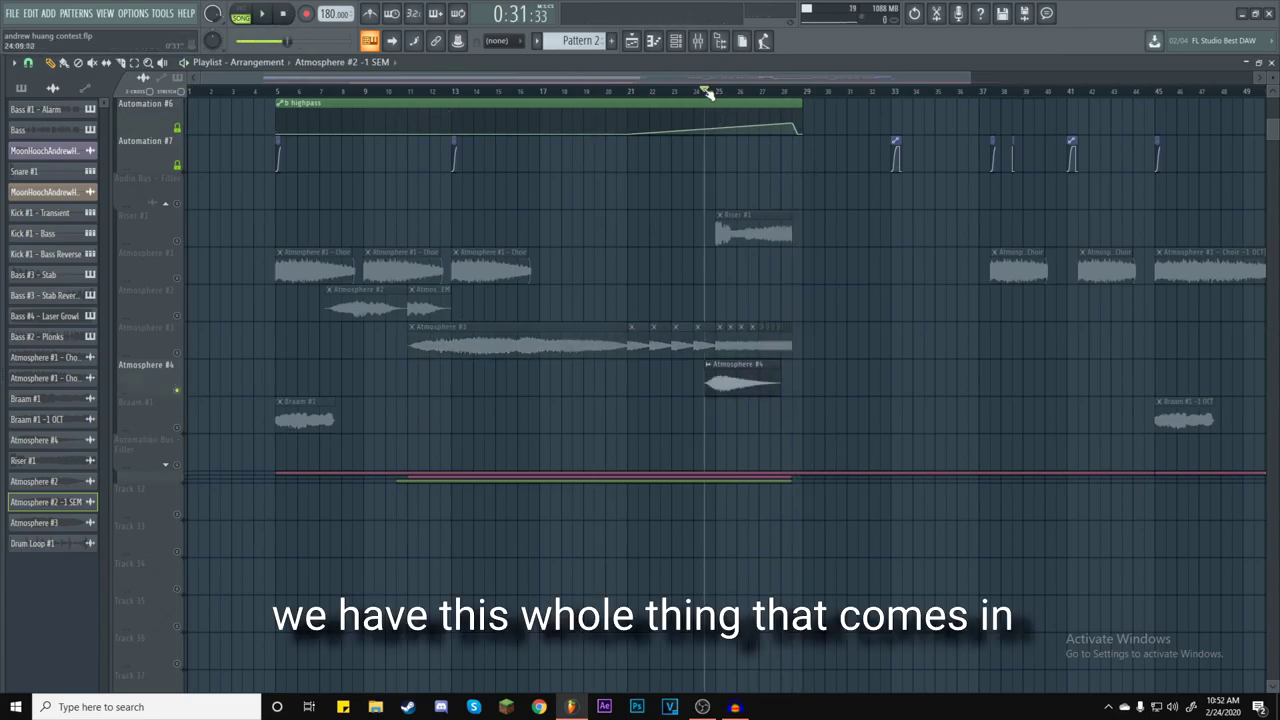
click(262, 13)
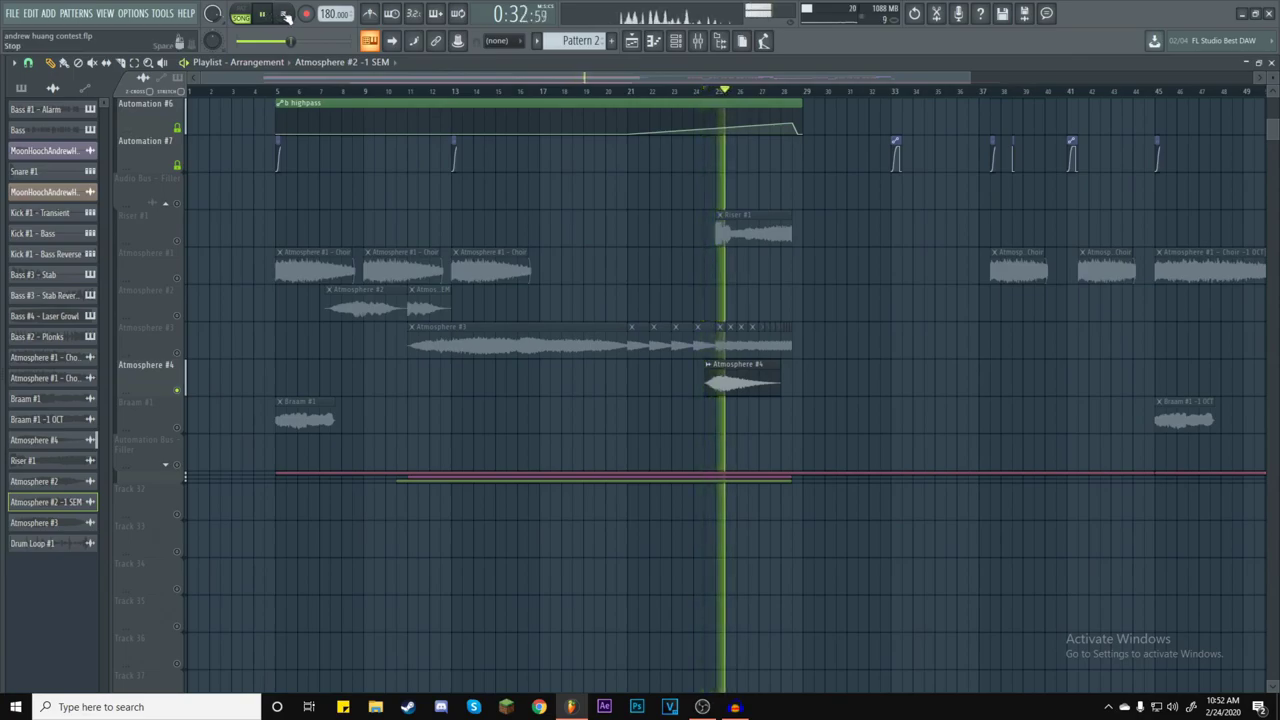
click(284, 15)
Solo the Braam #1 playlist track and listen to its first clip from bar 5.
click(278, 92)
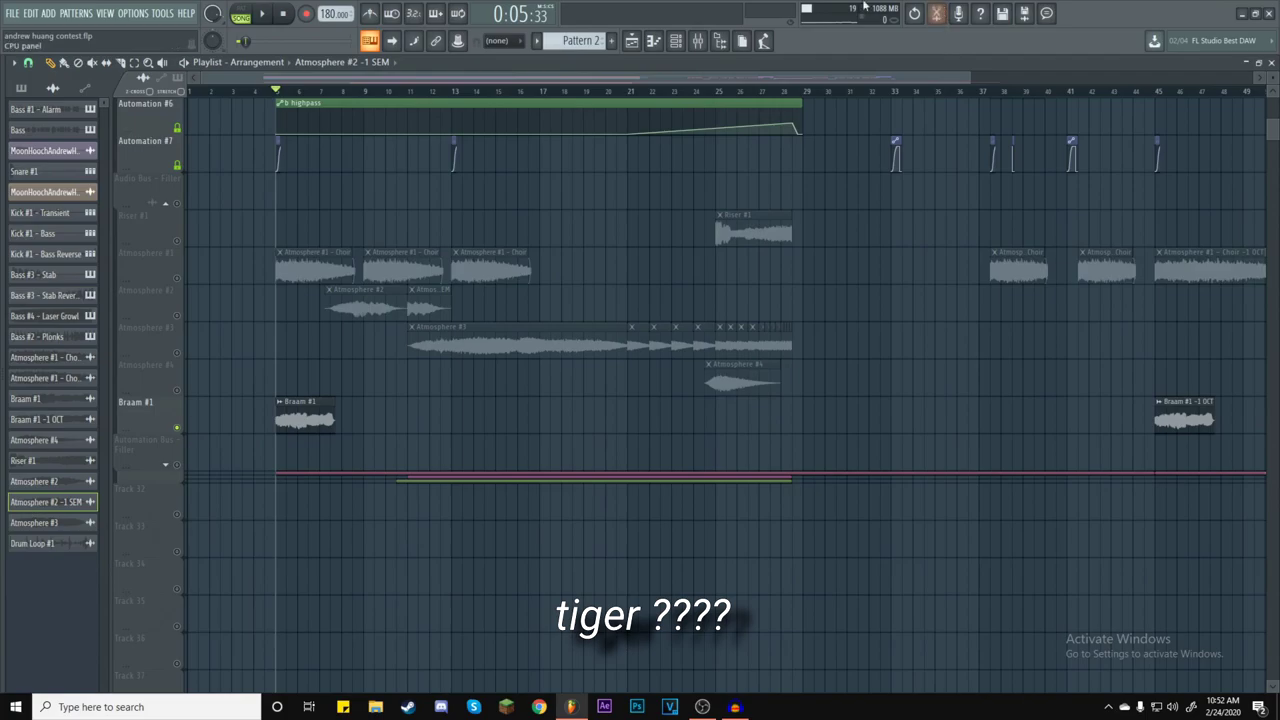
click(262, 19)
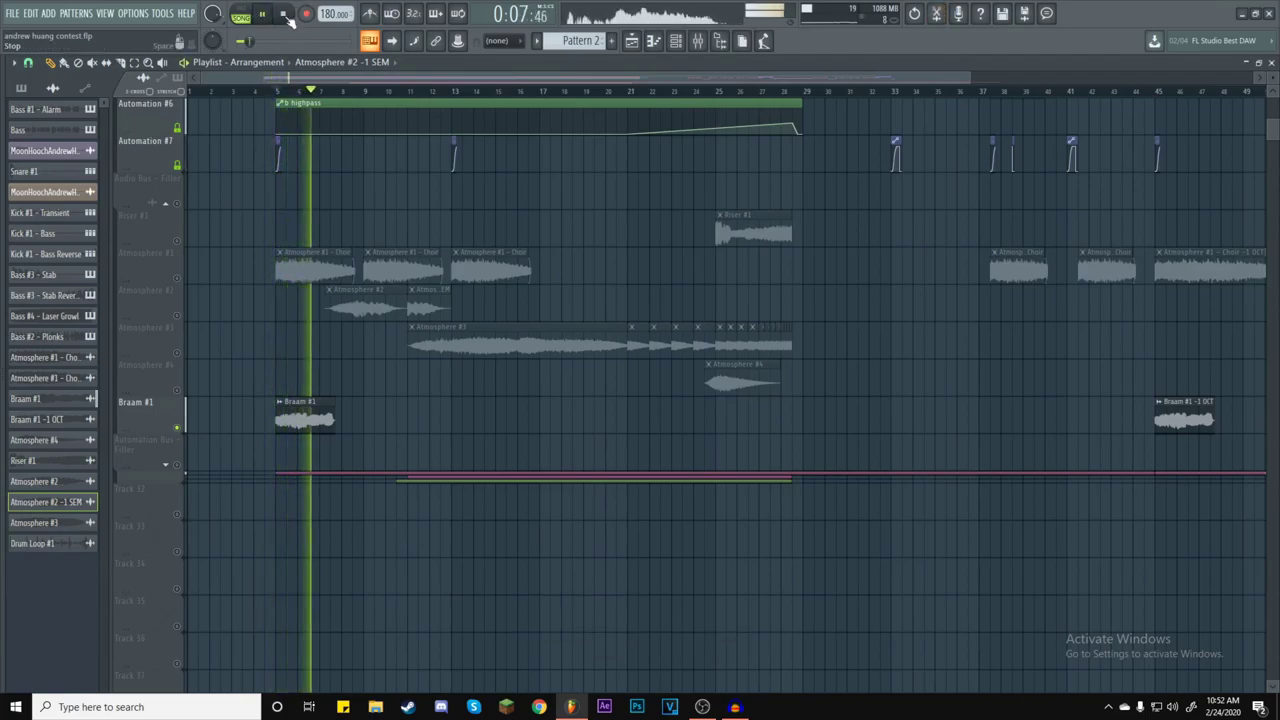
click(287, 20)
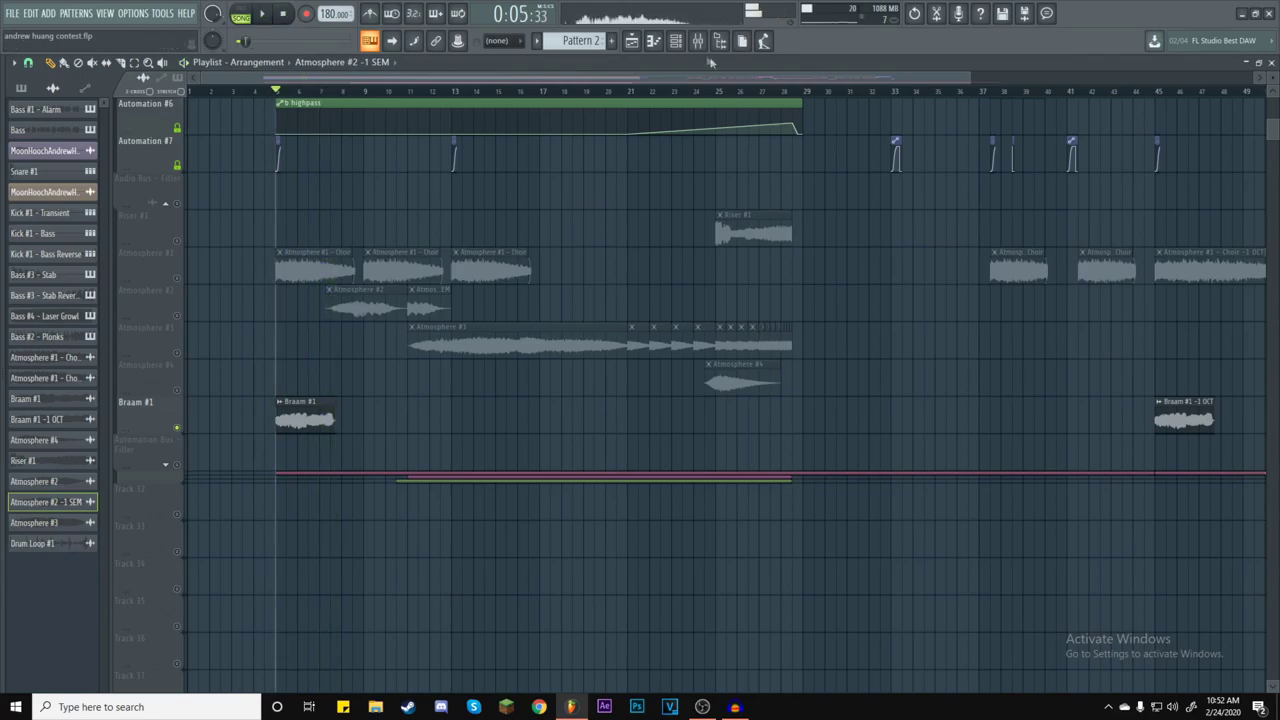
Examine the Braam #1 mixer track's effects, including Fruity Parametric EQ 2, OTT, Frequency Shifter and the last Fruity WaveShaper.
click(698, 40)
click(745, 220)
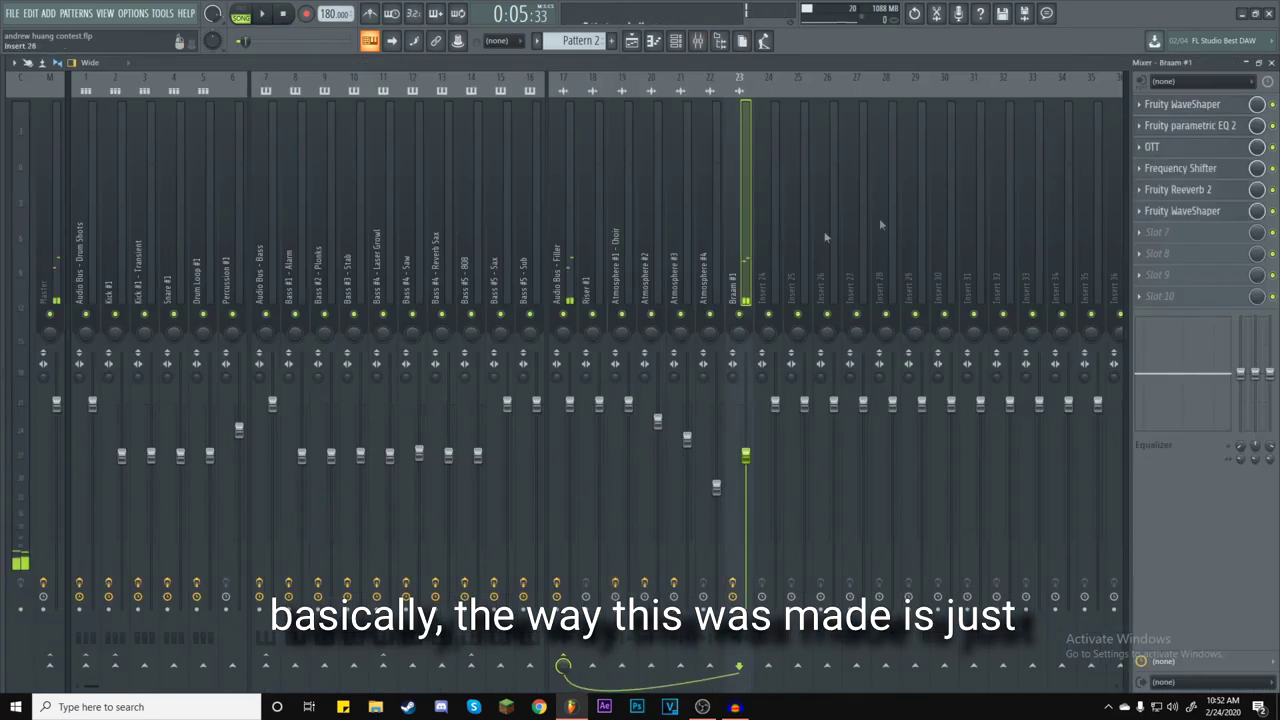
click(1218, 125)
click(1218, 127)
click(1218, 148)
click(1218, 148)
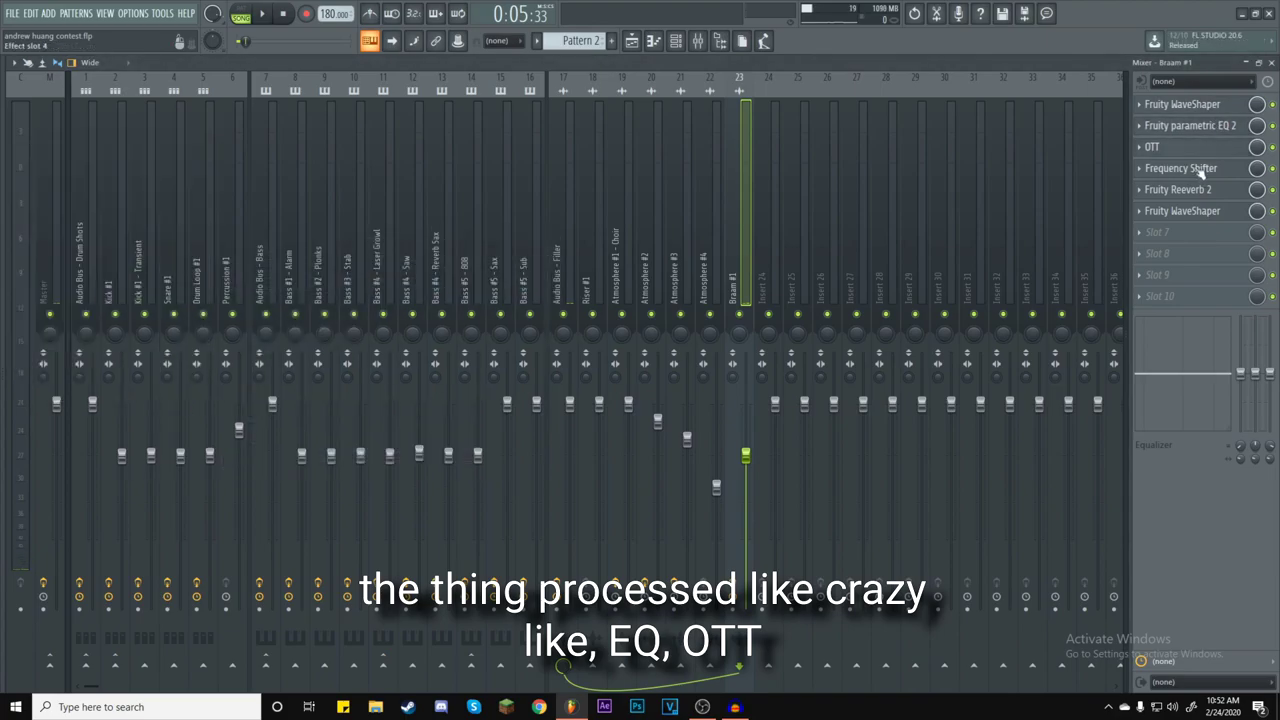
click(1198, 170)
click(1197, 170)
click(1196, 210)
click(1196, 210)
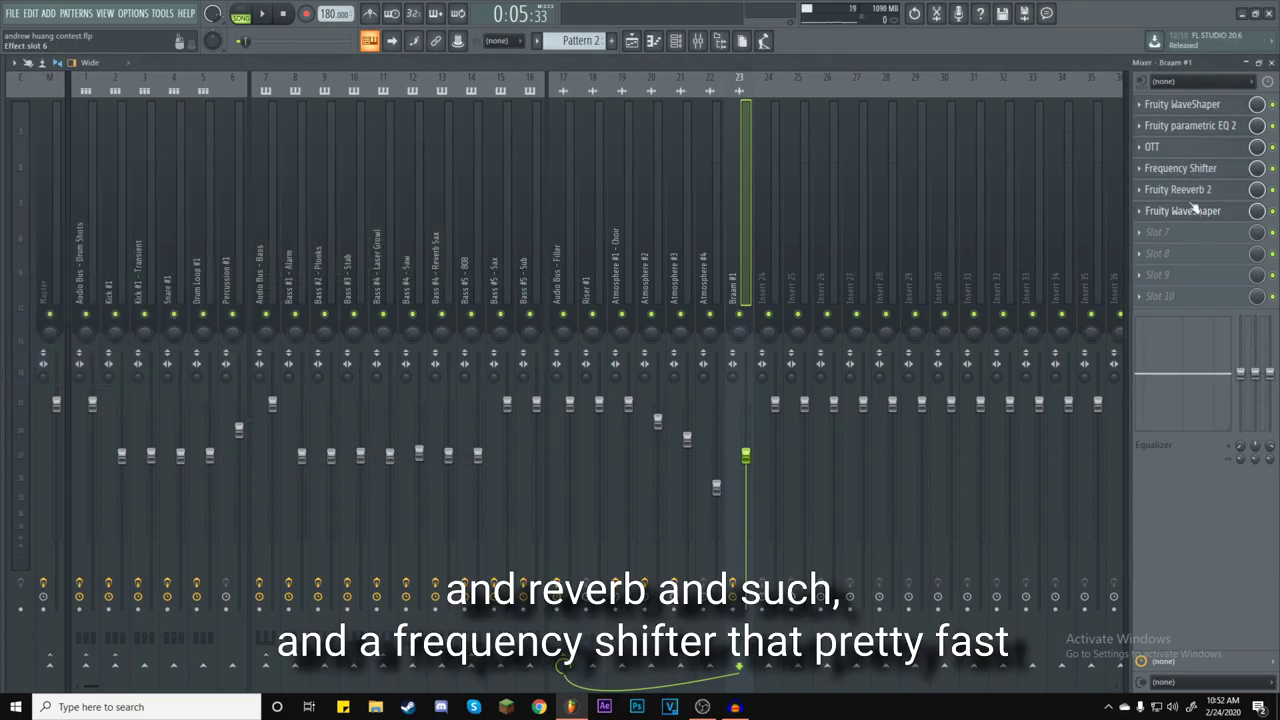
click(1184, 169)
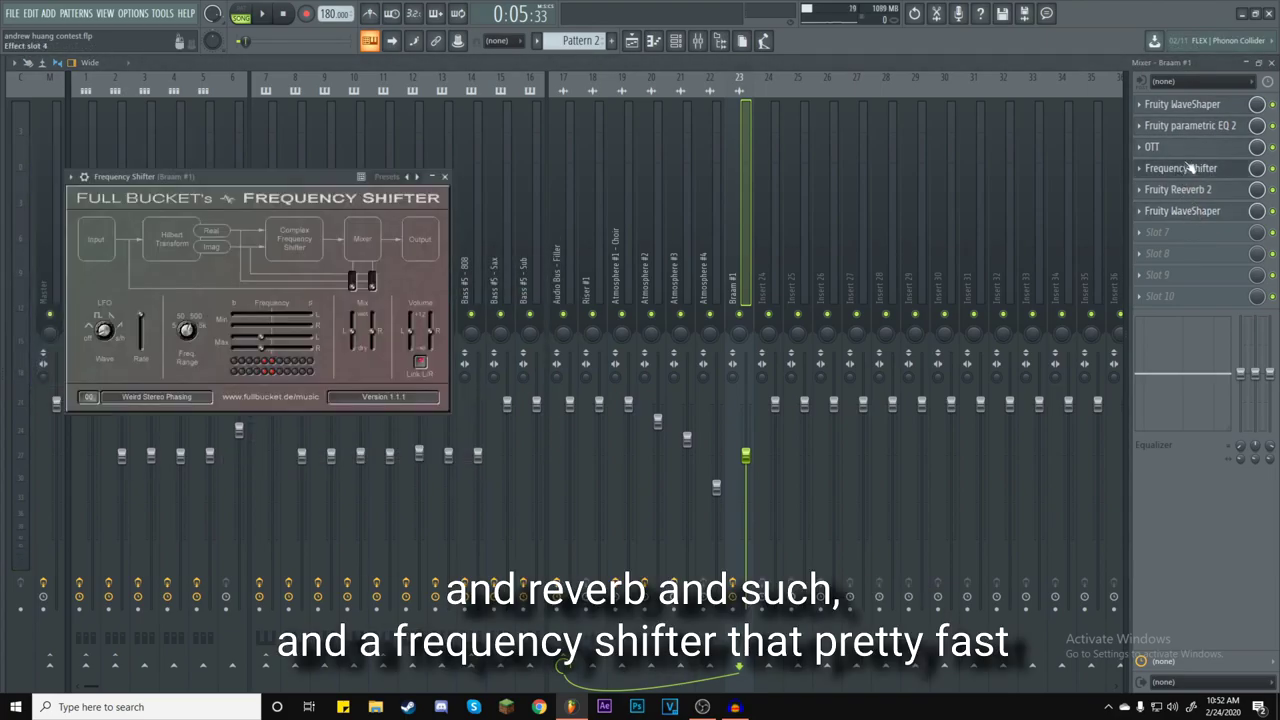
click(446, 178)
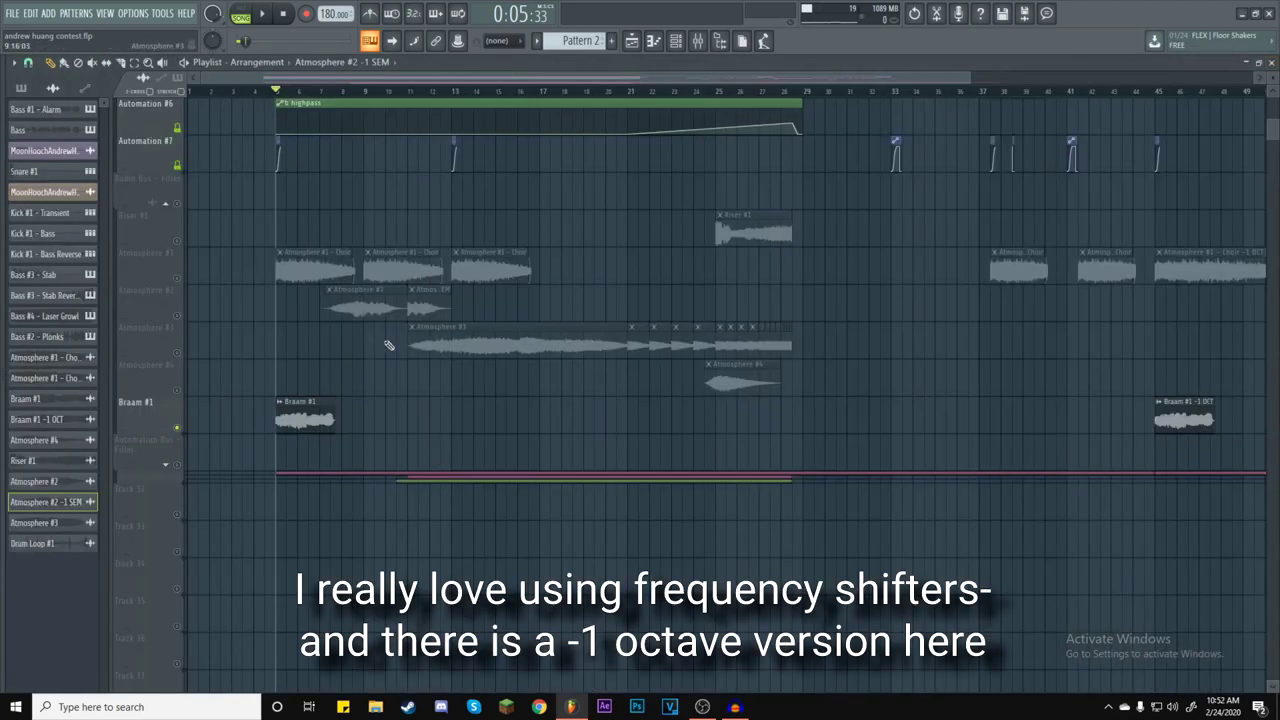
Listen to the Braam #1 -1 OCT clip from bar 45.
drag(466, 84, 707, 98)
click(780, 93)
key(space)
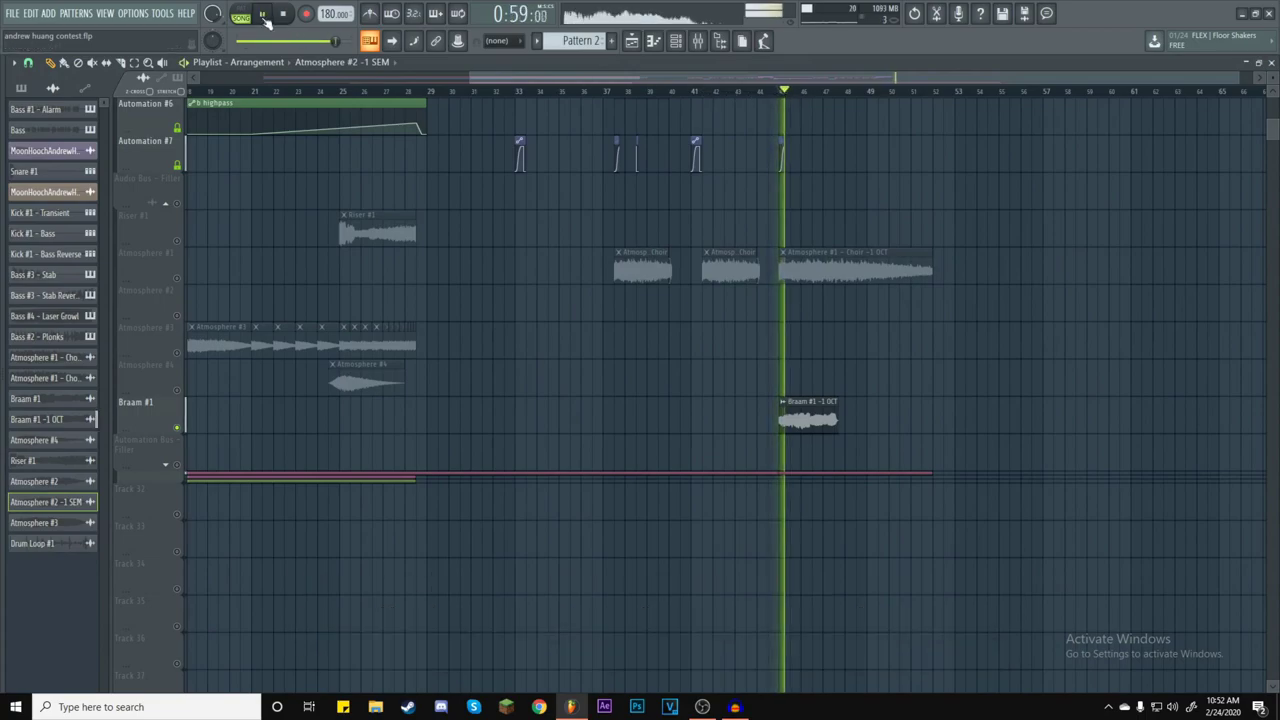
drag(541, 77, 300, 77)
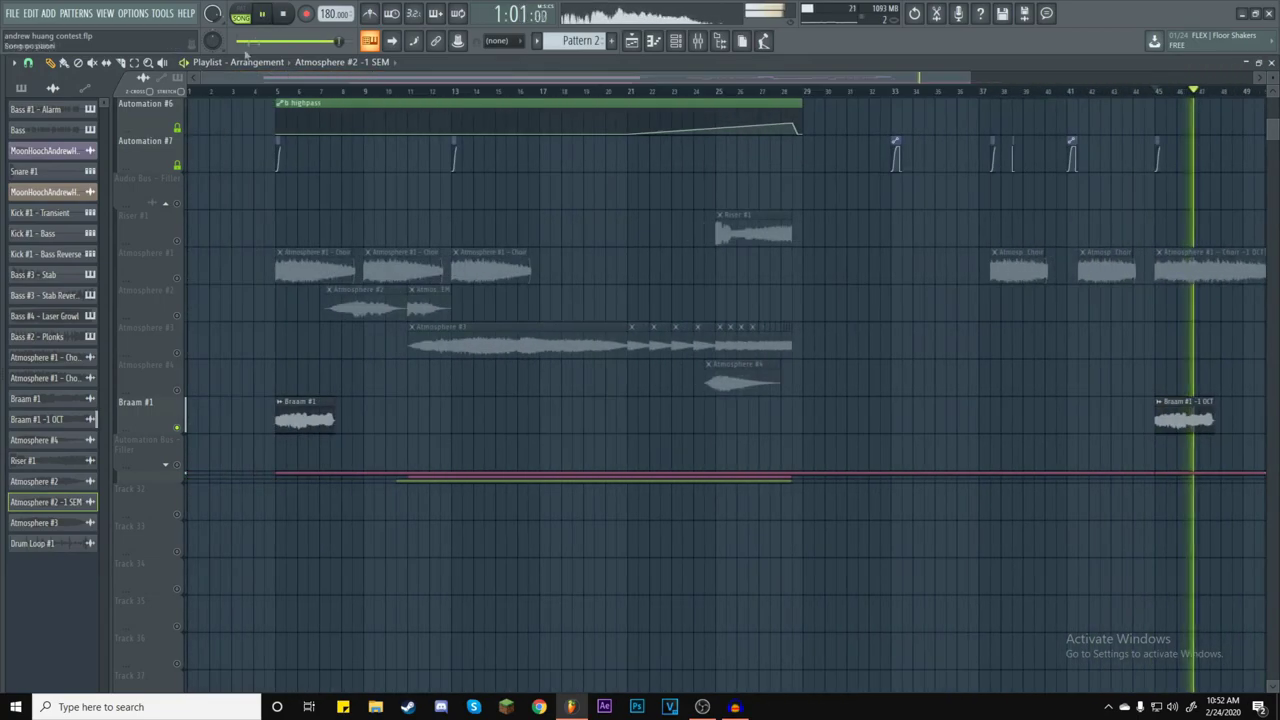
click(286, 15)
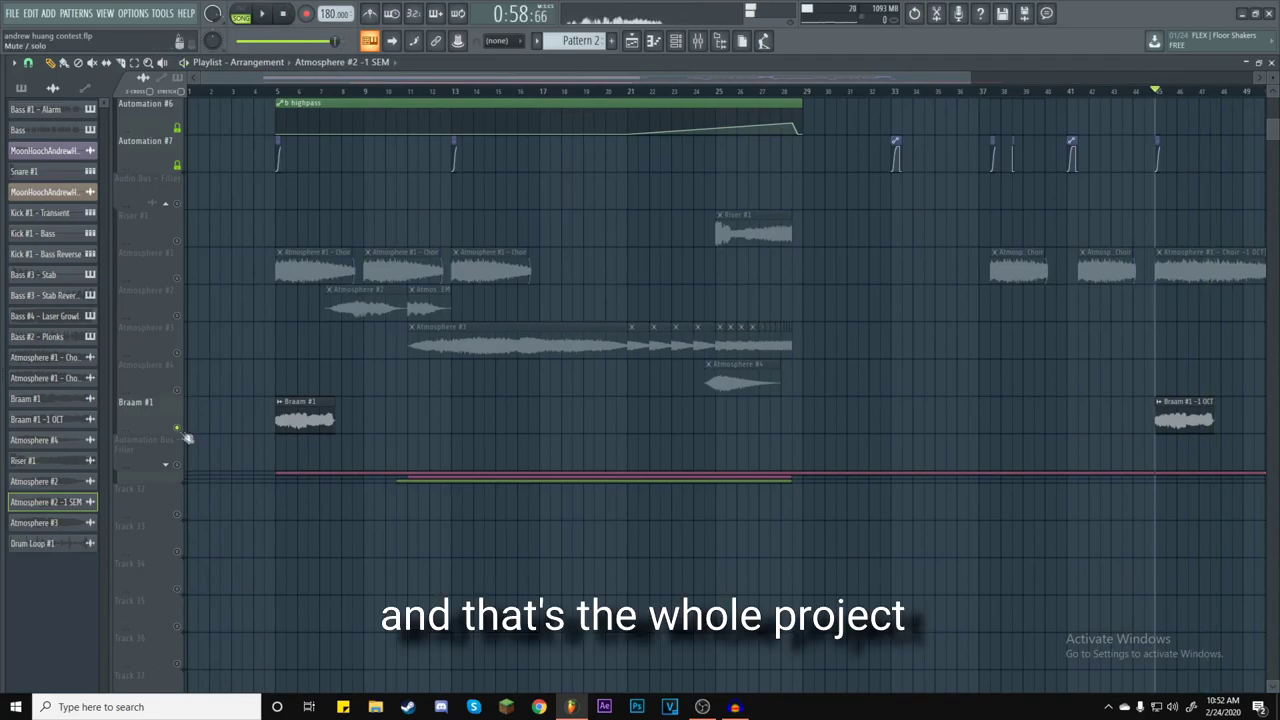
Turn off the Braam #1 solo and look over the whole arrangement from the drum tracks down to the filler tracks.
scroll(917, 360, up, 8)
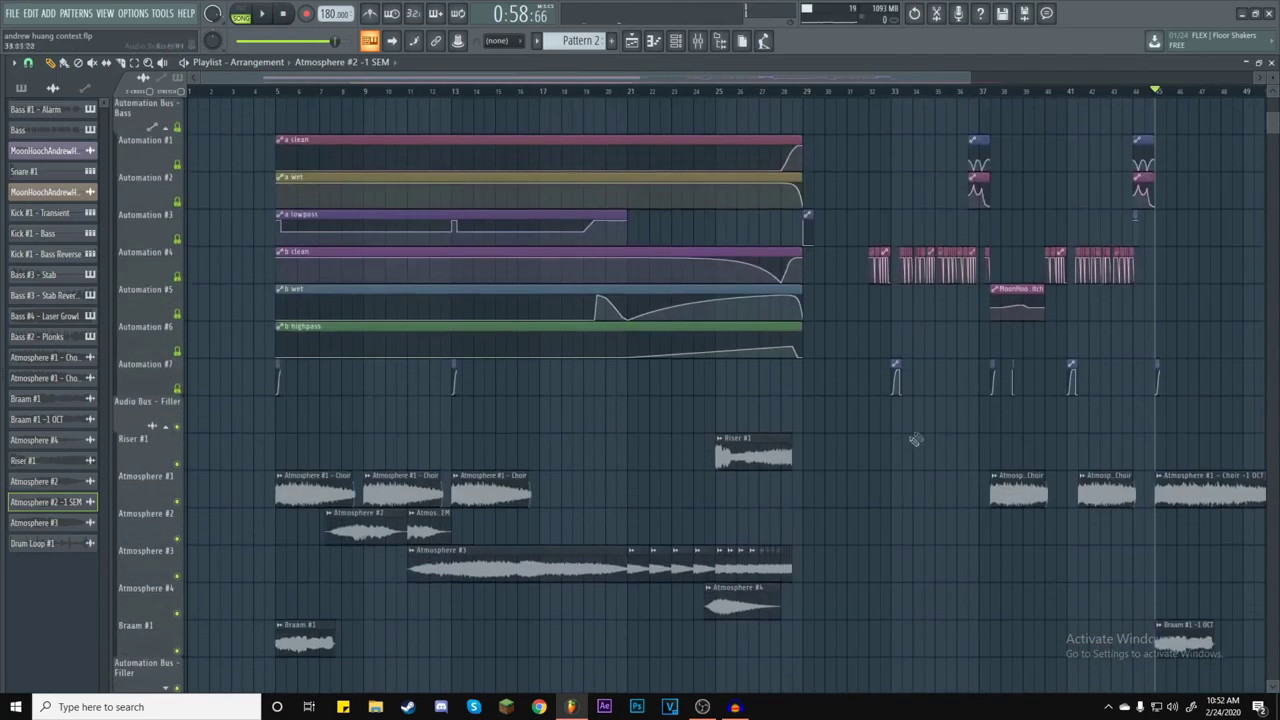
scroll(434, 371, up, 3)
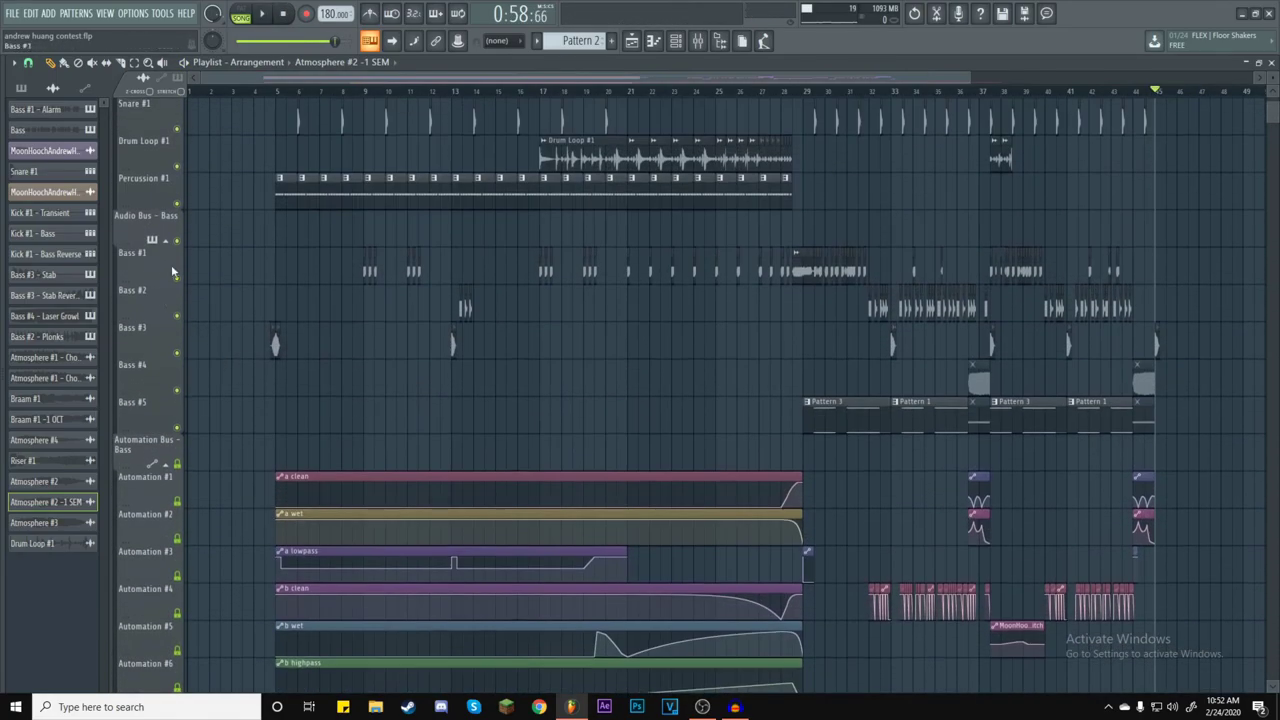
ctrl+scroll(1086, 314, down, 2)
scroll(1063, 286, down, 10)
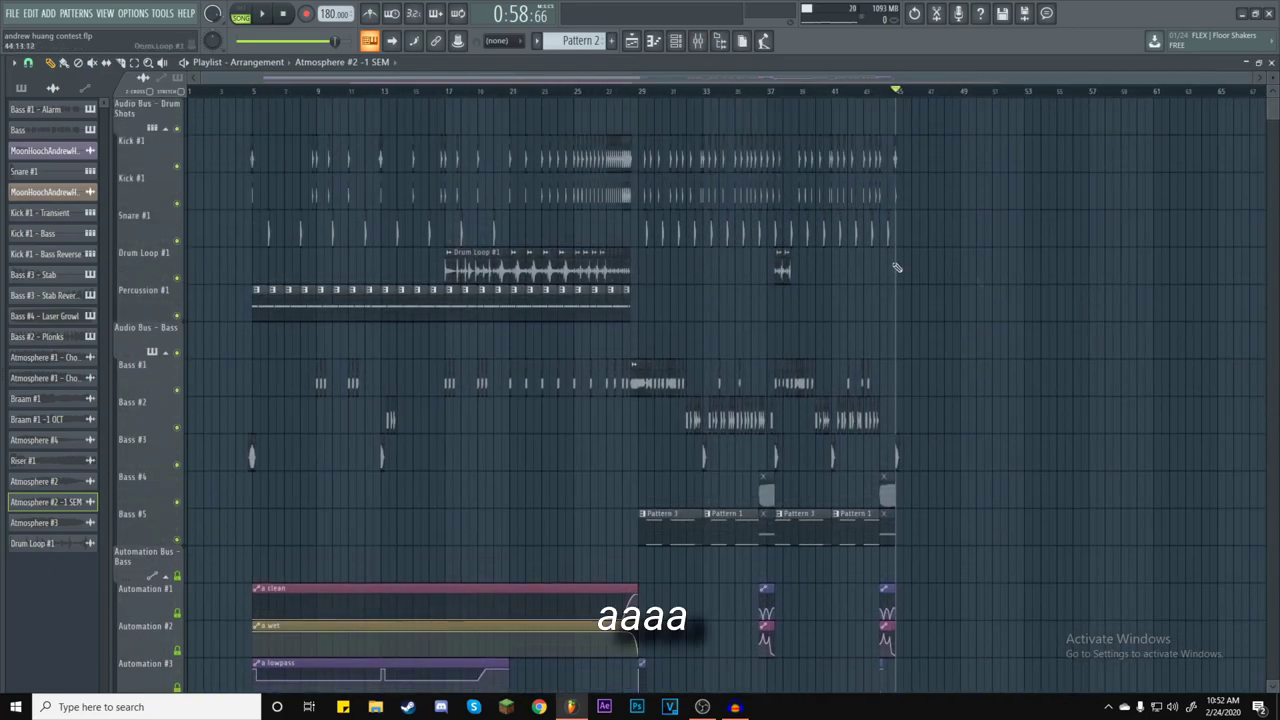
scroll(165, 370, down, 6)
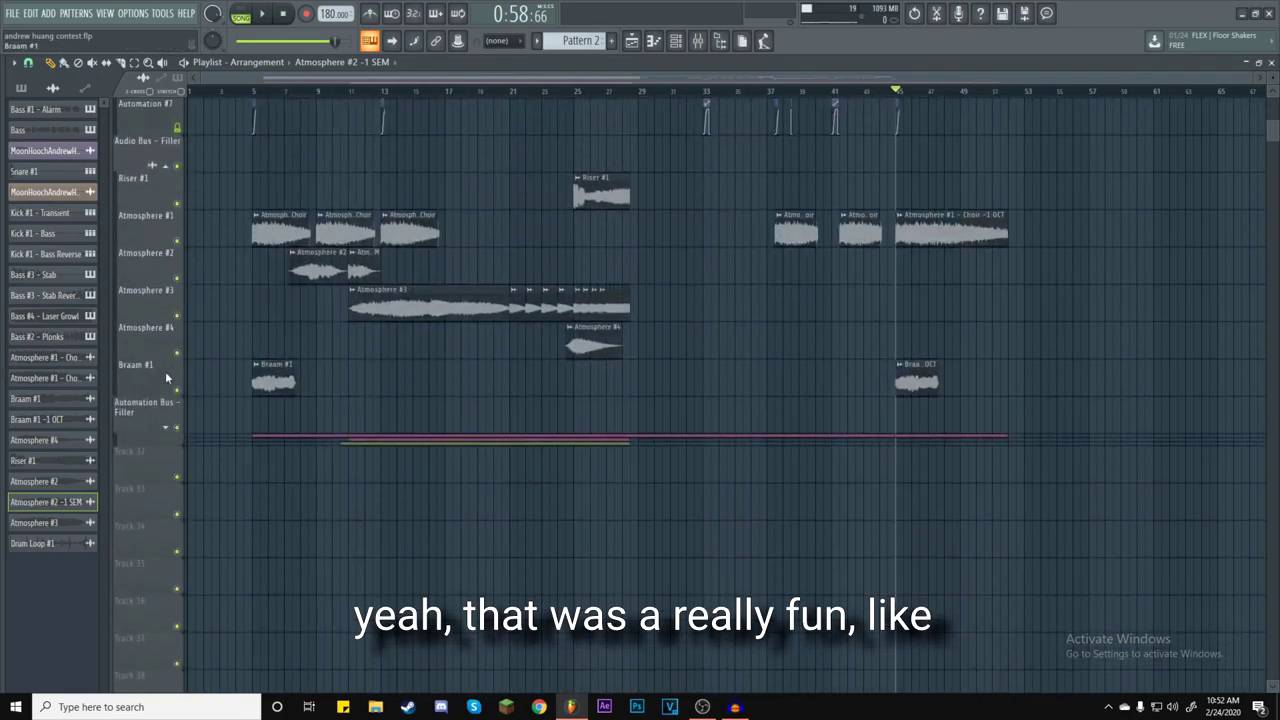
Collapse the Audio Bus - Filler, Automation Bus - Bass and Audio Bus - Bass track groups in the playlist.
scroll(165, 370, up, 5)
click(168, 357)
scroll(170, 357, up, 5)
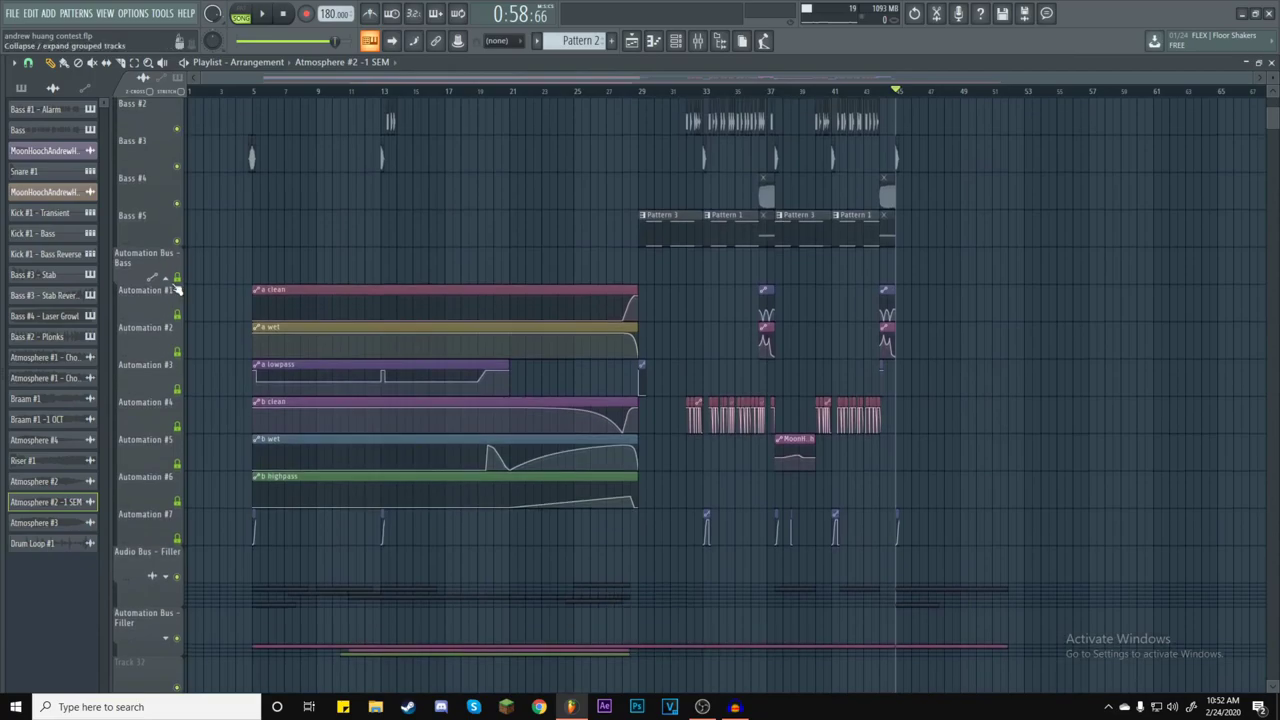
click(166, 278)
scroll(183, 287, up, 6)
click(166, 278)
scroll(214, 275, up, 2)
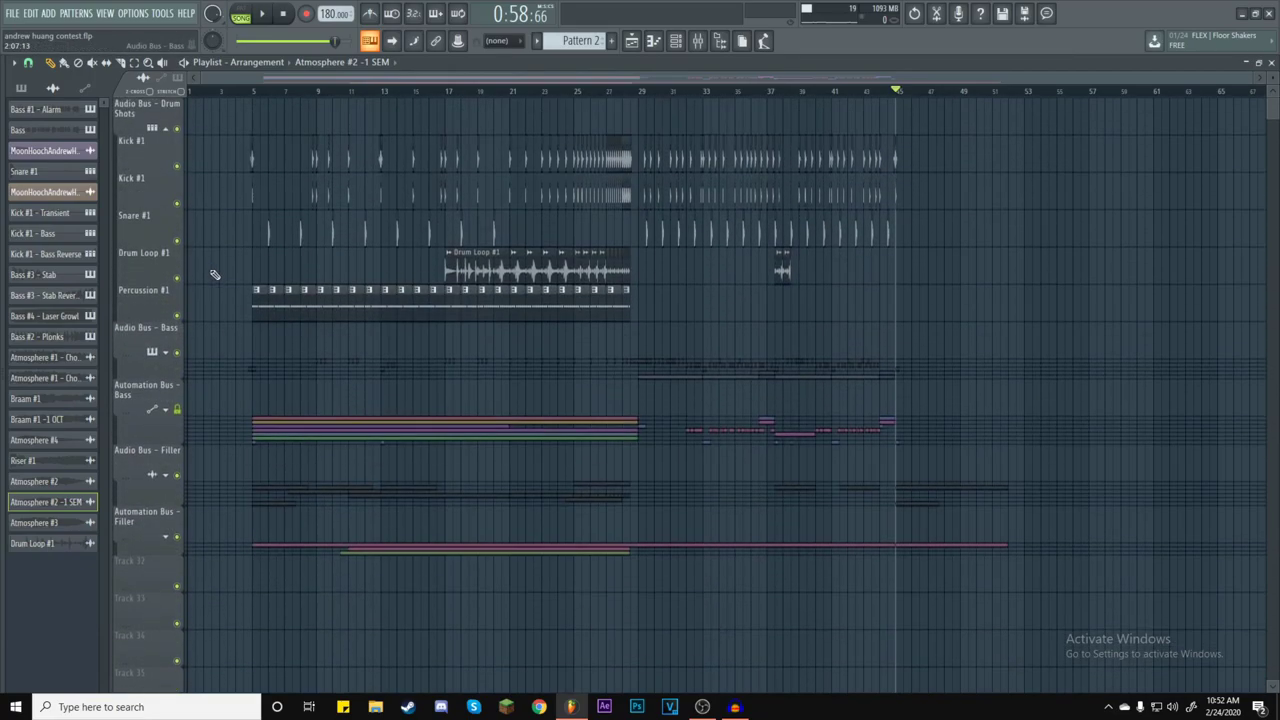
Collapse the Audio Bus - Drum Shots track group in the playlist.
click(166, 129)
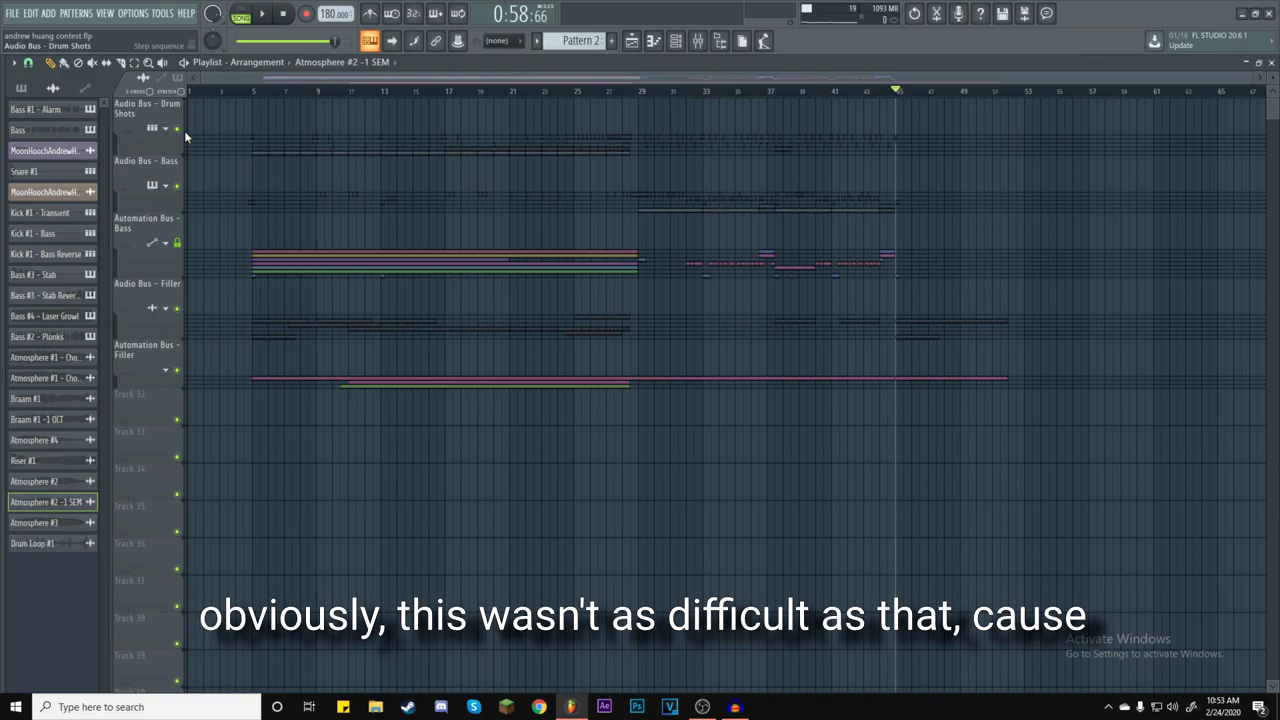
click(172, 131)
click(172, 131)
click(172, 188)
click(172, 188)
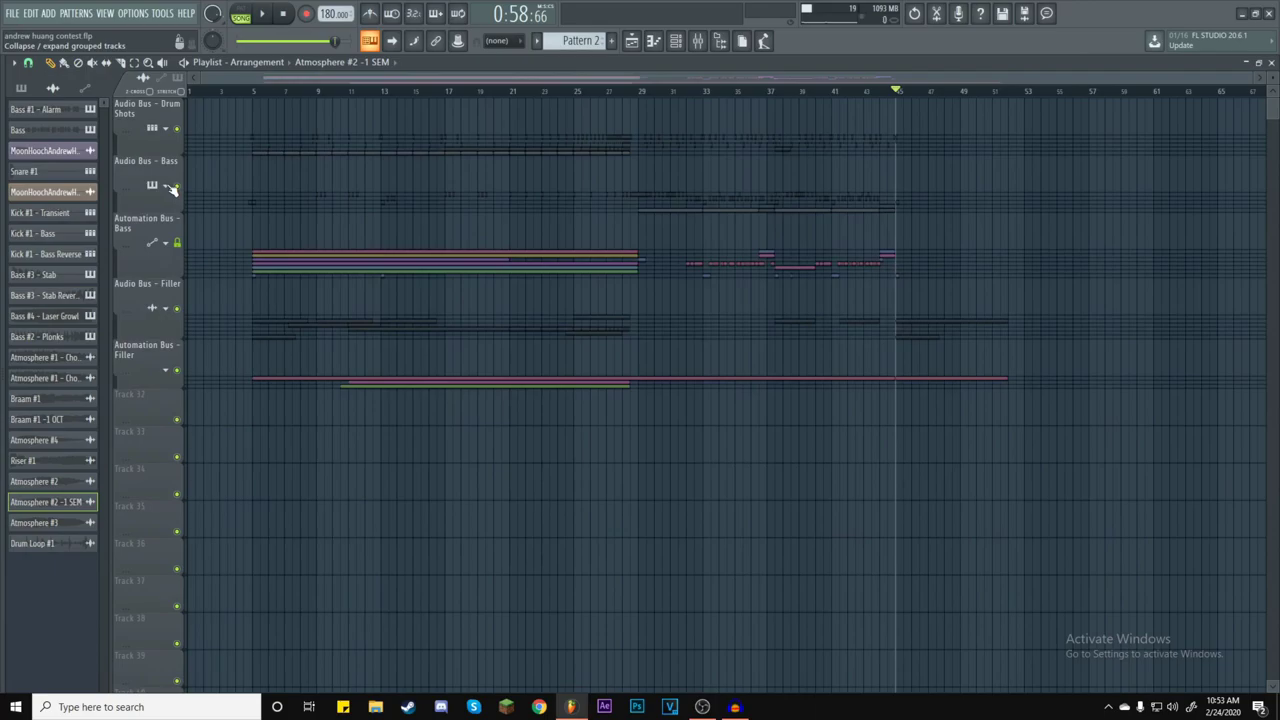
click(172, 308)
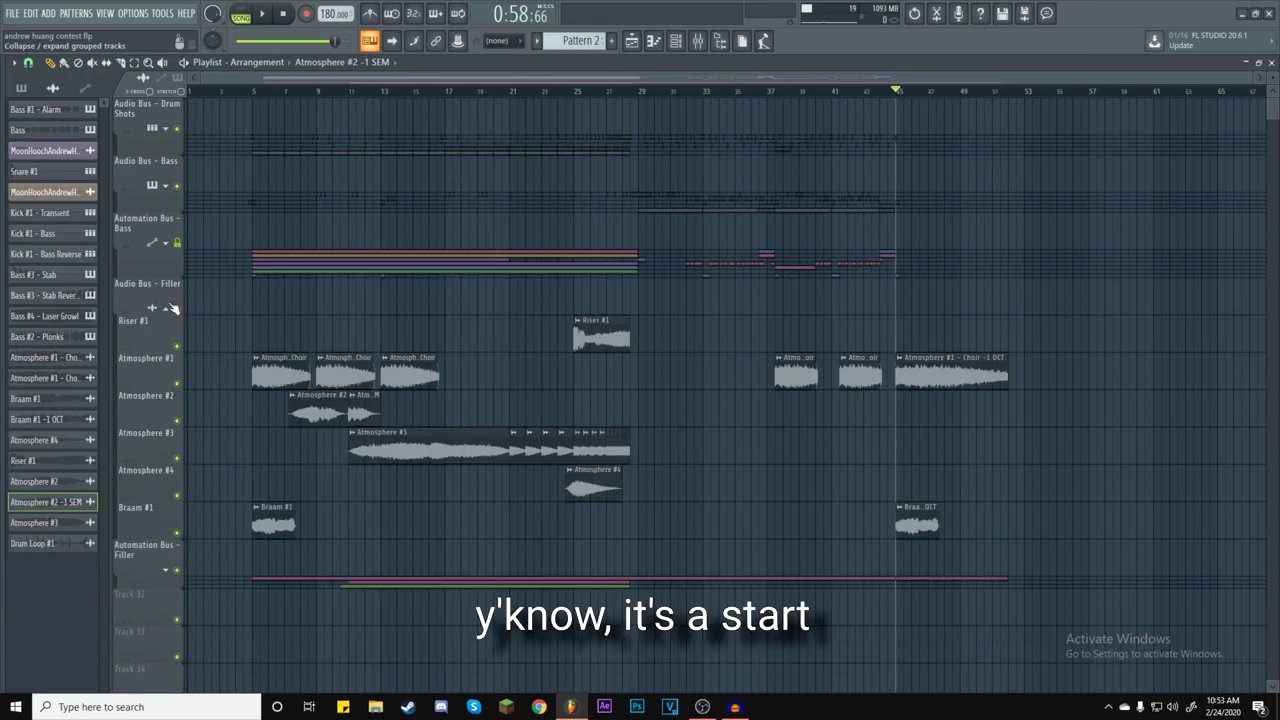
click(172, 308)
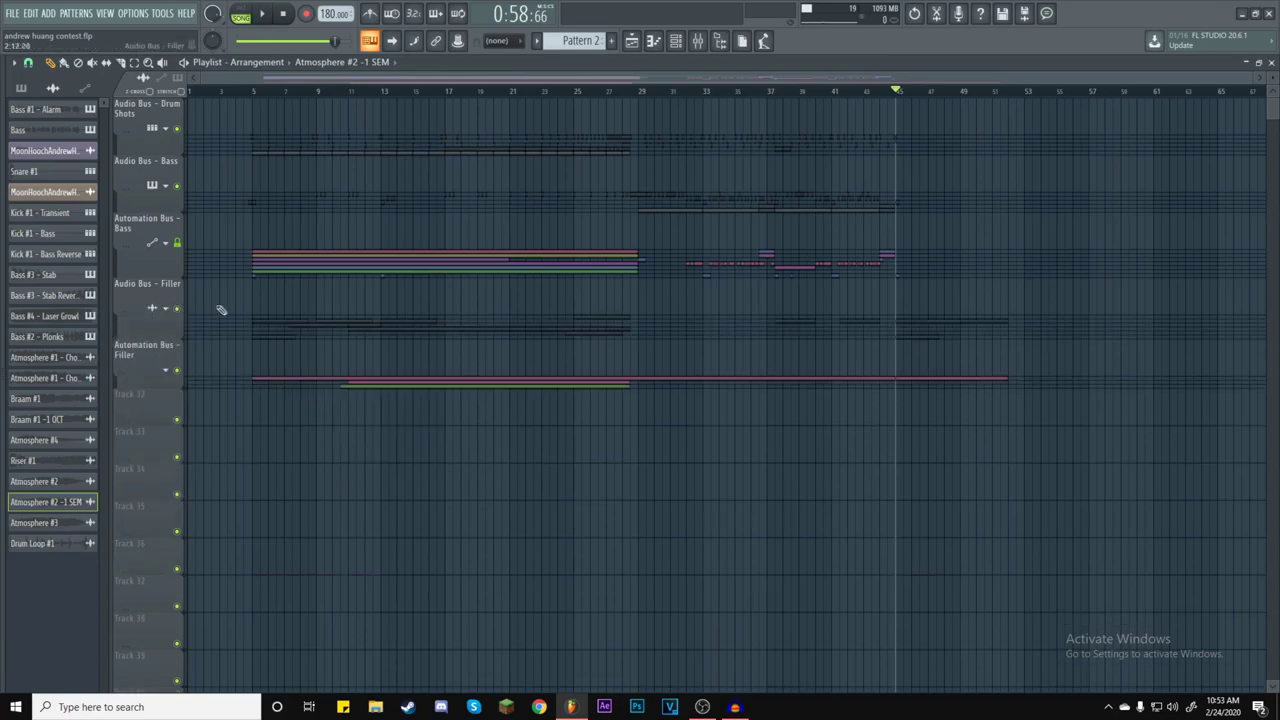
click(243, 91)
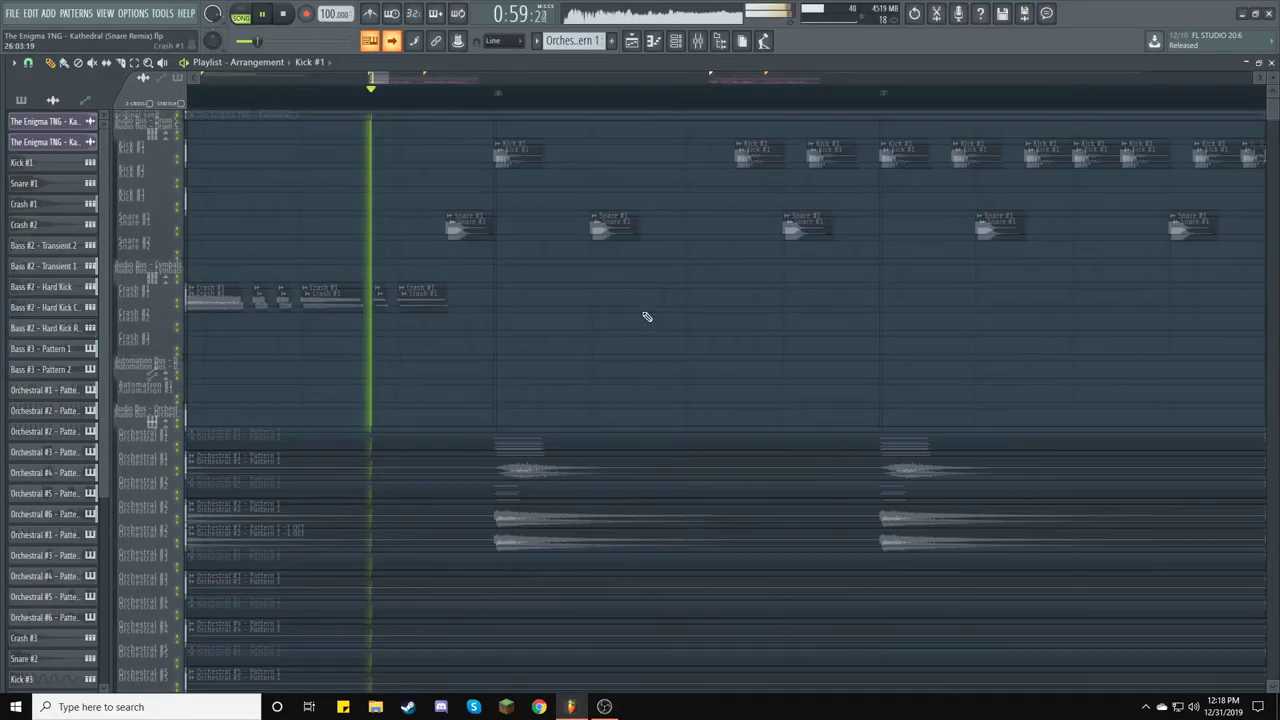
Look over the playing Kathedral (Snare Remix) arrangement from the drum tracks down to the bass automation and back up.
scroll(647, 317, down, 10)
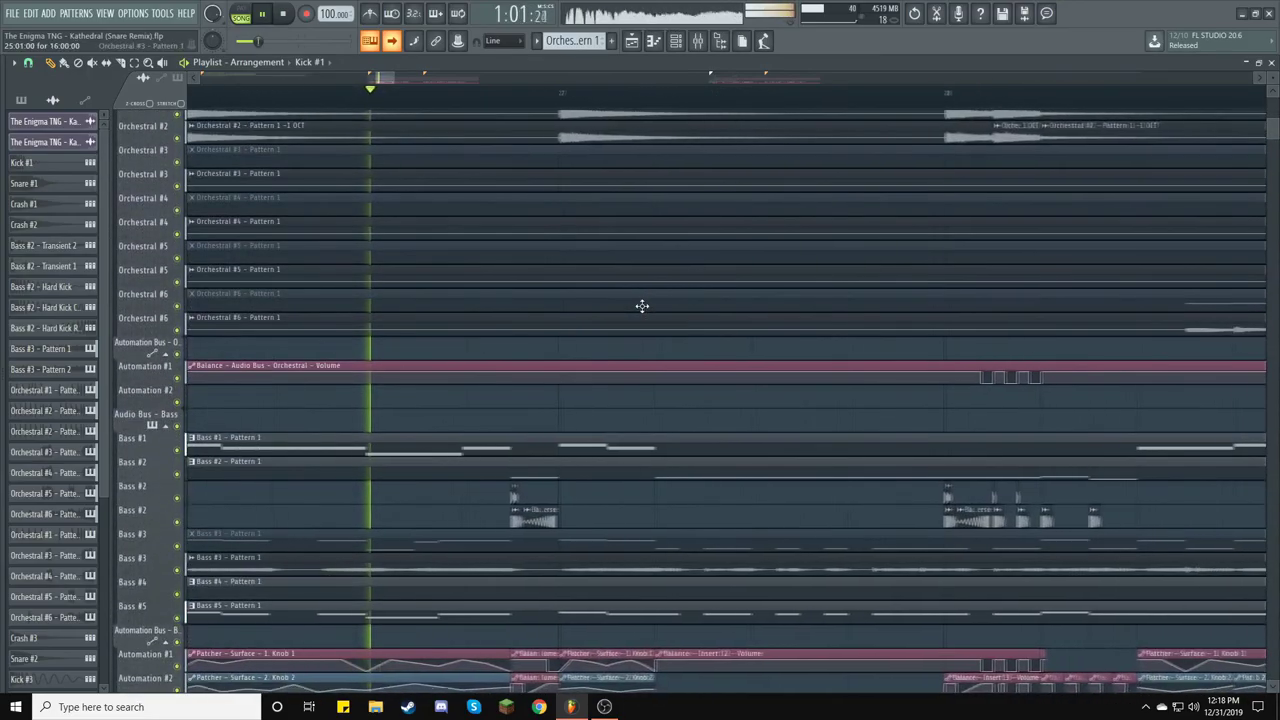
scroll(642, 306, down, 5)
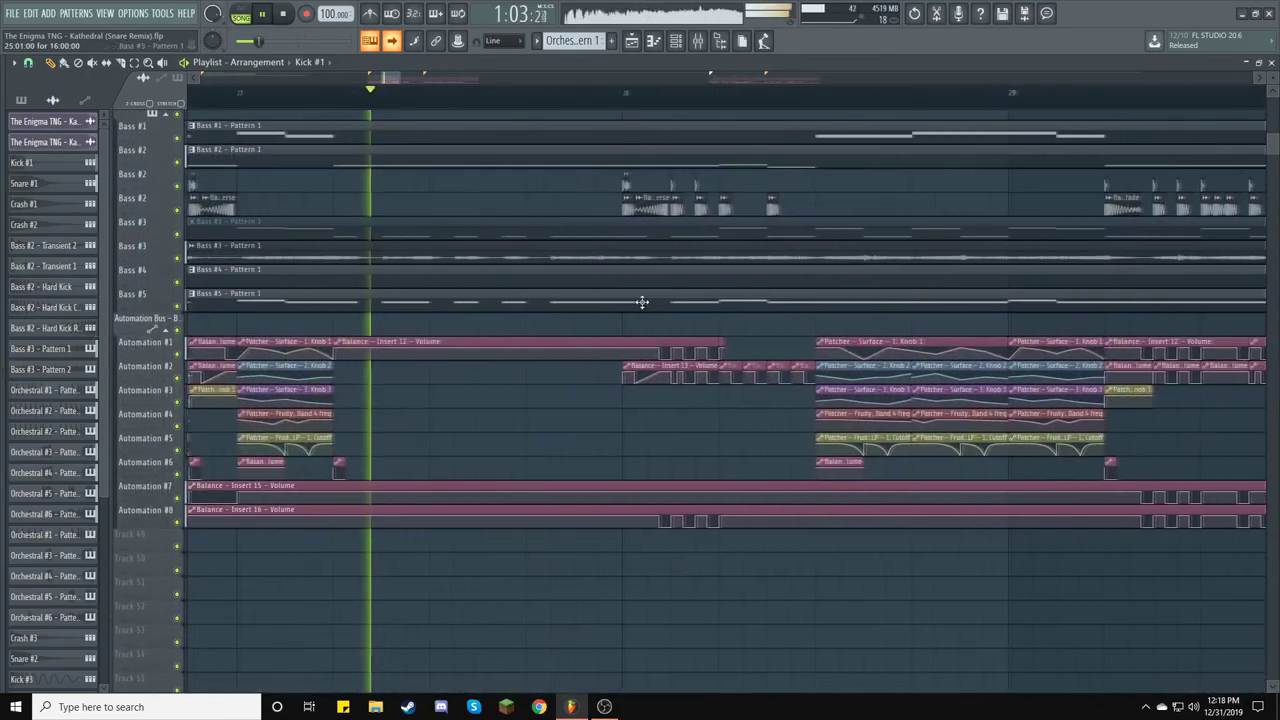
scroll(642, 301, up, 3)
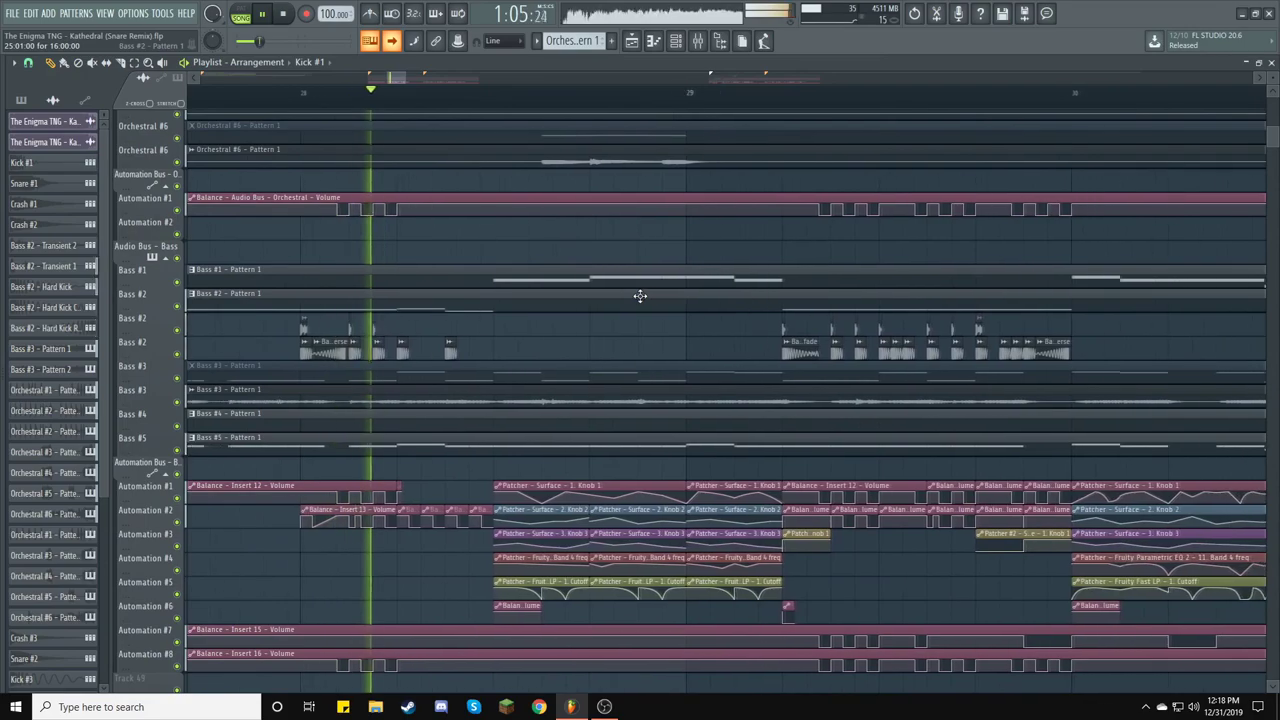
scroll(640, 296, up, 9)
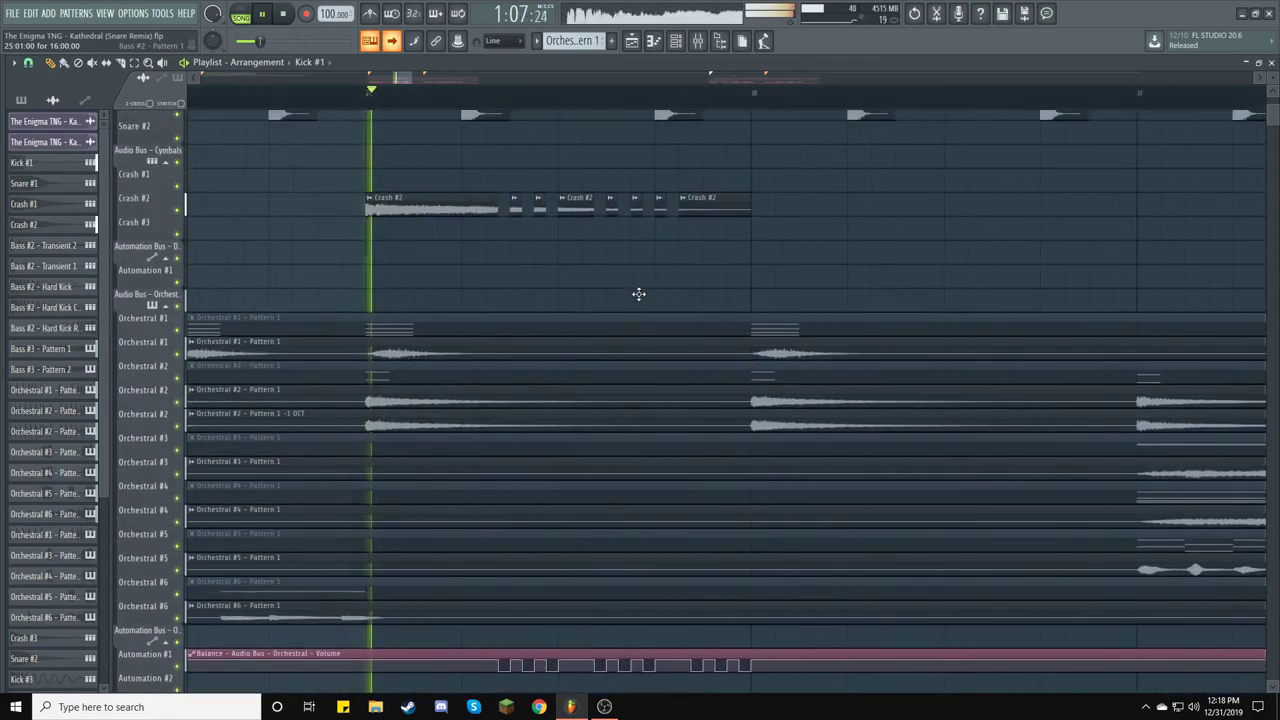
scroll(639, 294, up, 3)
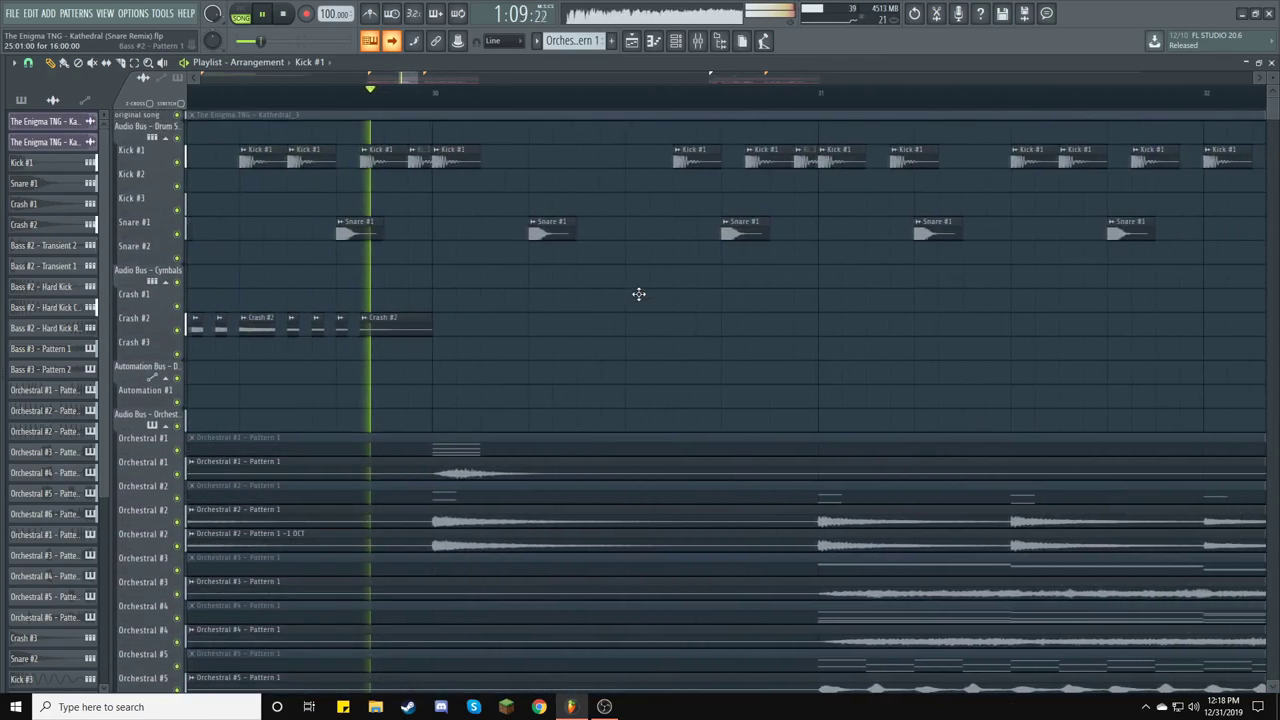
View the mixer's bass and orchestral tracks during playback and return to the playlist.
click(705, 48)
click(706, 50)
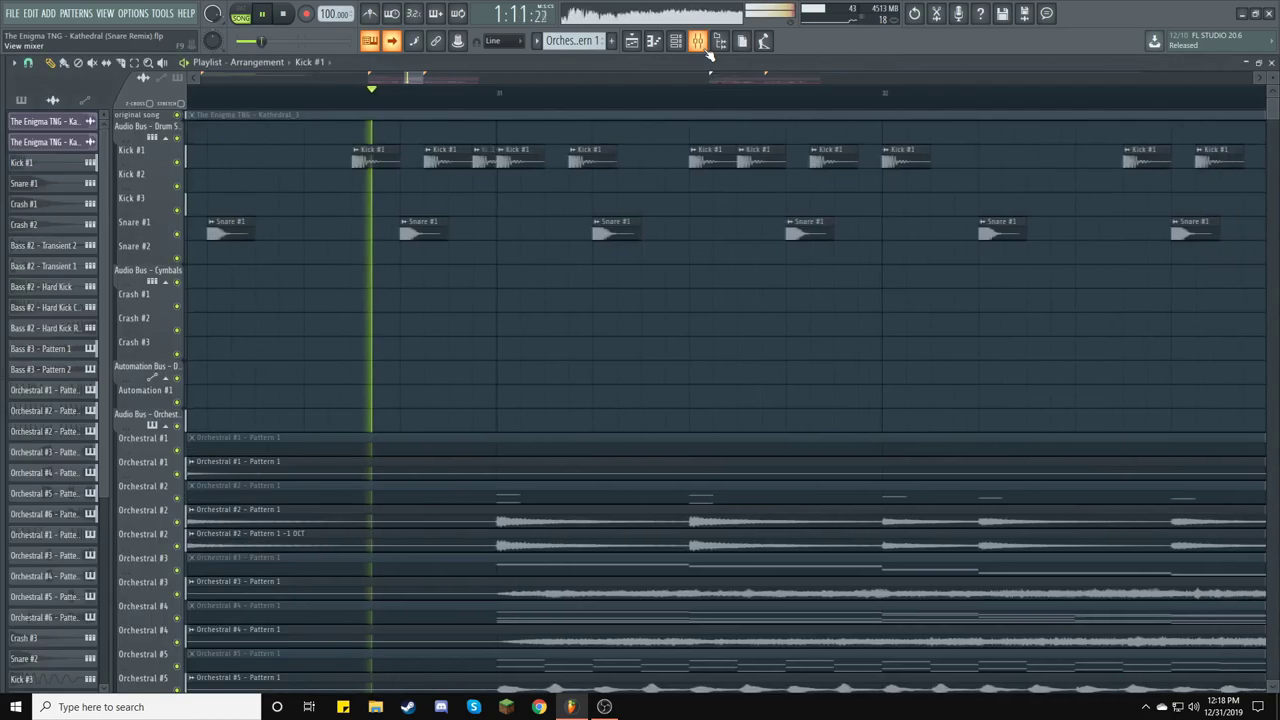
click(706, 50)
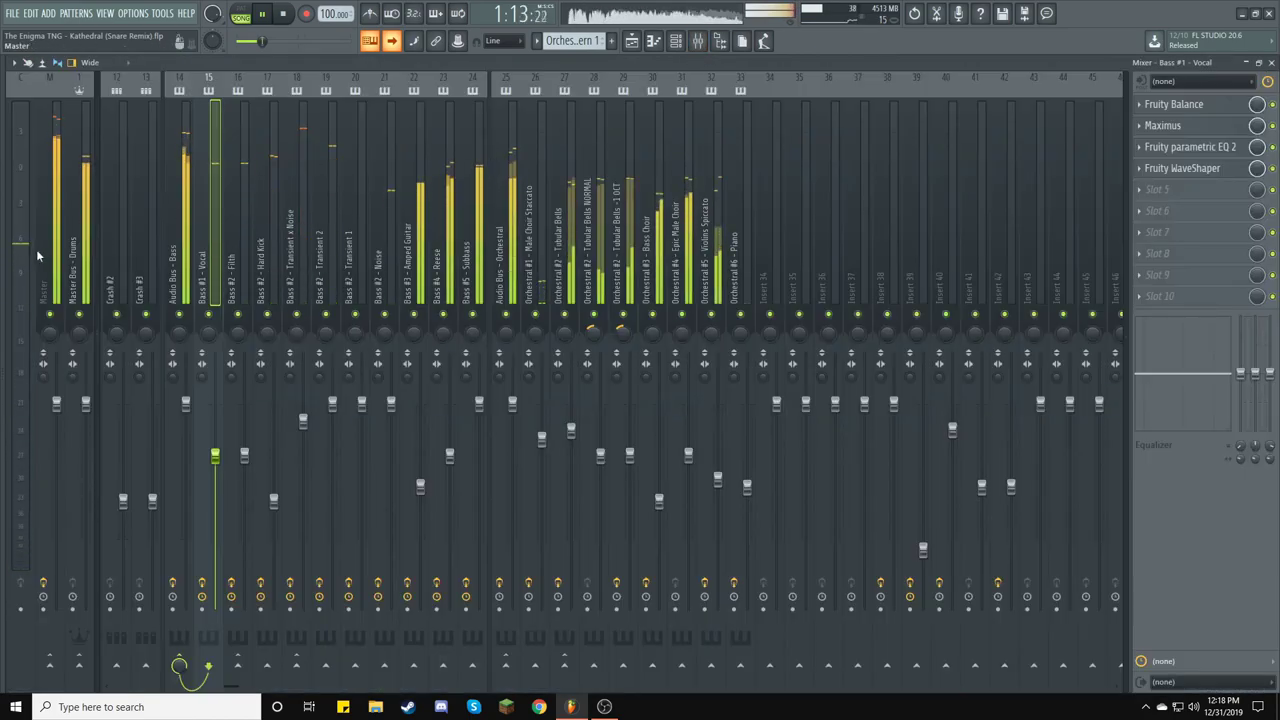
click(1271, 62)
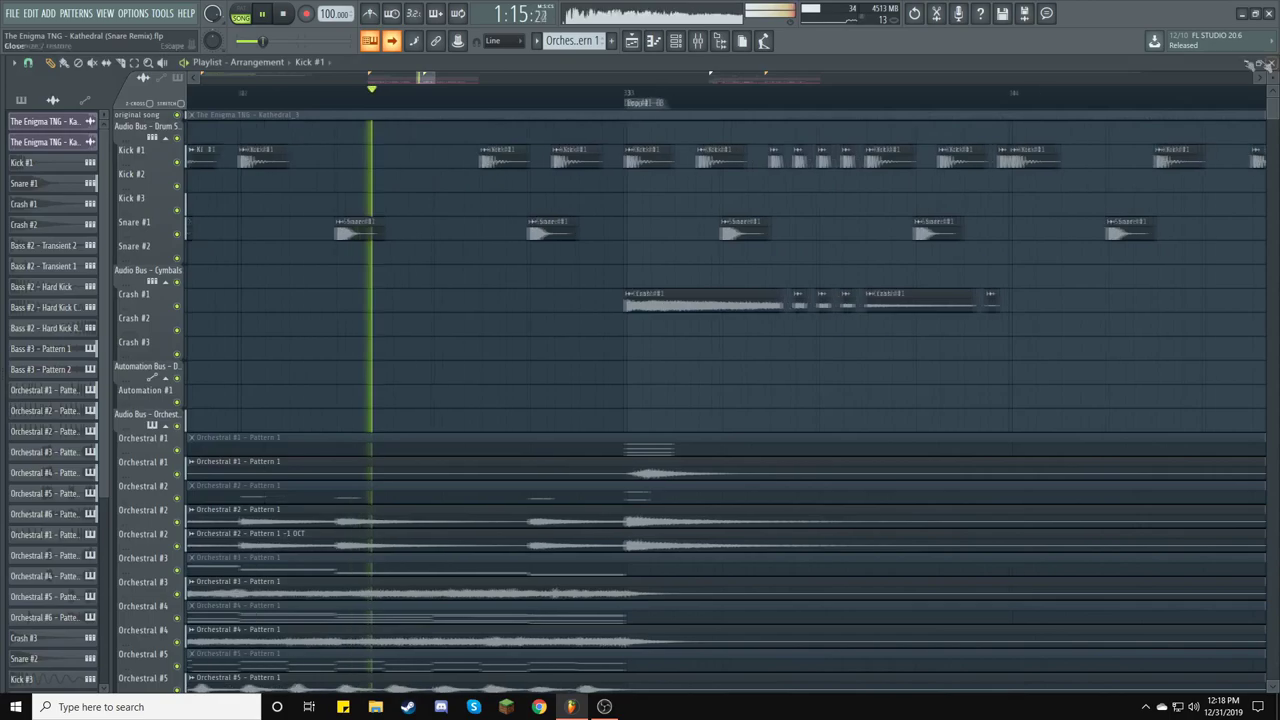